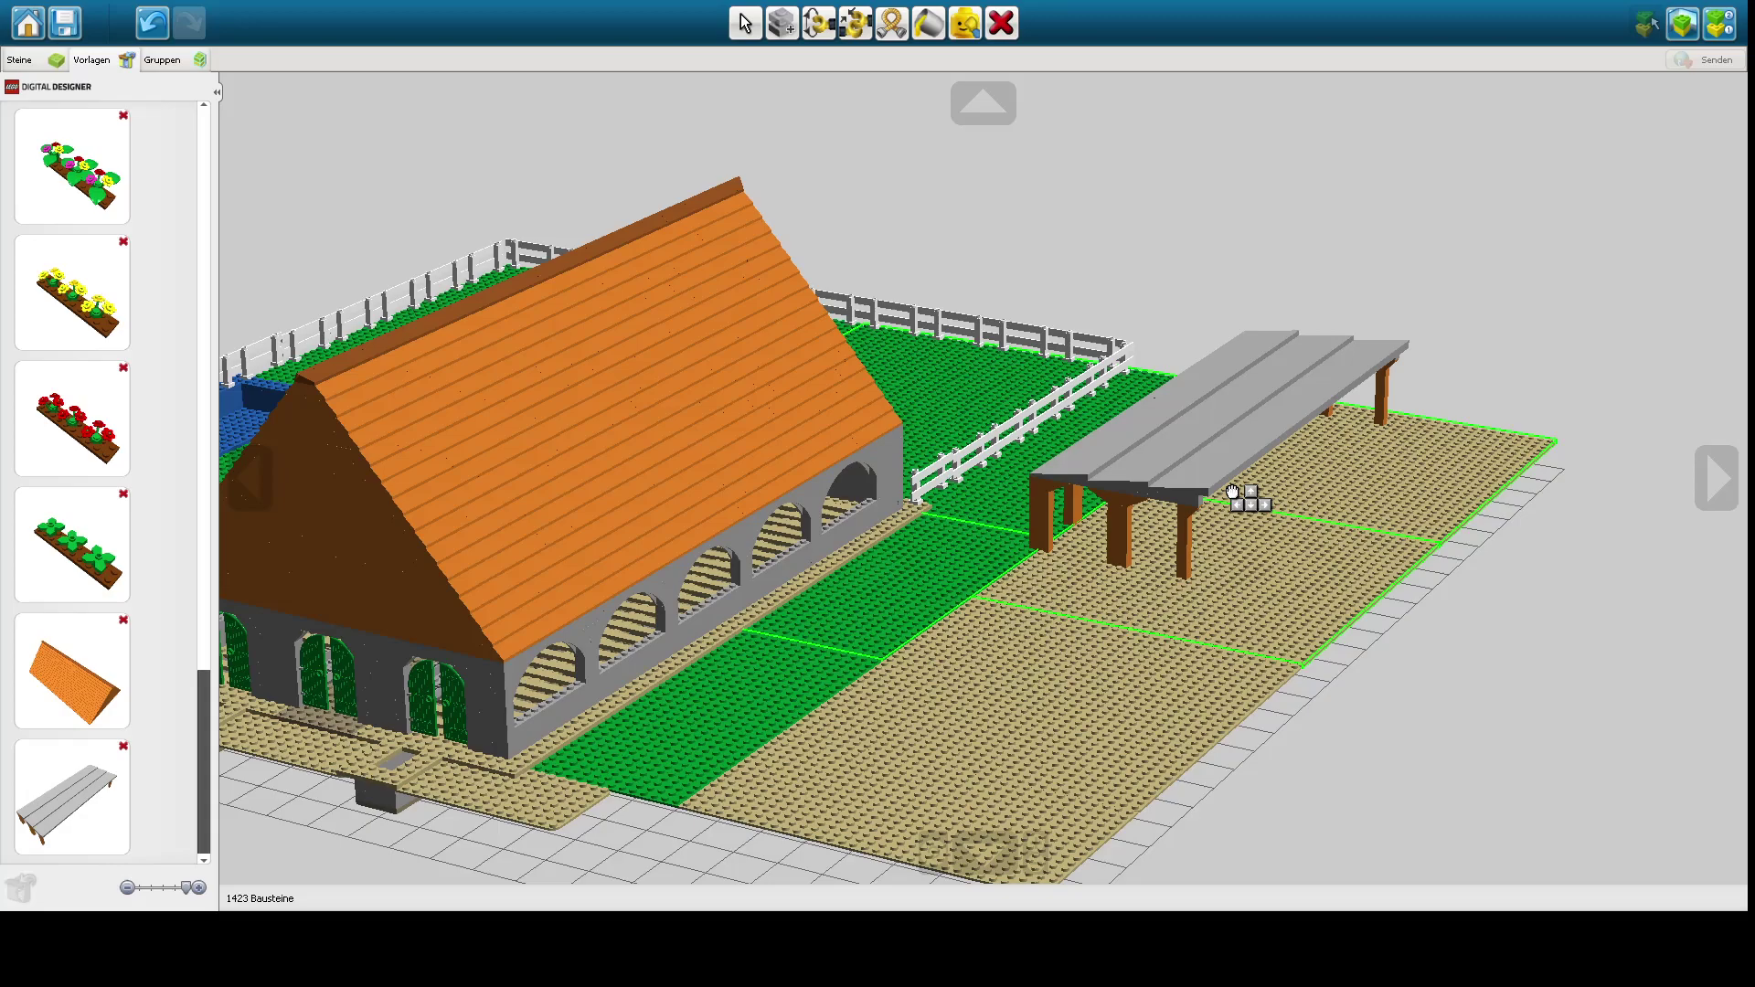
# - Place two grey canopy templates end to end on the tan baseplates beside the barn, extending the existing roof row
pyautogui.moveTo(1233, 491); pyautogui.dragTo(1229, 491)
pyautogui.click(1228, 491)
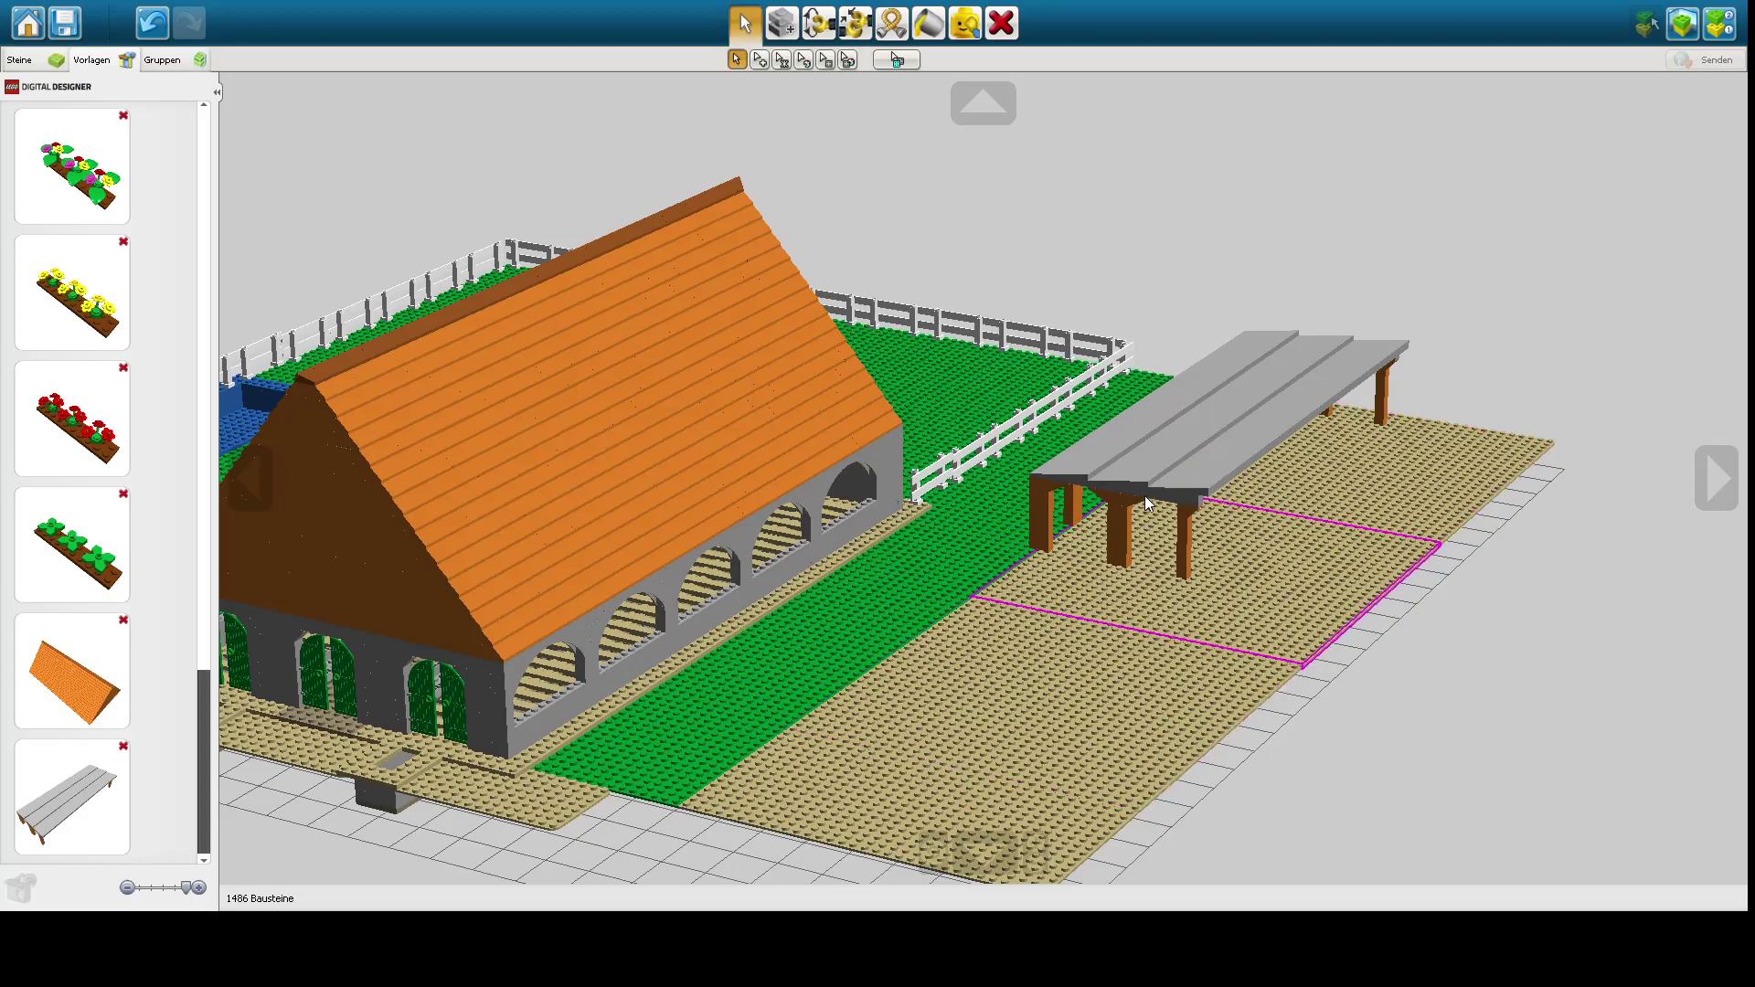
pyautogui.click(99, 791)
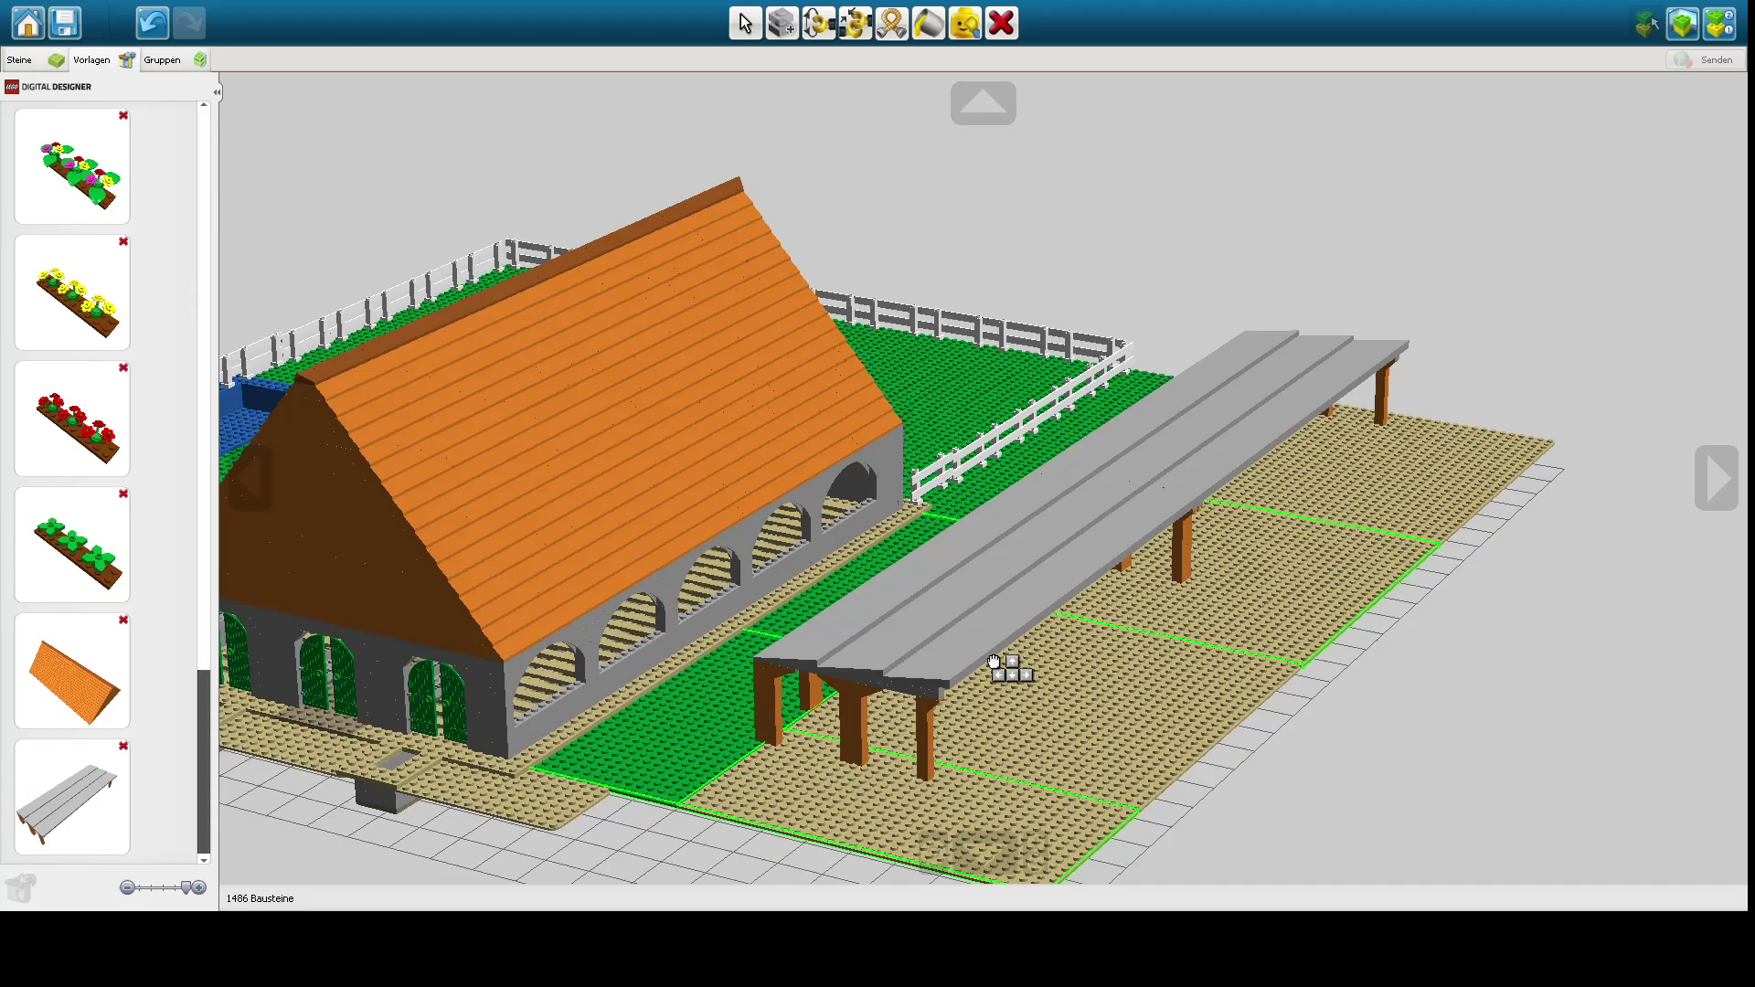
pyautogui.click(995, 663)
pyautogui.moveTo(1104, 715)
pyautogui.mouseDown(button='right')
pyautogui.moveTo(898, 653)
pyautogui.moveTo(960, 705)
pyautogui.moveTo(1102, 704)
pyautogui.moveTo(1090, 711)
pyautogui.moveTo(1124, 743)
pyautogui.mouseUp(button='right')
pyautogui.scroll(3, 1031, 712)
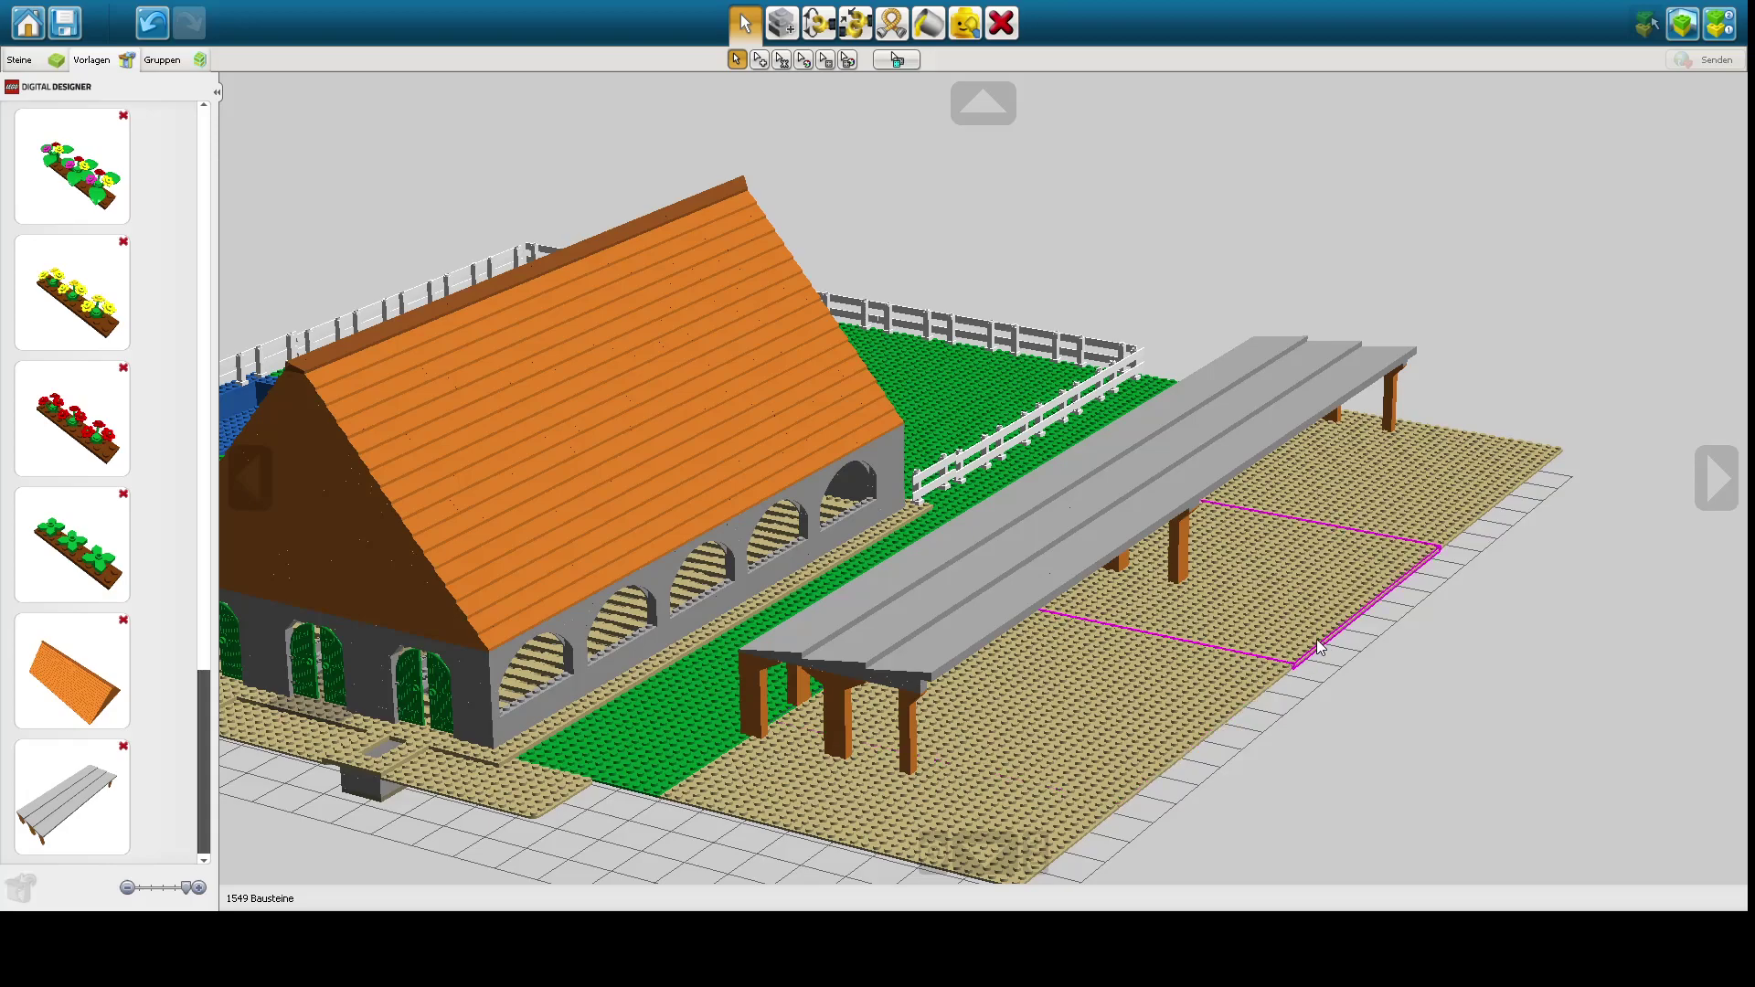
pyautogui.moveTo(1159, 766); pyautogui.dragTo(738, 530, button='right')
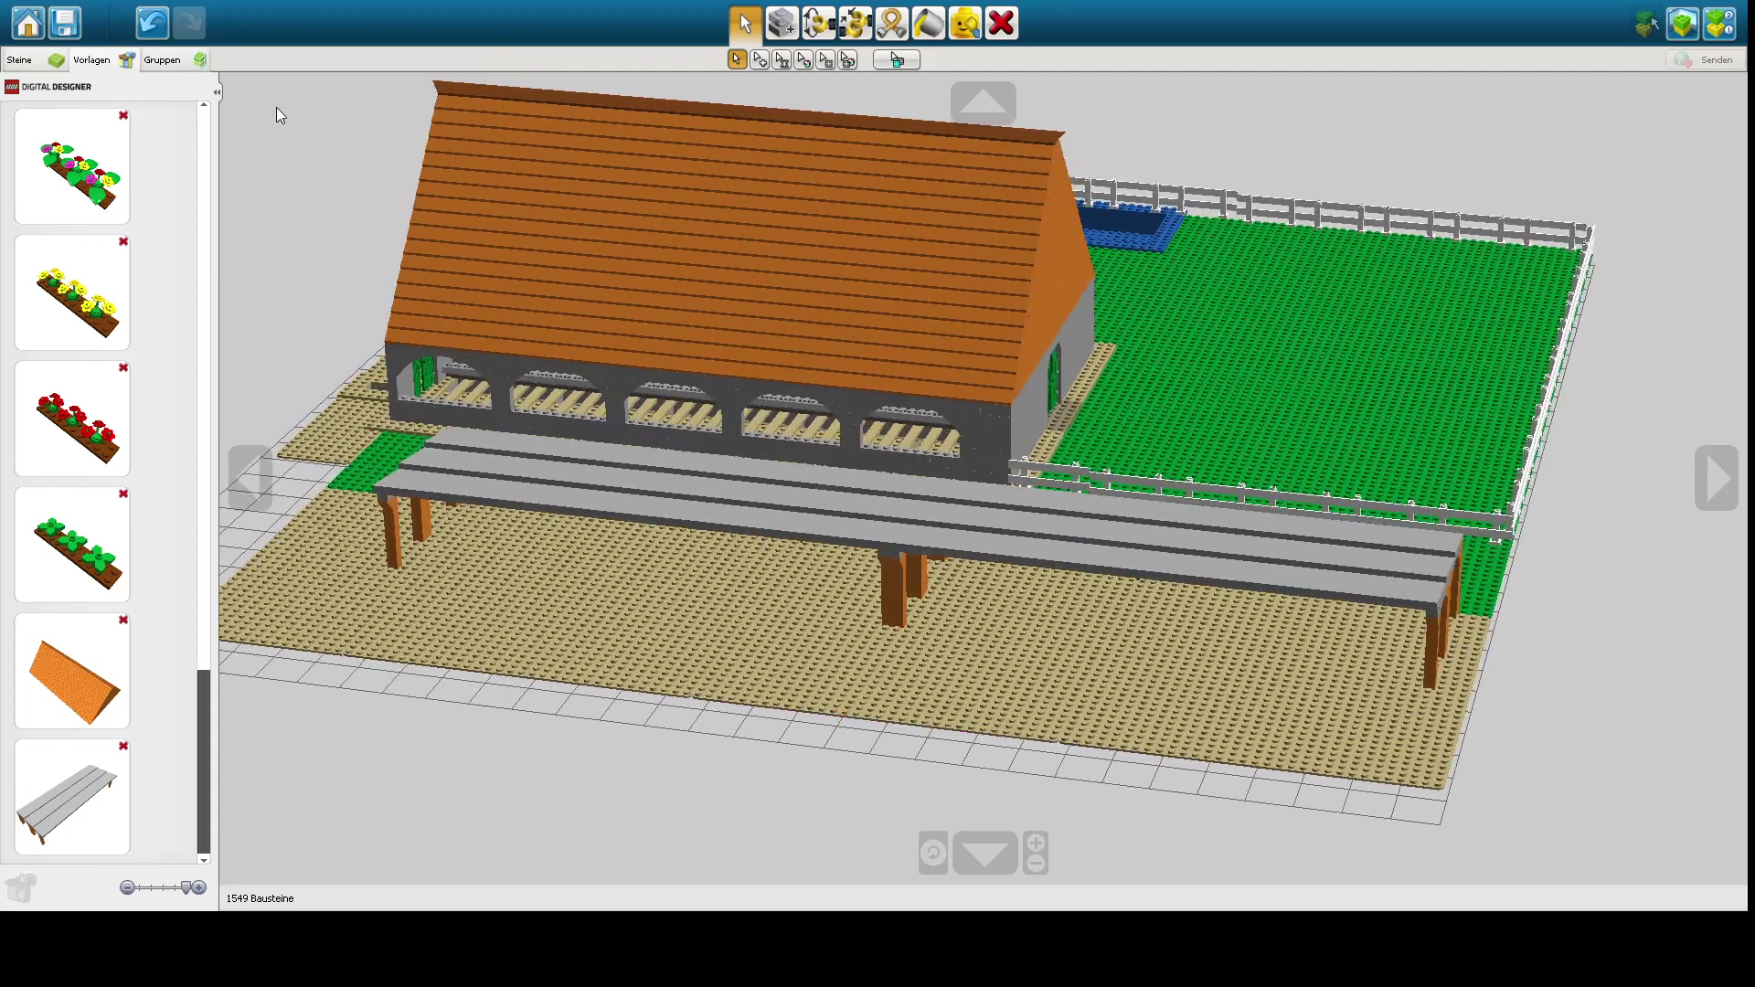
# - Start a new empty model and show the brick palette with all its groups collapsed
pyautogui.click(28, 25)
pyautogui.click(1161, 645)
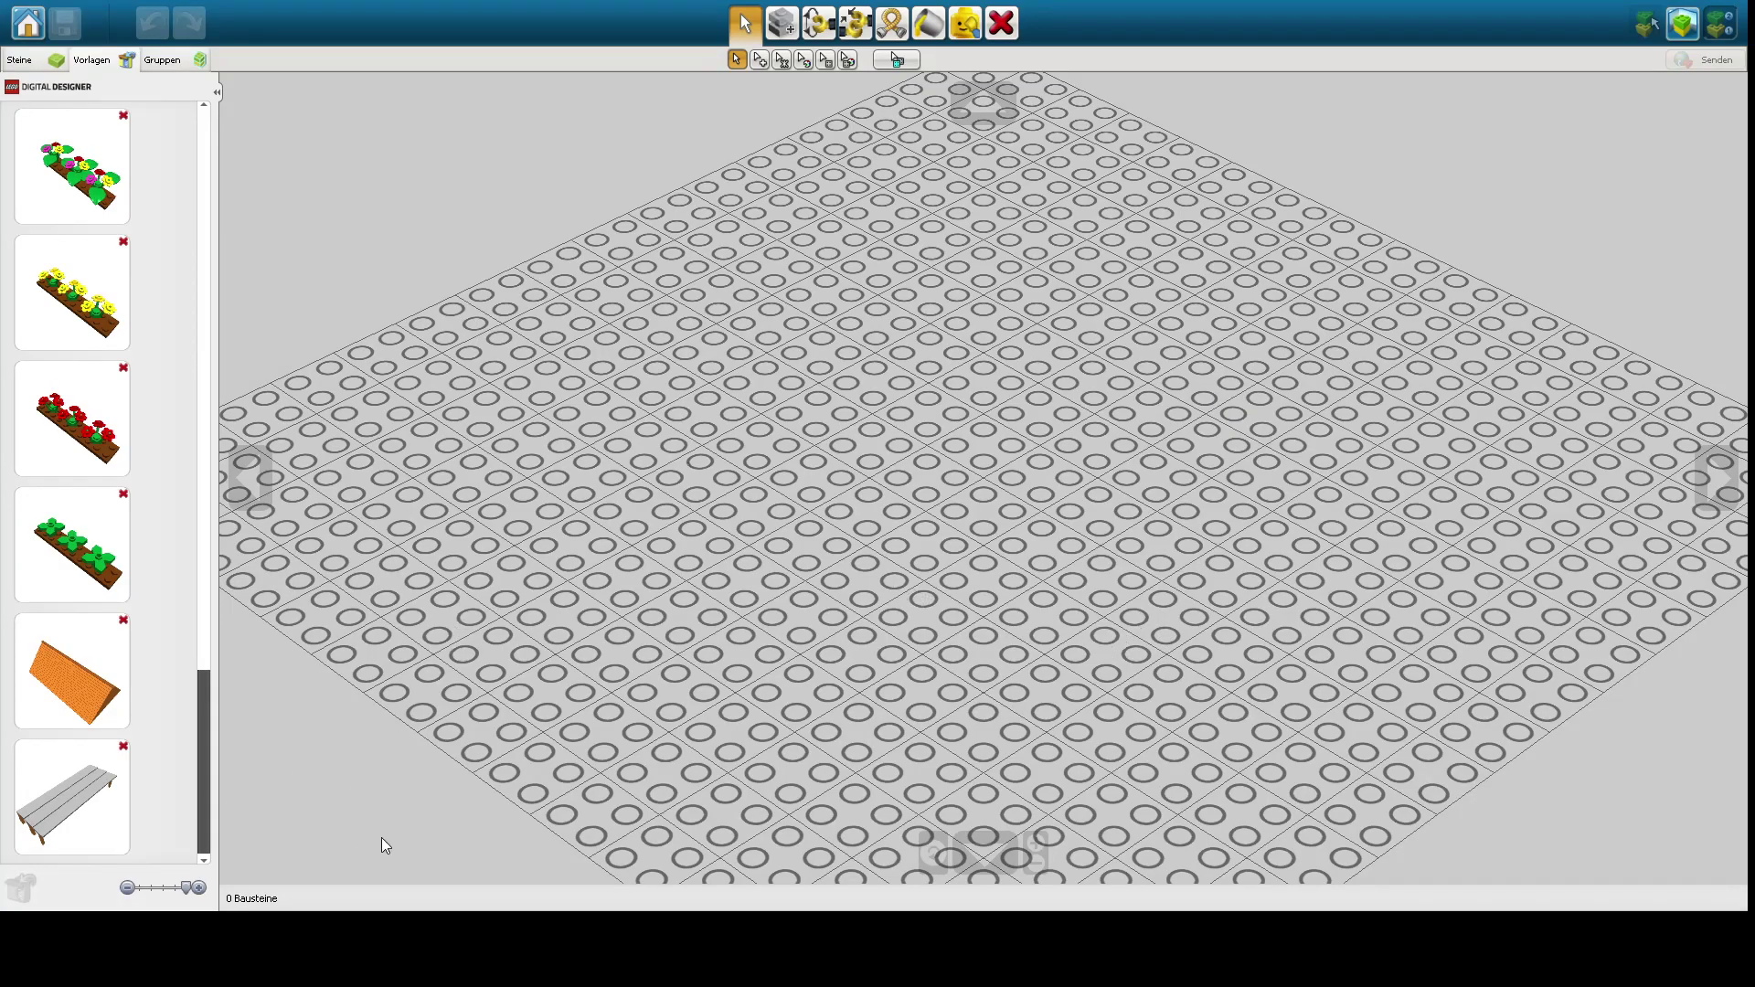
pyautogui.click(44, 62)
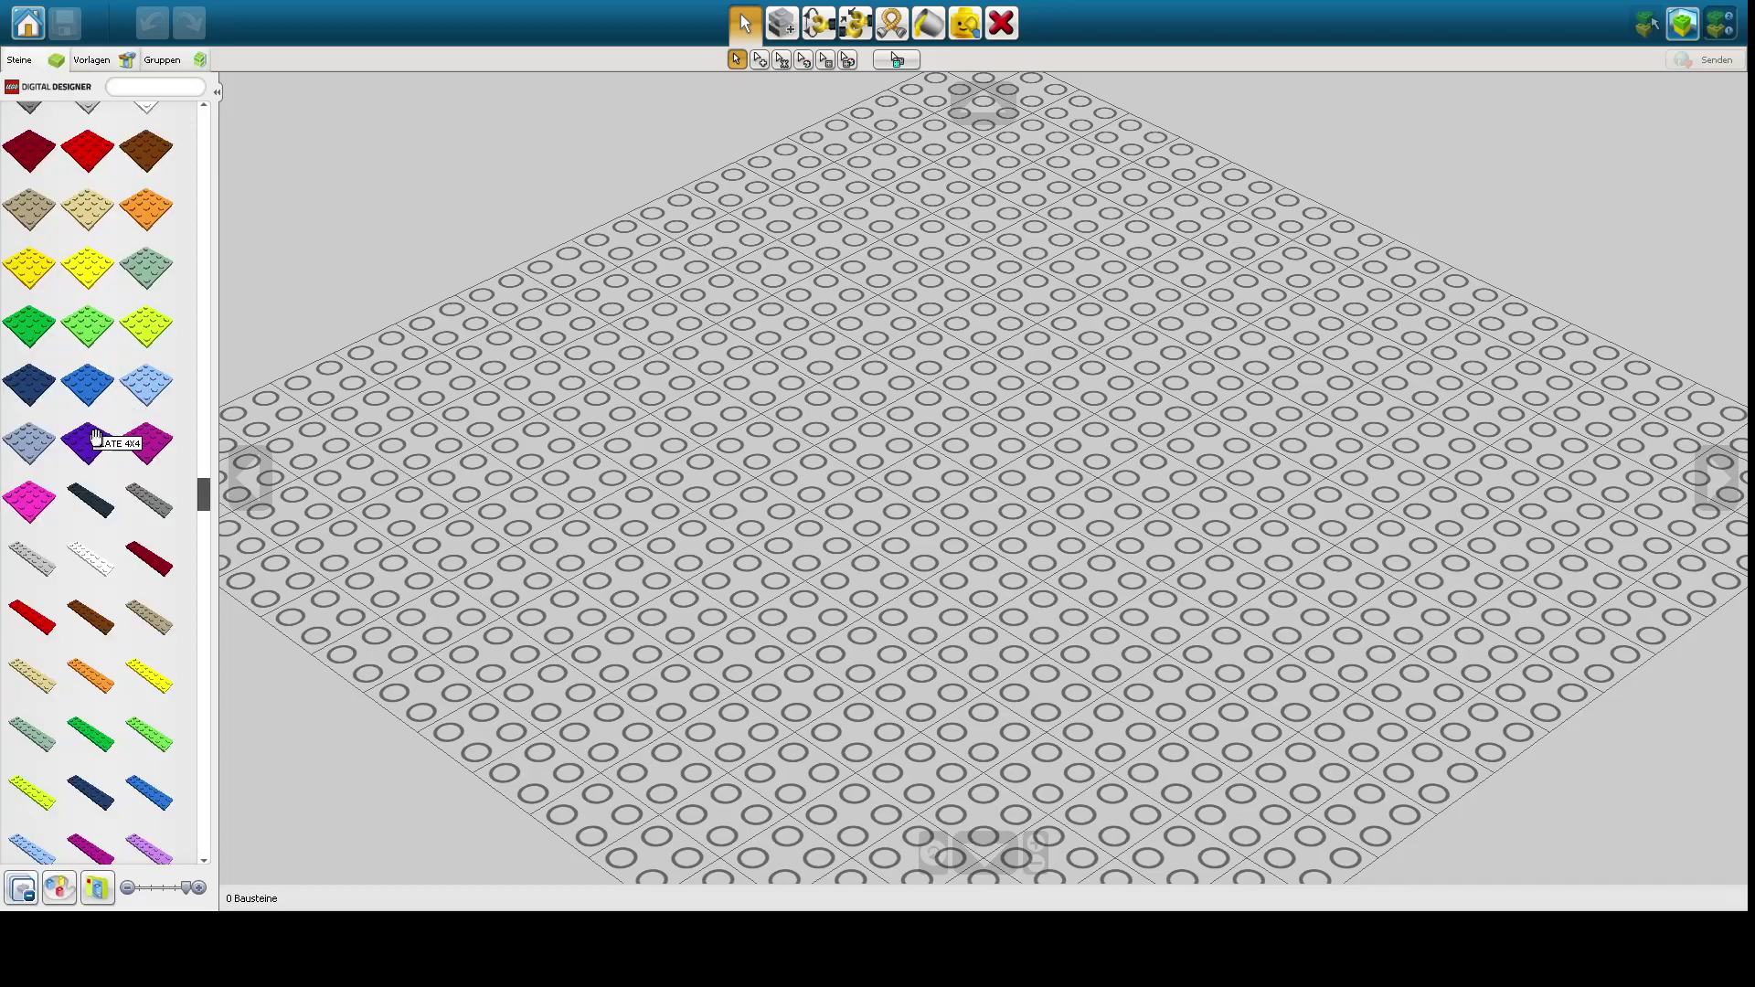
pyautogui.scroll(6, 101, 548)
pyautogui.scroll(-6, 110, 655)
pyautogui.scroll(5, 110, 655)
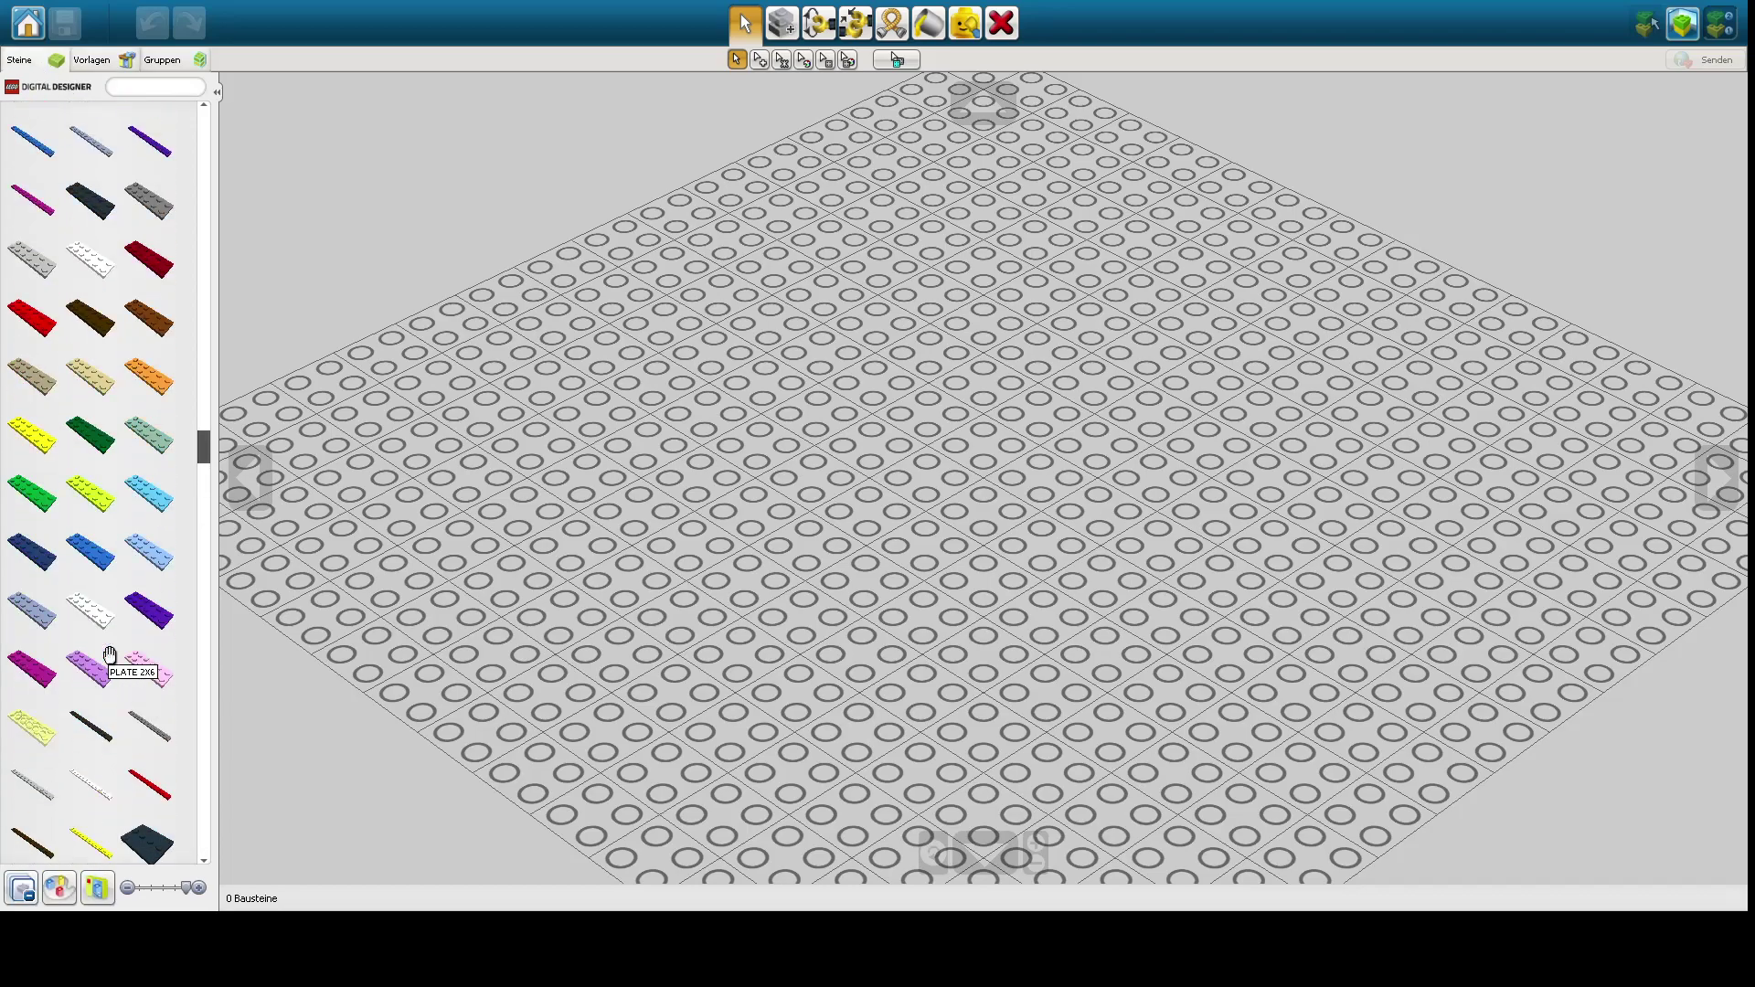
pyautogui.scroll(5, 110, 655)
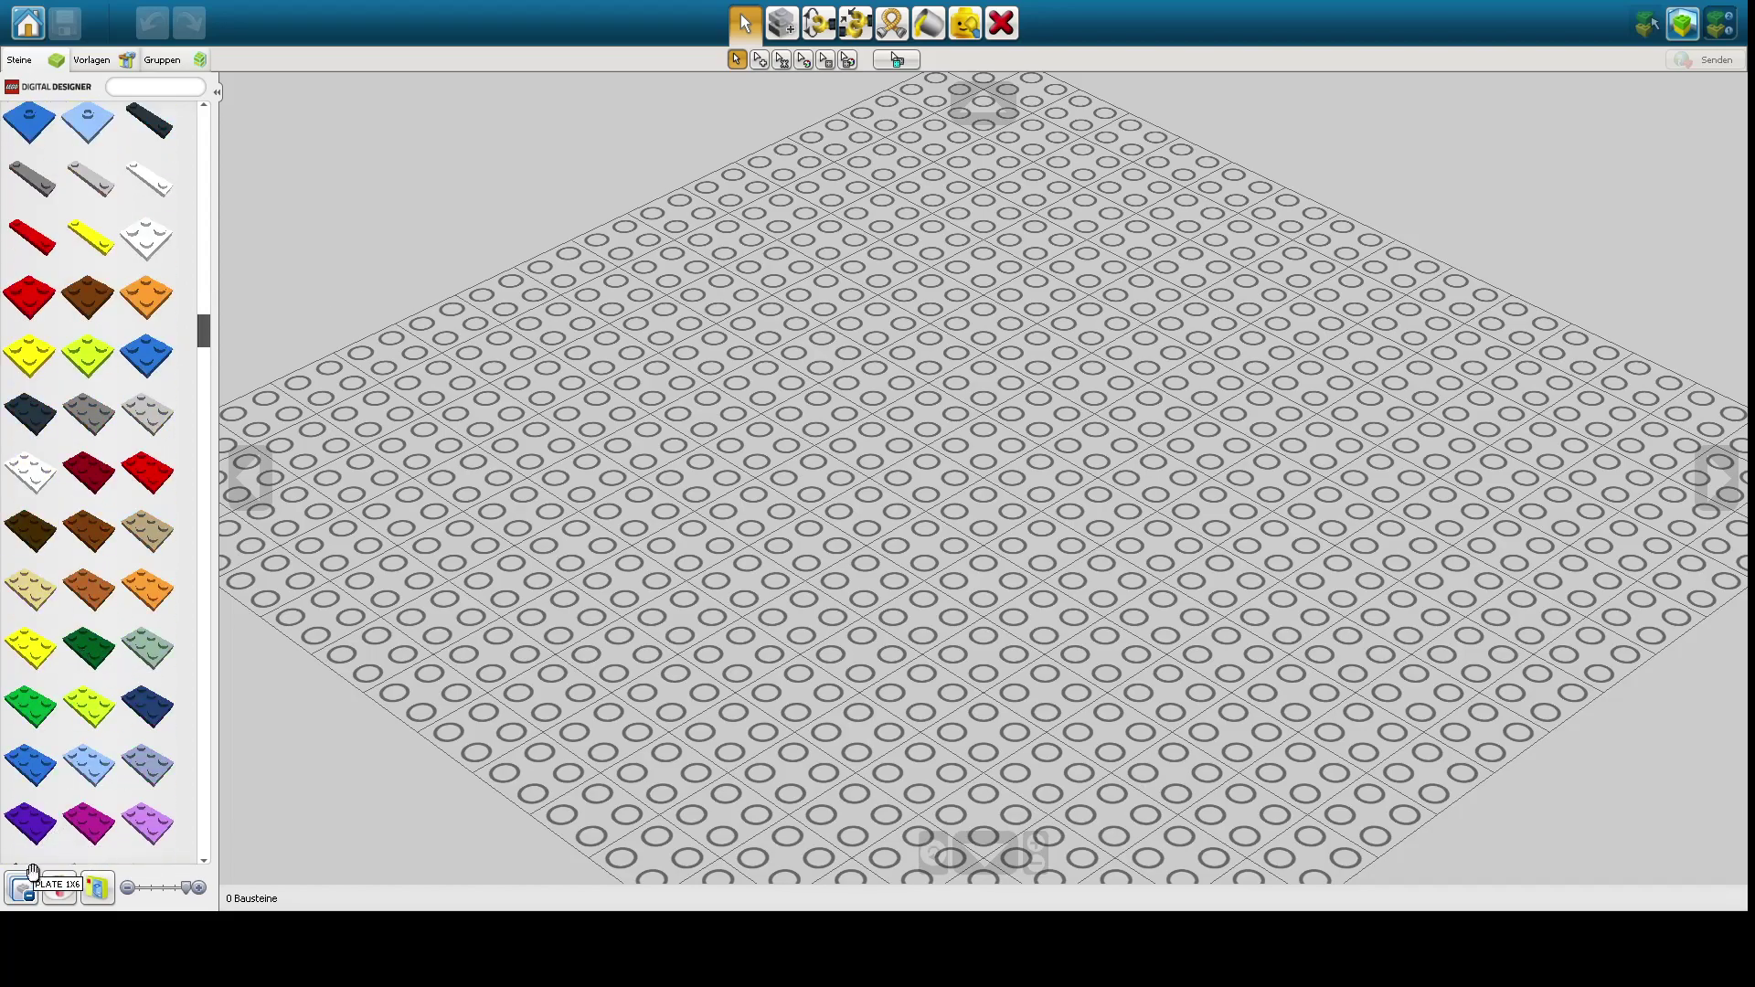
pyautogui.click(21, 888)
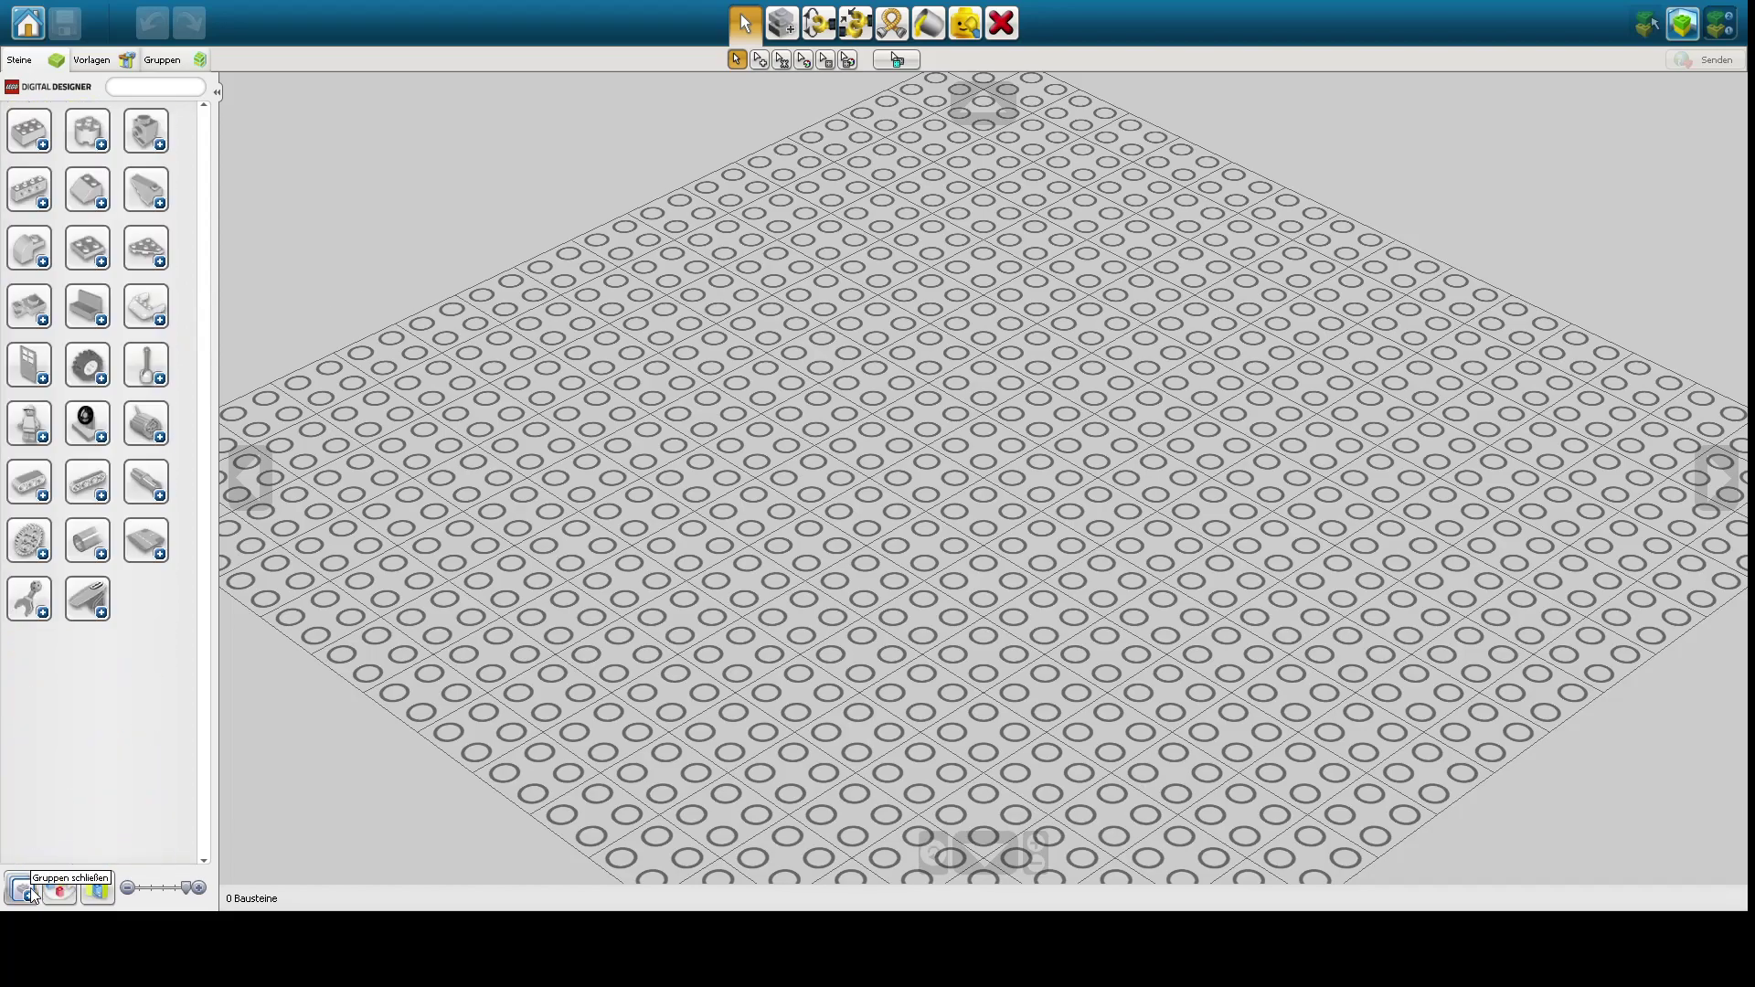
# - Place a green Curved Brick 2 Knobs from the round bricks group on the empty building grid
pyautogui.click(103, 142)
pyautogui.scroll(-6, 125, 337)
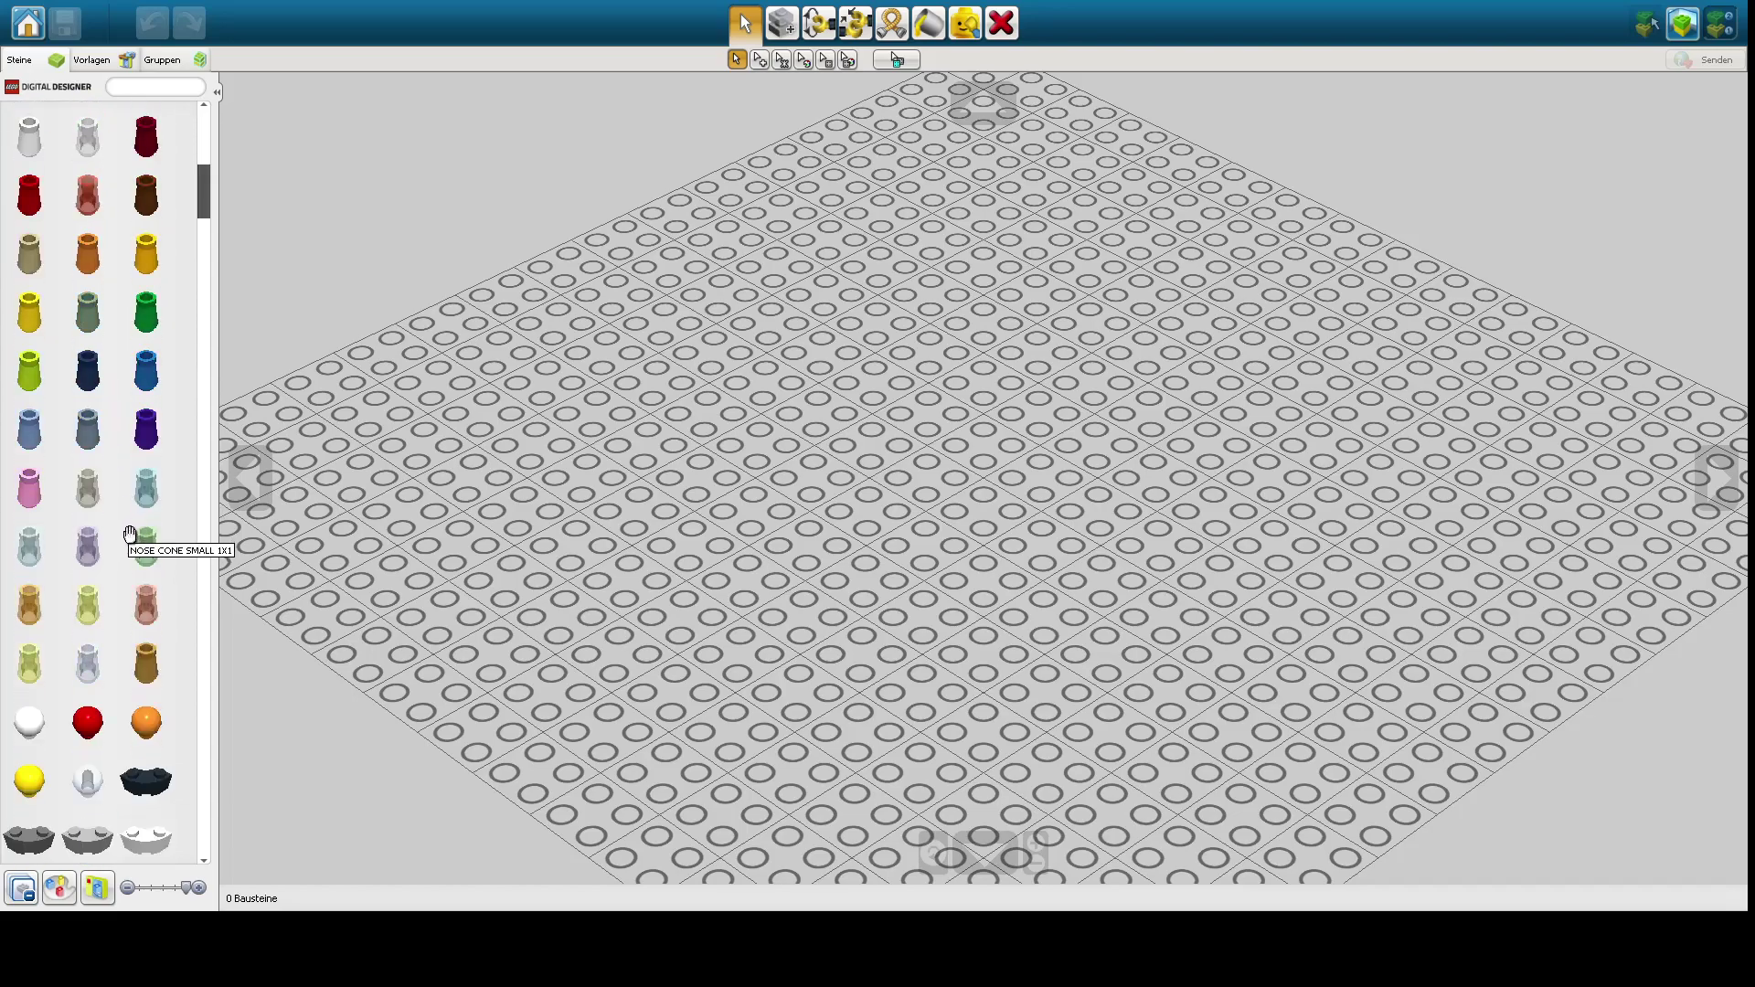
pyautogui.scroll(-4, 122, 574)
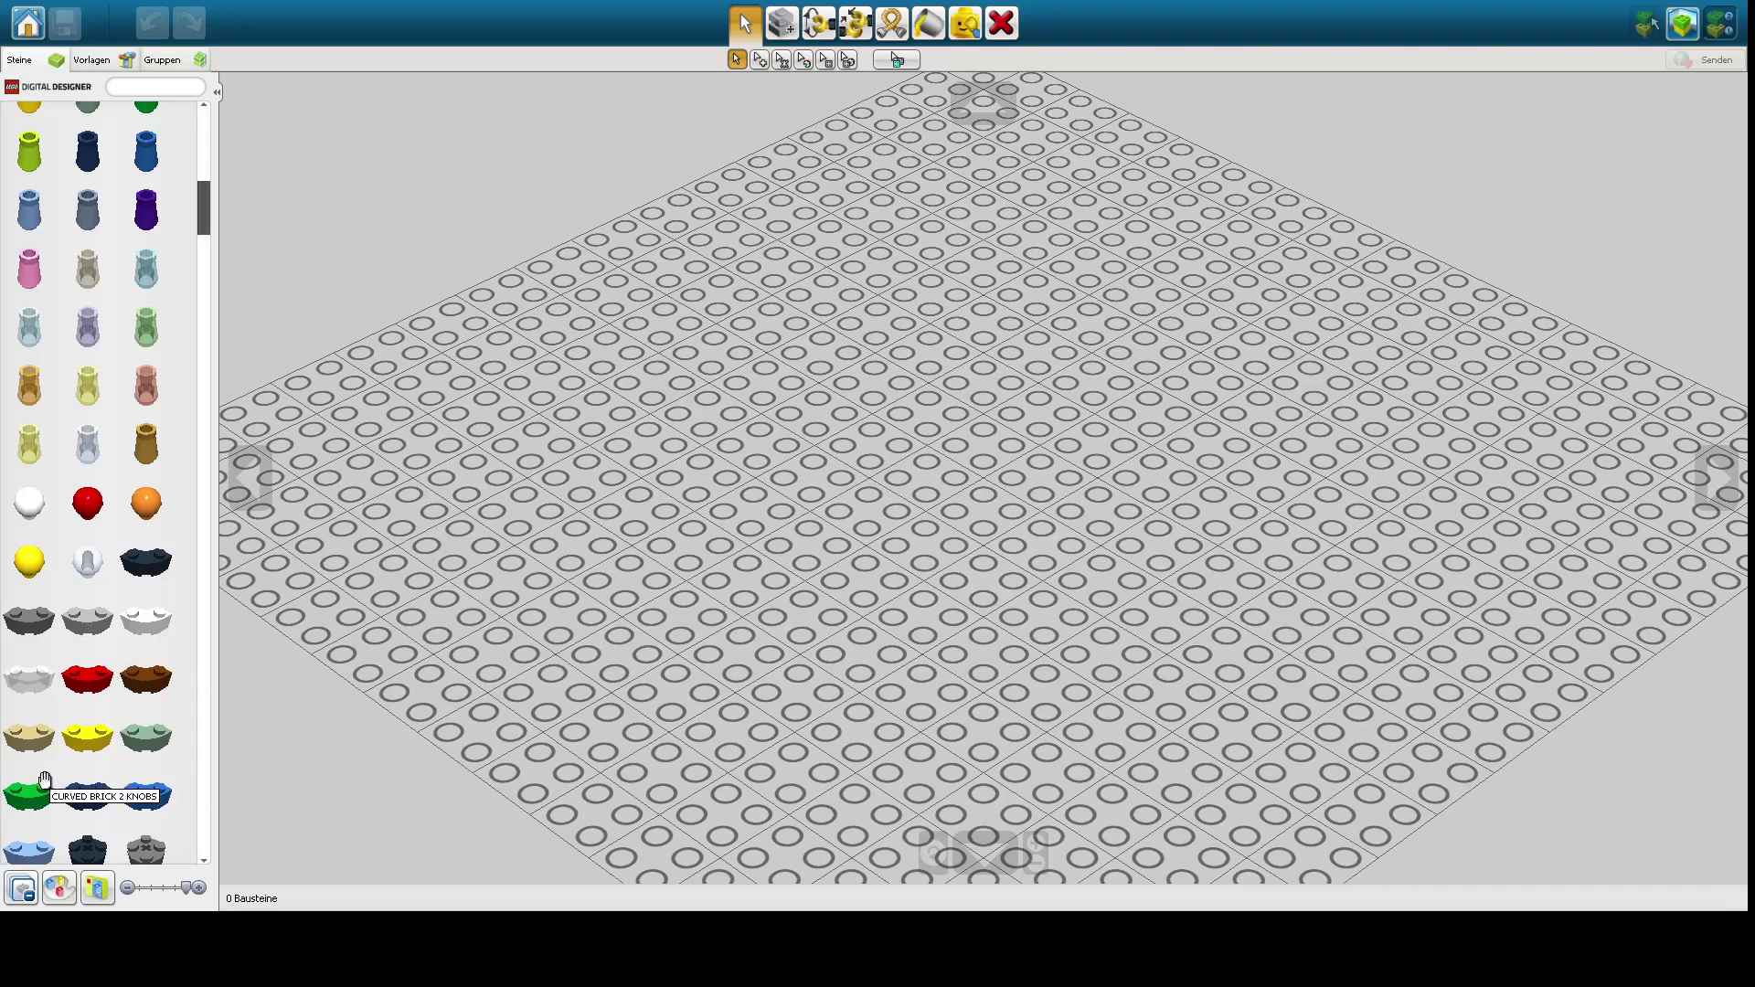
pyautogui.click(33, 807)
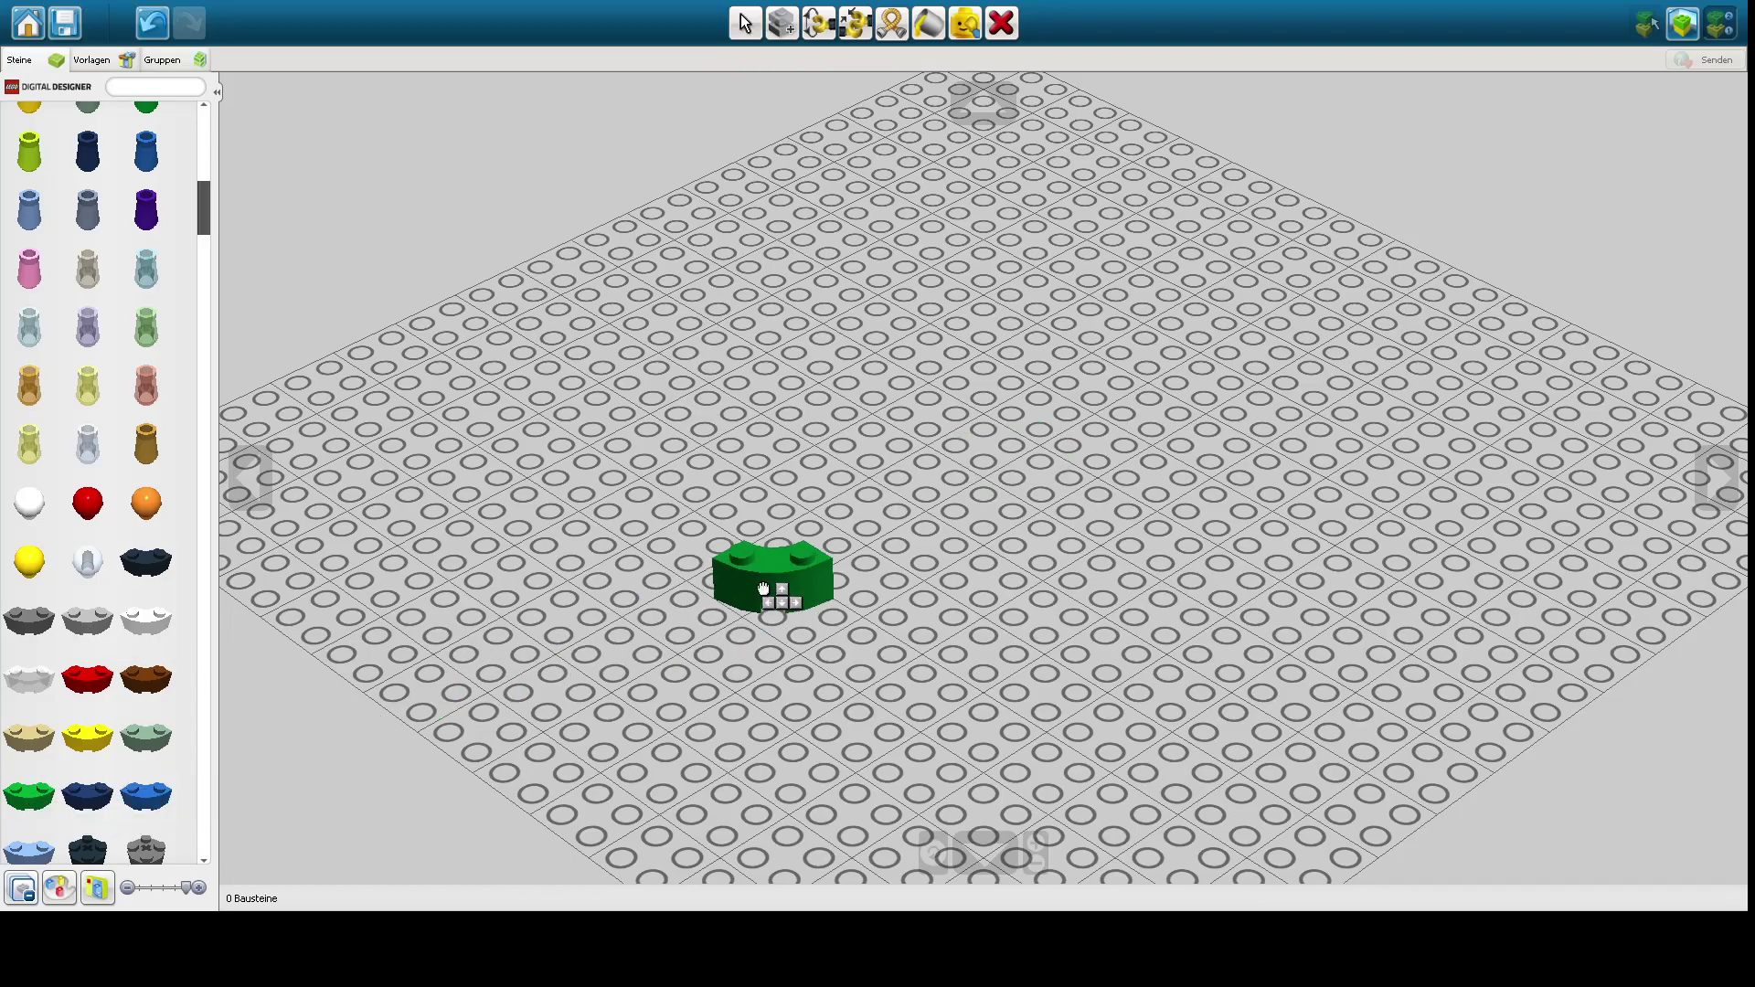
pyautogui.click(788, 541)
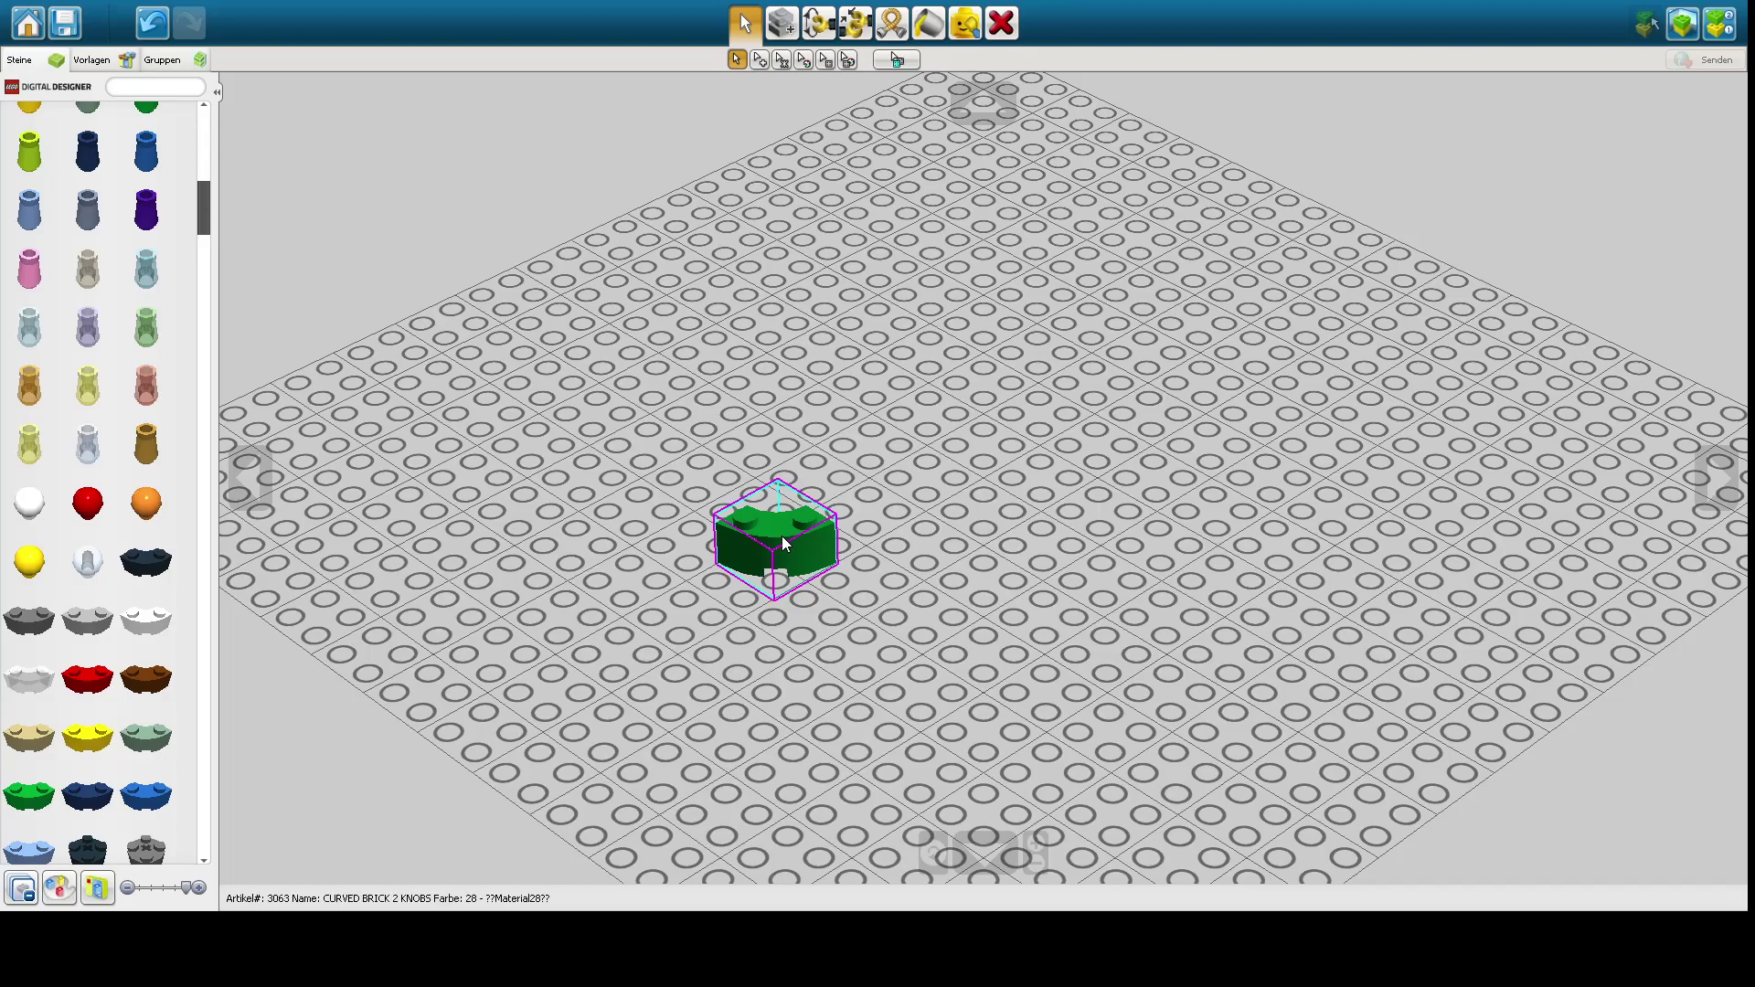
# - Clone the green curved brick three times, rotating and placing the copies to close a full round ring
pyautogui.click(781, 23)
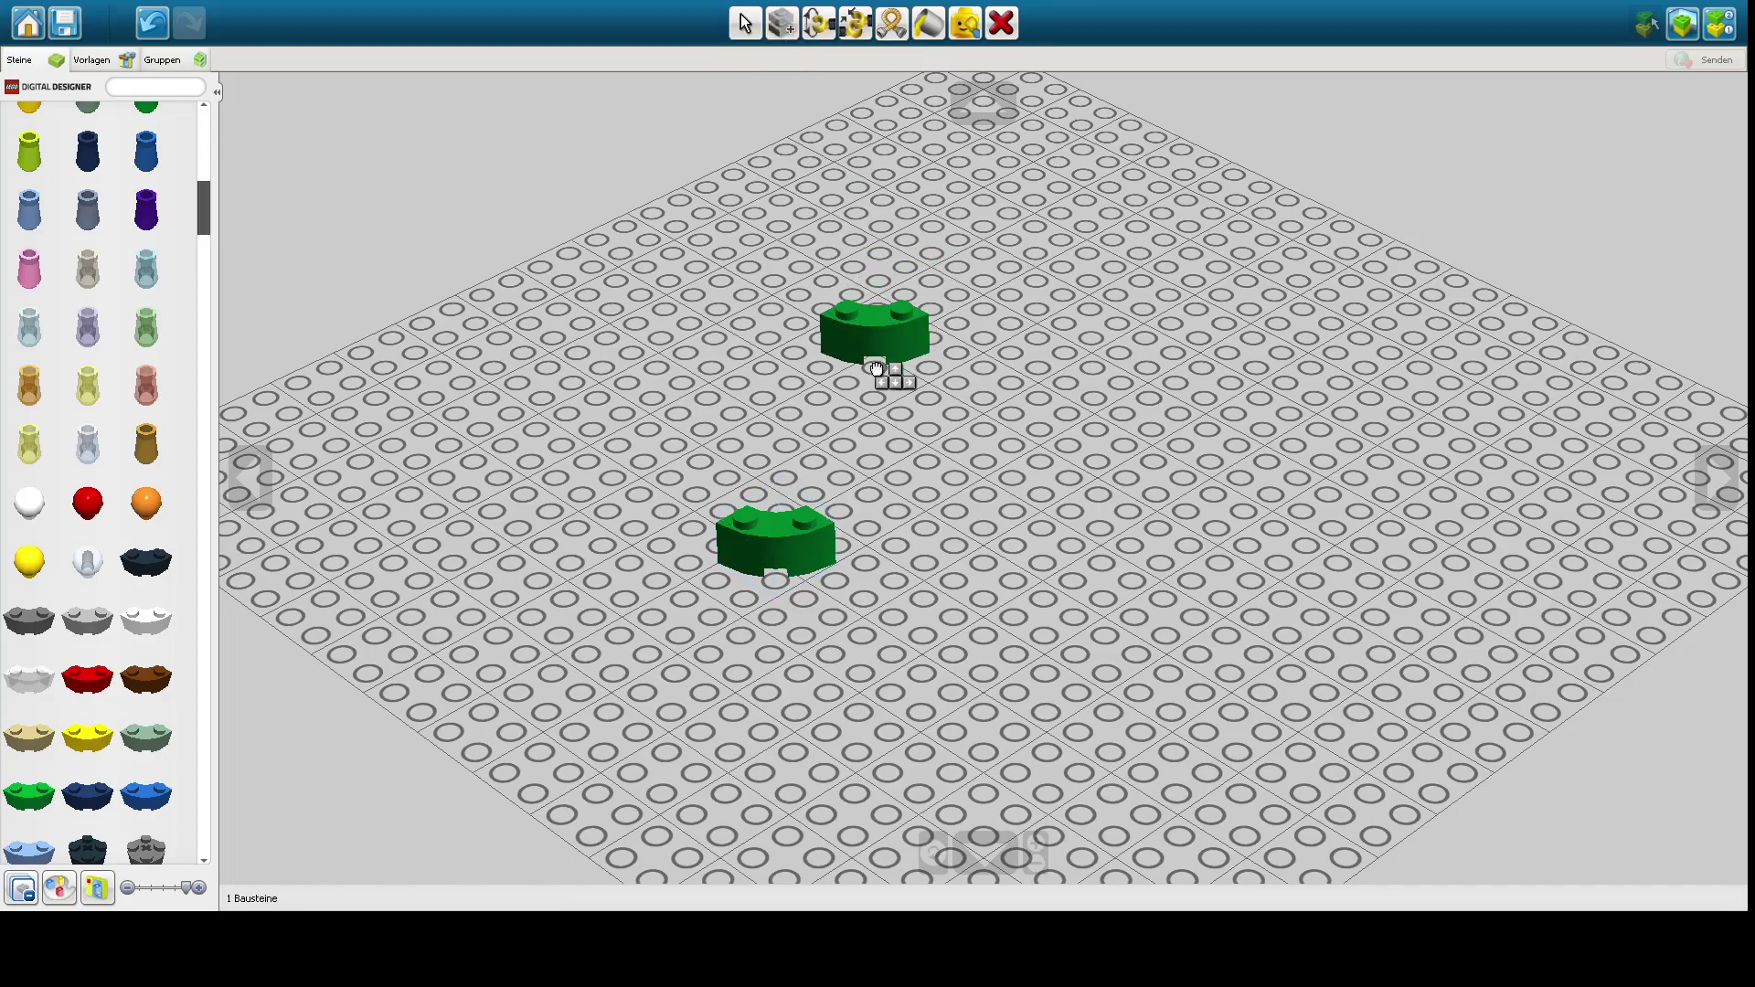
pyautogui.press('Right')
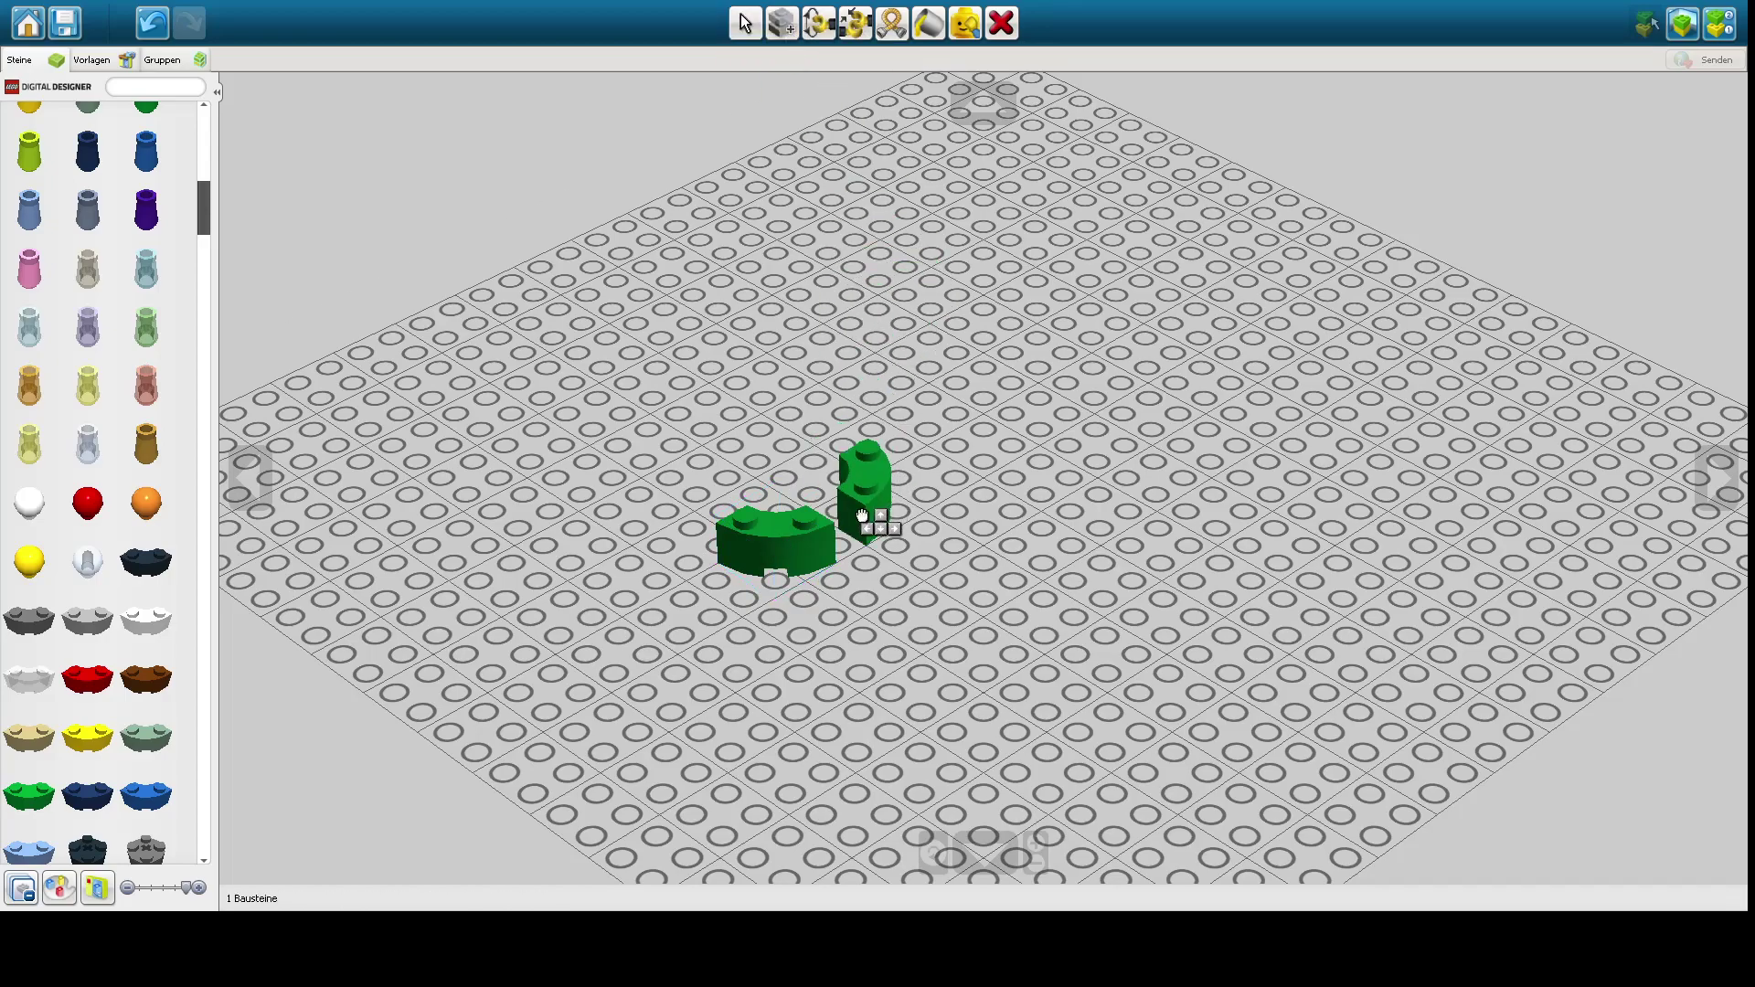
pyautogui.click(843, 498)
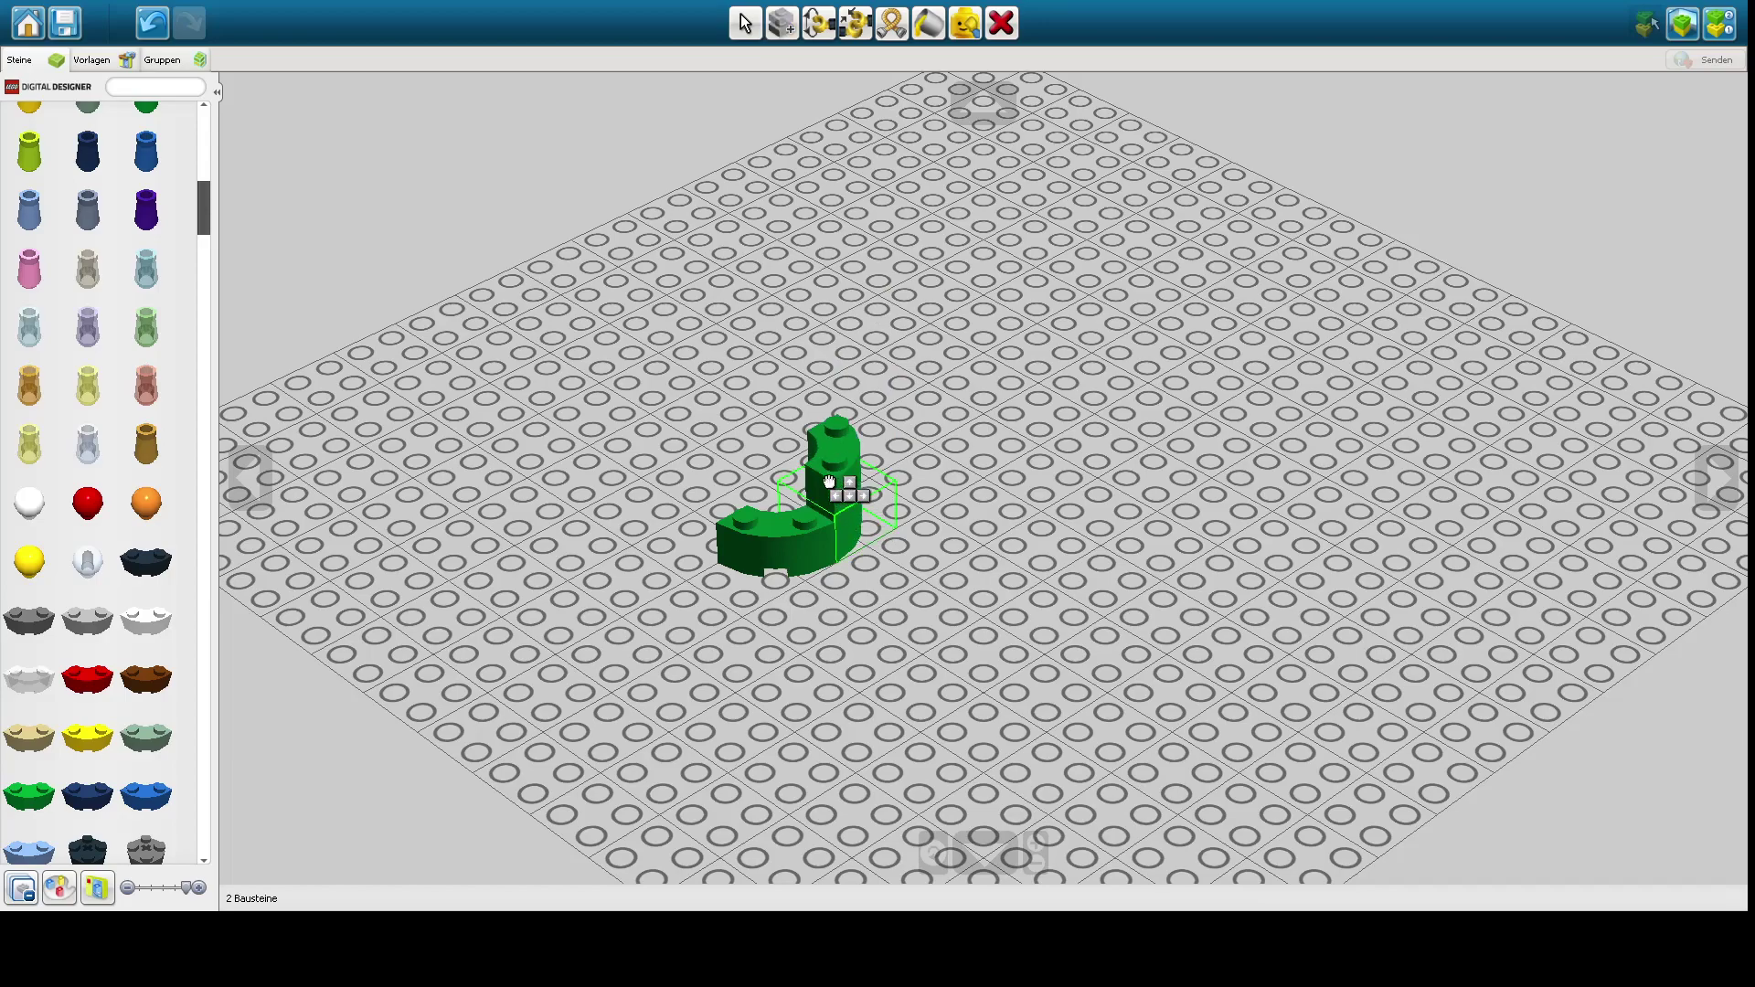
pyautogui.press('Right')
pyautogui.press('Right')
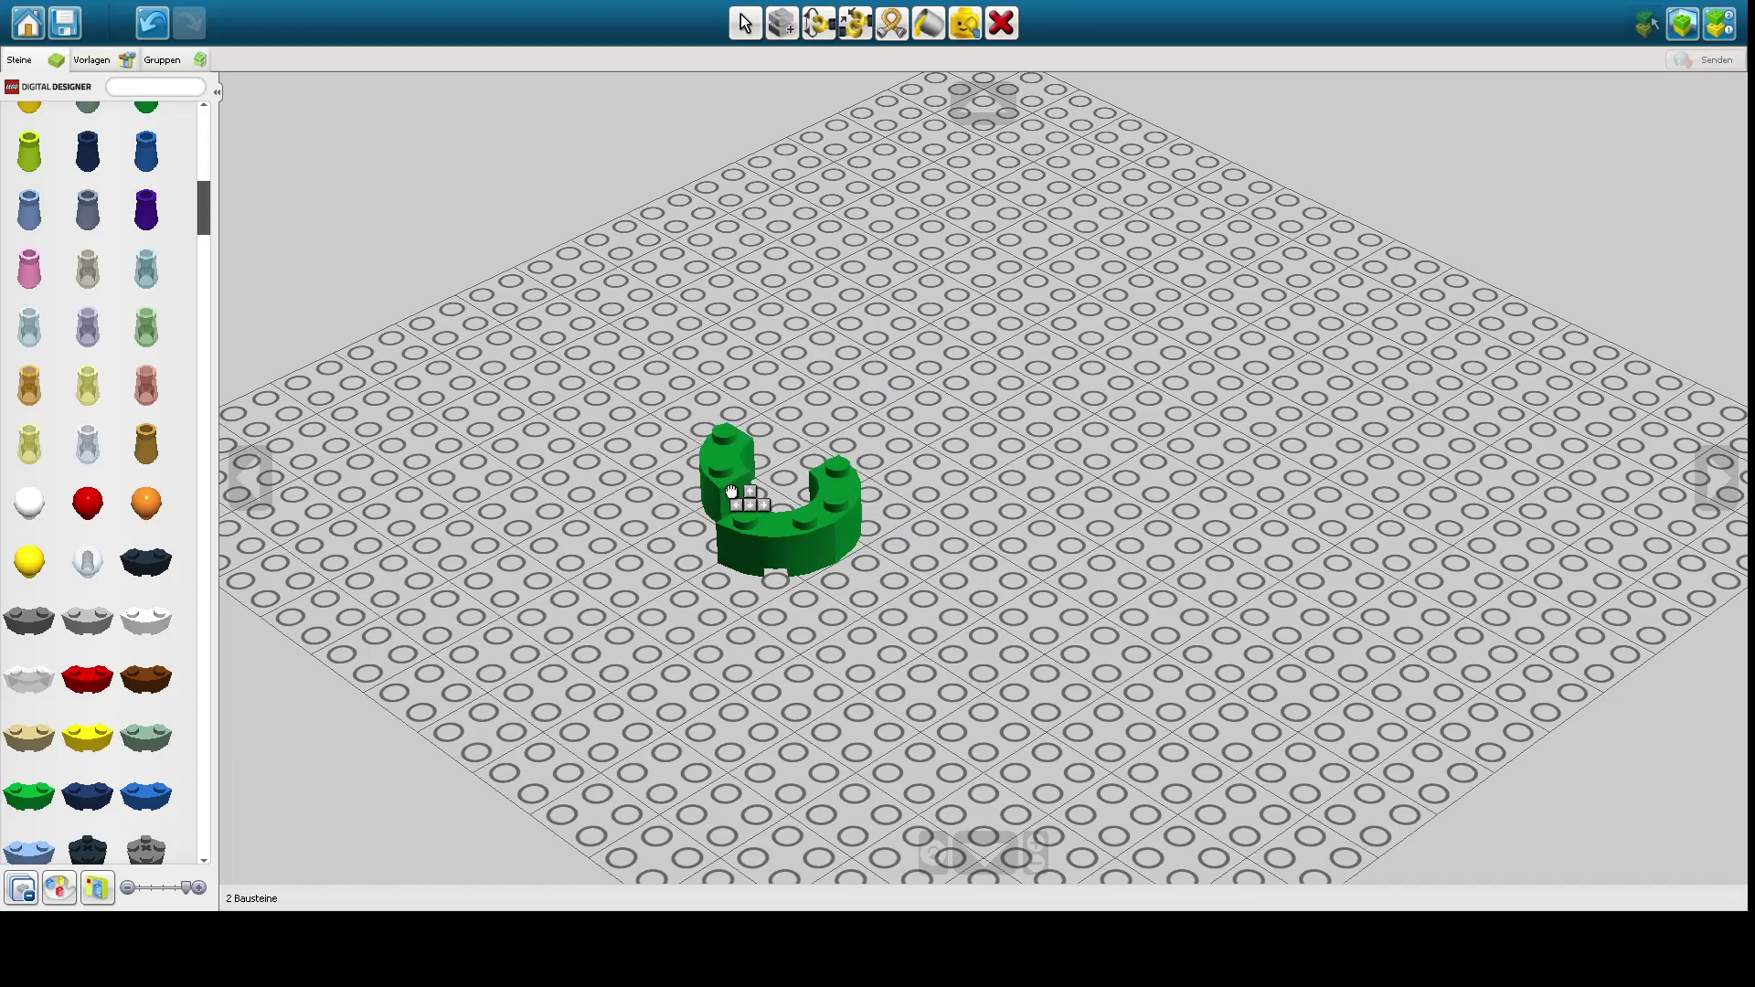
pyautogui.click(710, 527)
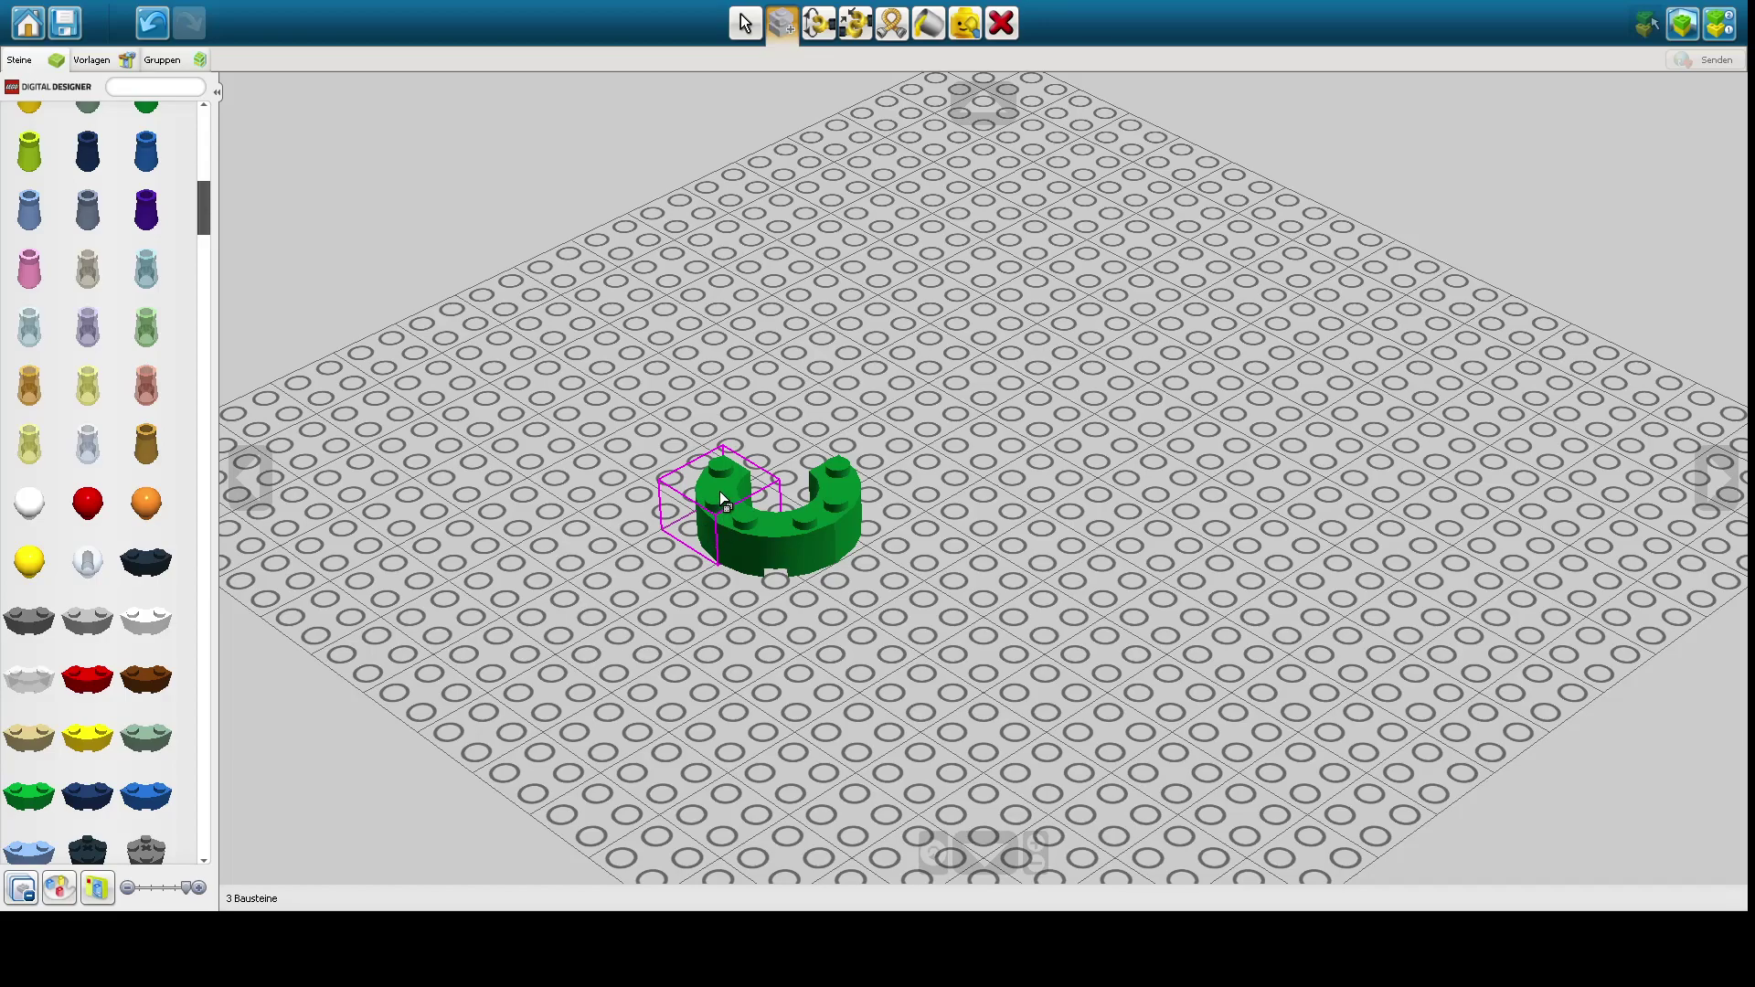
pyautogui.click(720, 491)
pyautogui.press('Right')
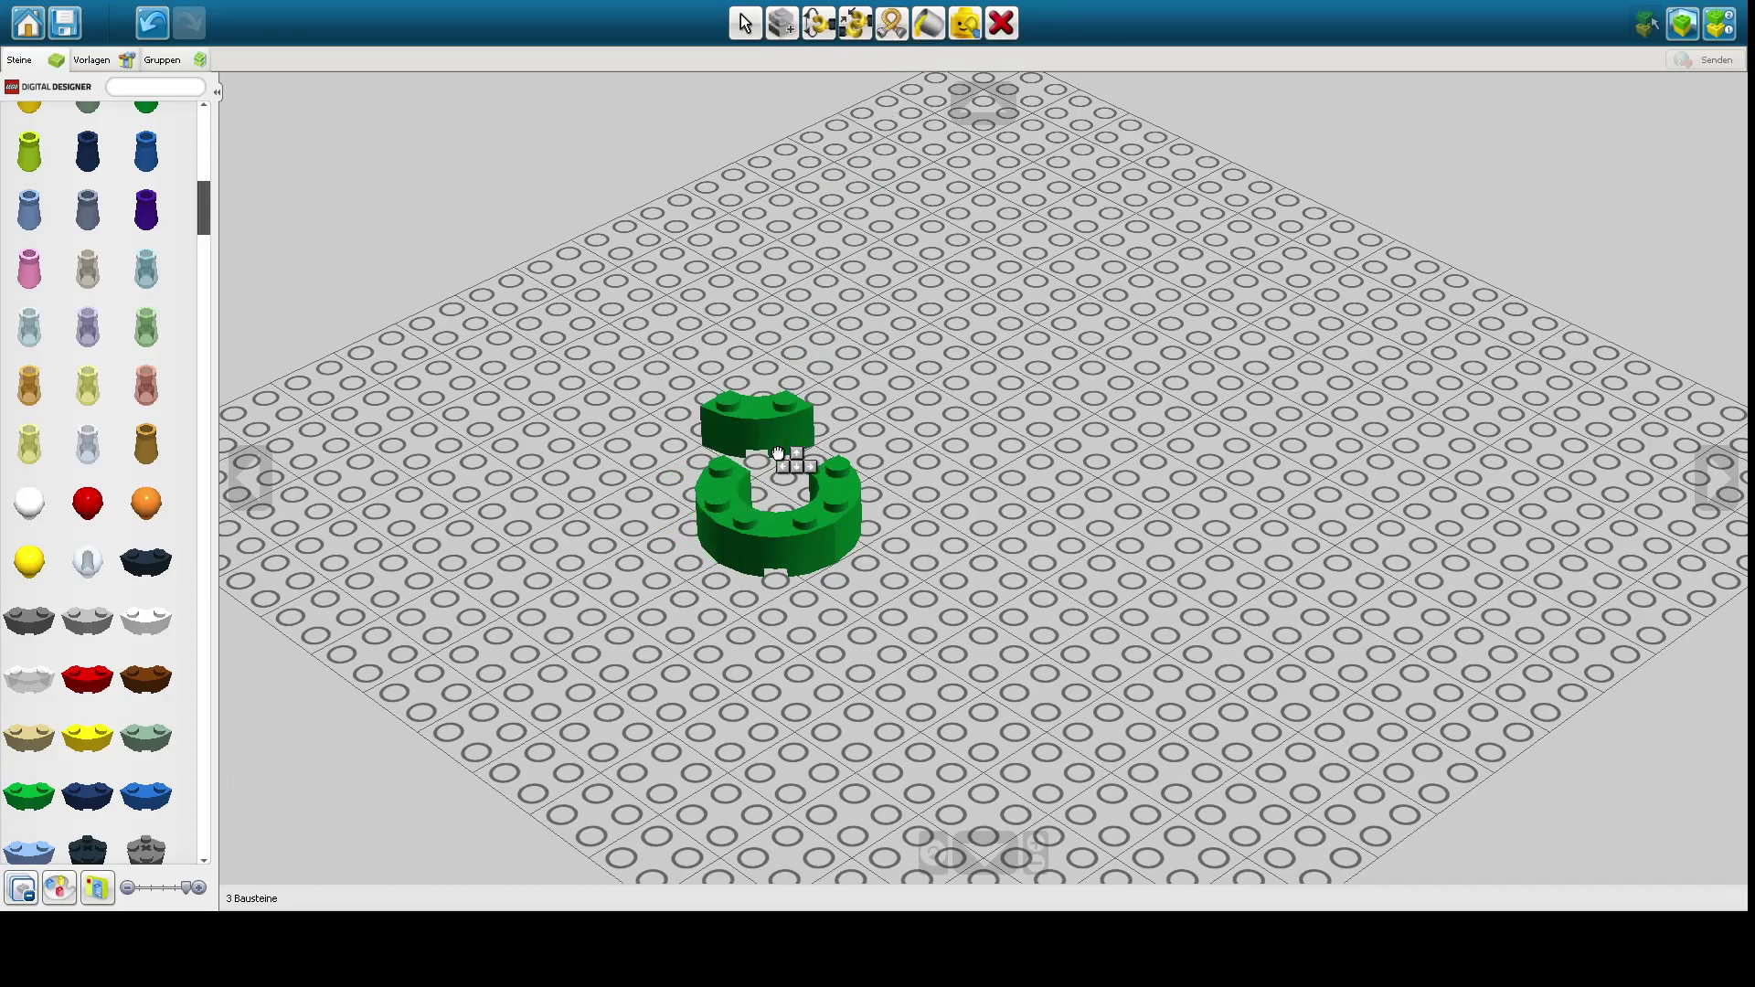
pyautogui.press('Right')
pyautogui.press('Right')
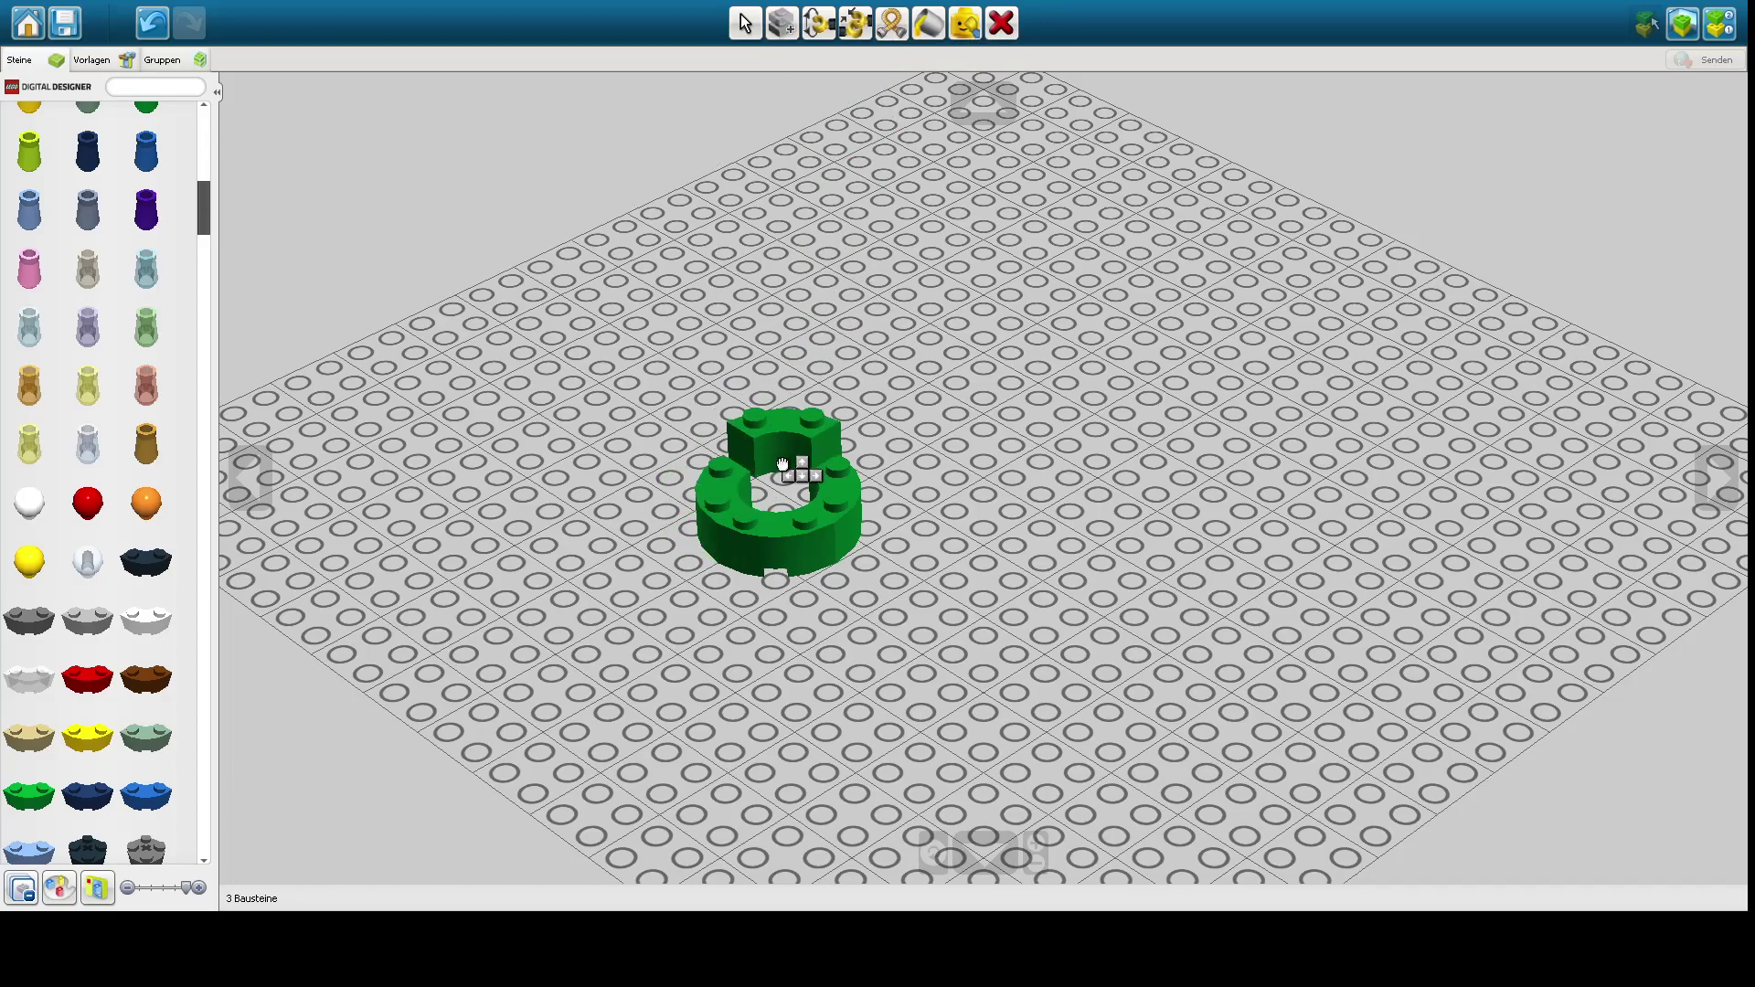
pyautogui.moveTo(783, 491); pyautogui.dragTo(783, 492)
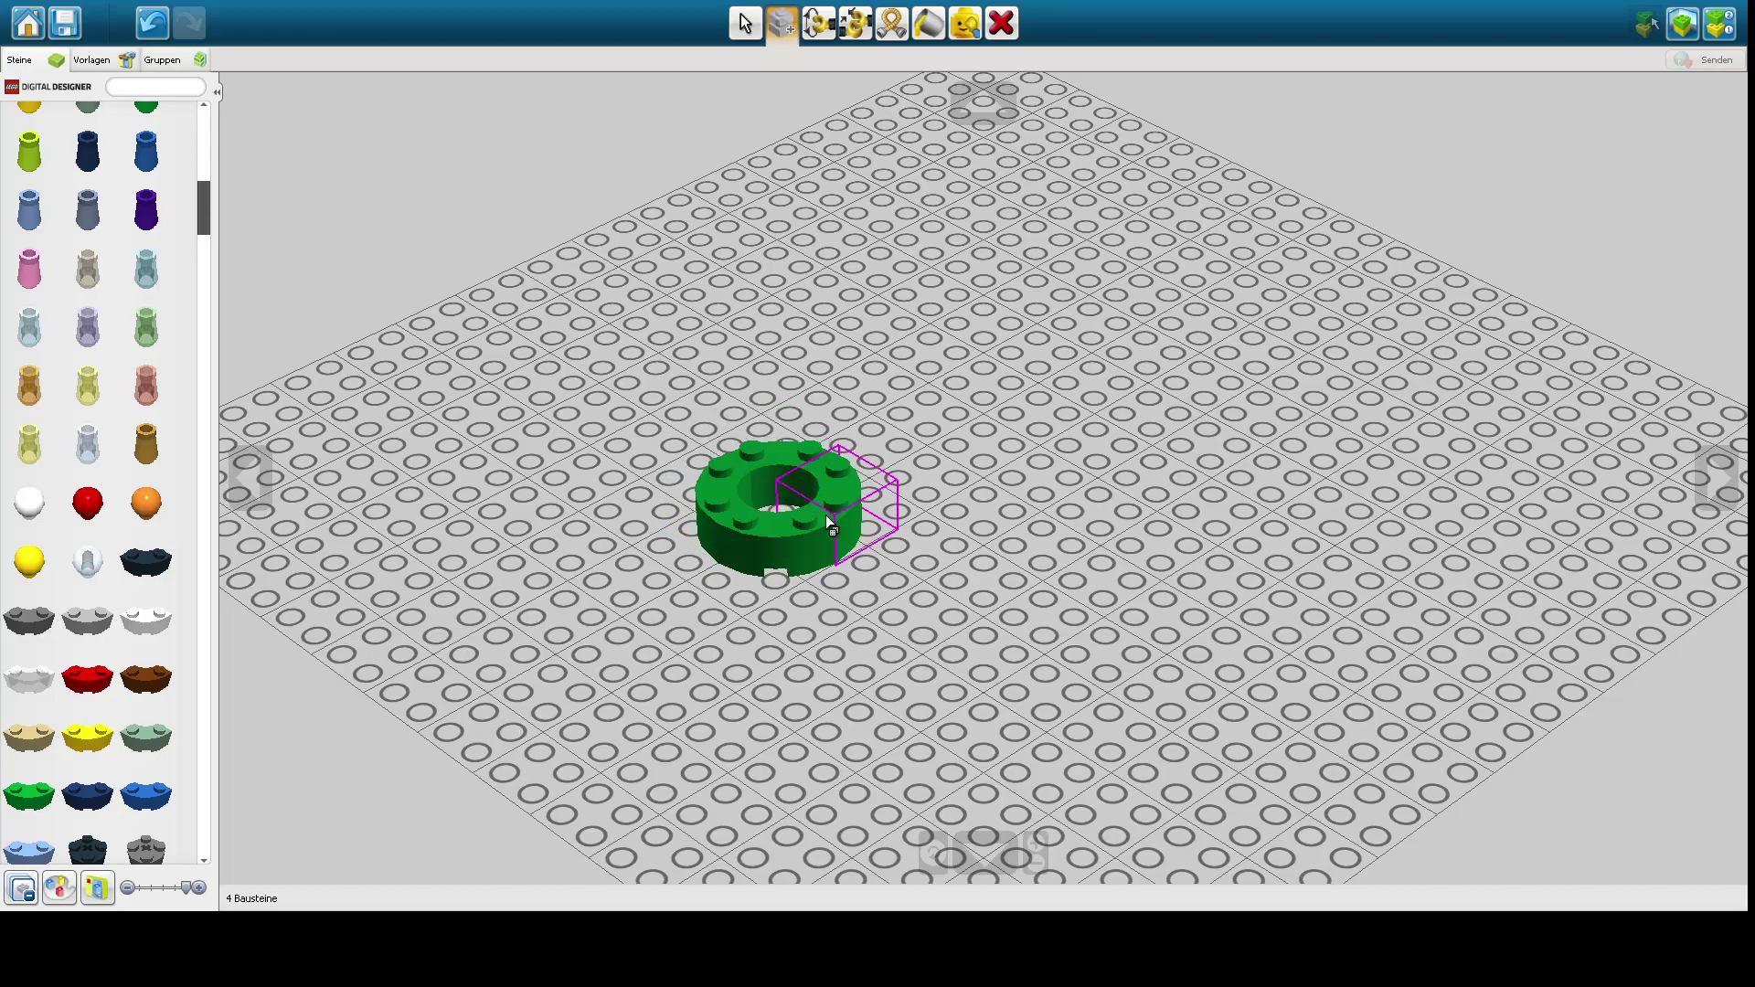
# - Place a dark grey Brick 2x2 w. angle 45 degrees on the grid, well apart from the green ring
pyautogui.scroll(-10, 166, 714)
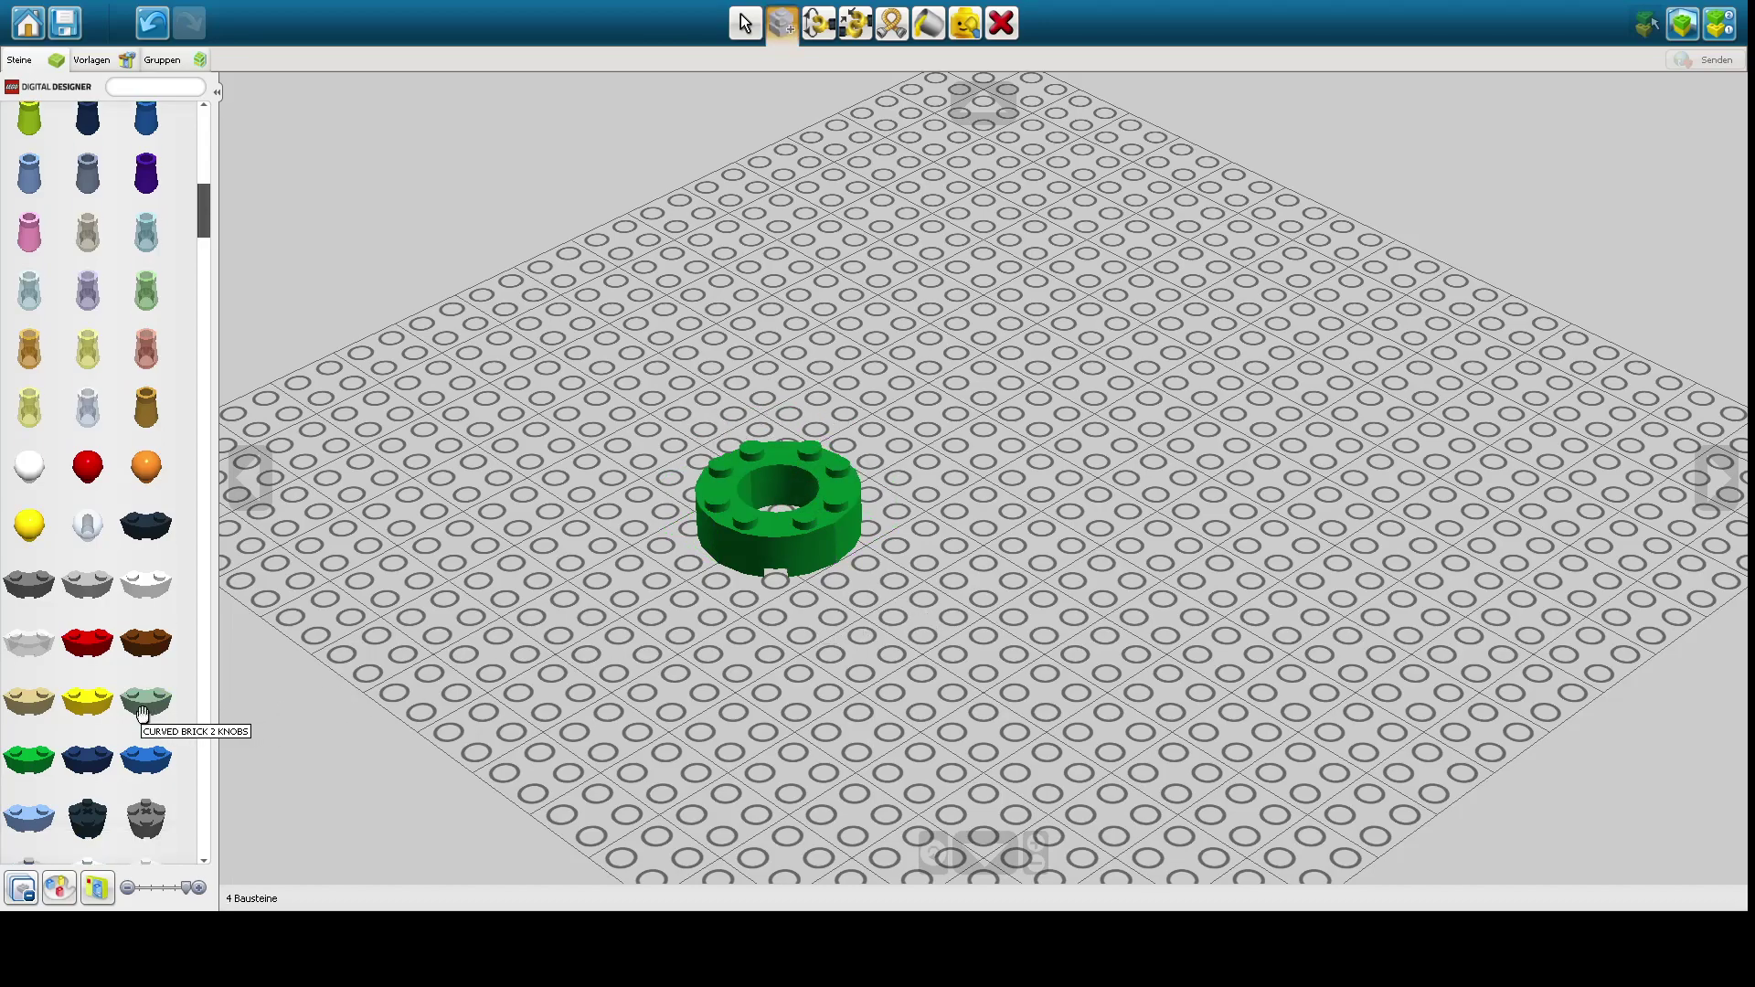
pyautogui.scroll(-10, 142, 715)
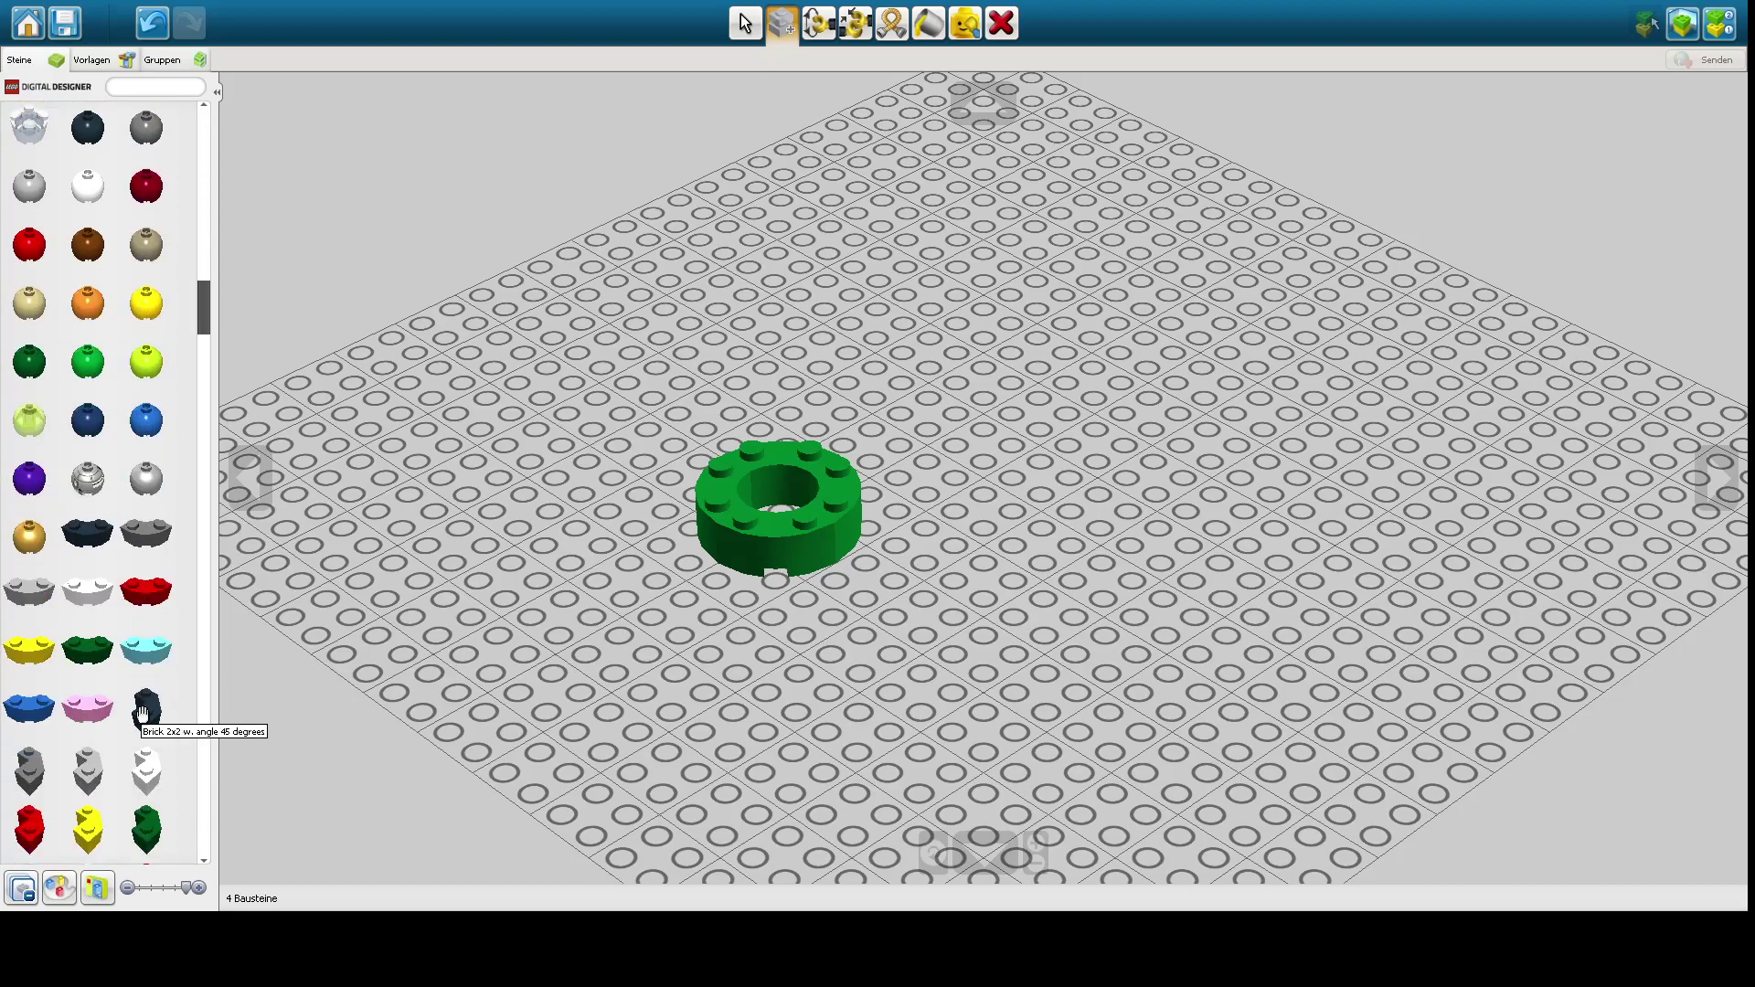
pyautogui.scroll(-1, 143, 714)
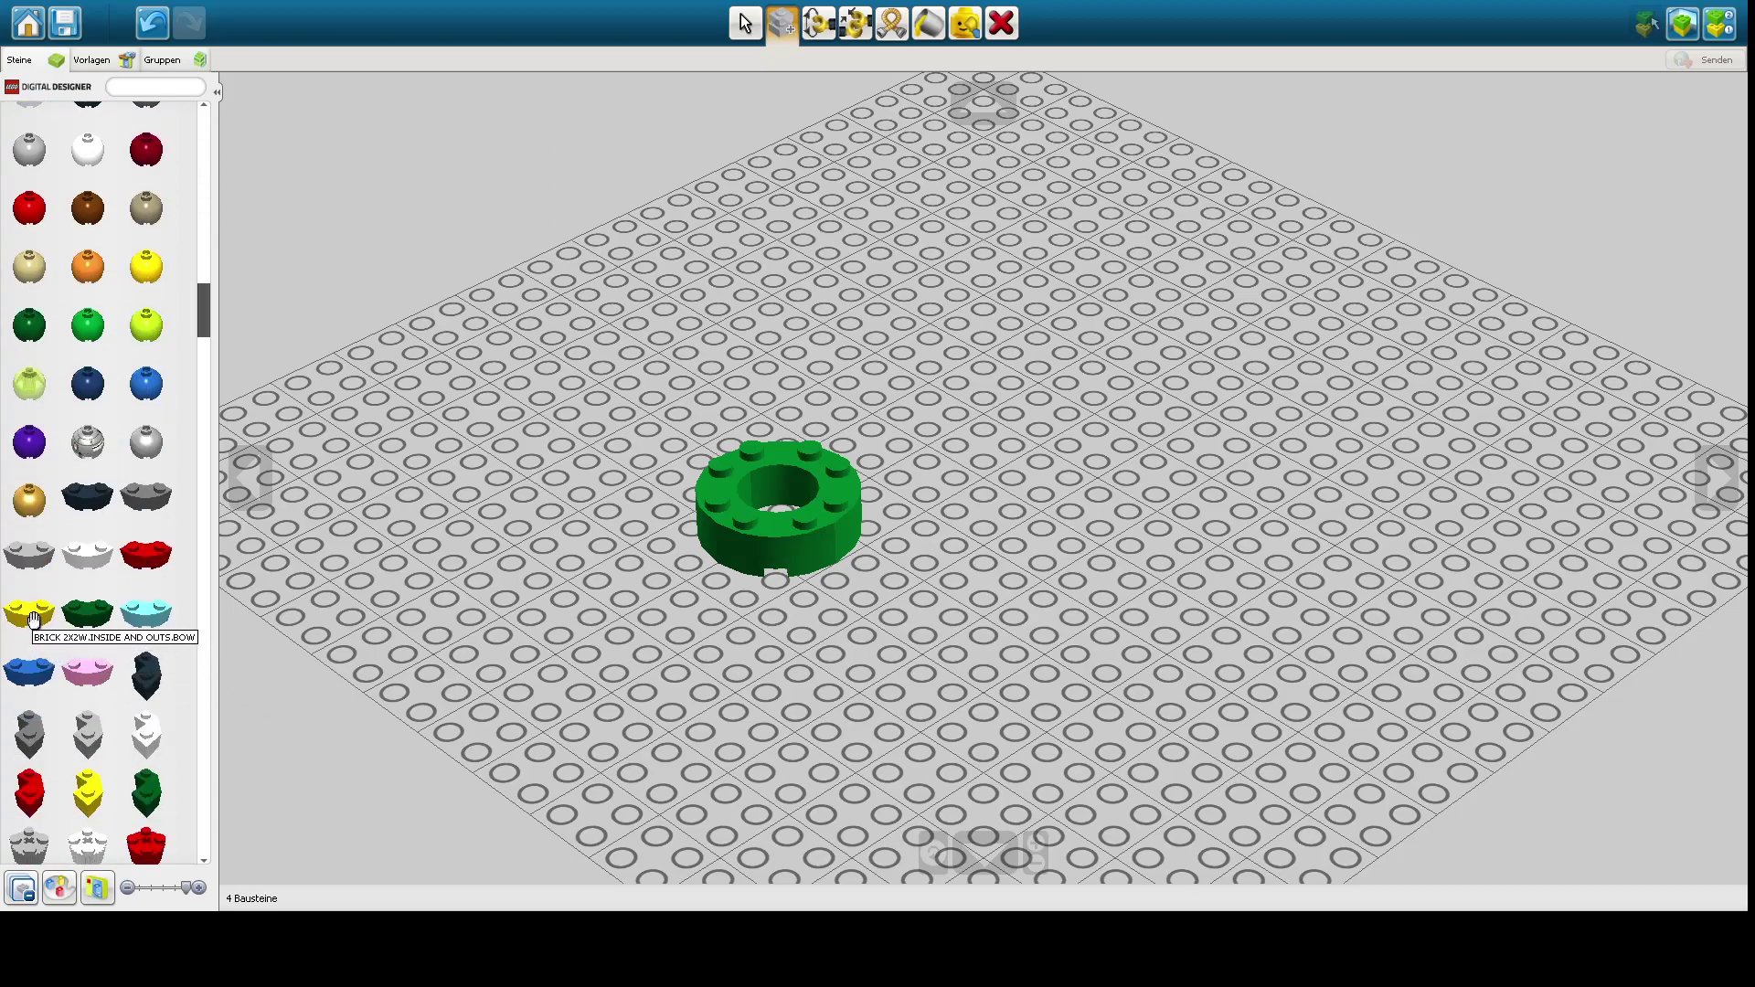
pyautogui.scroll(-4, 33, 619)
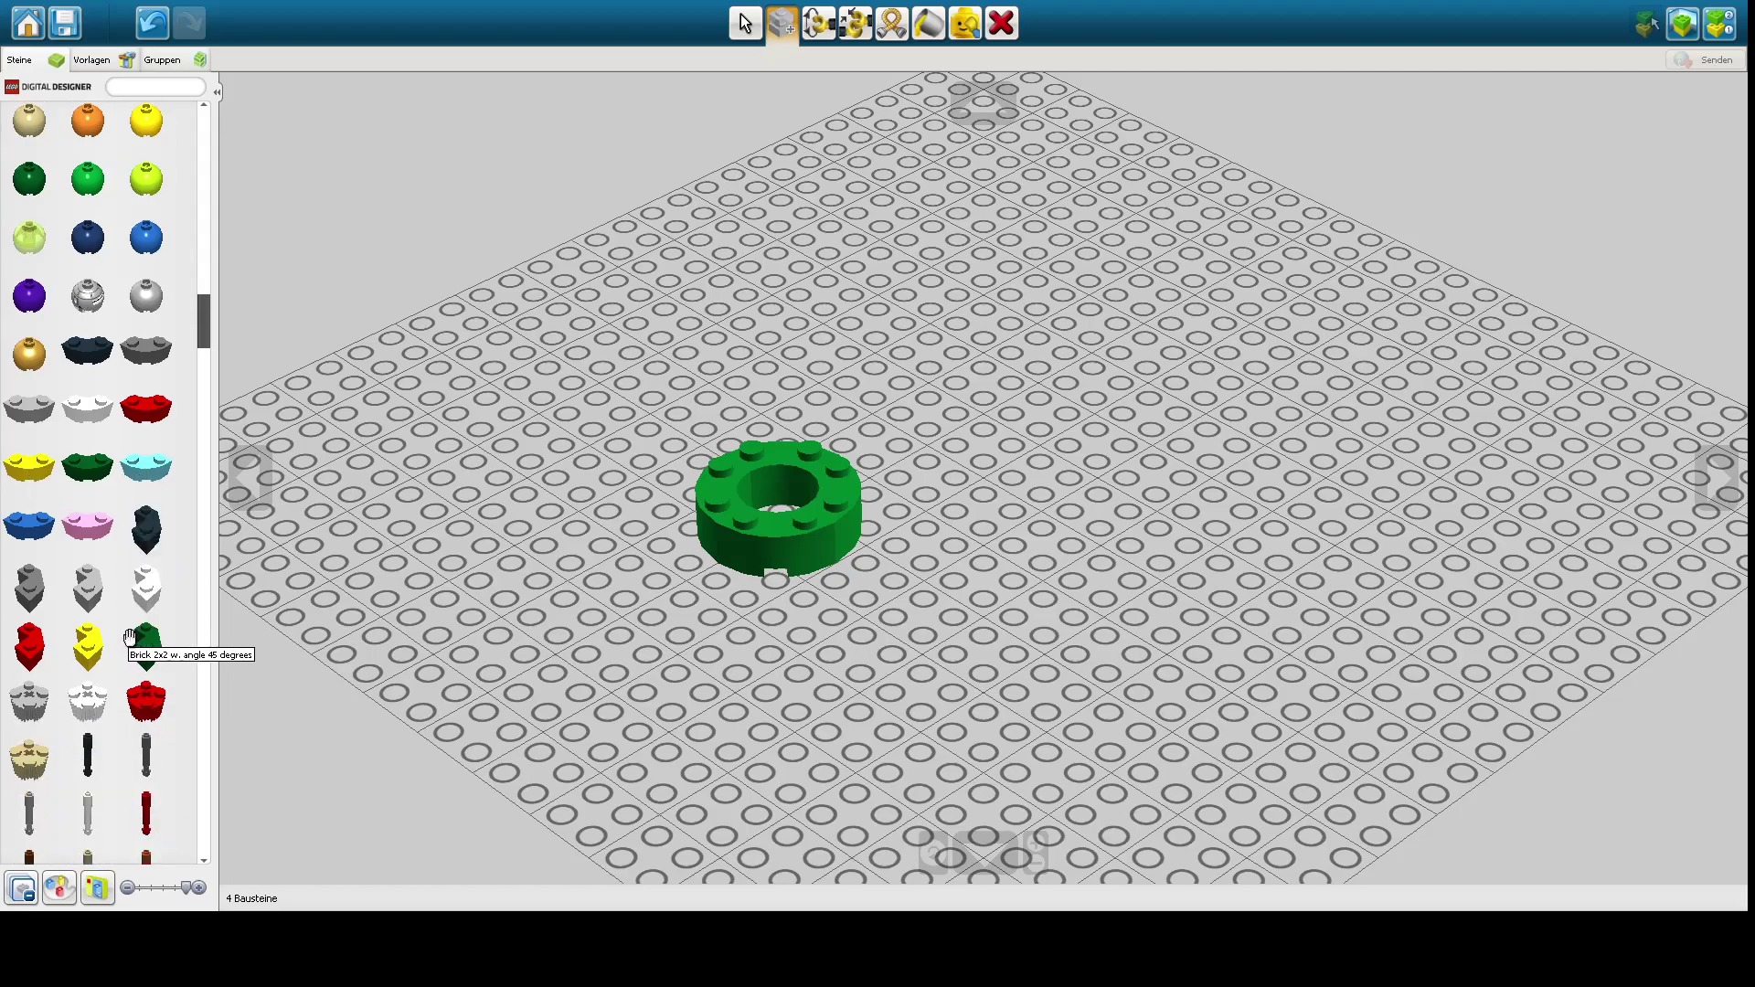
pyautogui.click(44, 592)
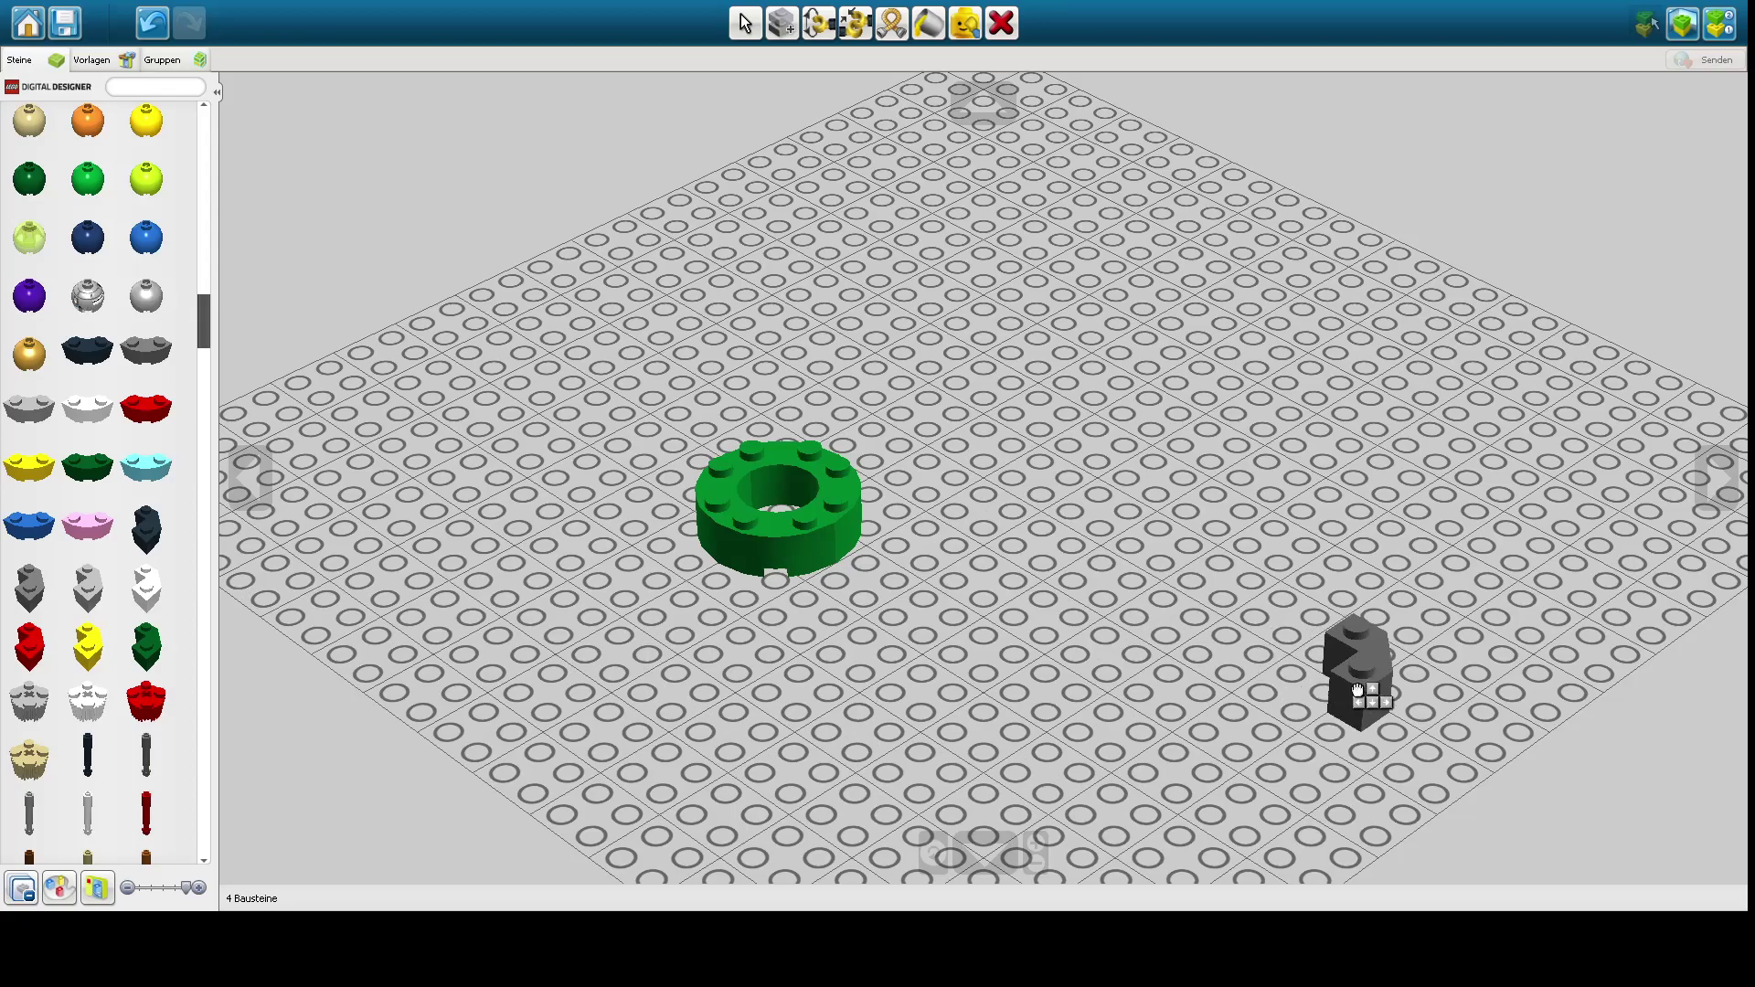
pyautogui.click(1385, 700)
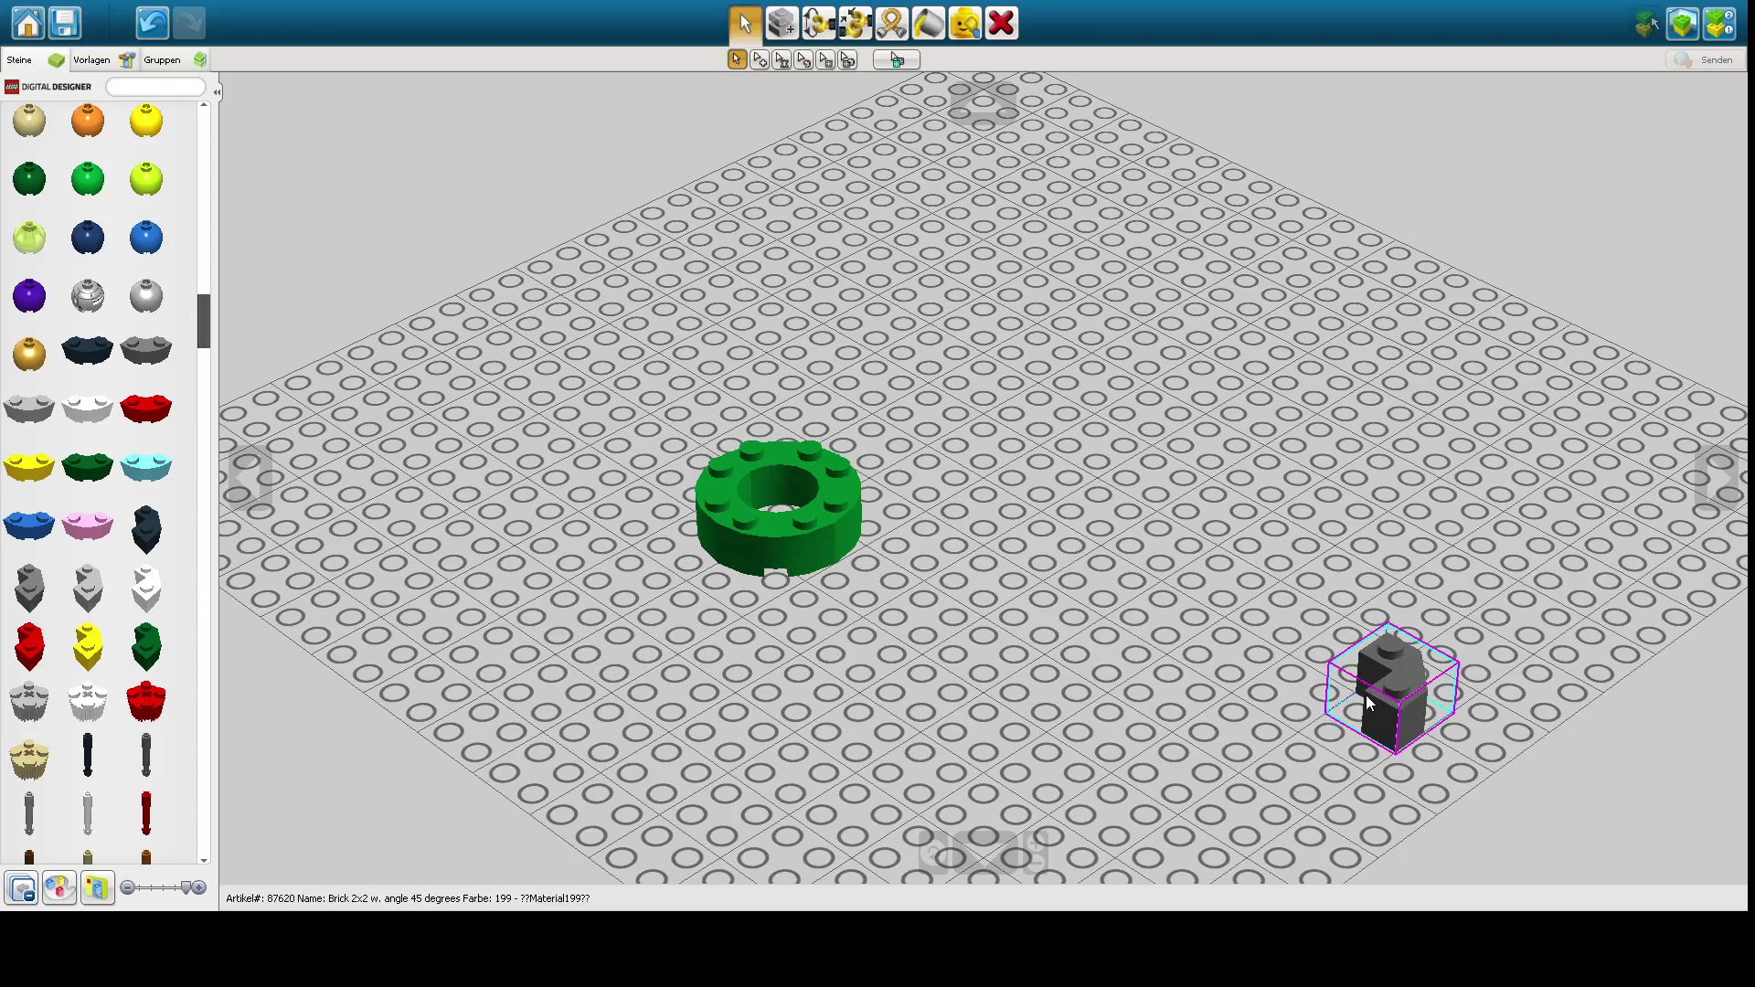
# - Clone the dark grey angle brick, rotate the copy a quarter turn and place it against the first brick's end
pyautogui.click(782, 23)
pyautogui.press('Right')
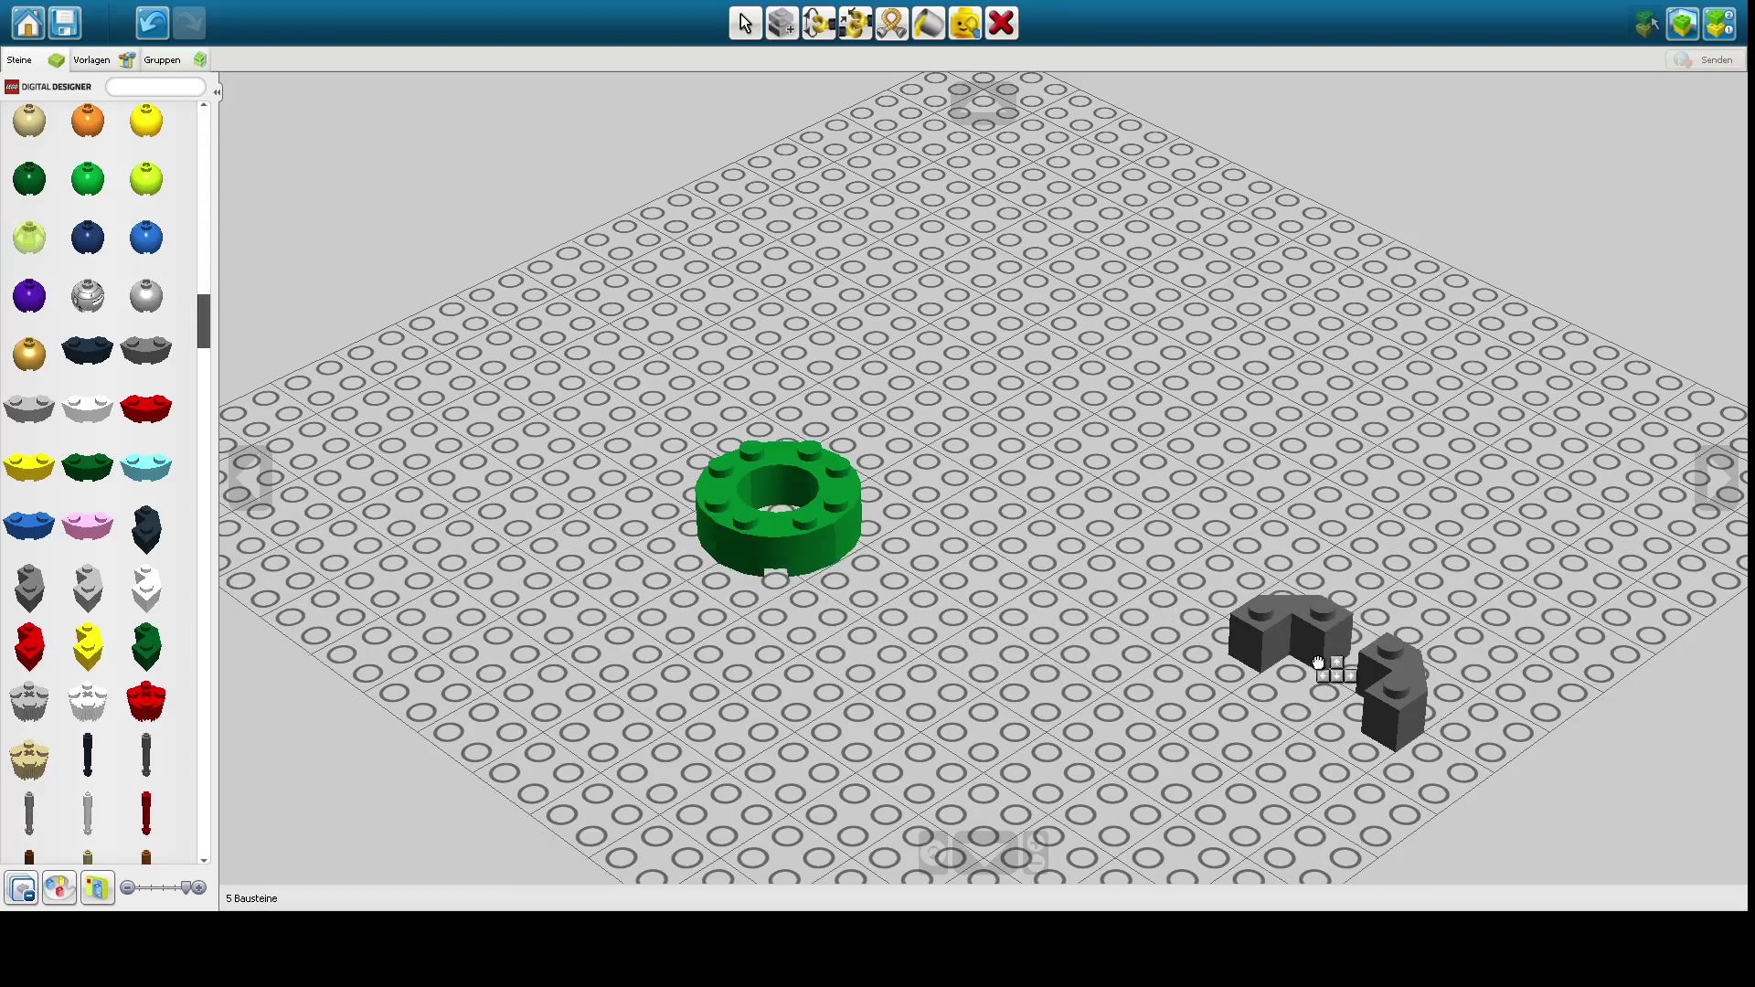
pyautogui.click(1313, 666)
# - Place a green Facet Brick 3x3x1 on the free grid area between the green ring and the grey bricks
pyautogui.scroll(-10, 140, 700)
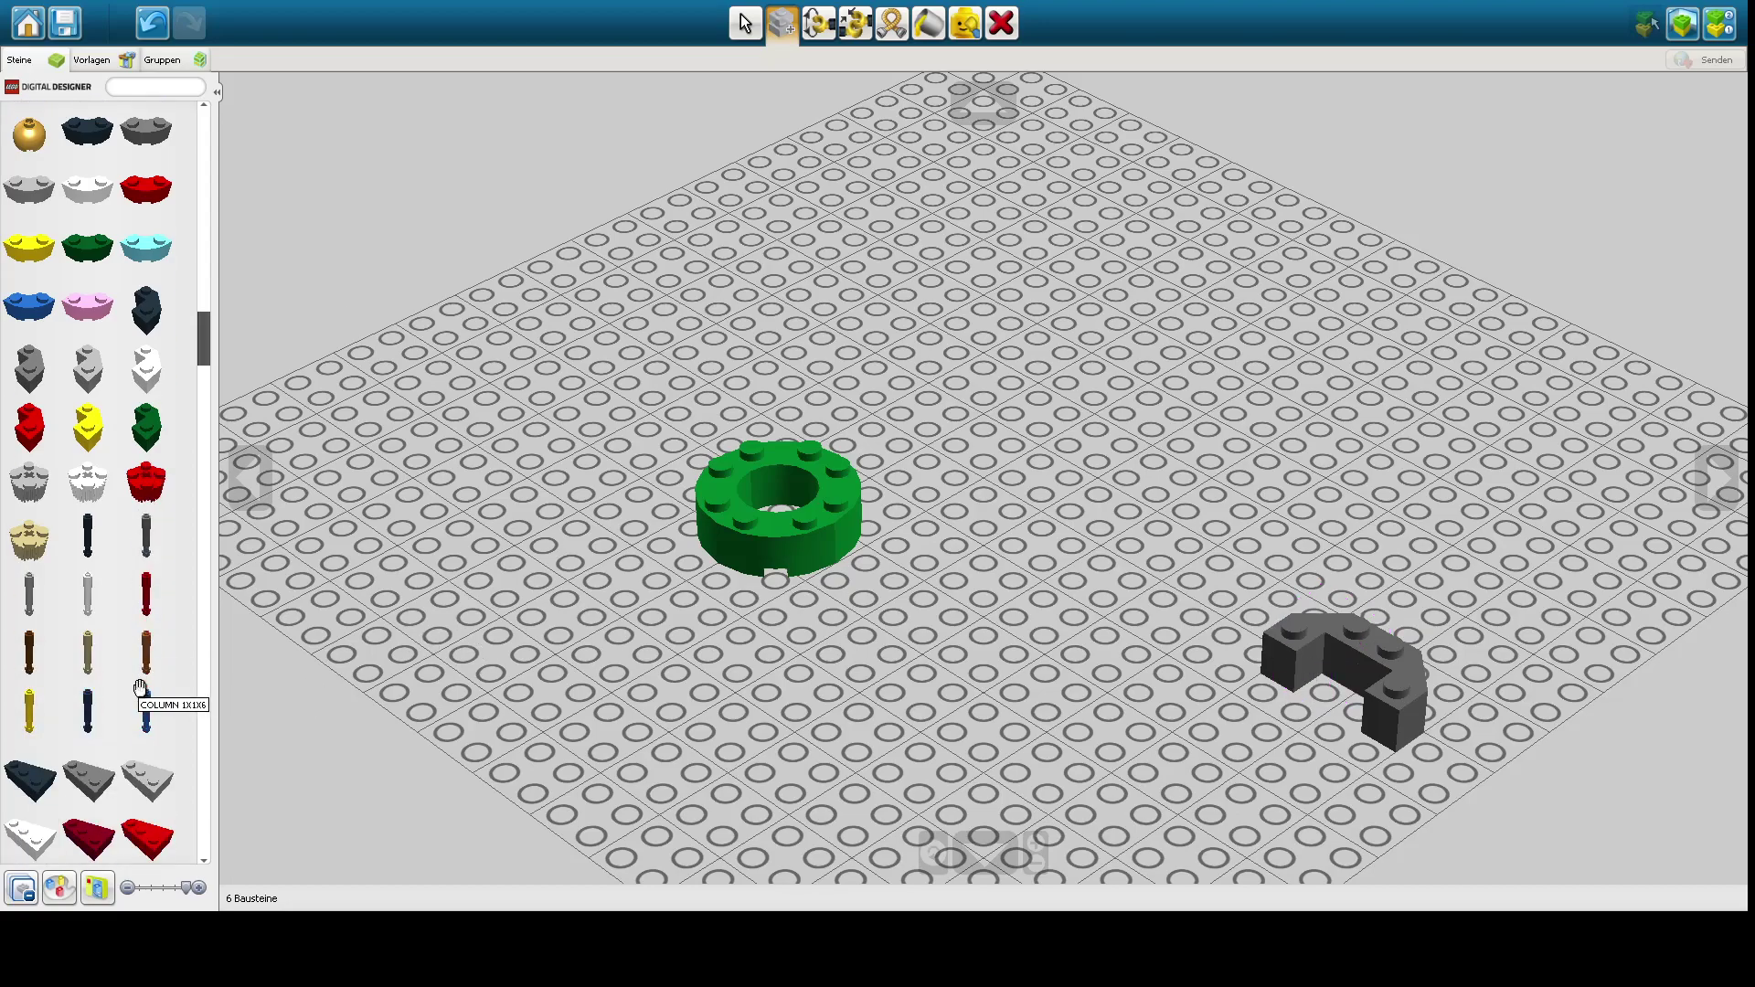
pyautogui.scroll(-12, 135, 689)
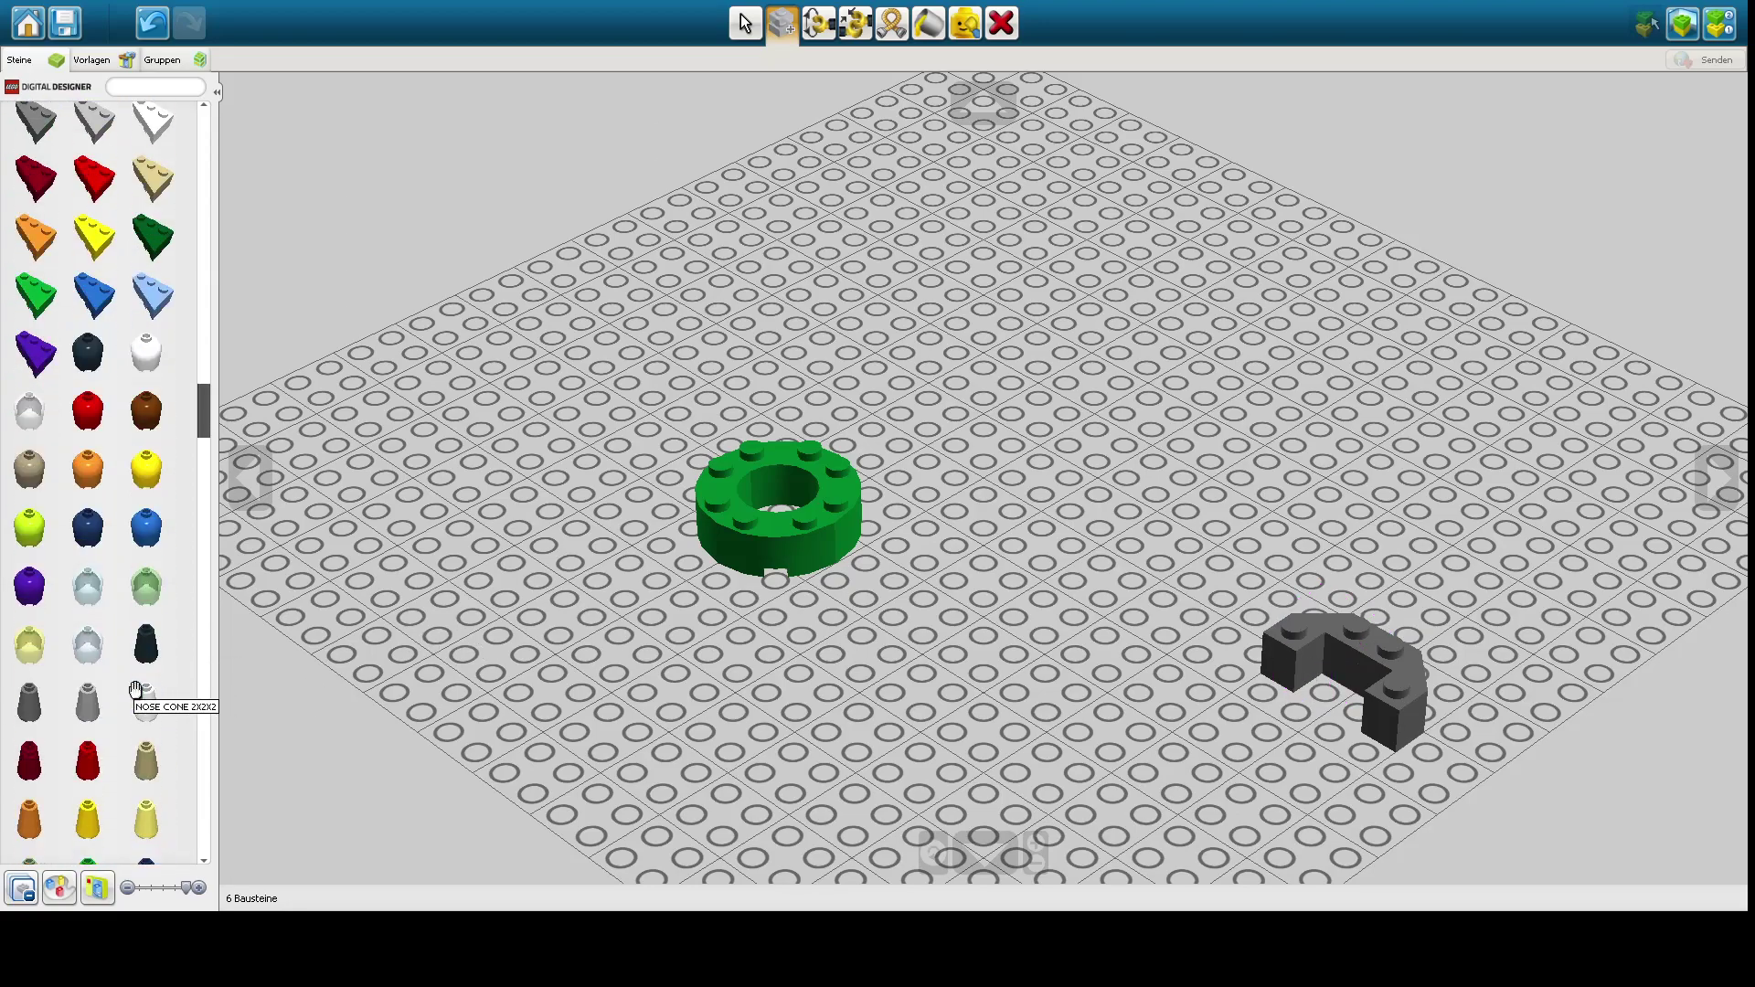
pyautogui.scroll(-10, 135, 689)
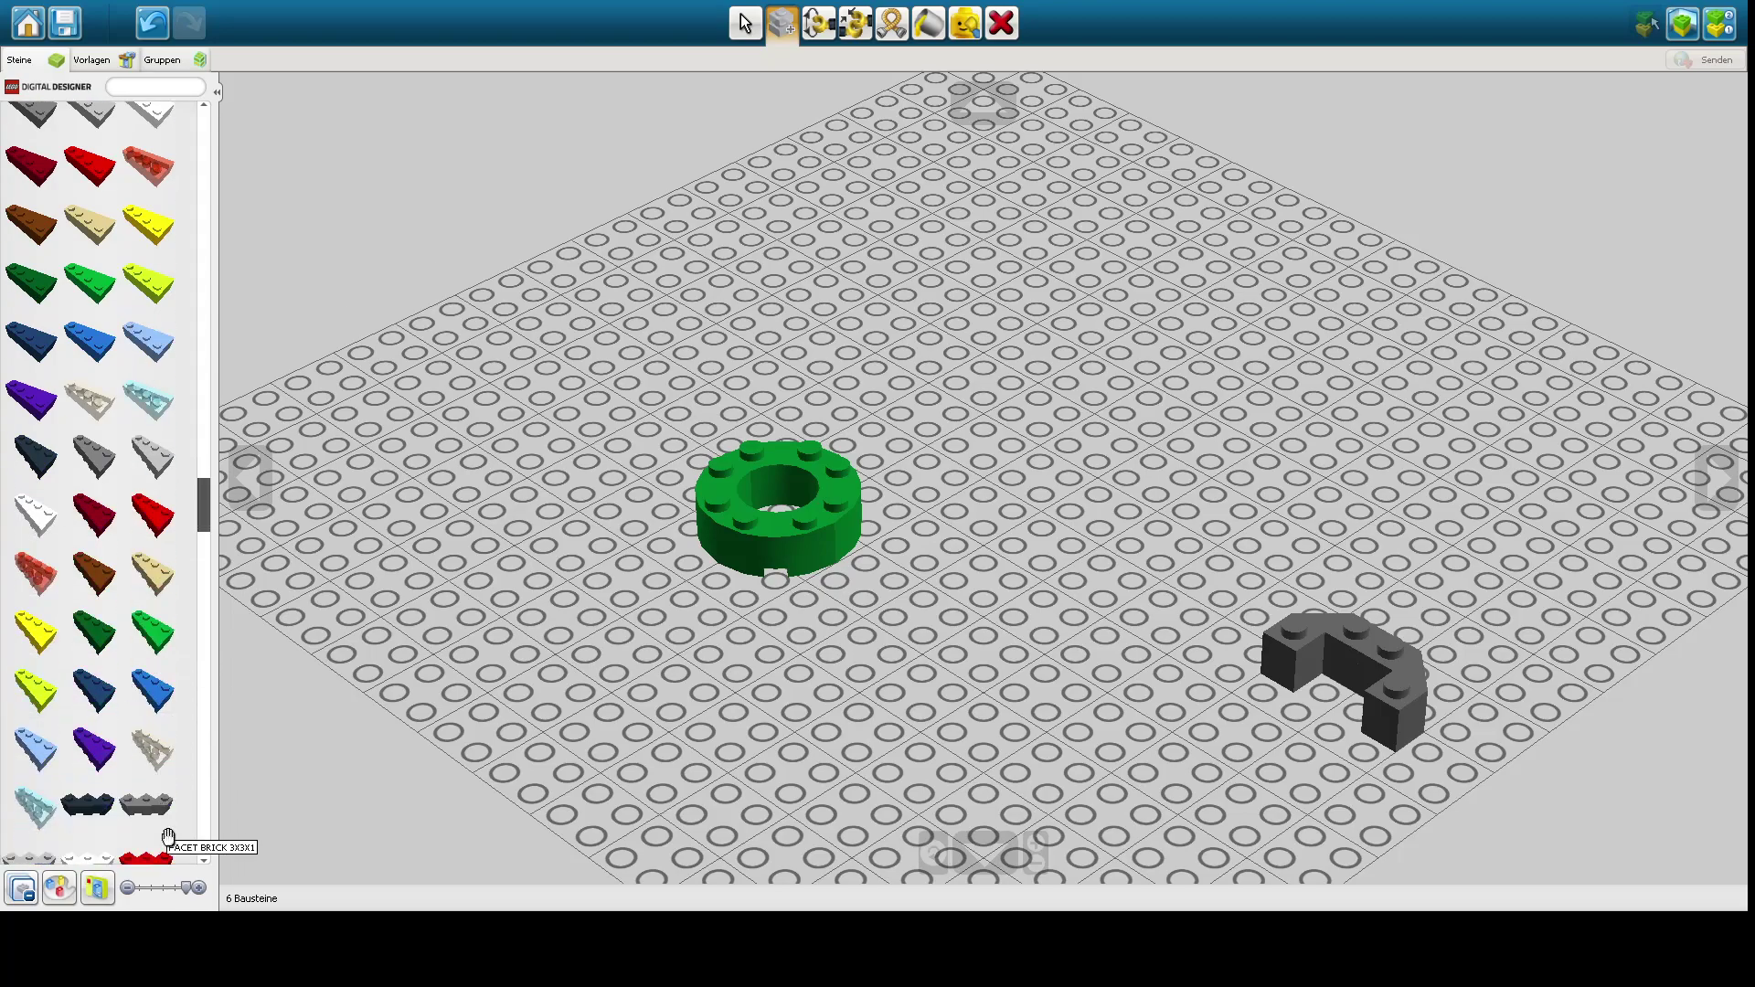
pyautogui.scroll(-1, 137, 778)
pyautogui.scroll(-3, 137, 777)
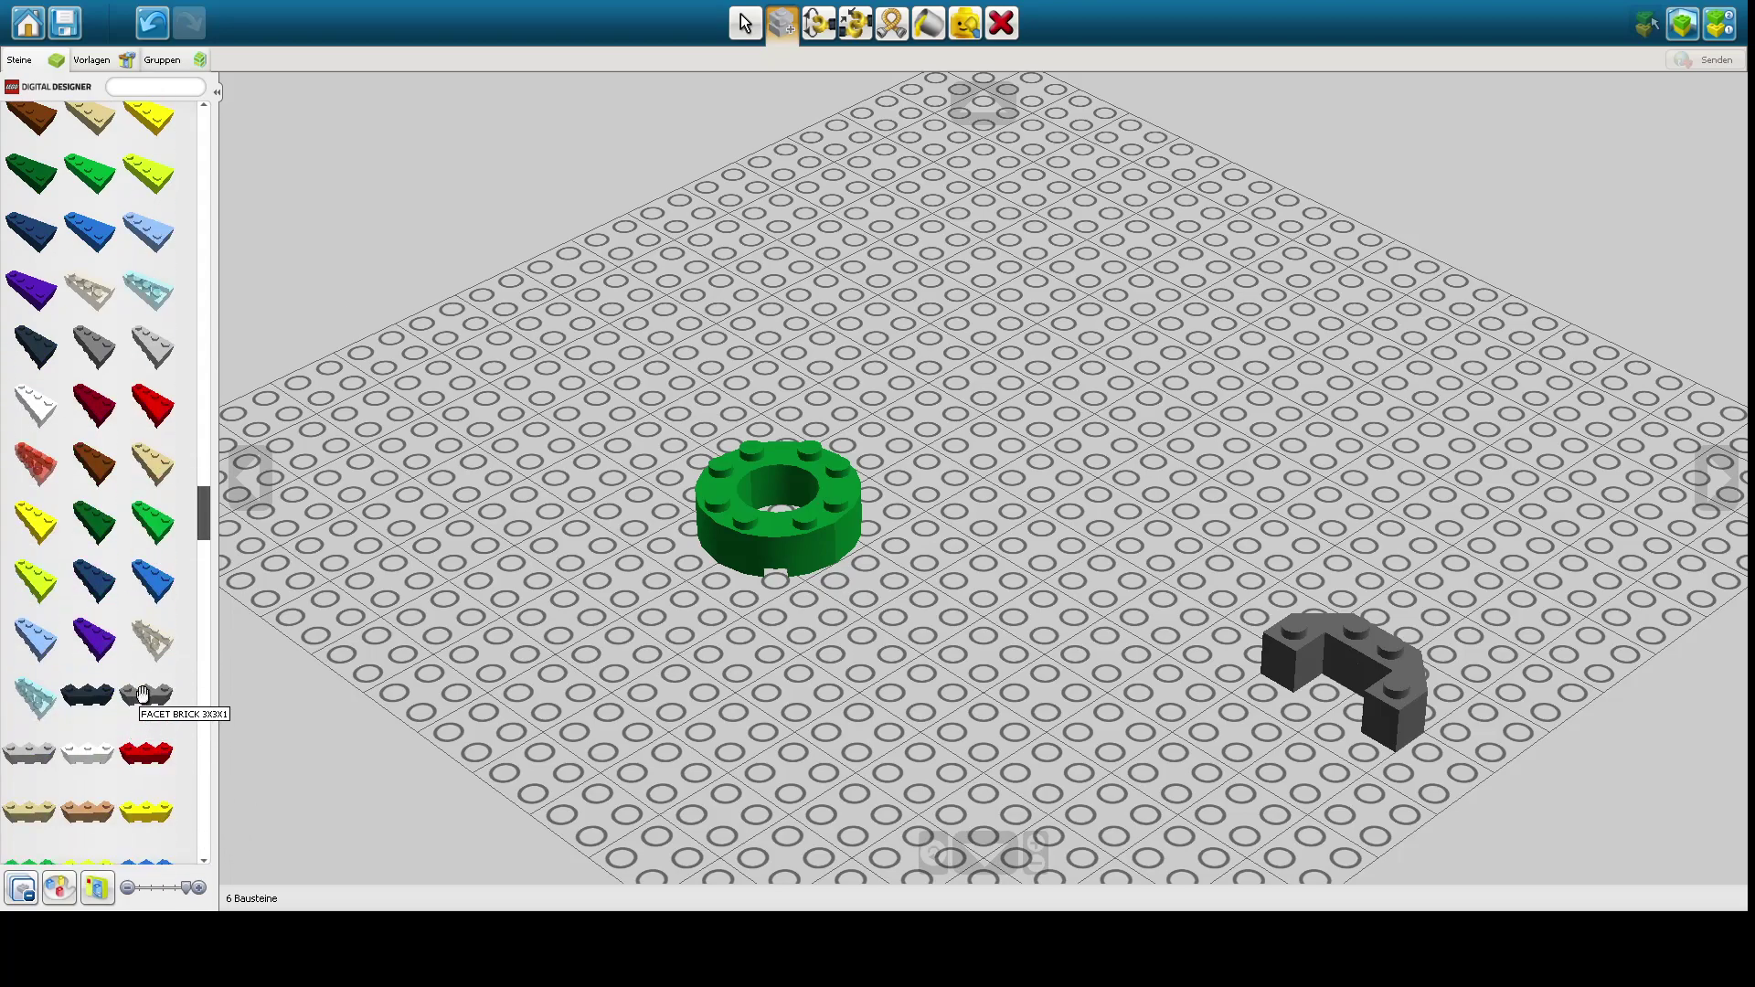
pyautogui.click(37, 762)
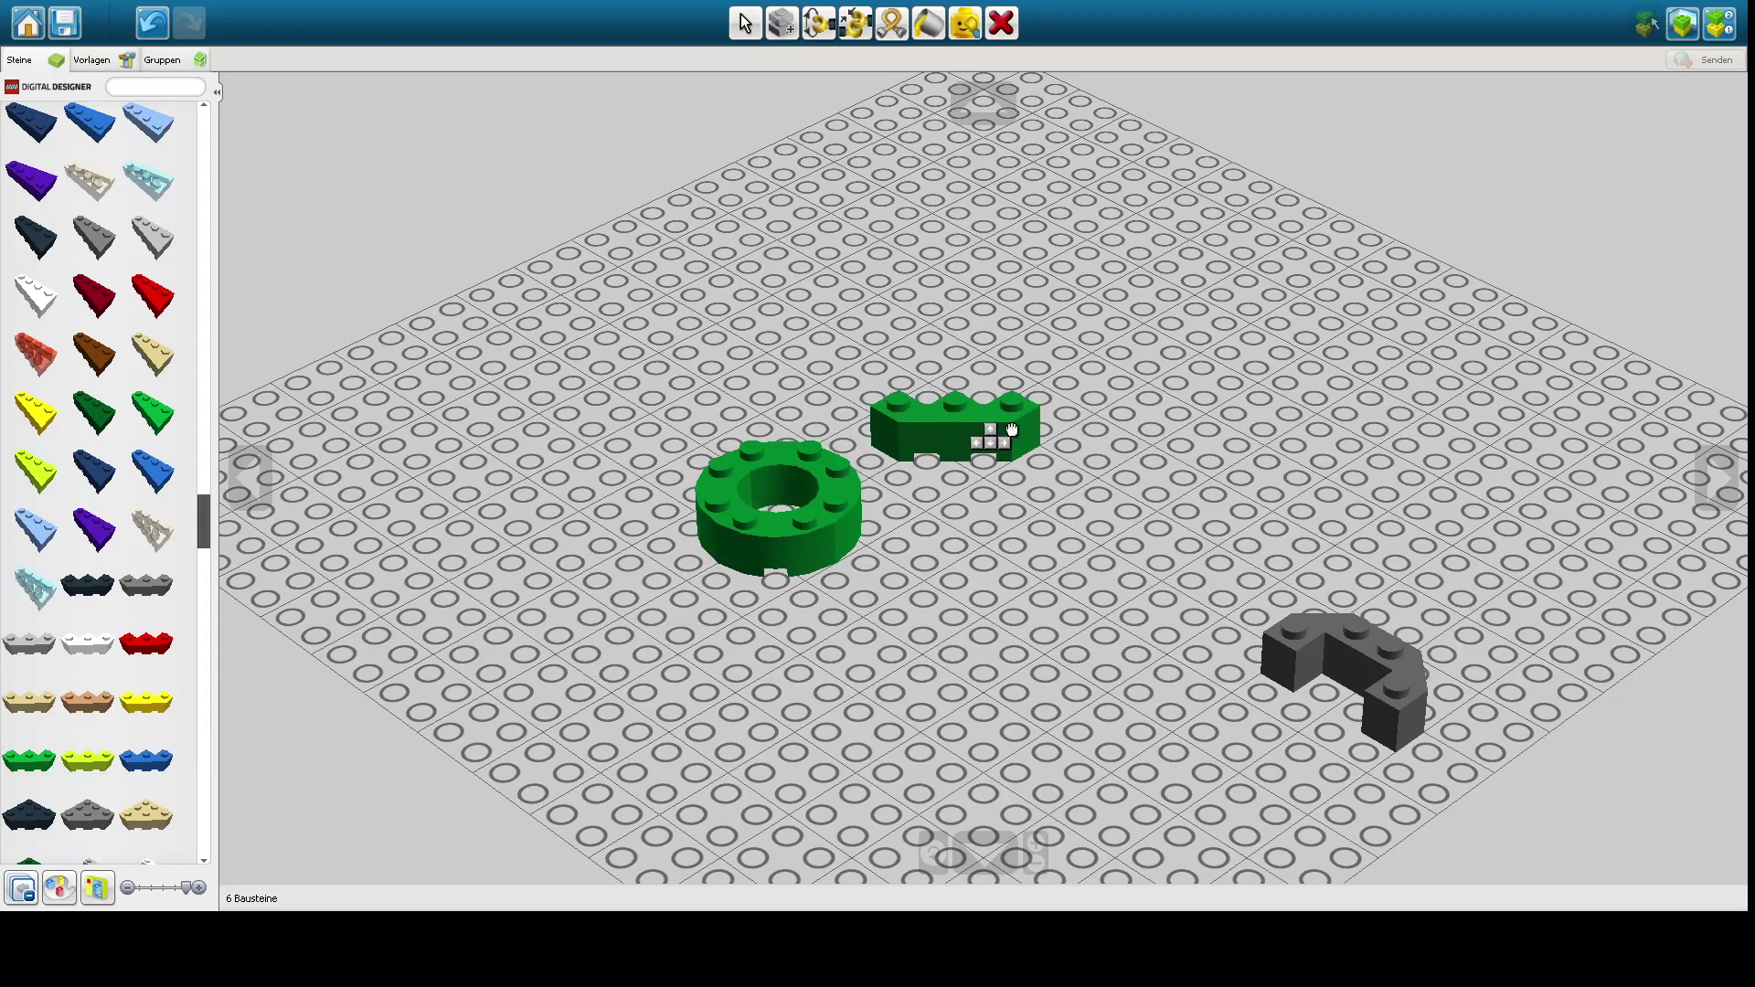
pyautogui.click(1156, 468)
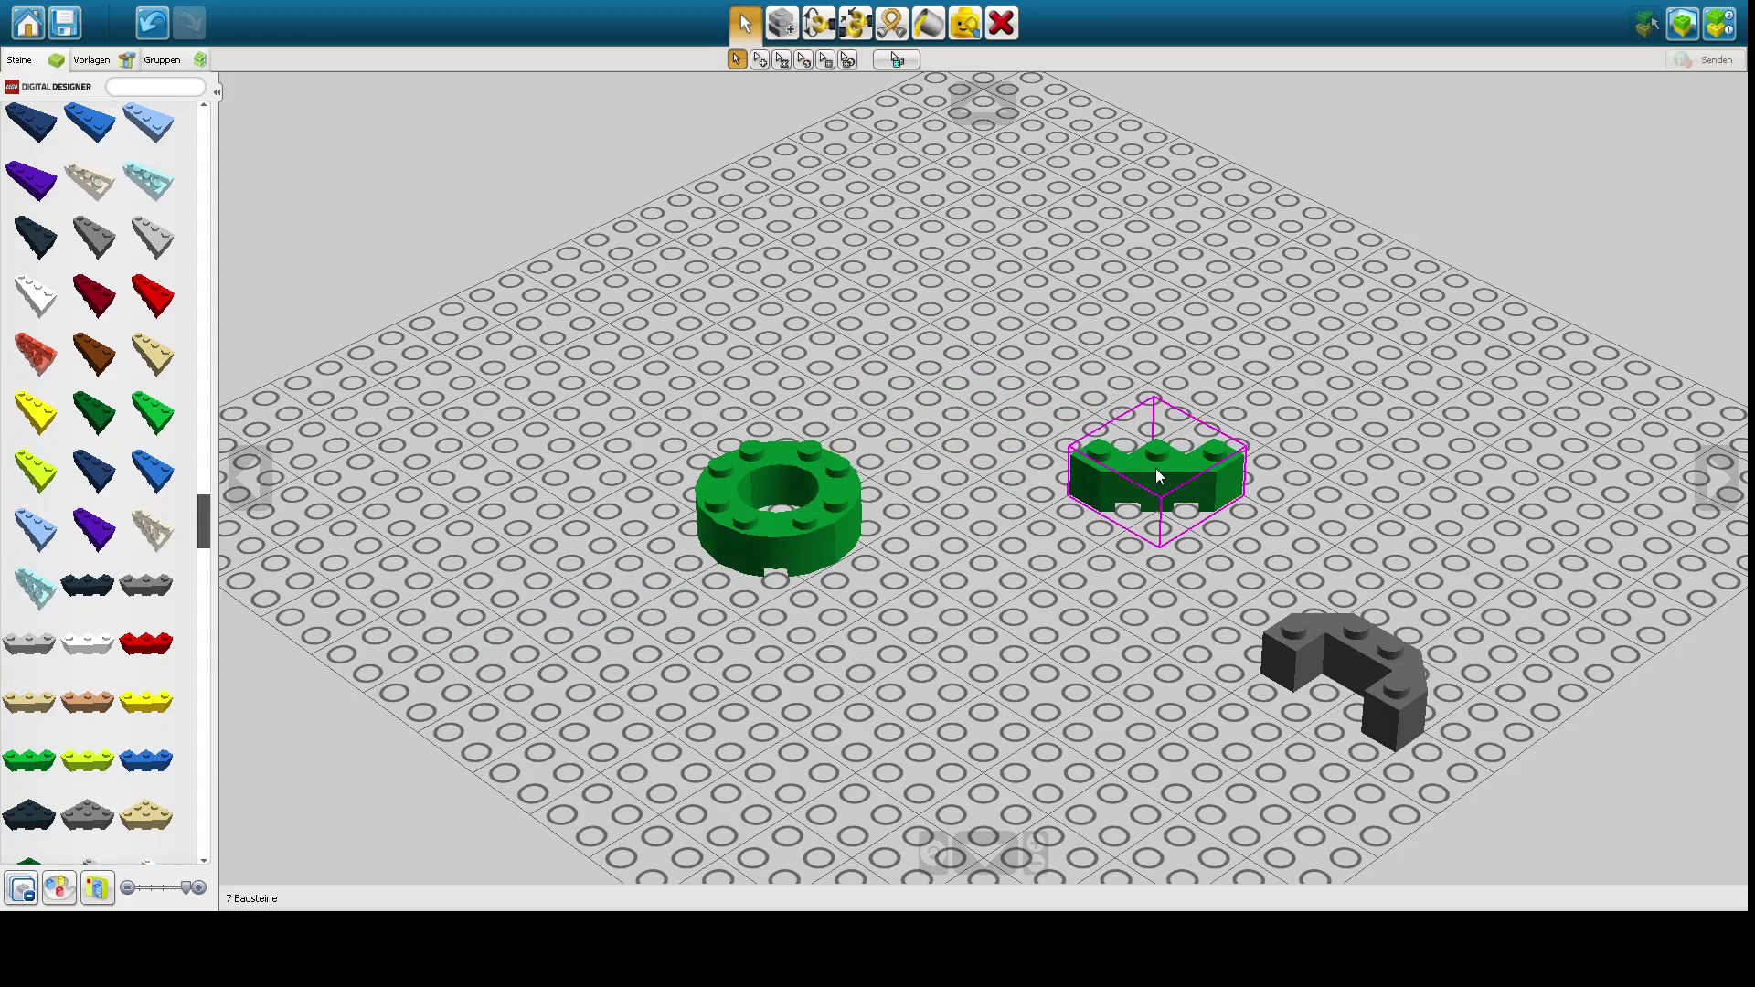
# - Clone the green facet brick, rotate the copy a quarter turn and place it against the end of the first one
pyautogui.click(782, 23)
pyautogui.click(1230, 484)
pyautogui.press('Left')
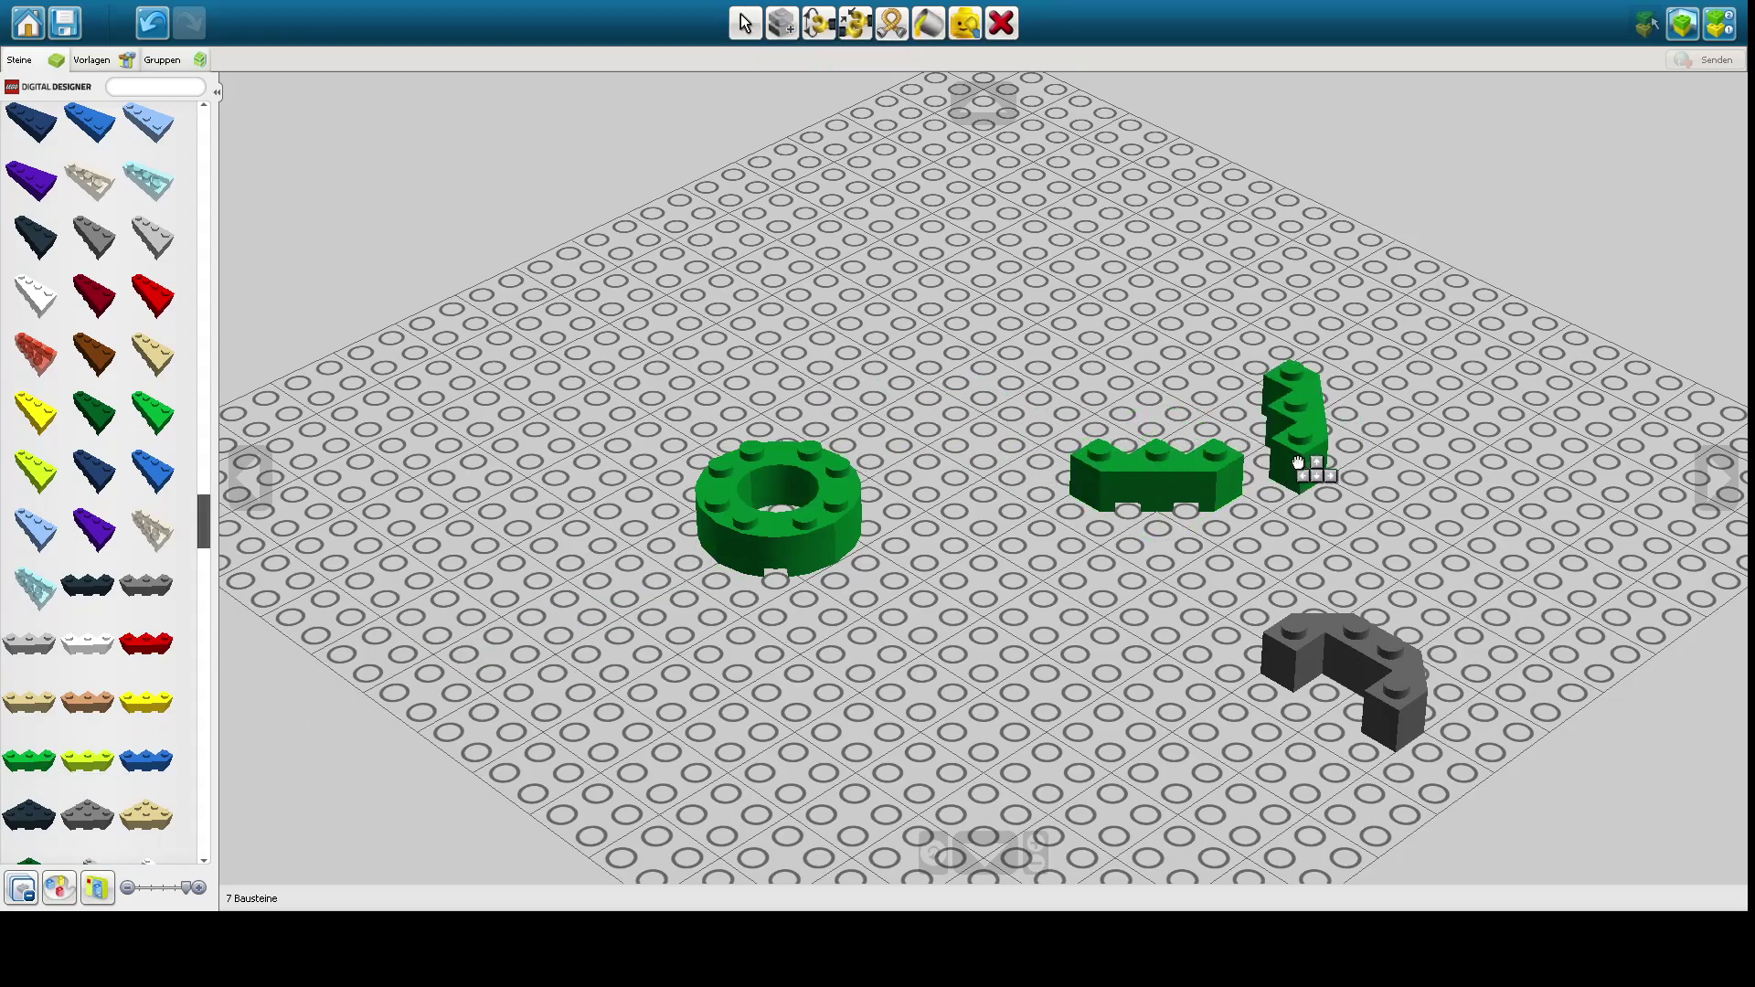
pyautogui.click(1251, 444)
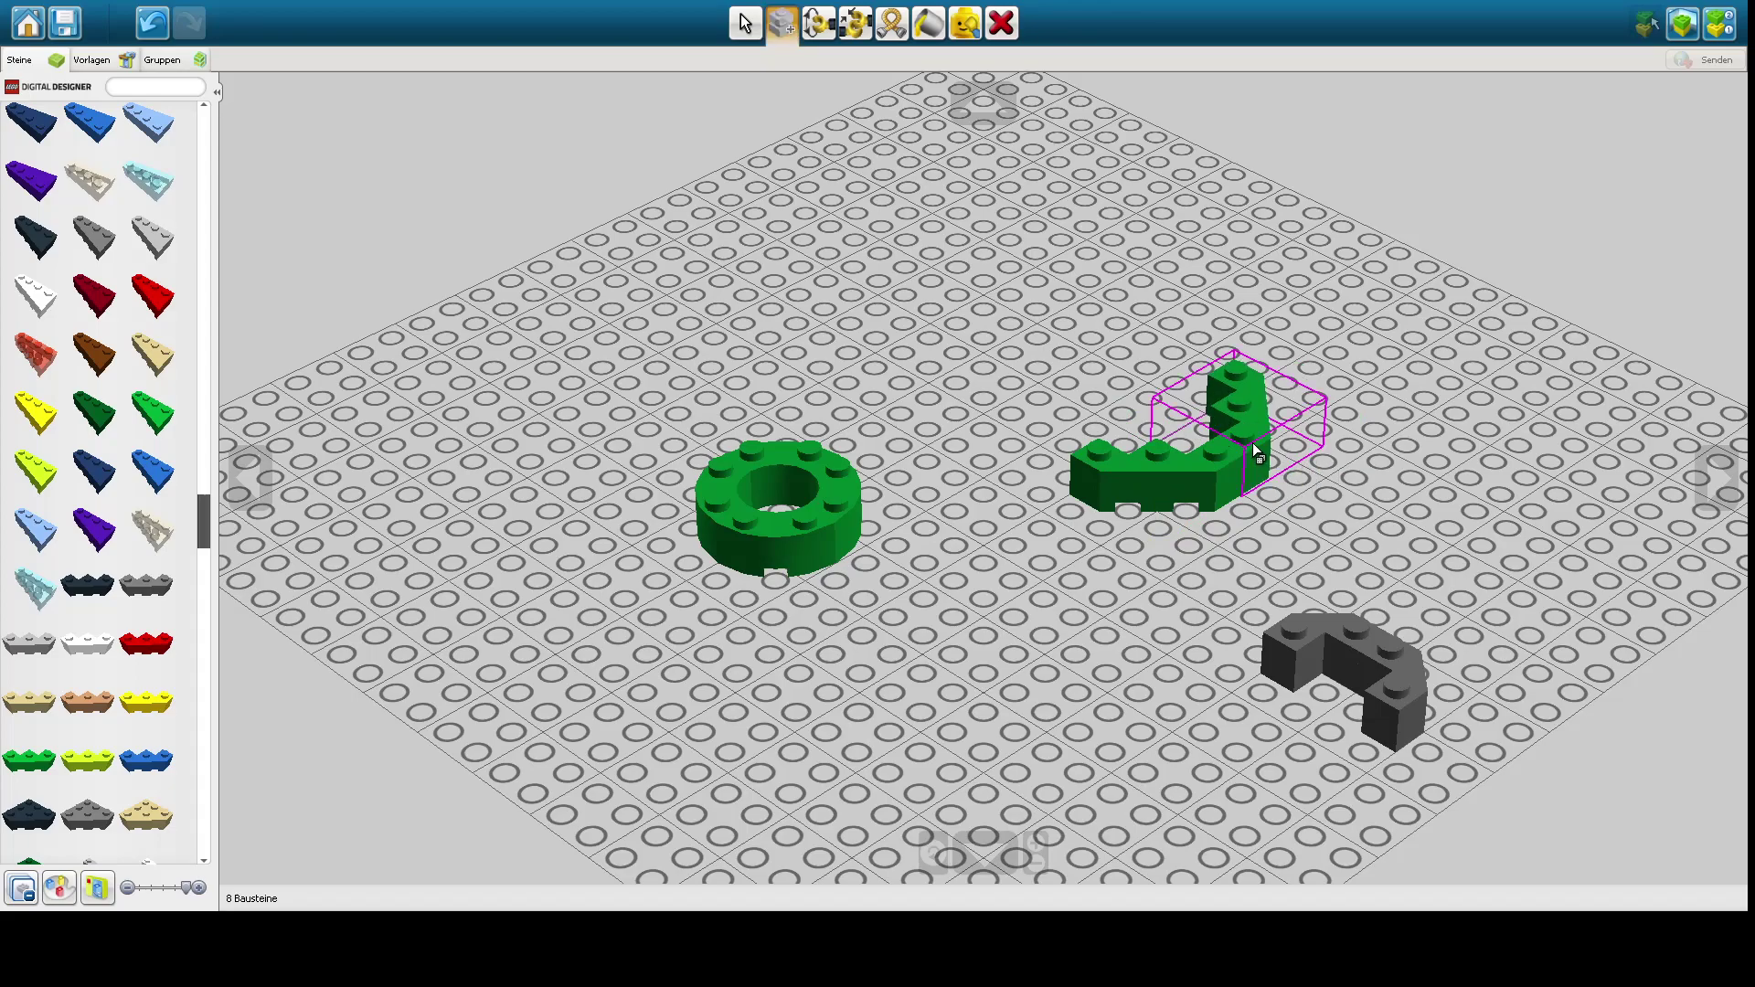
# - Copy the two joined facet bricks, rotate the copy a half turn and place it to close the octagonal ring
pyautogui.moveTo(1058, 282)
pyautogui.mouseDown()
pyautogui.moveTo(1216, 395)
pyautogui.moveTo(1350, 567)
pyautogui.mouseUp()
pyautogui.hotkey('ctrl', 'c')
pyautogui.hotkey('ctrl', 'v')
pyautogui.press('Left')
pyautogui.press('Left')
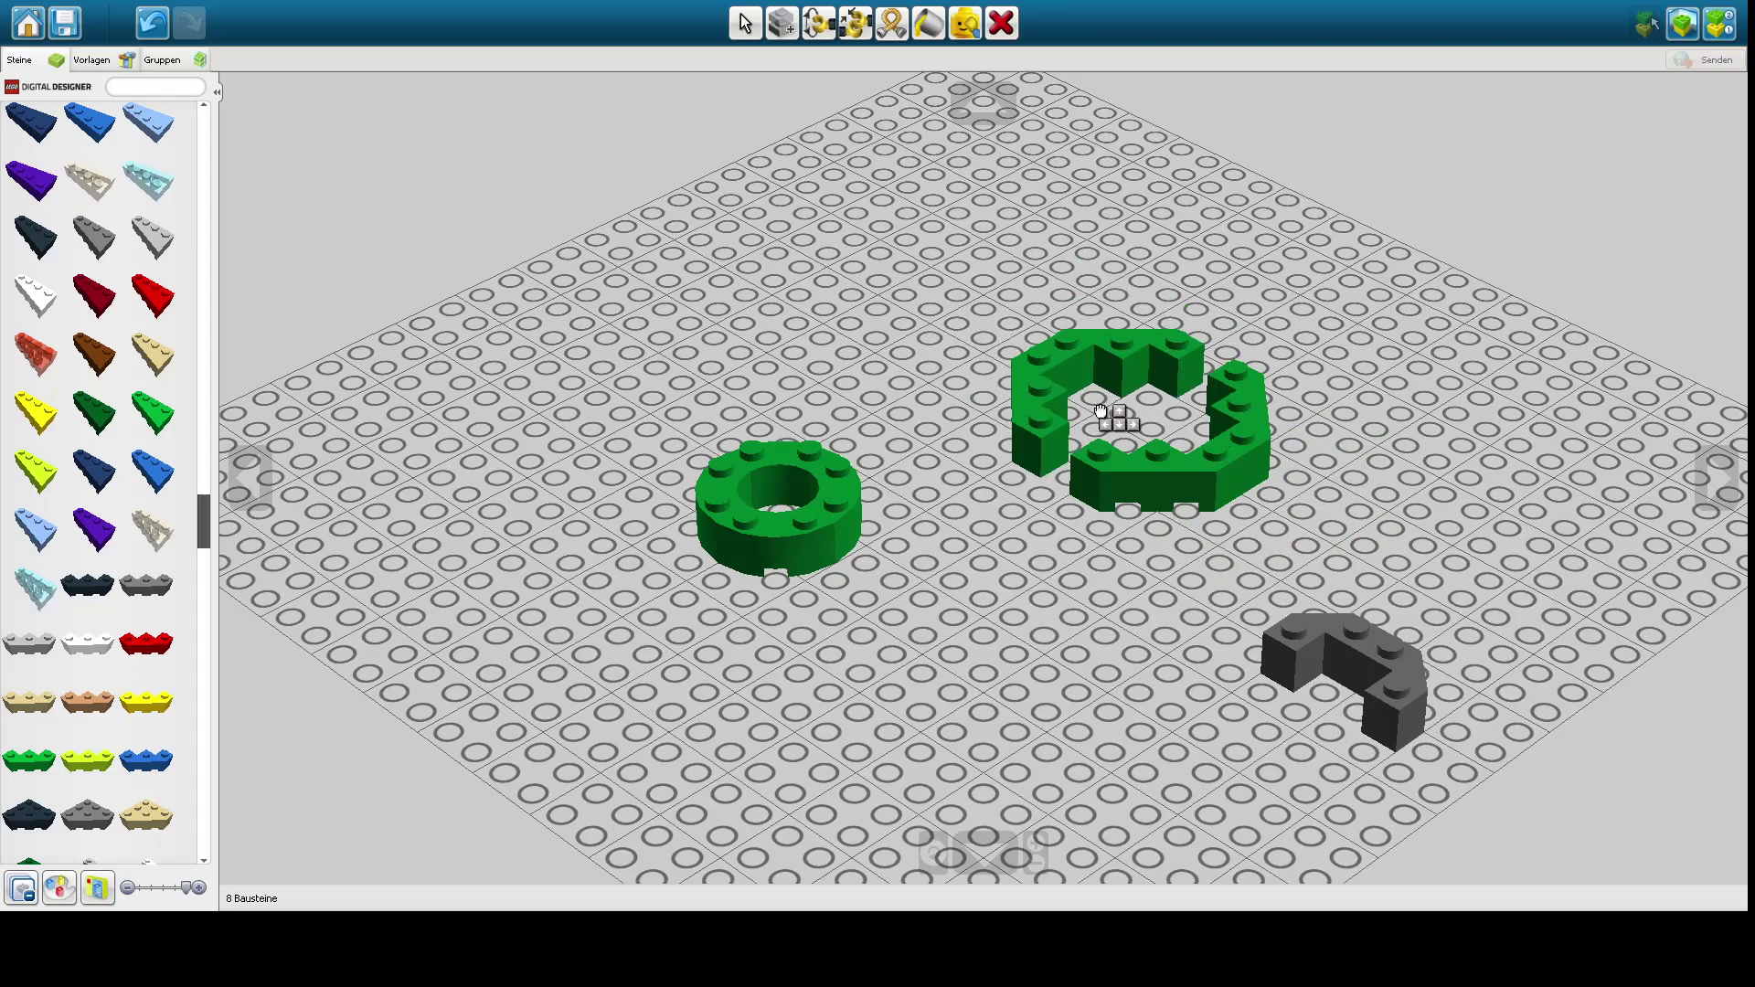
pyautogui.click(1123, 419)
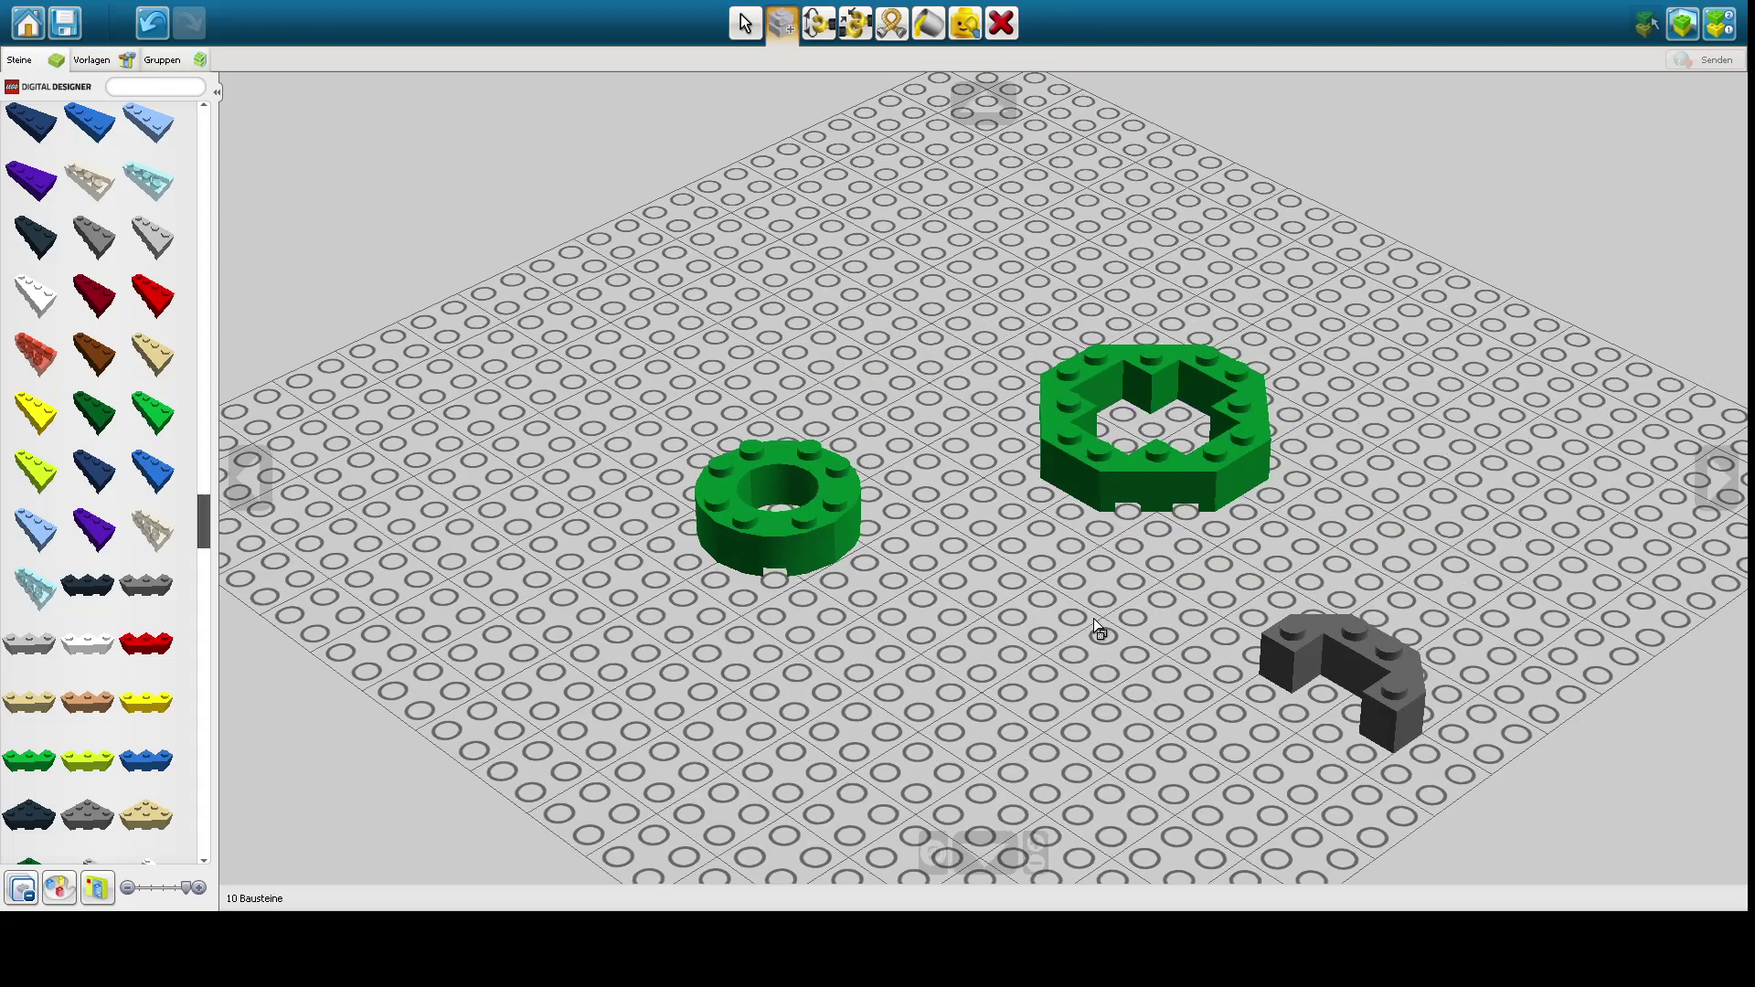
# - Move the green round ring and the dark grey angle bricks to the edge of the grid, well away from the octagonal ring
pyautogui.moveTo(1093, 618); pyautogui.dragTo(1026, 695, button='right')
pyautogui.scroll(-5, 1026, 695)
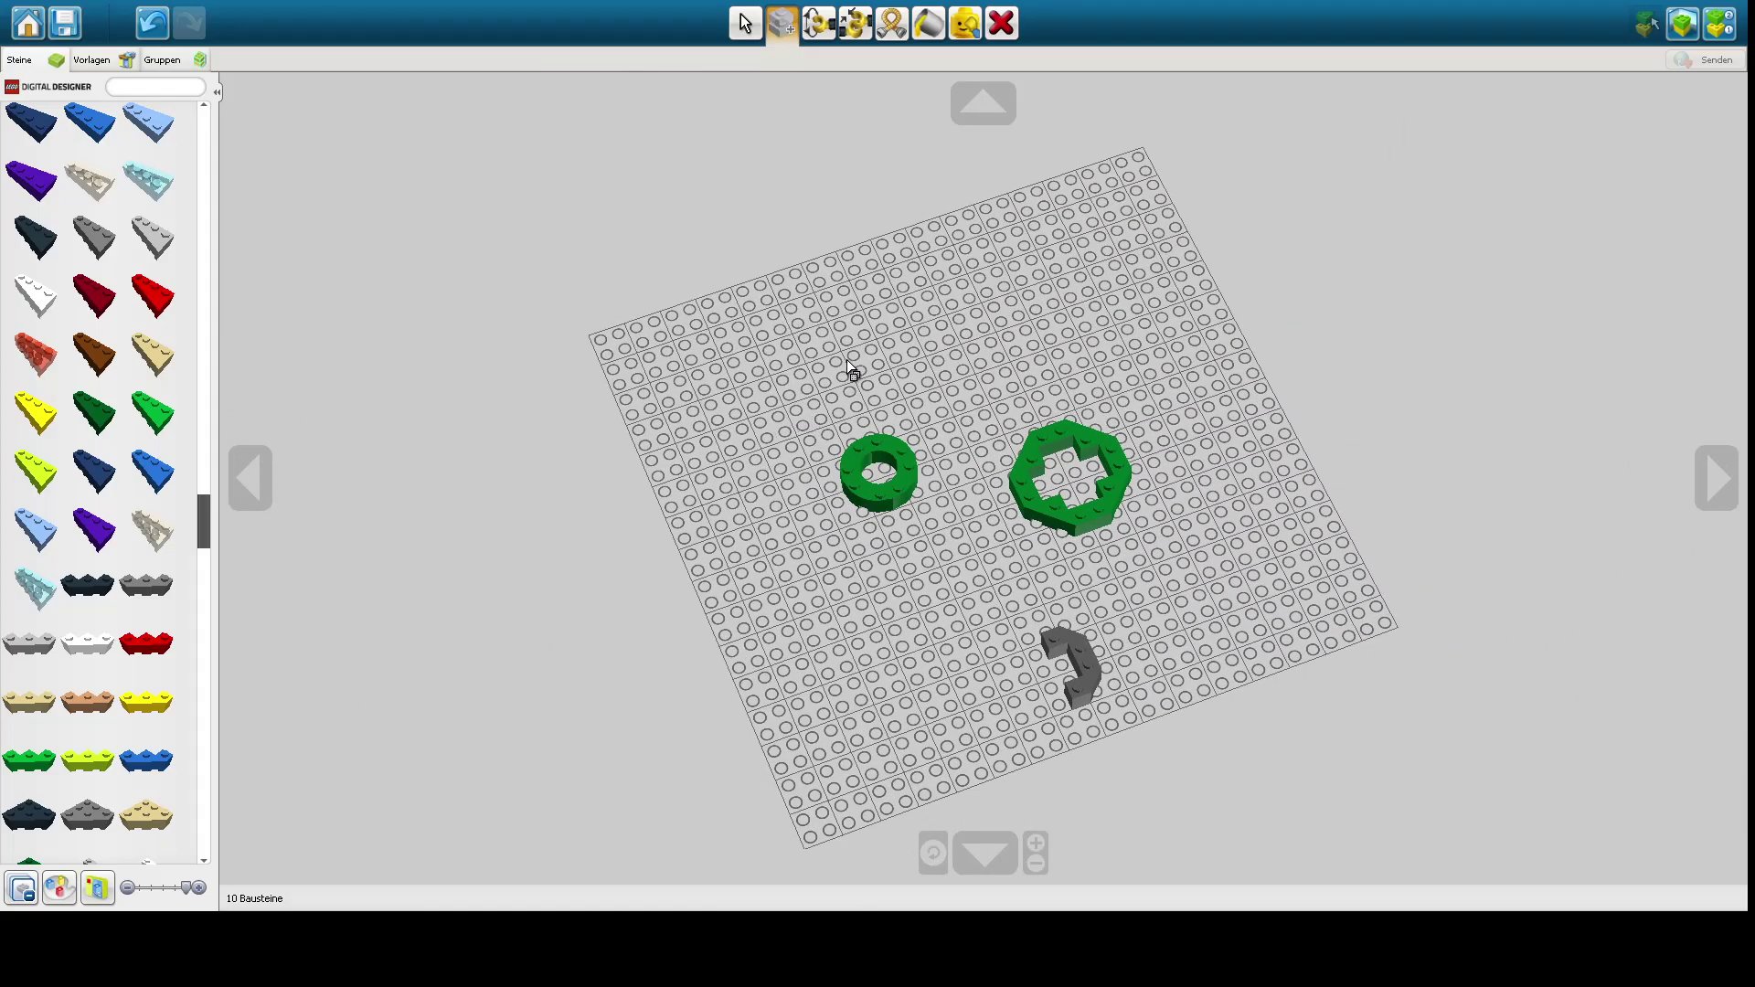
pyautogui.moveTo(1053, 437); pyautogui.dragTo(1078, 647, button='right')
pyautogui.press('v')
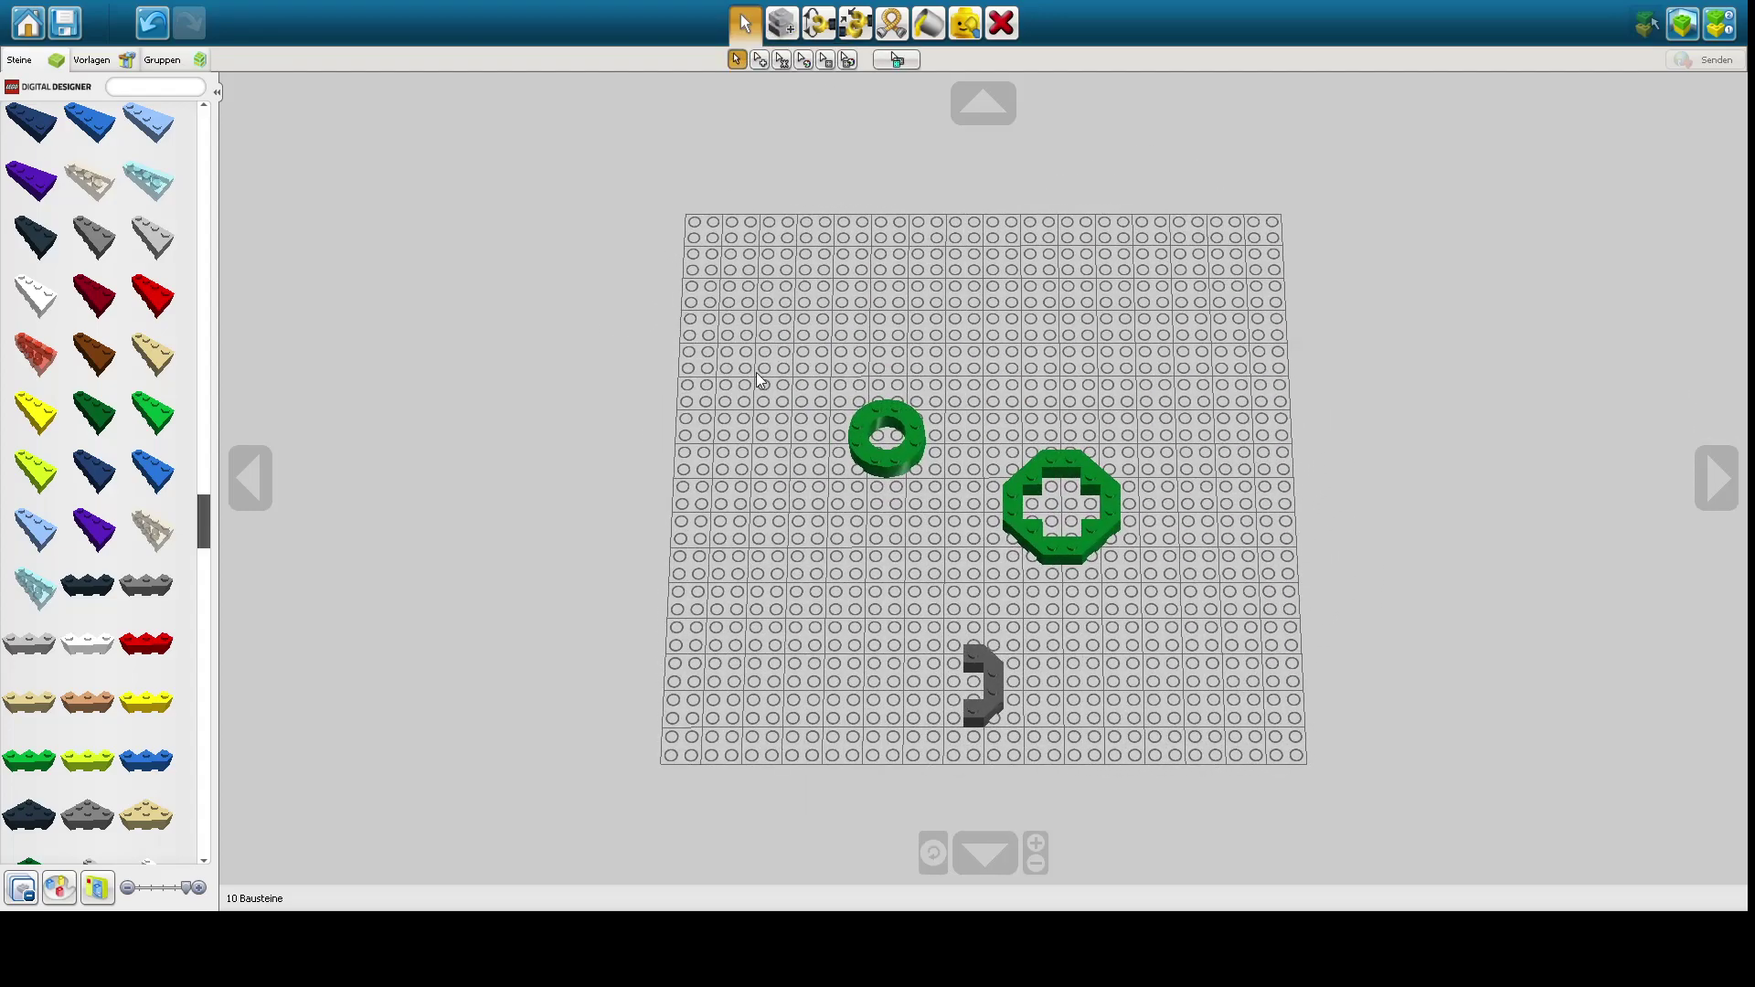
pyautogui.moveTo(918, 508); pyautogui.dragTo(942, 529)
pyautogui.moveTo(911, 459); pyautogui.dragTo(543, 240)
pyautogui.moveTo(919, 592); pyautogui.dragTo(474, 530)
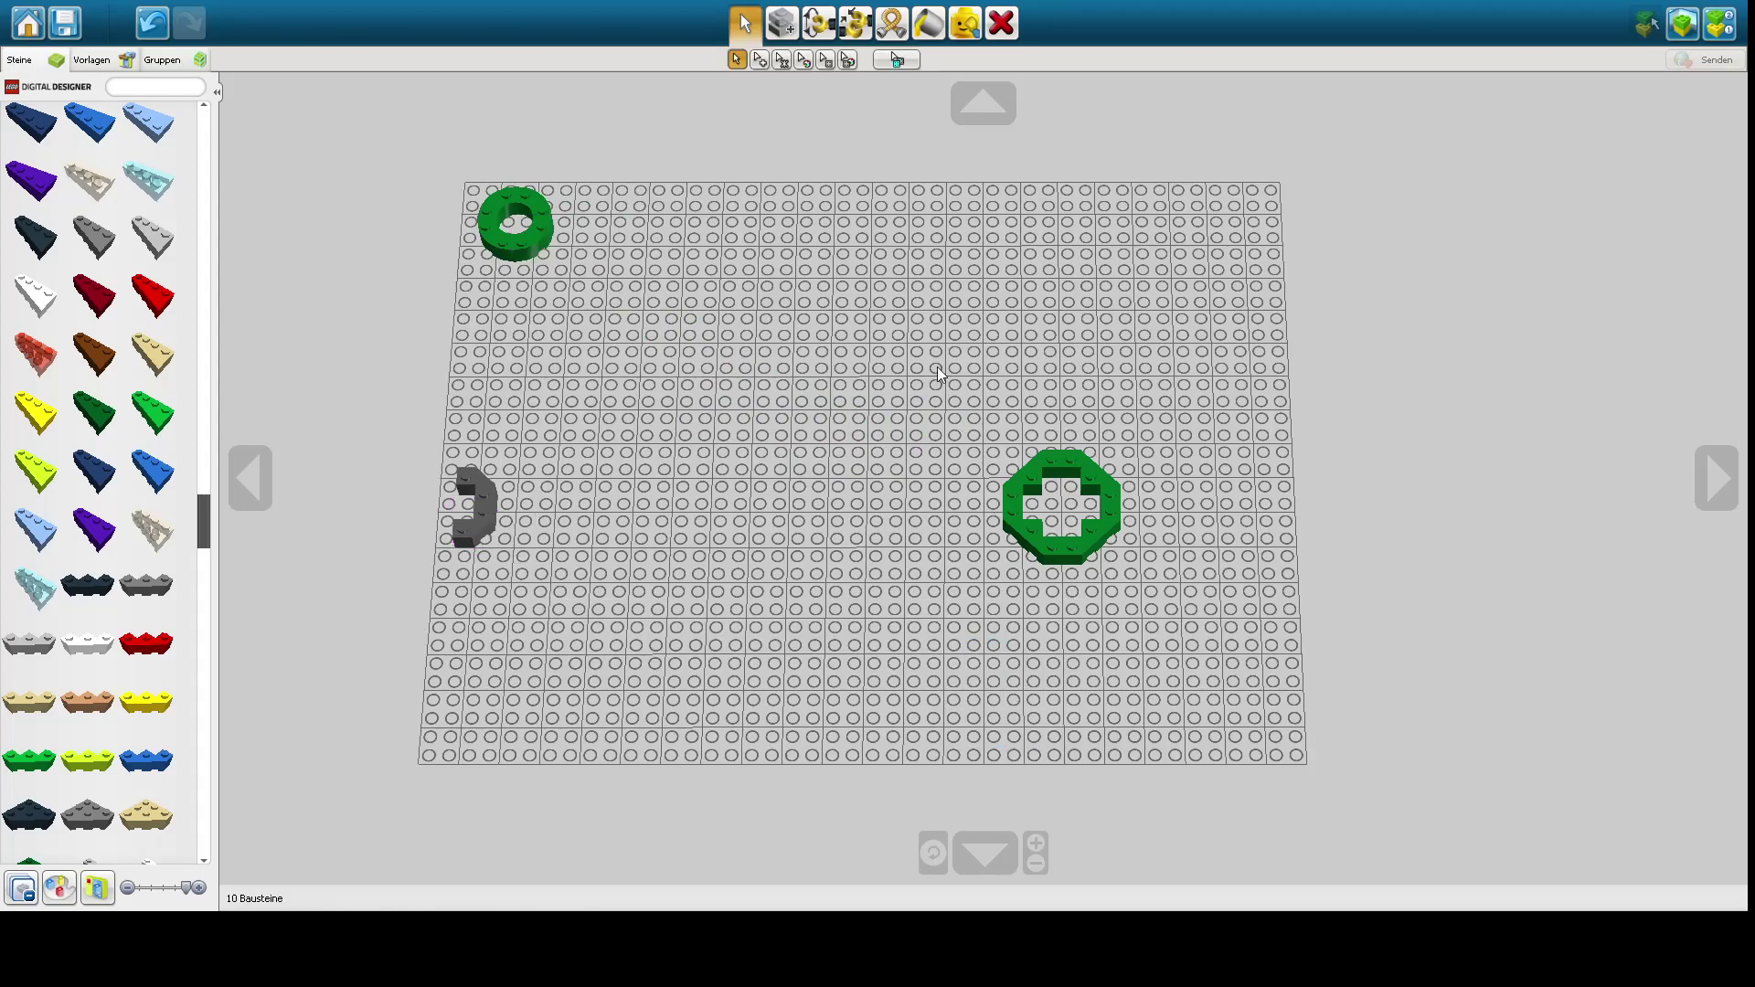
# - Clone the octagonal ring on top of itself, and clone that double layer again to make a four-layer column
pyautogui.click(782, 22)
pyautogui.moveTo(907, 359); pyautogui.dragTo(1088, 486)
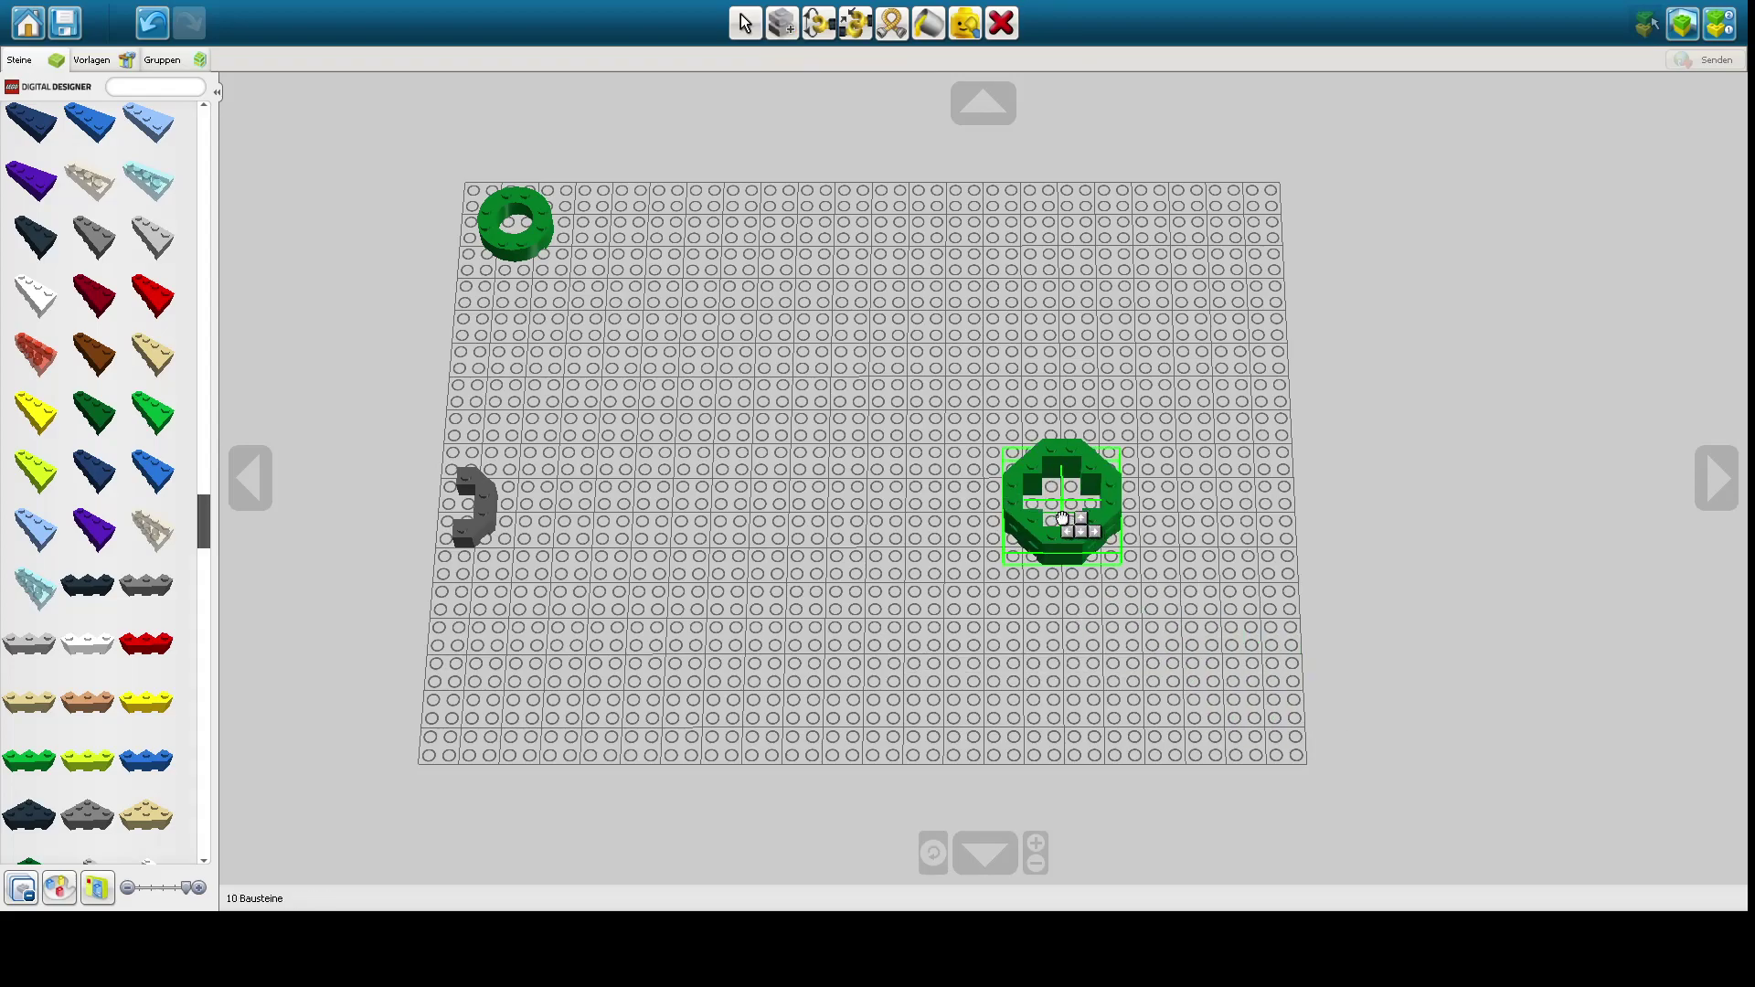
pyautogui.moveTo(1225, 709); pyautogui.dragTo(1198, 645, button='right')
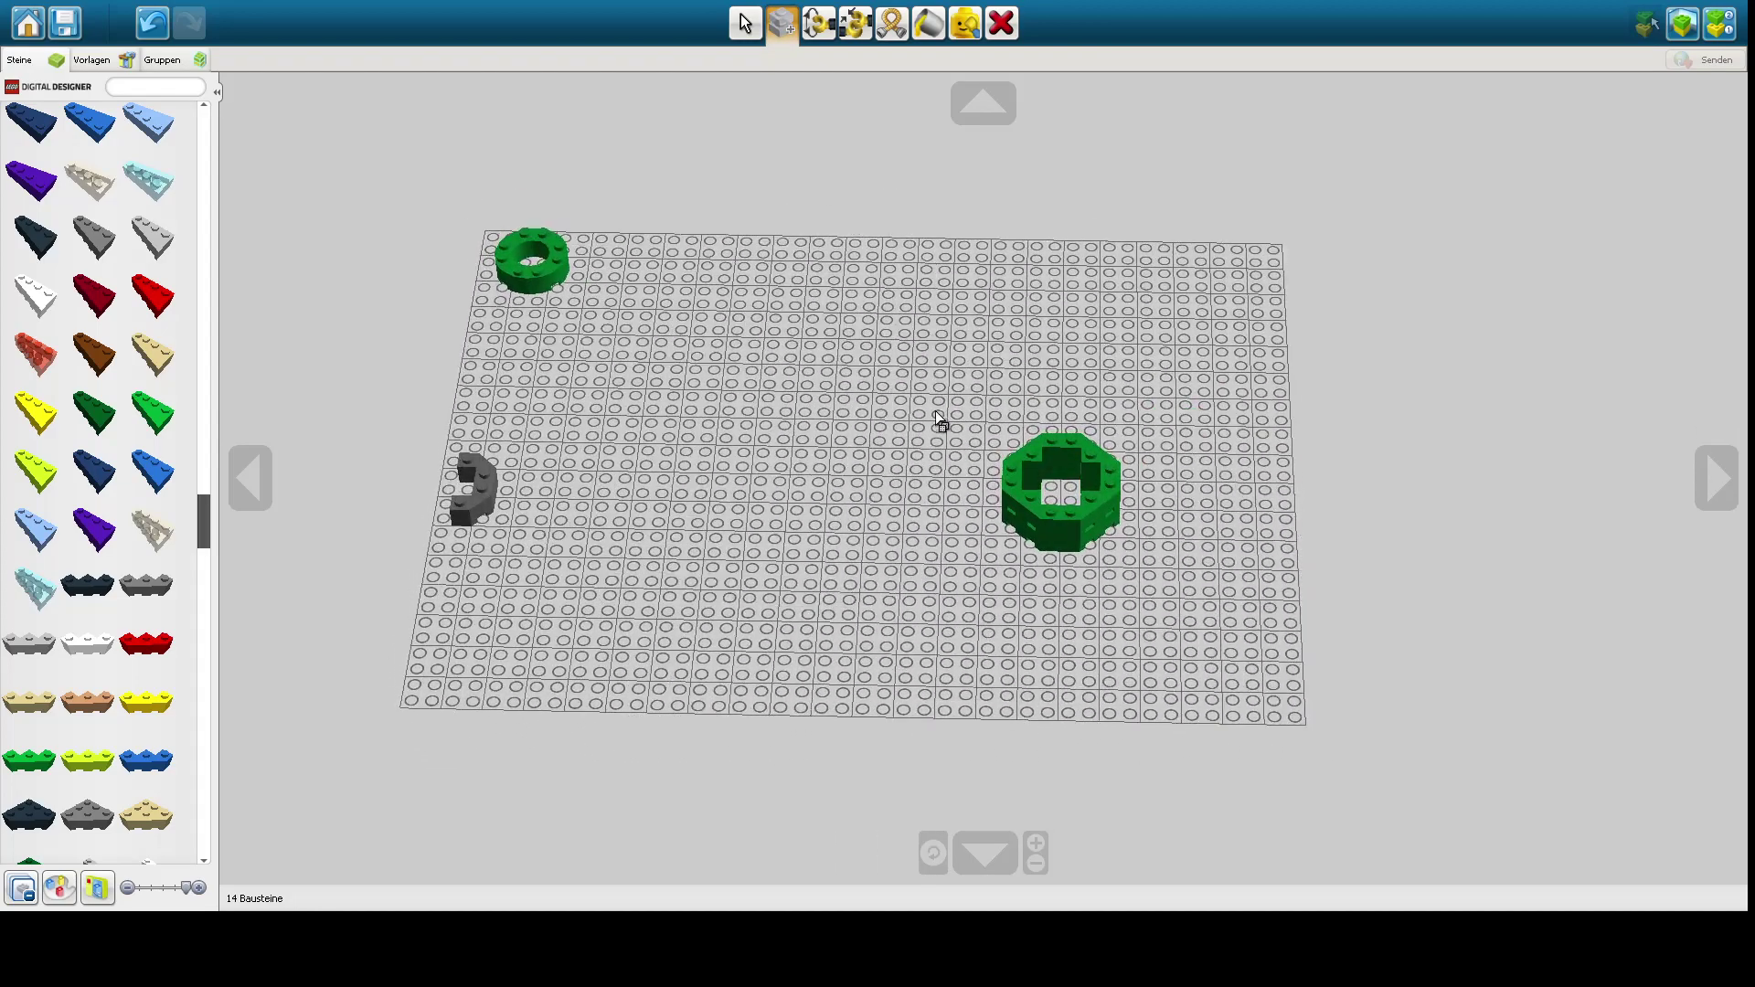
pyautogui.click(1068, 494)
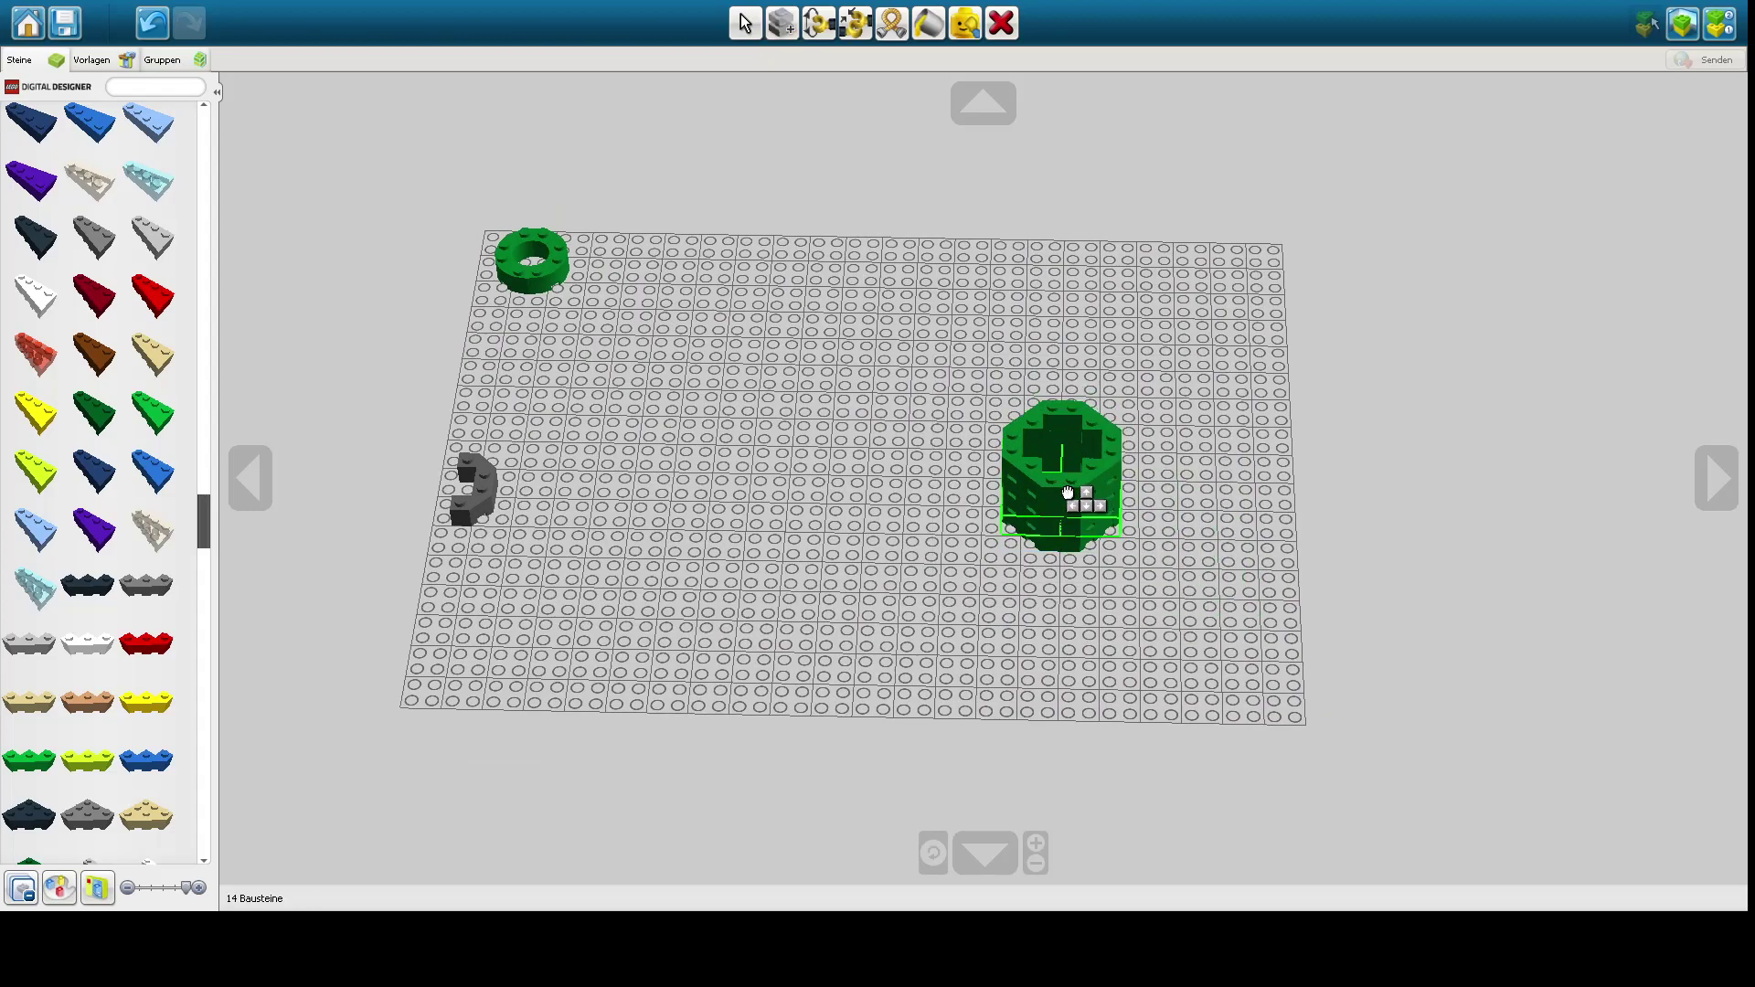
# - Try to heighten the octagonal column by stacking cloned copies of it, and undo both placements
pyautogui.moveTo(942, 346)
pyautogui.mouseDown()
pyautogui.moveTo(1138, 527)
pyautogui.moveTo(1189, 607)
pyautogui.mouseUp()
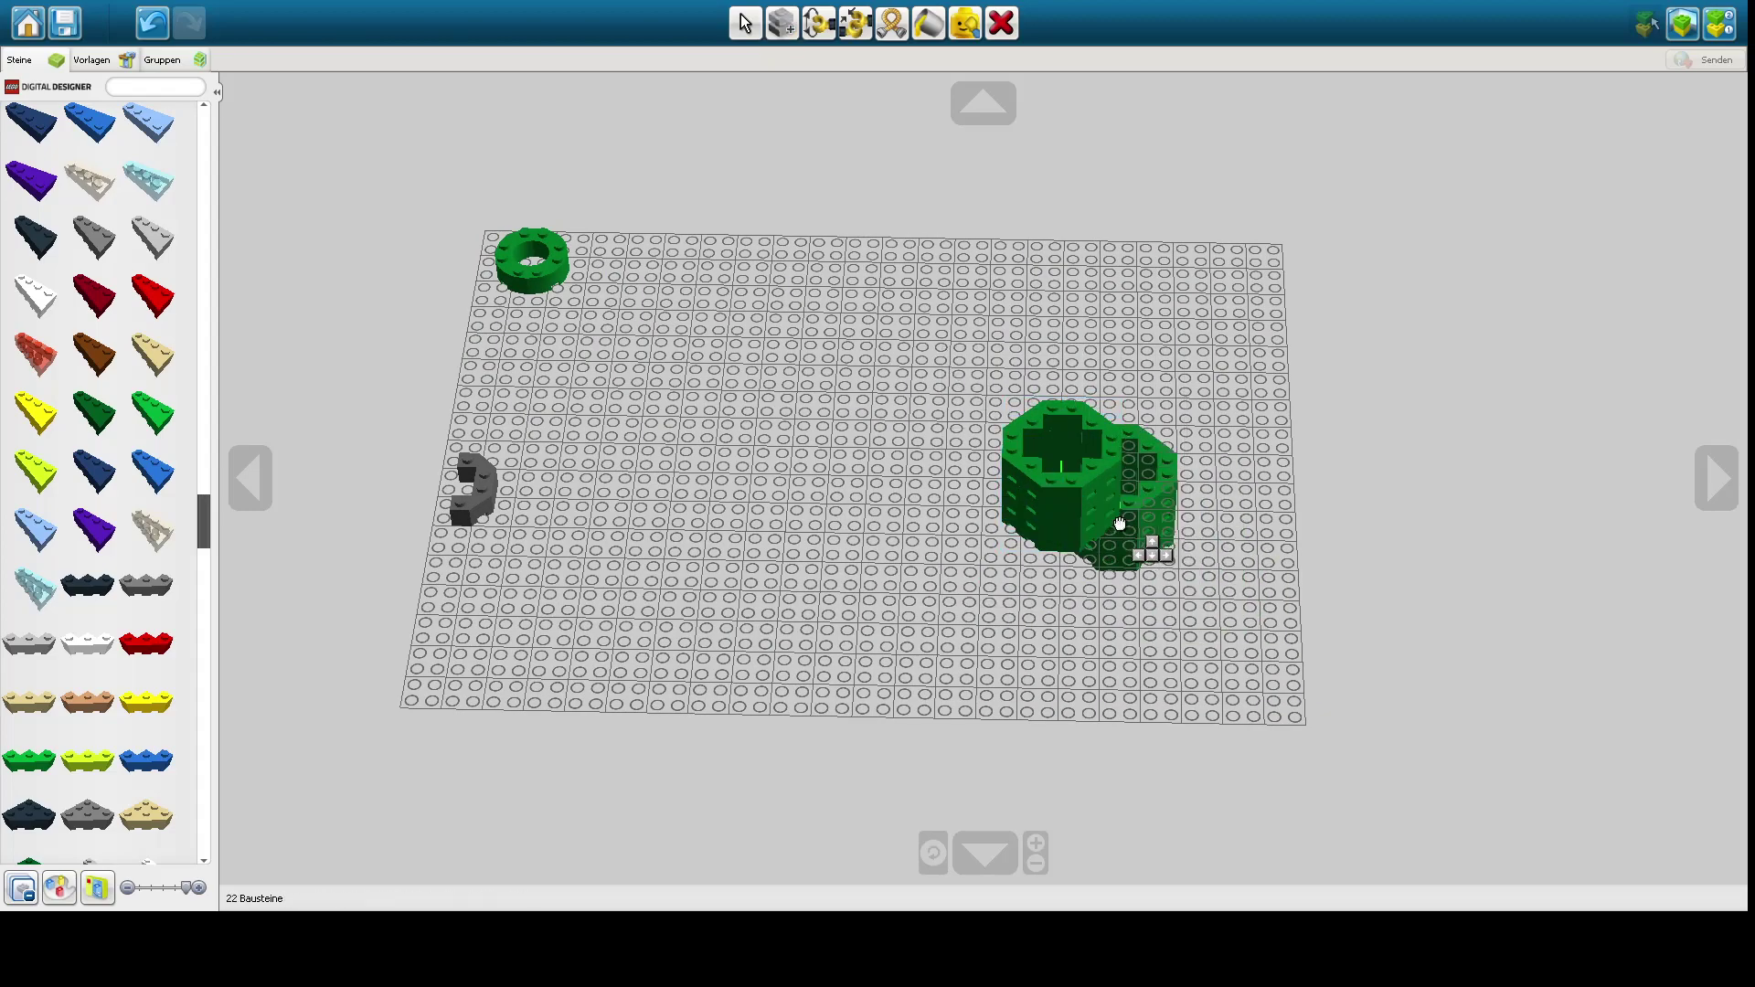
pyautogui.moveTo(910, 280)
pyautogui.mouseDown()
pyautogui.moveTo(1140, 480)
pyautogui.moveTo(1221, 605)
pyautogui.mouseUp()
pyautogui.click(1065, 400)
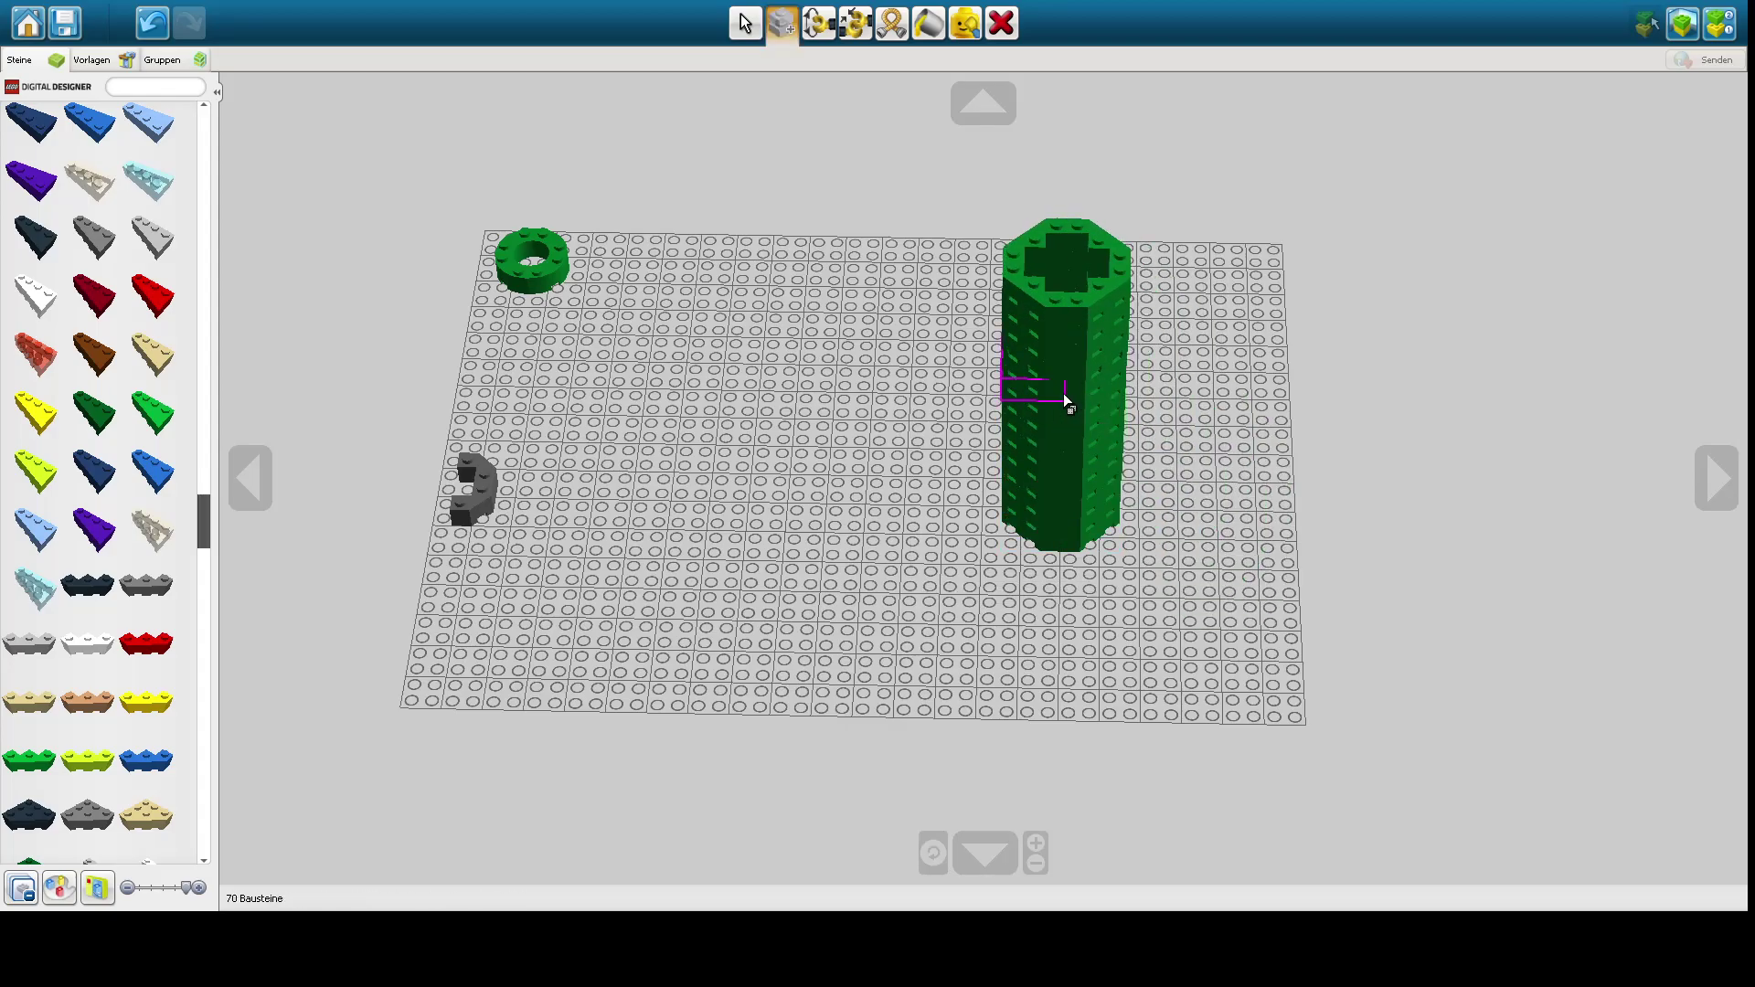
pyautogui.moveTo(1055, 547)
pyautogui.mouseDown(button='right')
pyautogui.moveTo(1196, 492)
pyautogui.moveTo(1197, 463)
pyautogui.moveTo(1240, 424)
pyautogui.moveTo(1261, 450)
pyautogui.moveTo(1221, 463)
pyautogui.mouseUp(button='right')
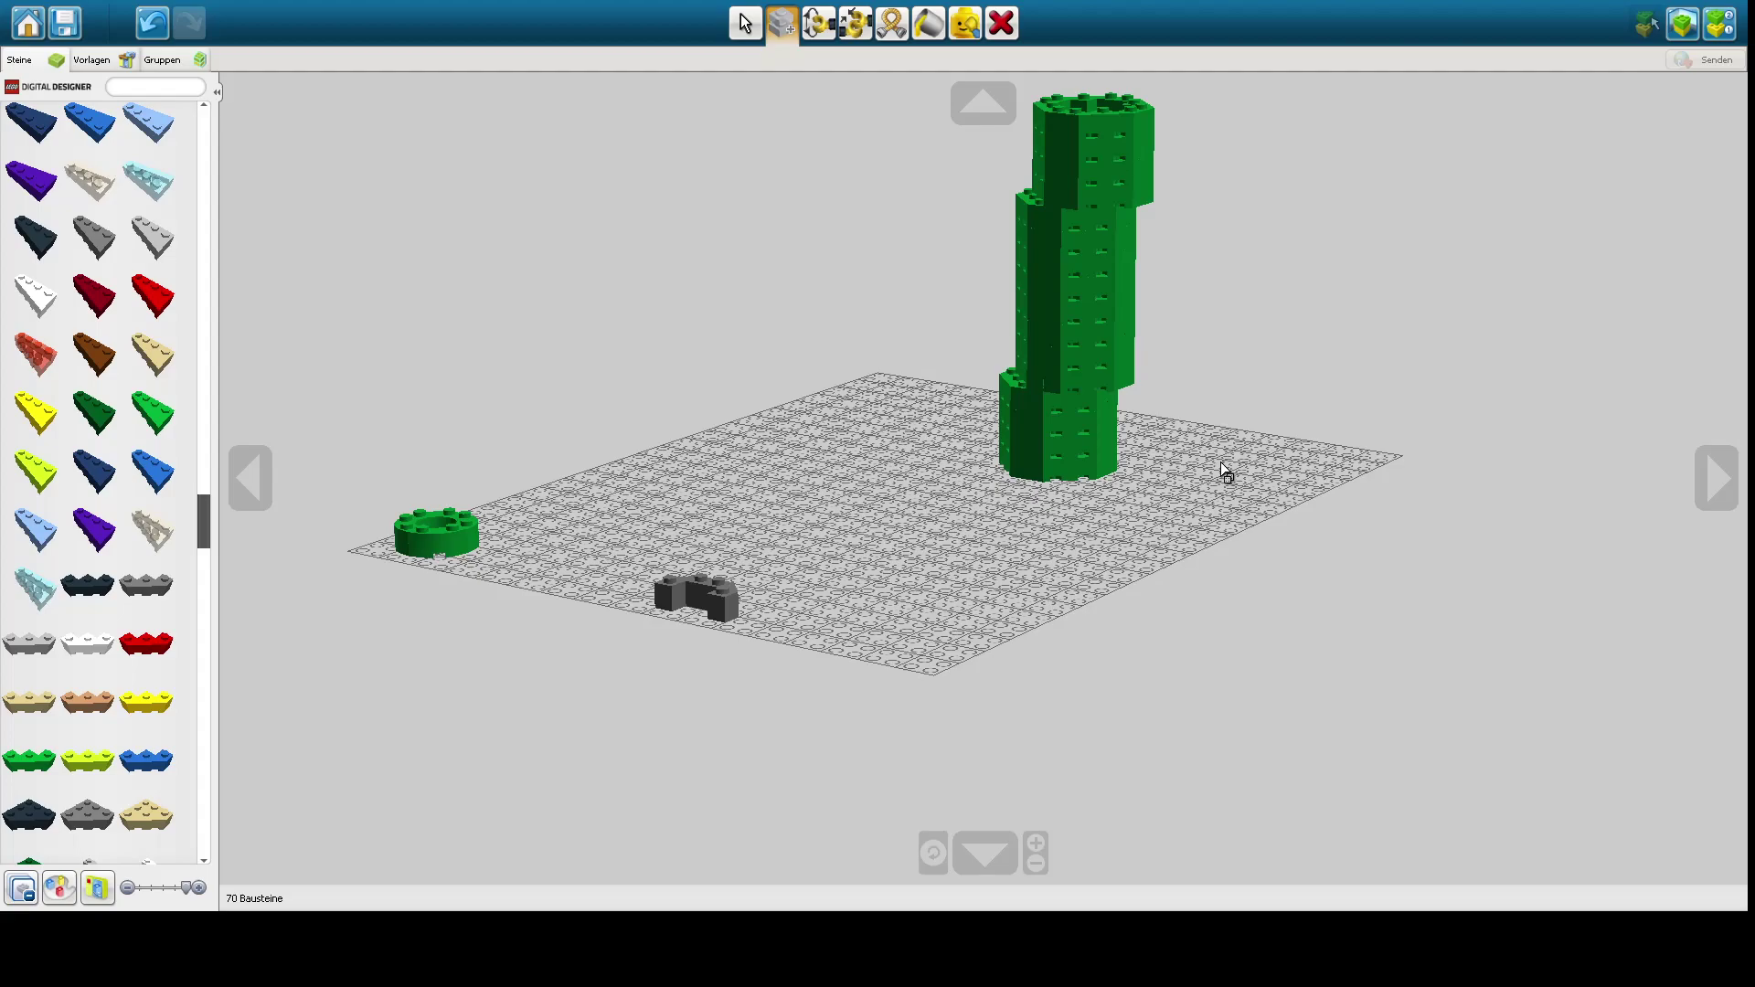
pyautogui.hotkey('ctrl', 'z')
pyautogui.hotkey('ctrl', 'z')
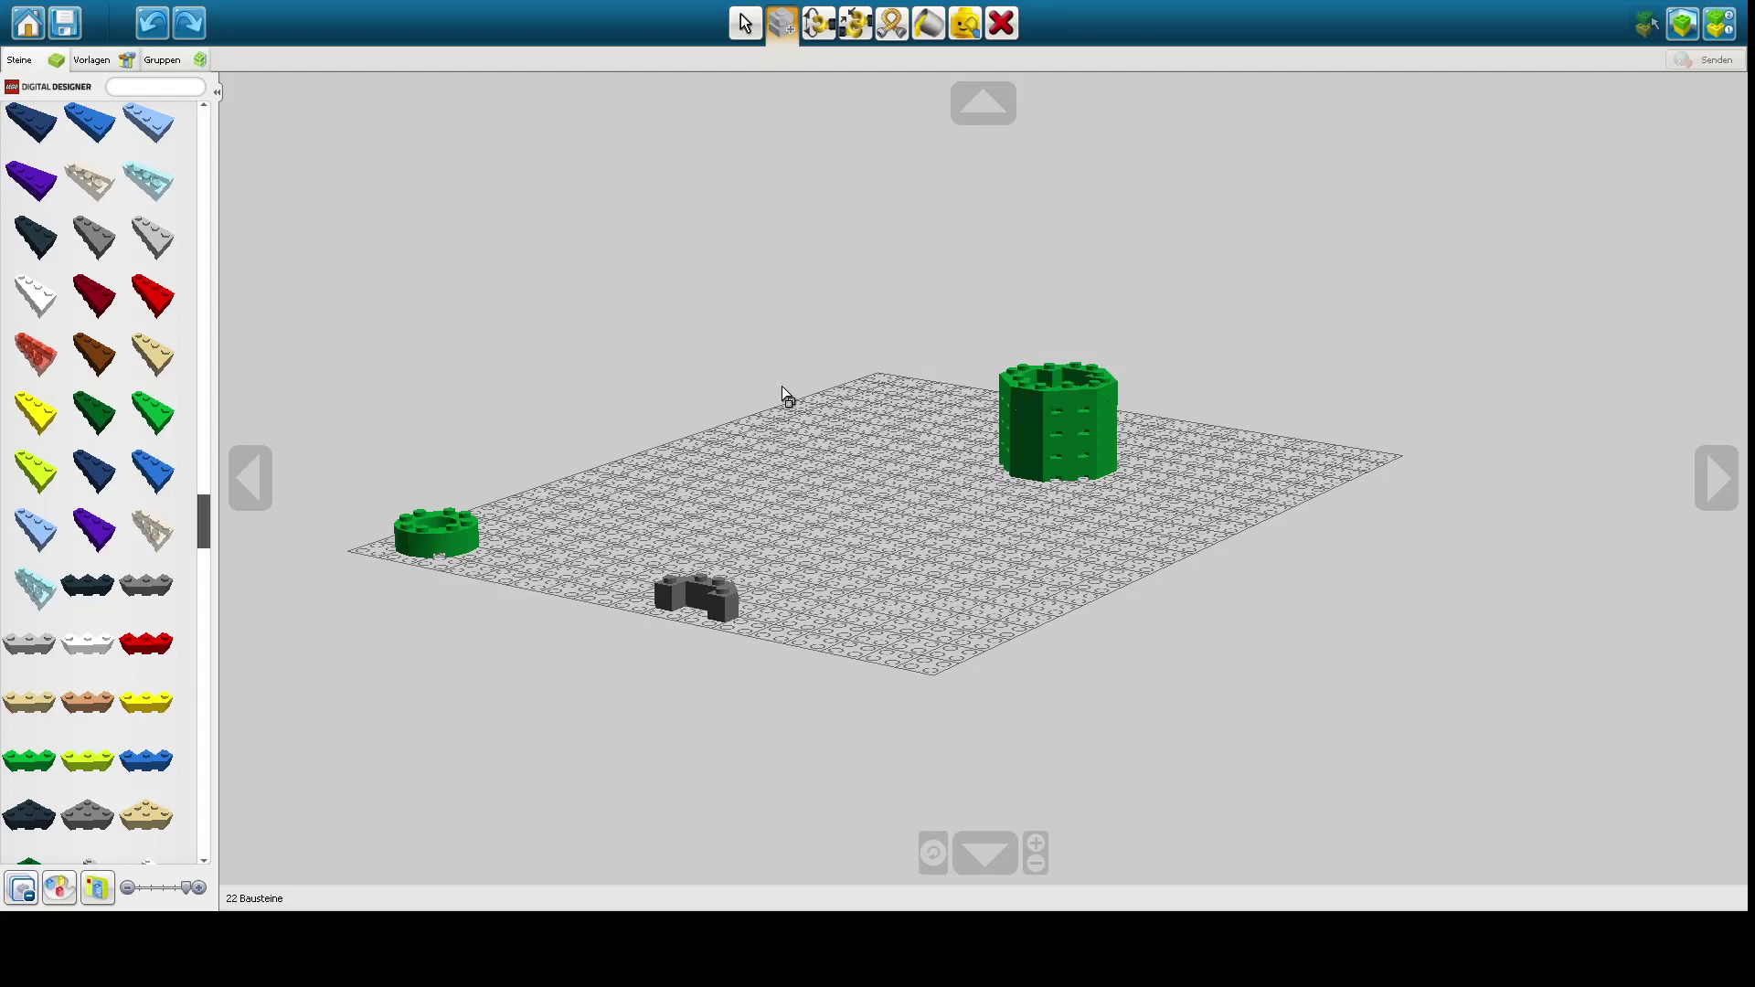
# - Clone the four-layer column exactly on top of itself, and clone the resulting eight layers to build a sixteen-layer tower
pyautogui.click(1058, 418)
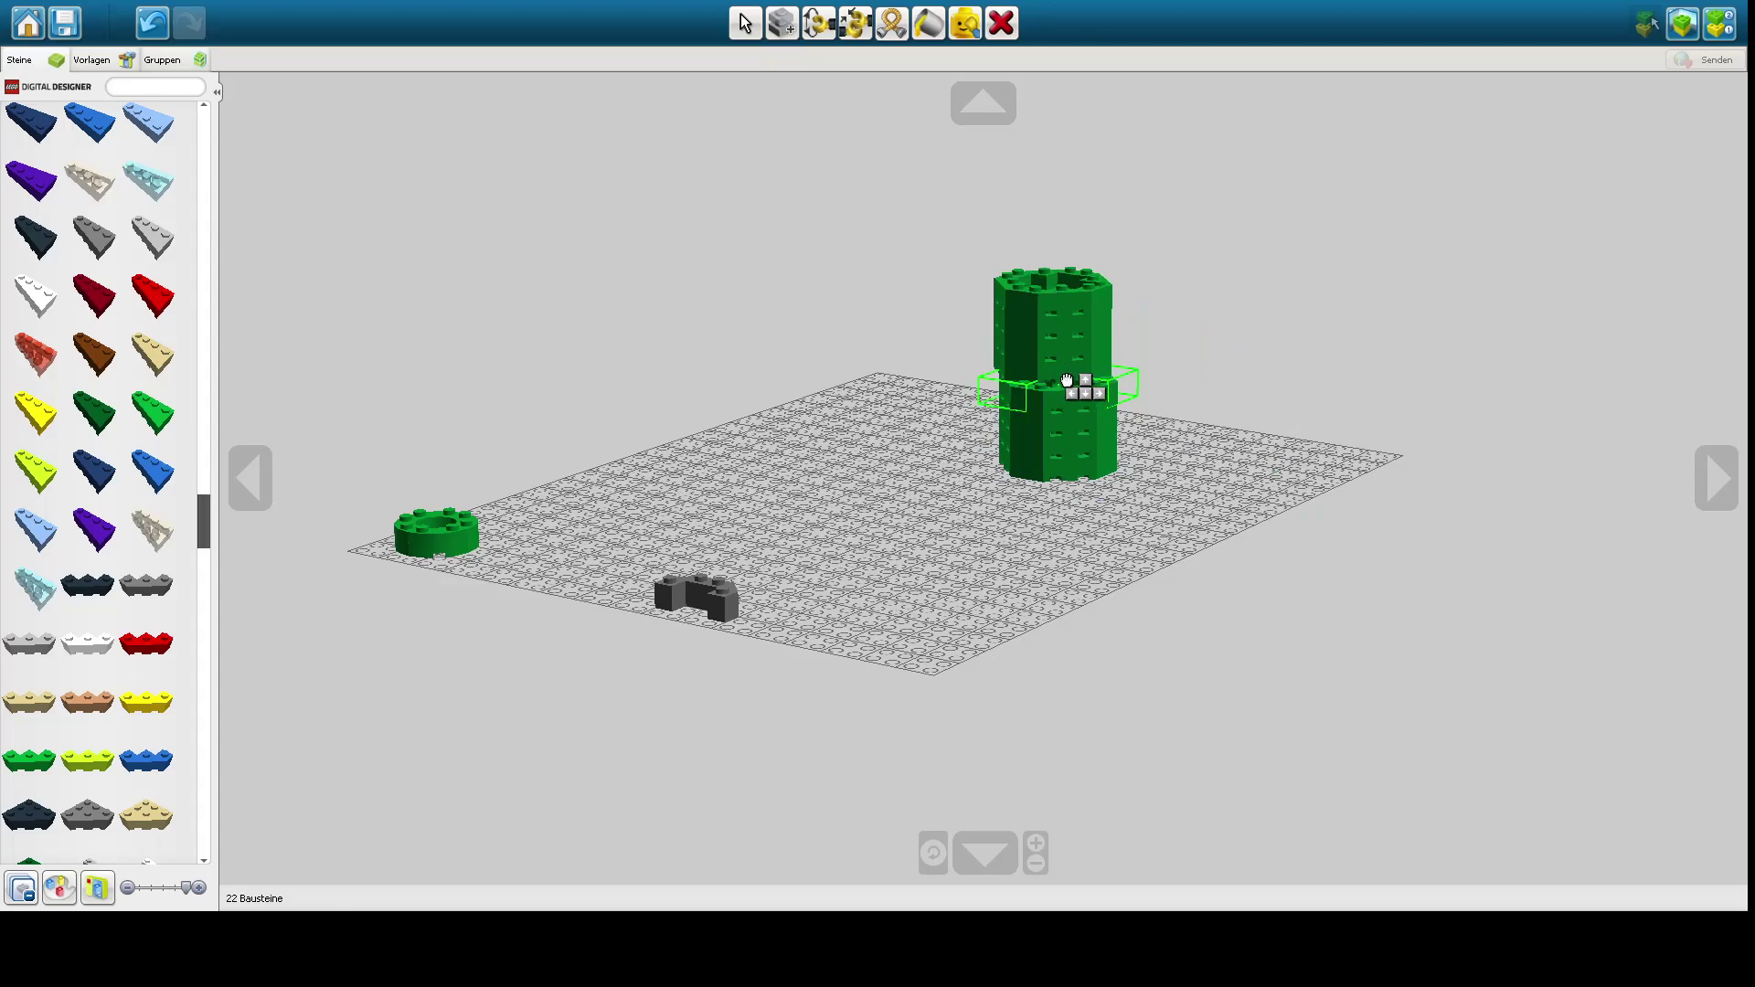
pyautogui.click(1063, 386)
pyautogui.moveTo(984, 454)
pyautogui.mouseDown(button='right')
pyautogui.moveTo(1006, 527)
pyautogui.moveTo(958, 476)
pyautogui.mouseUp(button='right')
pyautogui.moveTo(945, 261); pyautogui.dragTo(1340, 631)
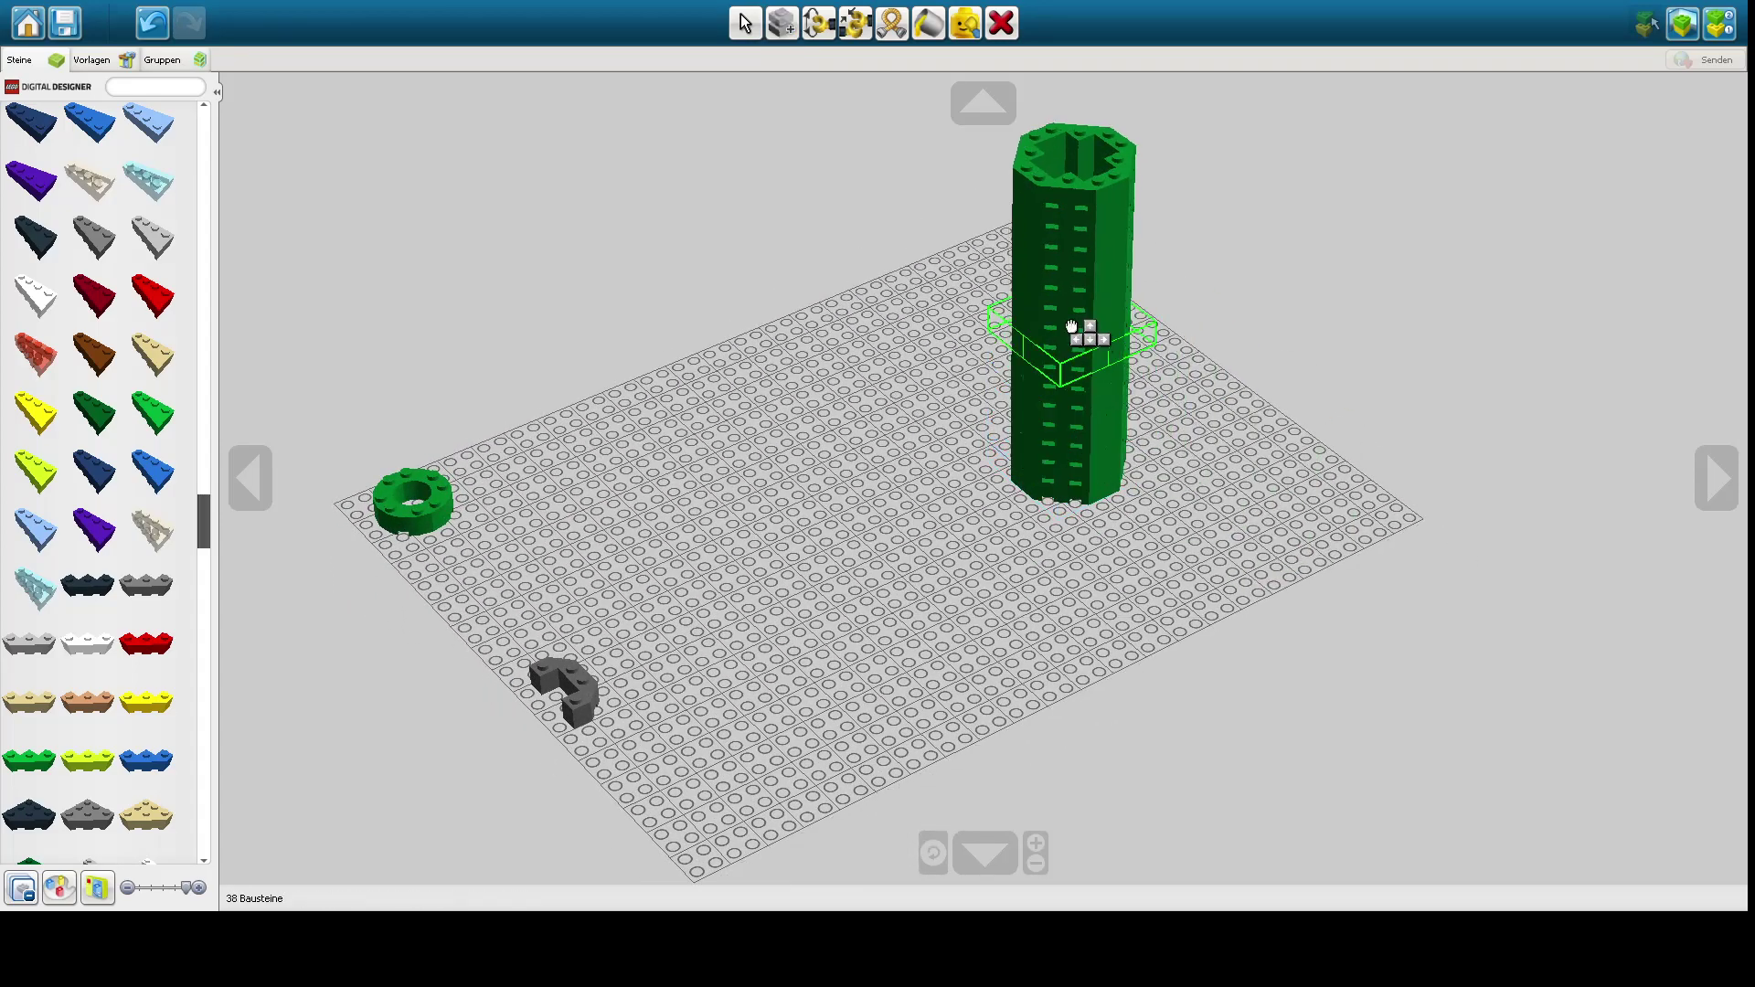
pyautogui.click(1084, 321)
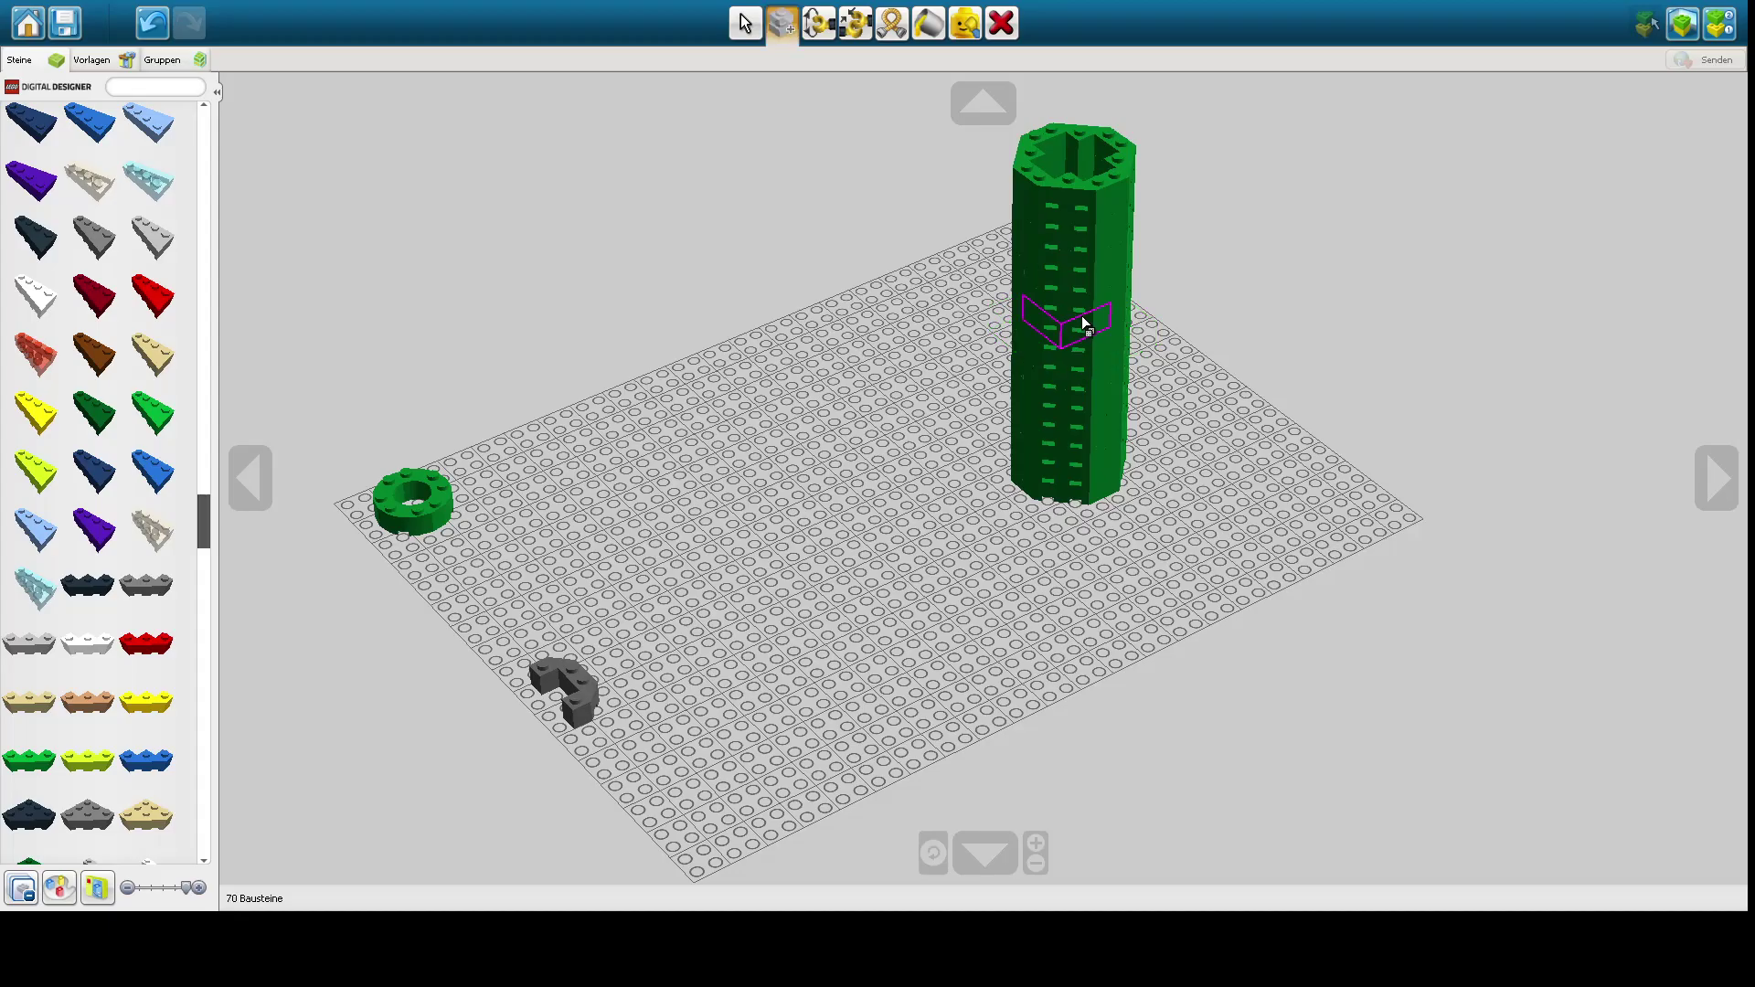
pyautogui.moveTo(1083, 315)
pyautogui.mouseDown(button='right')
pyautogui.moveTo(1066, 530)
pyautogui.moveTo(1156, 409)
pyautogui.moveTo(1154, 435)
pyautogui.moveTo(966, 548)
pyautogui.moveTo(856, 532)
pyautogui.mouseUp(button='right')
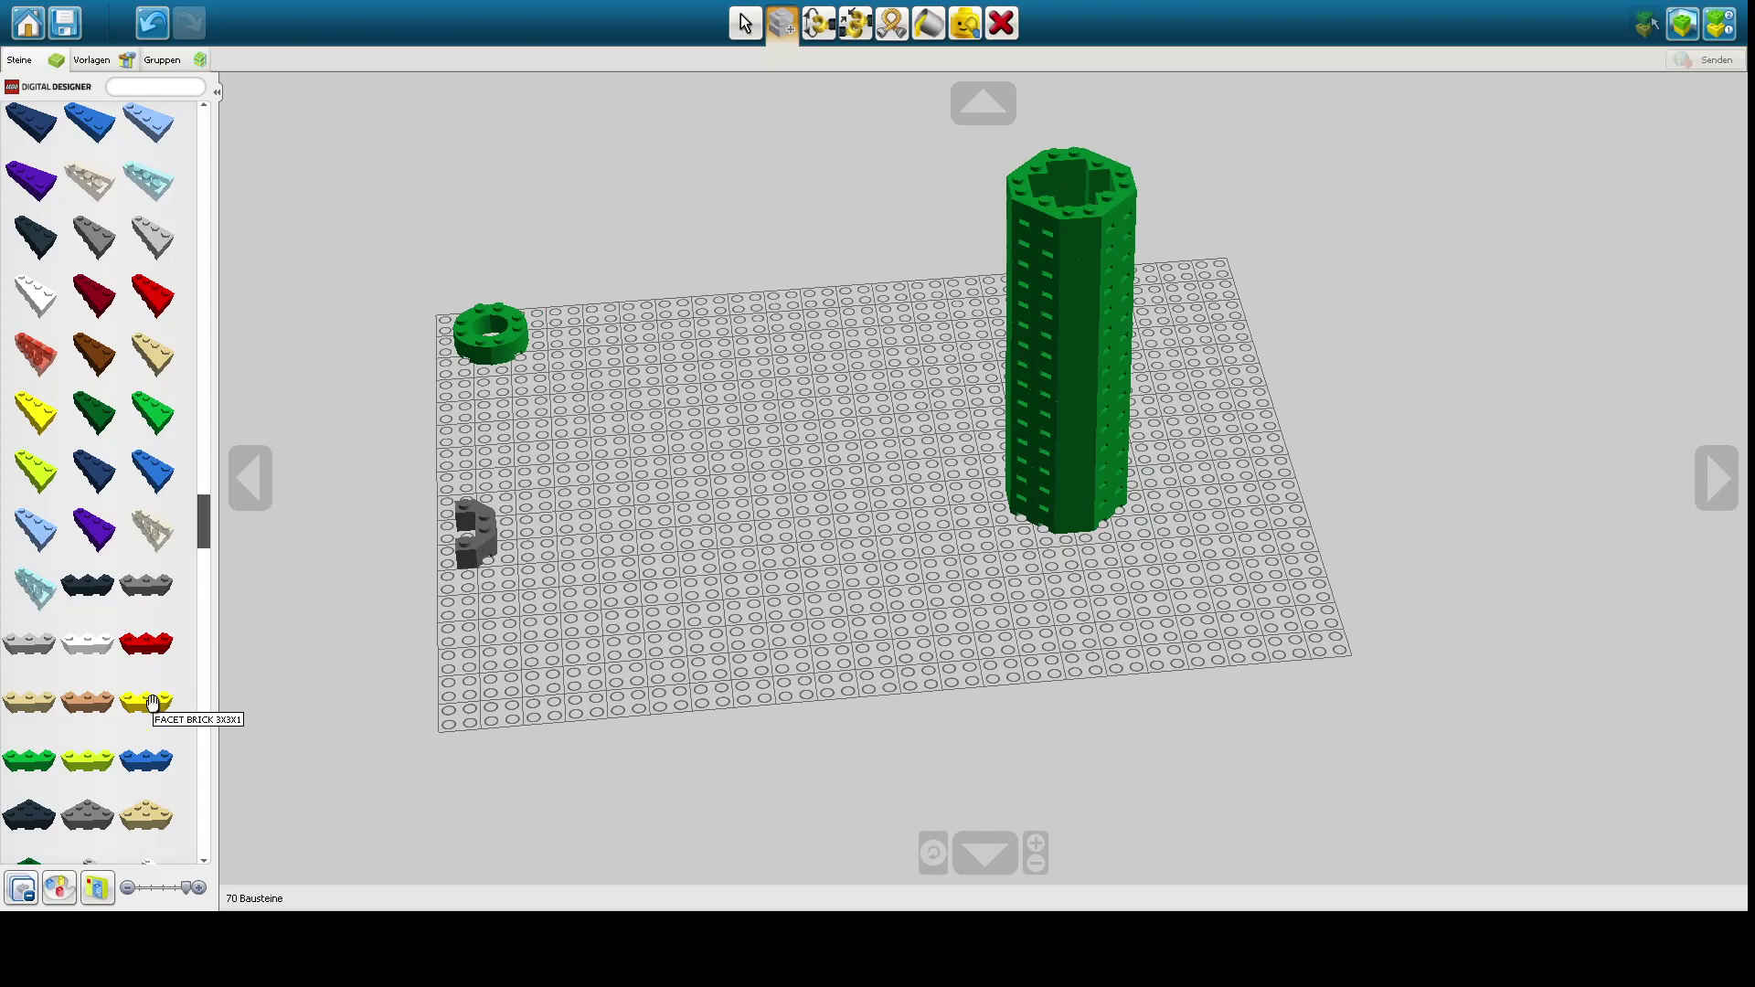
# - Try a green Brick 4x4 1/4 circle in different positions on top of the octagonal tower
pyautogui.scroll(-3, 153, 702)
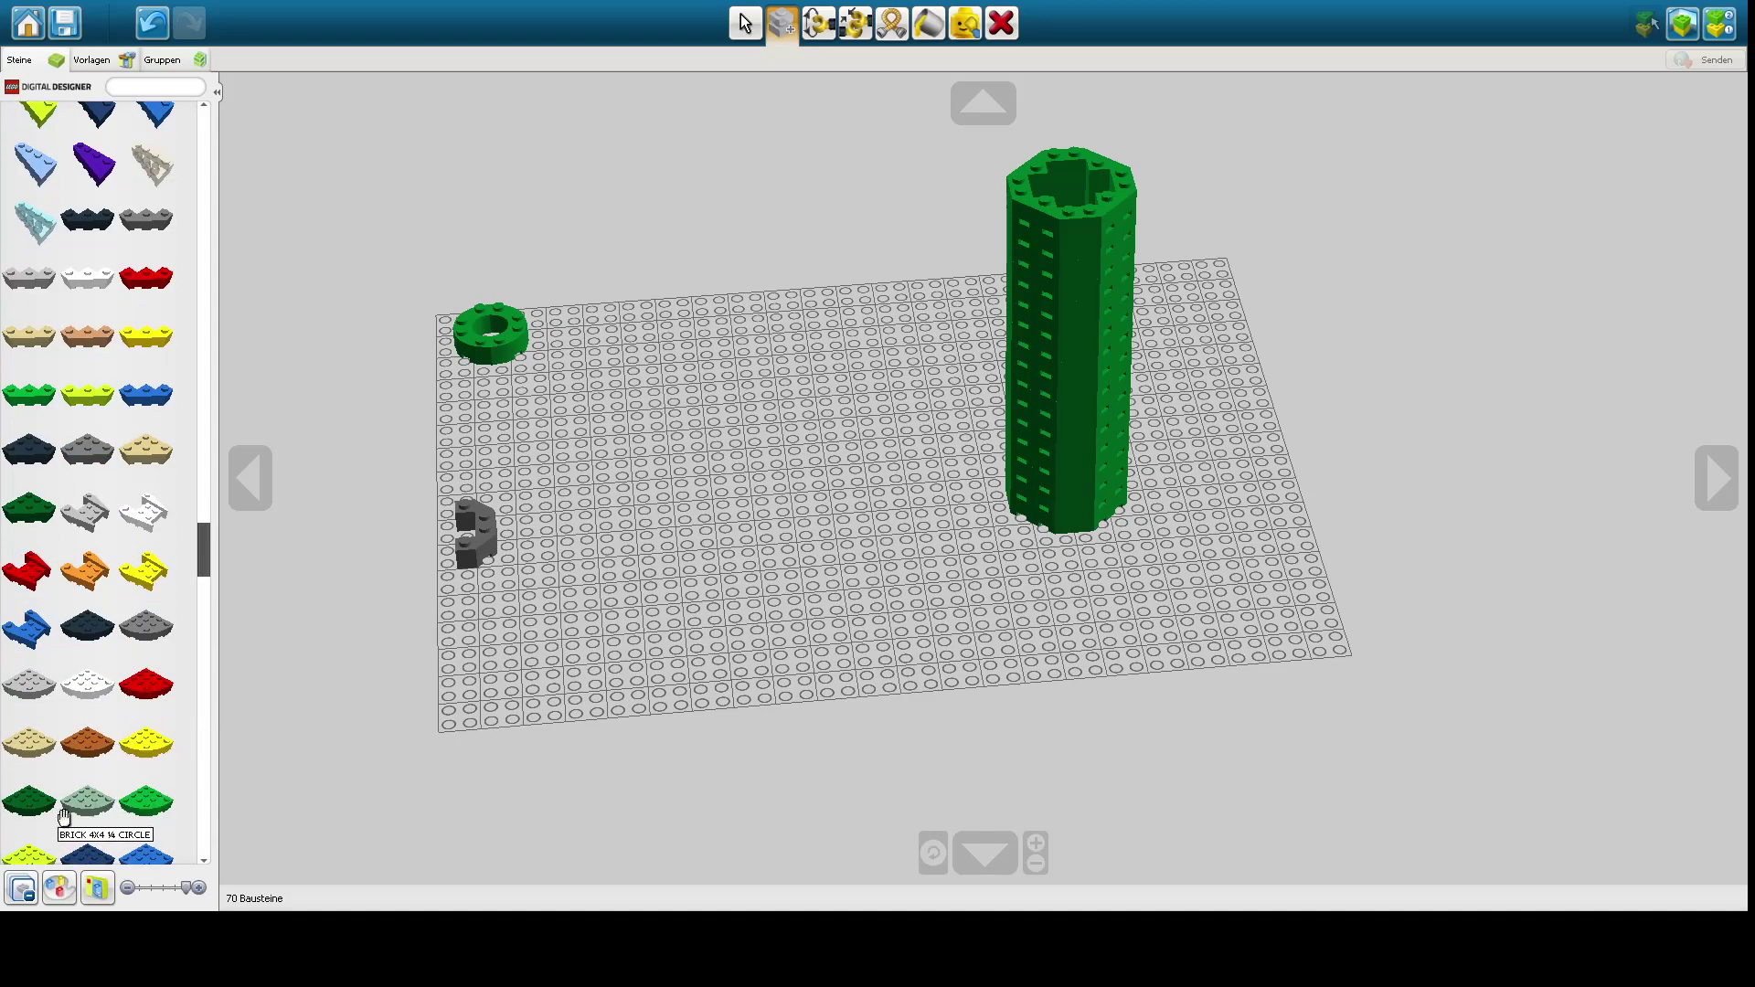
pyautogui.click(147, 802)
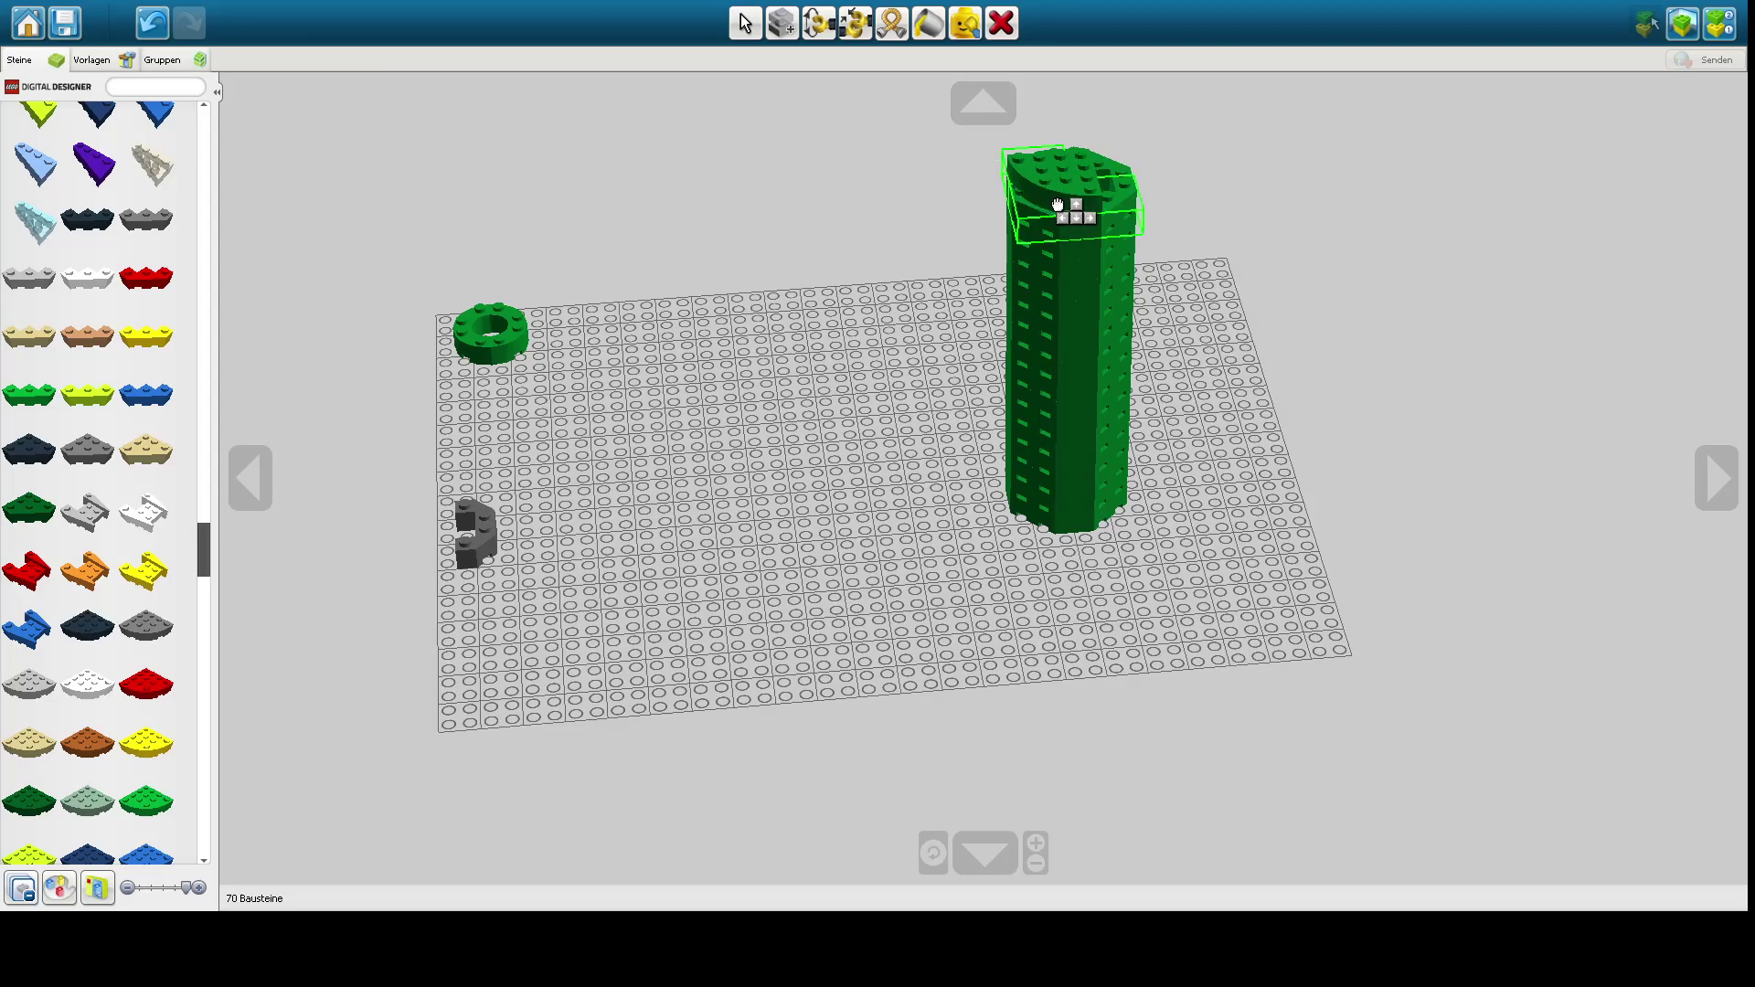
pyautogui.click(1058, 205)
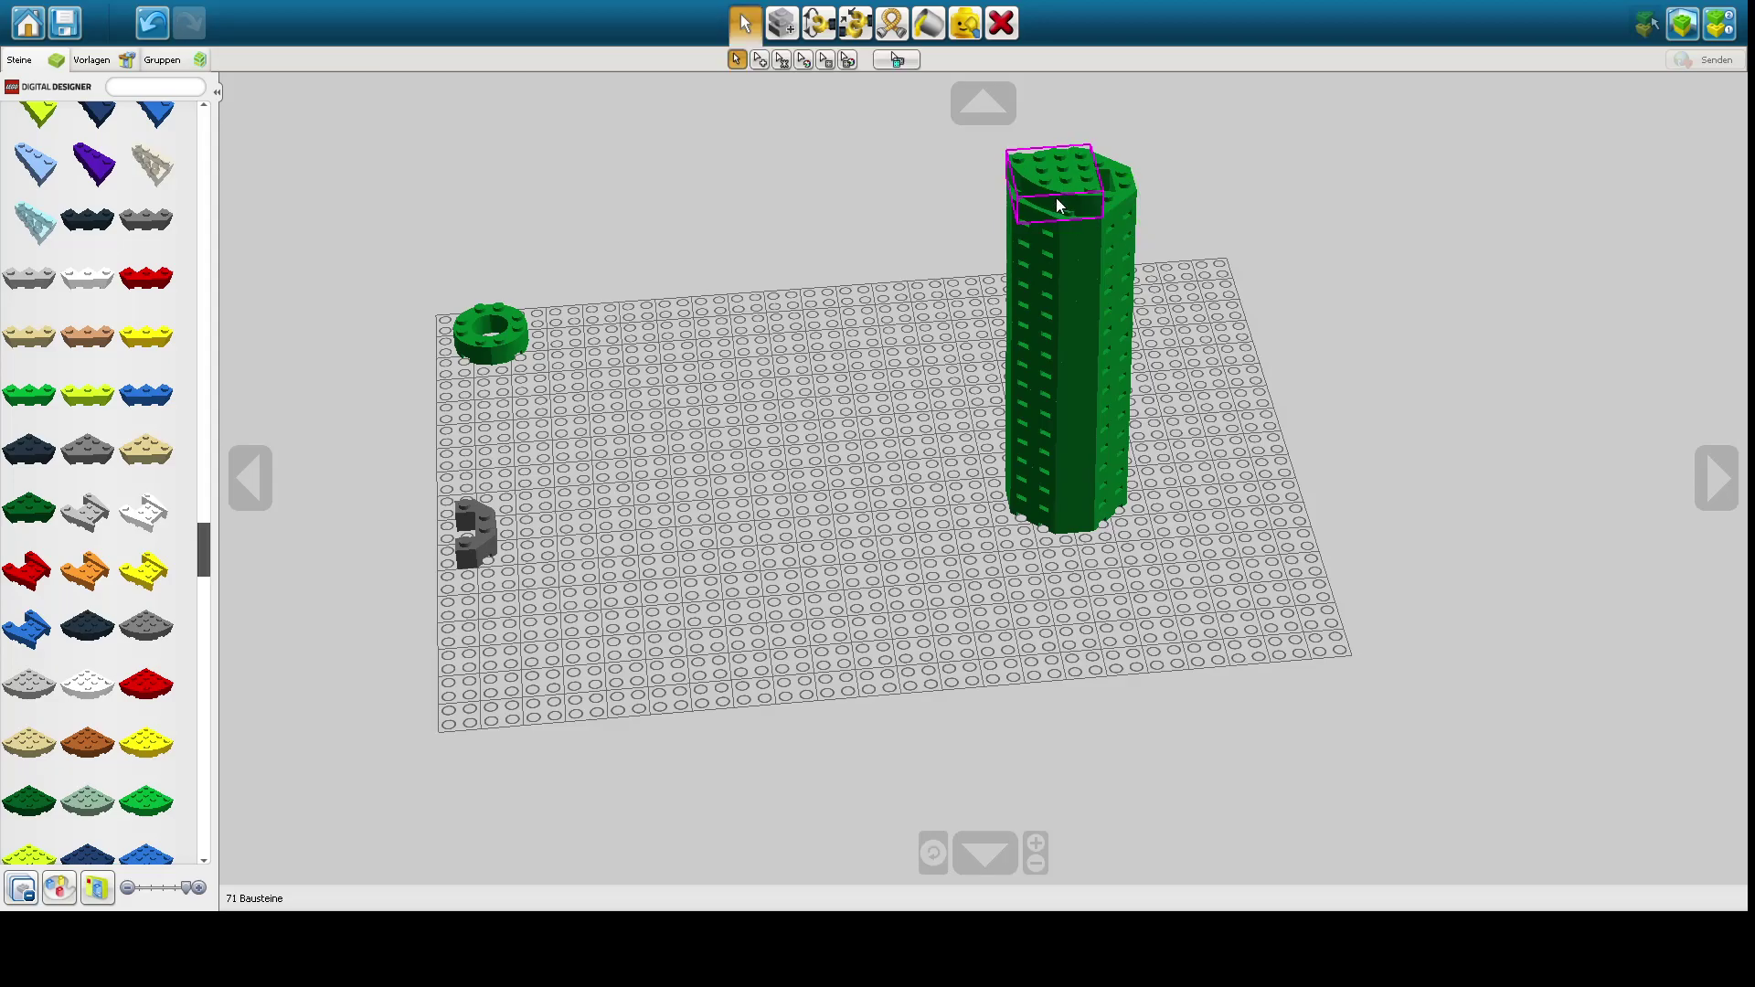
pyautogui.moveTo(1056, 198); pyautogui.dragTo(1029, 320, button='right')
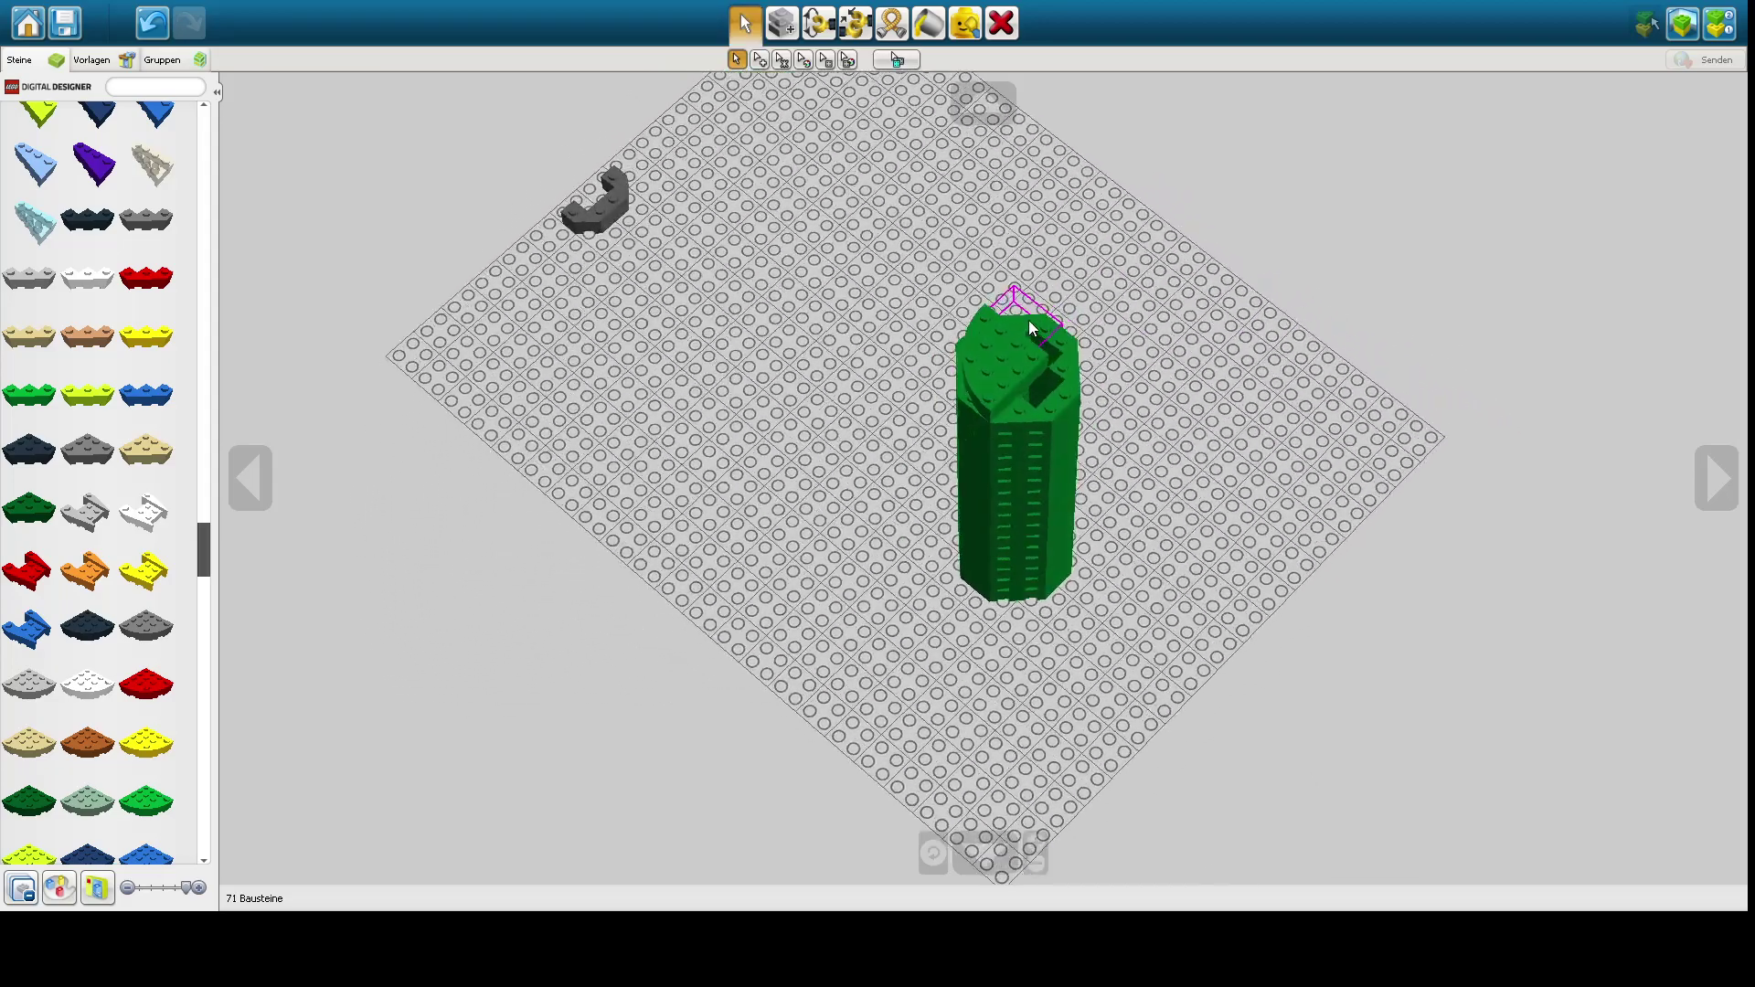
pyautogui.click(1000, 369)
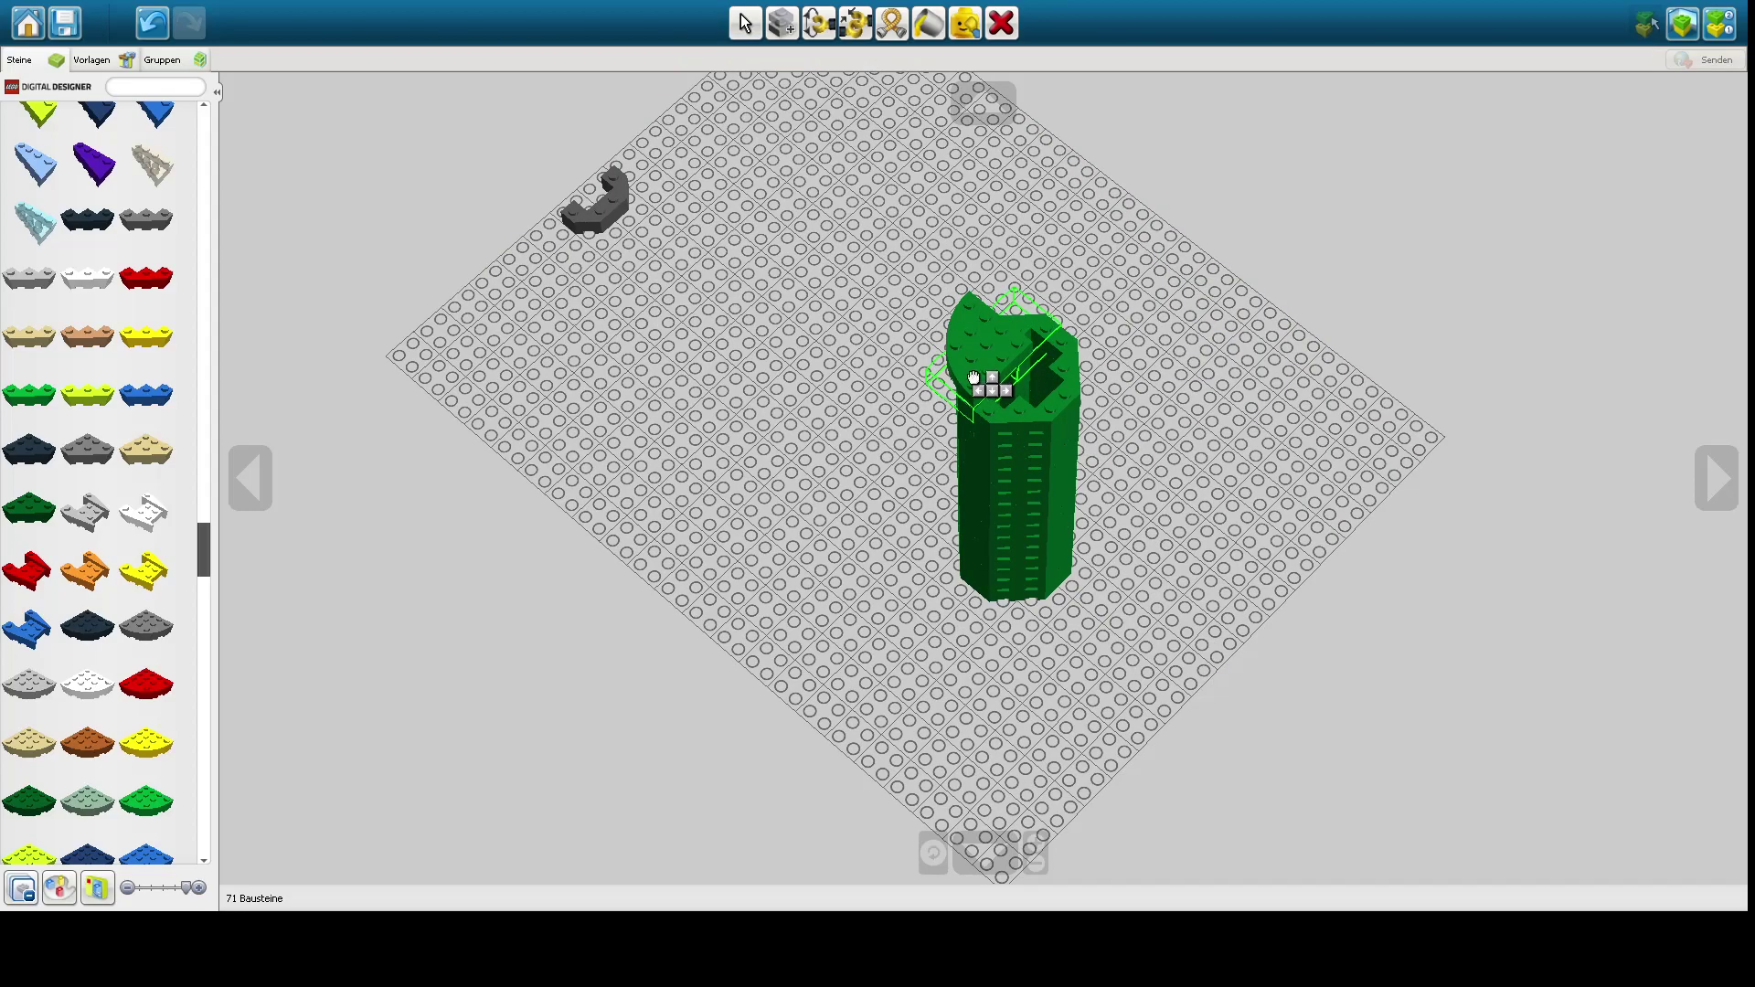
pyautogui.moveTo(973, 378); pyautogui.dragTo(970, 380)
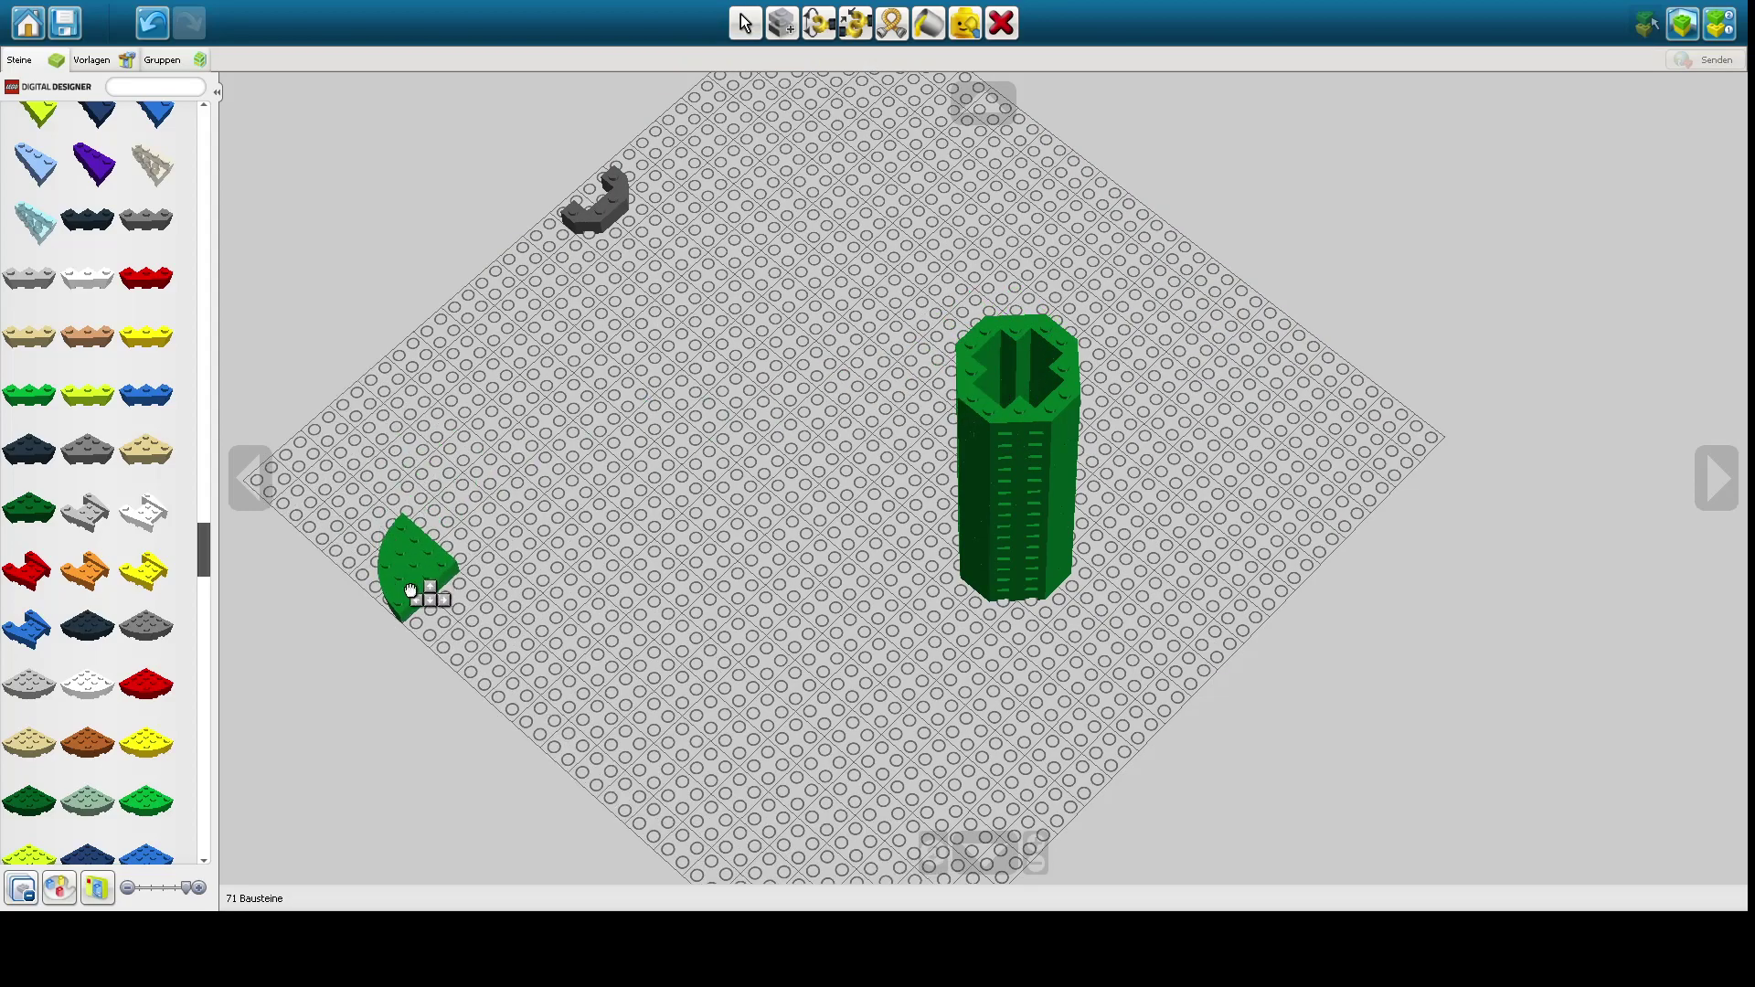
# - Place a green Technic Brick 4x4 round on the free grid area beside the tower
pyautogui.scroll(-2, 149, 640)
pyautogui.scroll(-4, 154, 666)
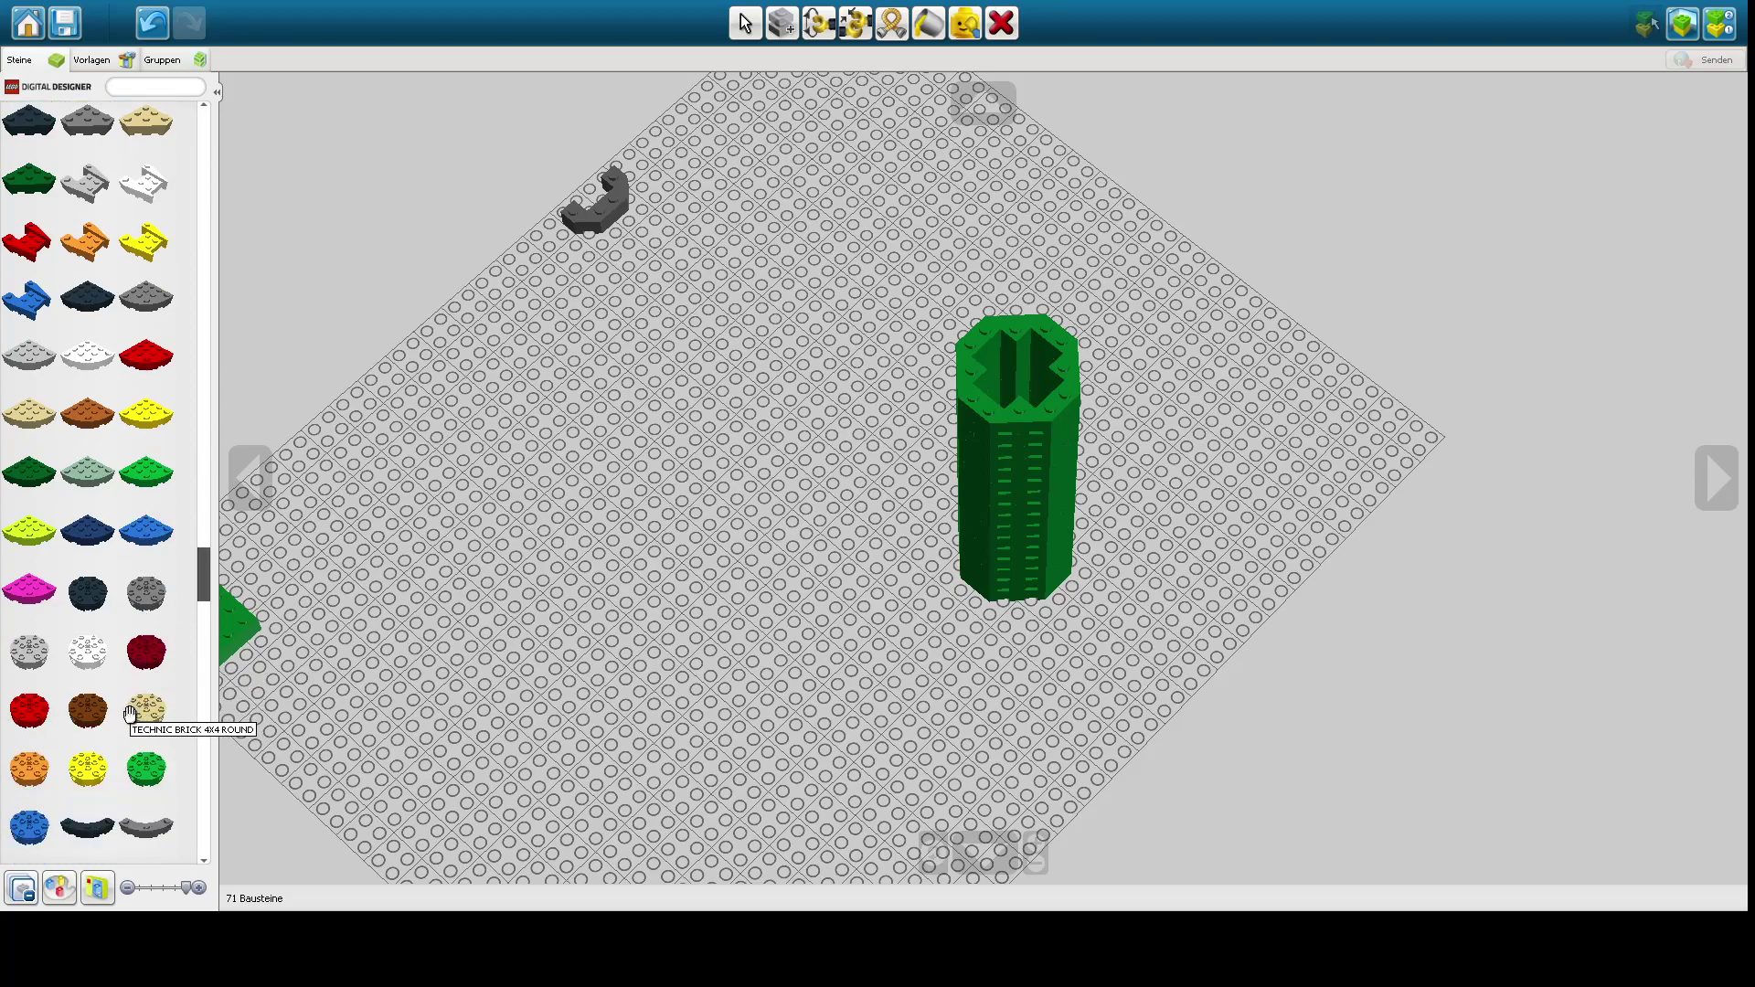
pyautogui.click(142, 769)
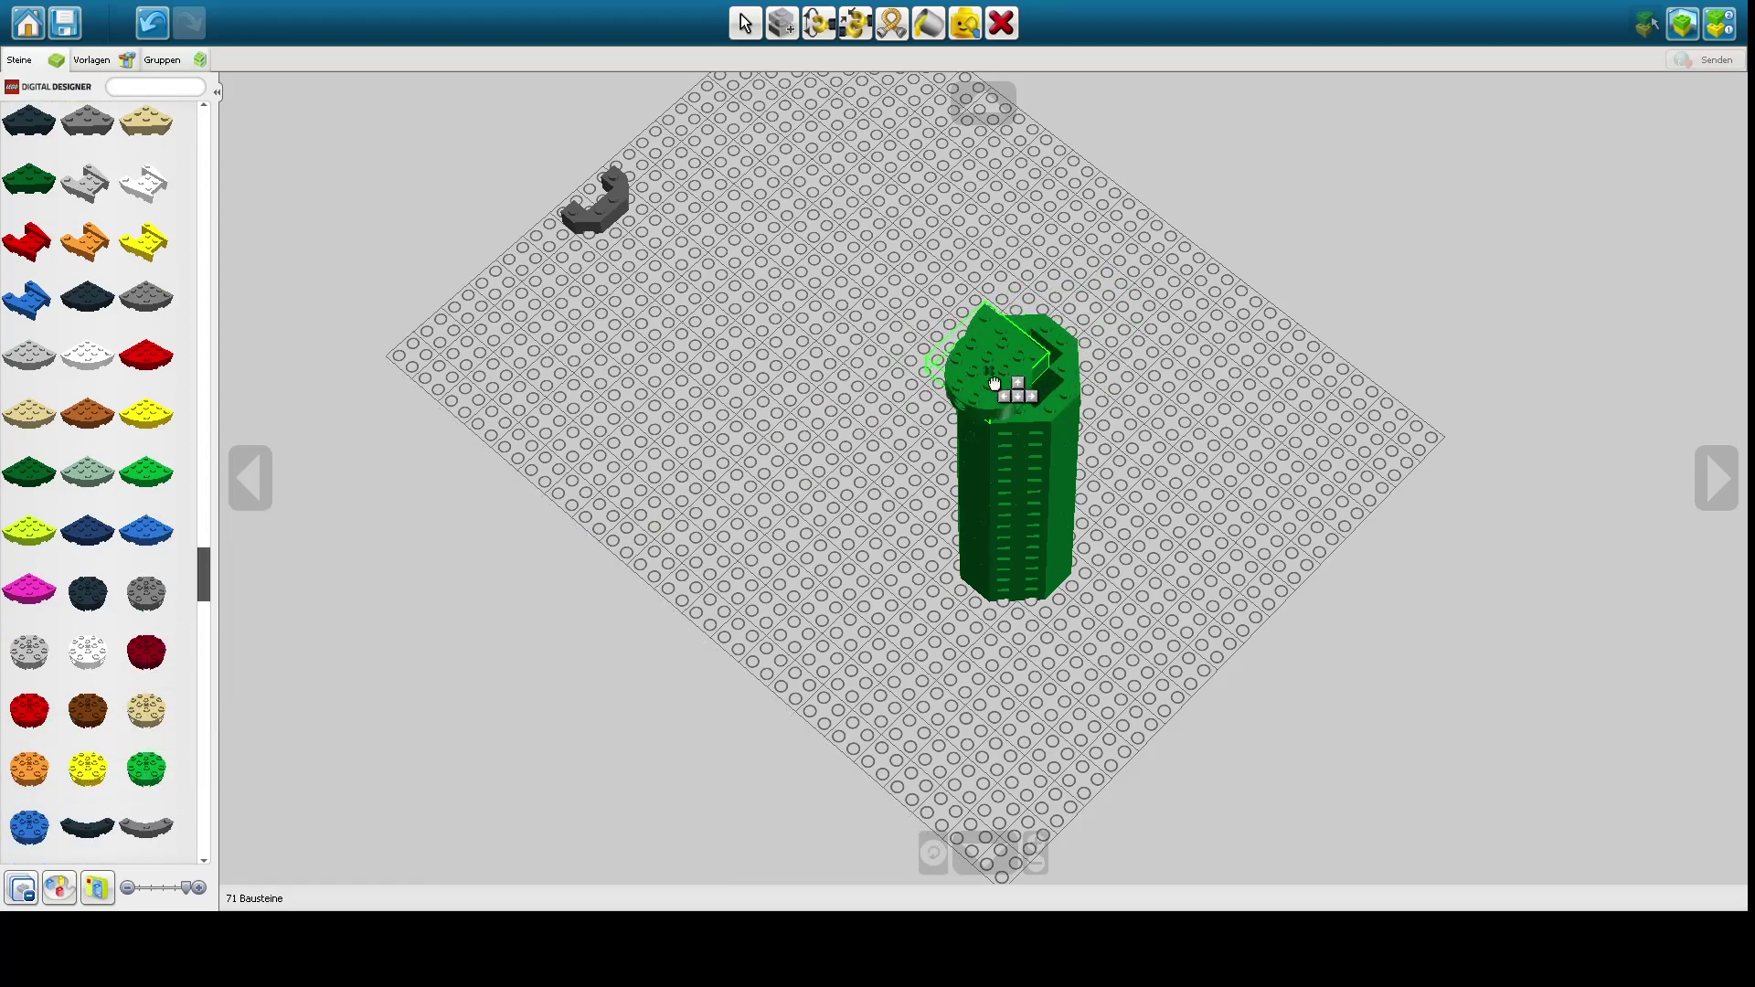
pyautogui.click(605, 455)
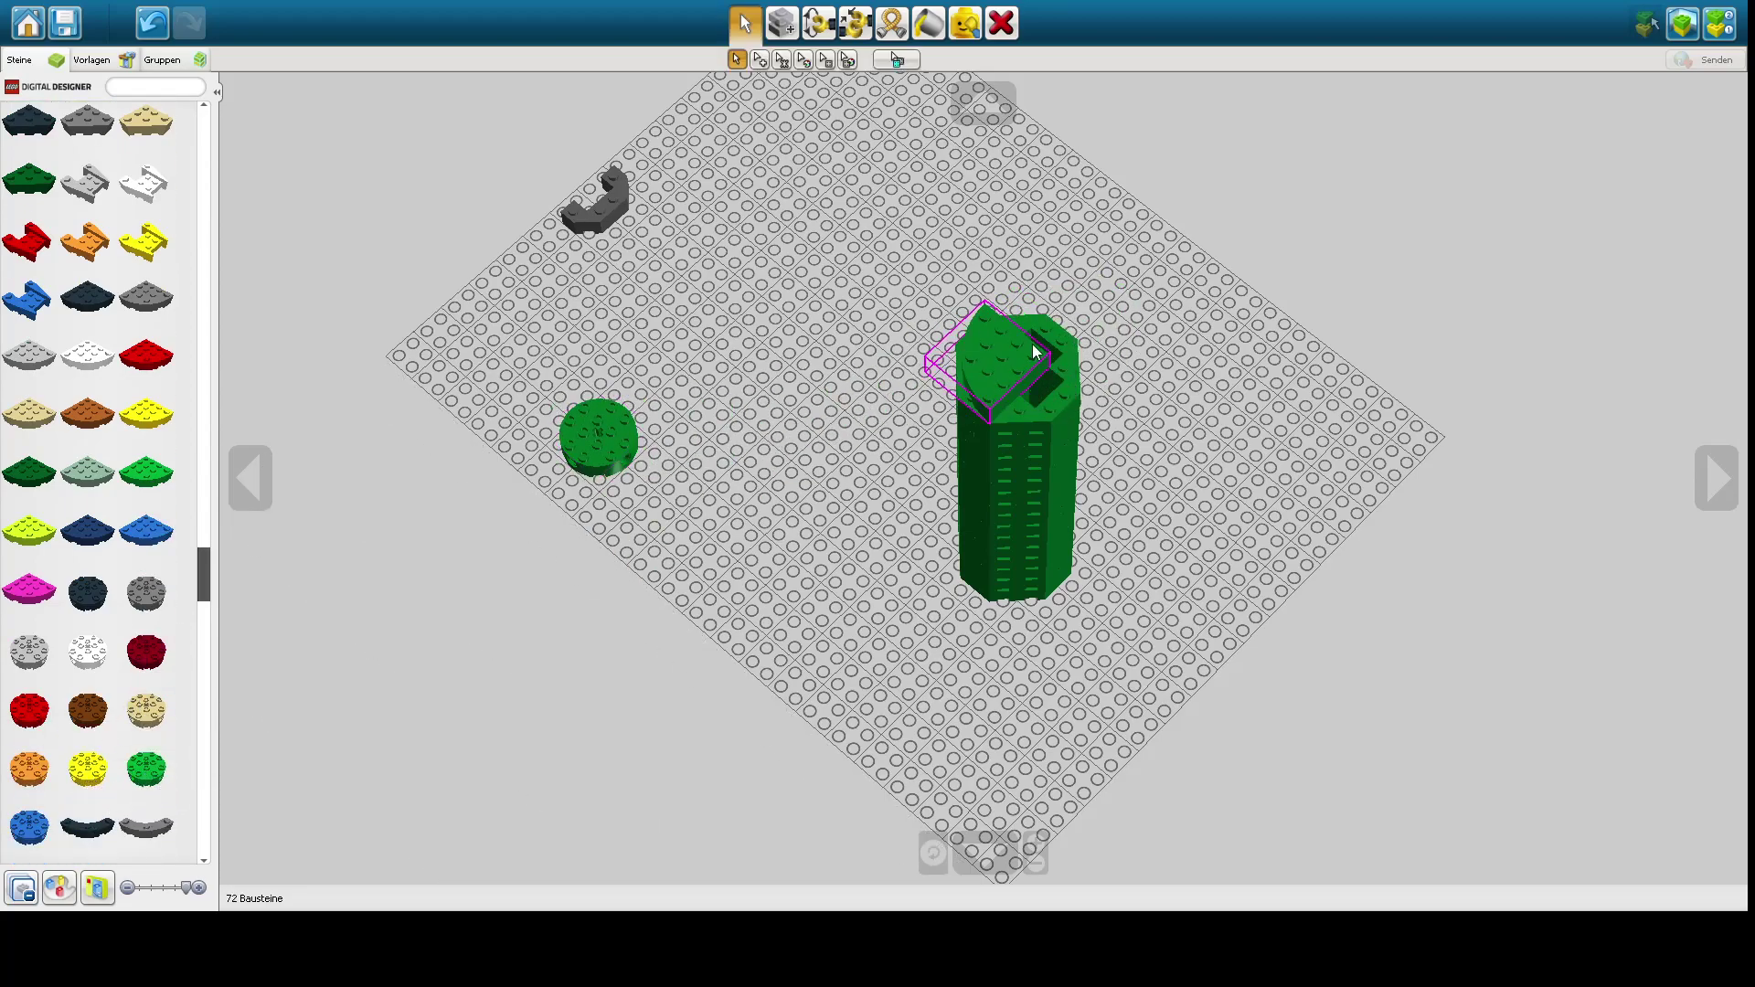
# - Delete the quarter-circle brick from the tower and move the green round brick closer to the grid's edge
pyautogui.click(1011, 25)
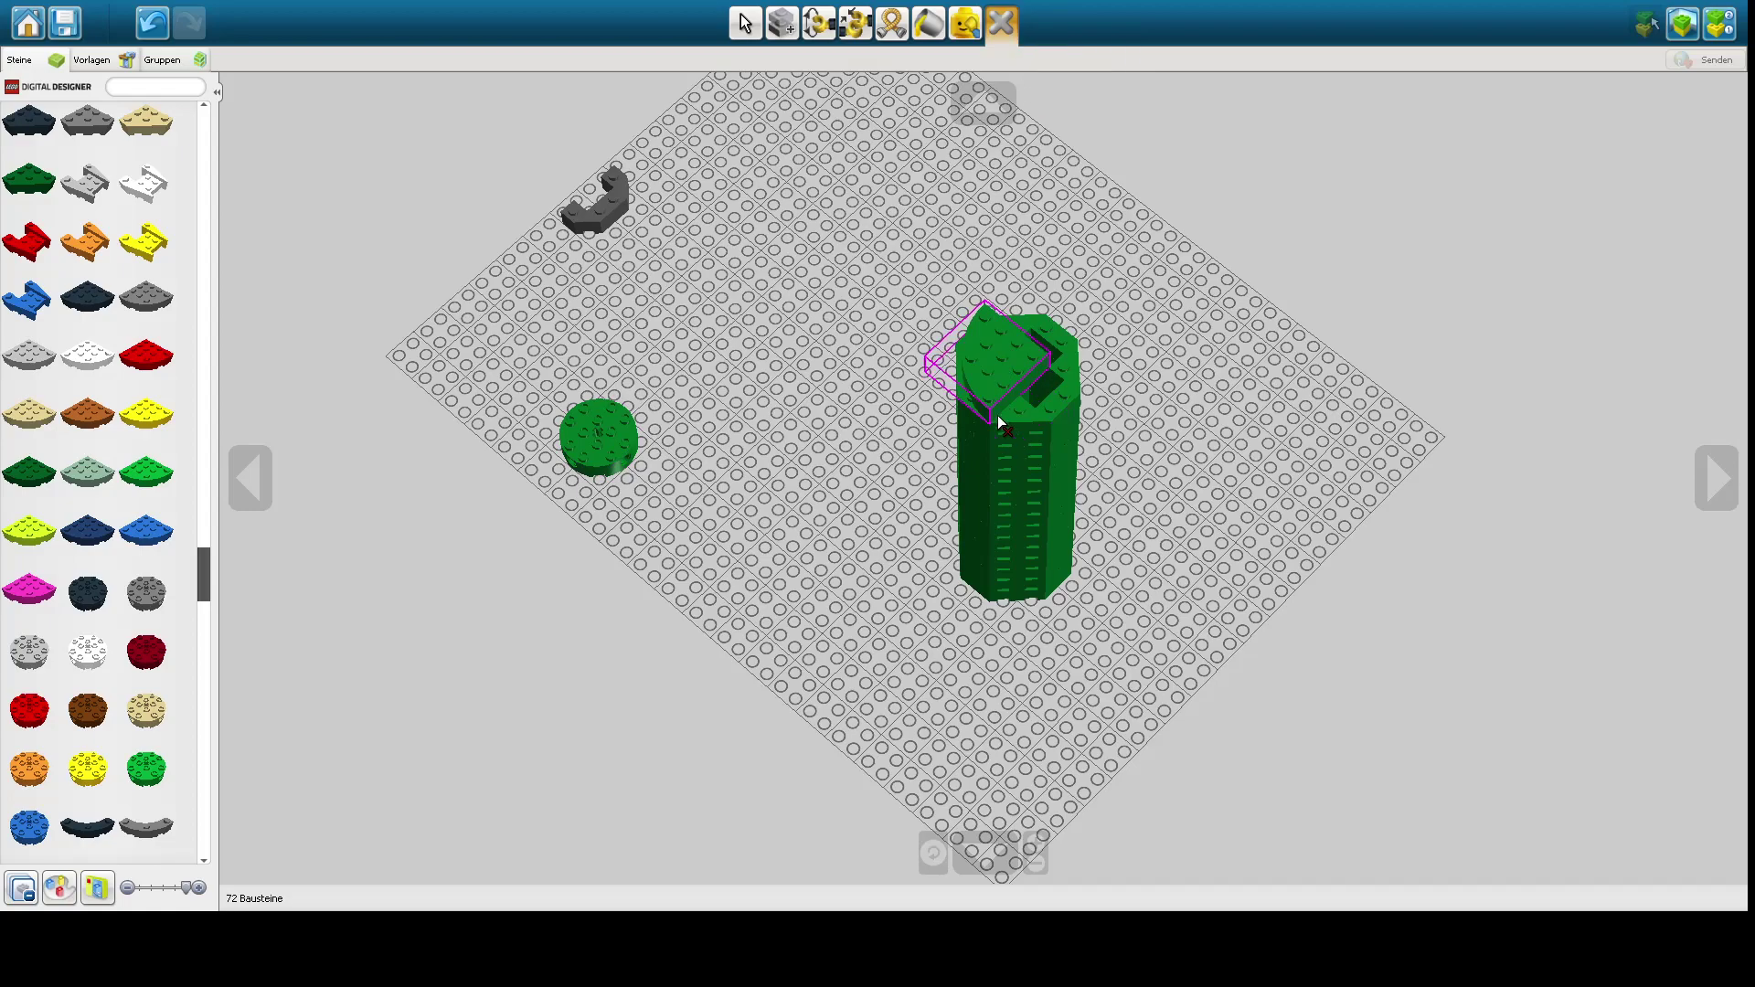
pyautogui.click(744, 23)
pyautogui.click(603, 453)
pyautogui.moveTo(1026, 384); pyautogui.dragTo(549, 401)
# - Place a grey-green Bow 1/4 4x4x1 near the grid's edge, a little apart from the green round brick
pyautogui.scroll(-3, 86, 729)
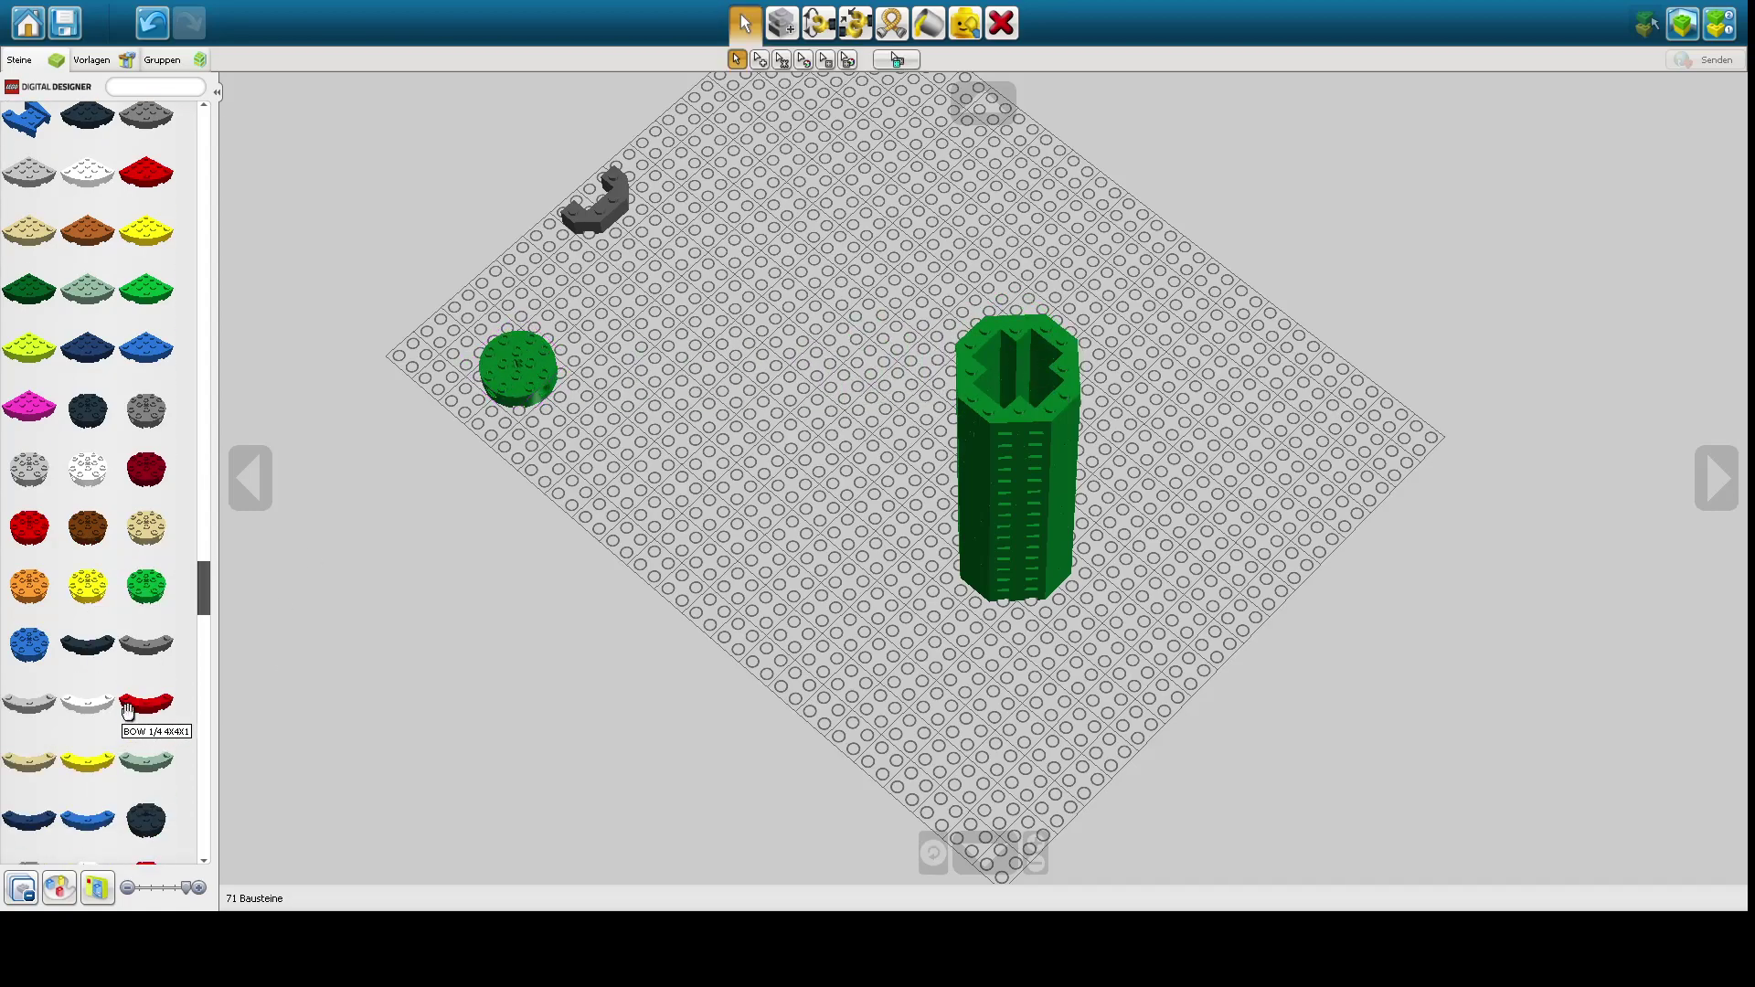
pyautogui.click(153, 768)
pyautogui.click(526, 585)
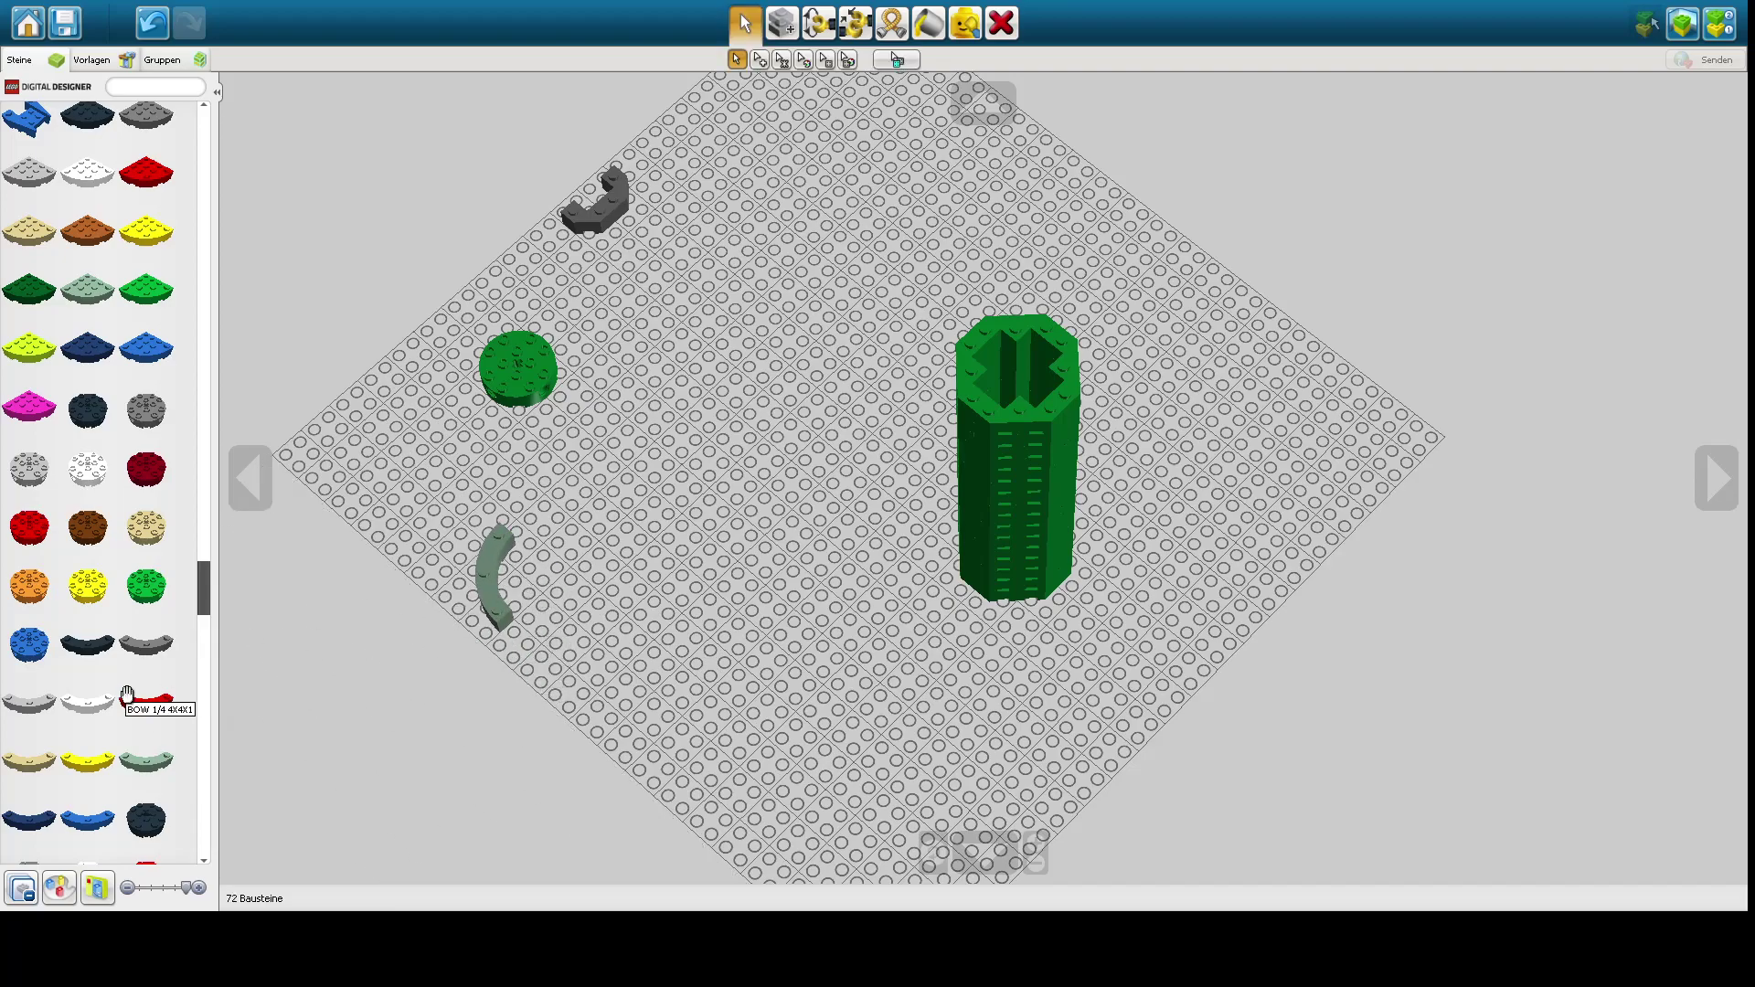
# - Add a second grey-green Bow 1/4 4x4x1, rotate it a quarter turn and join it to the first to form a half circle
pyautogui.click(146, 766)
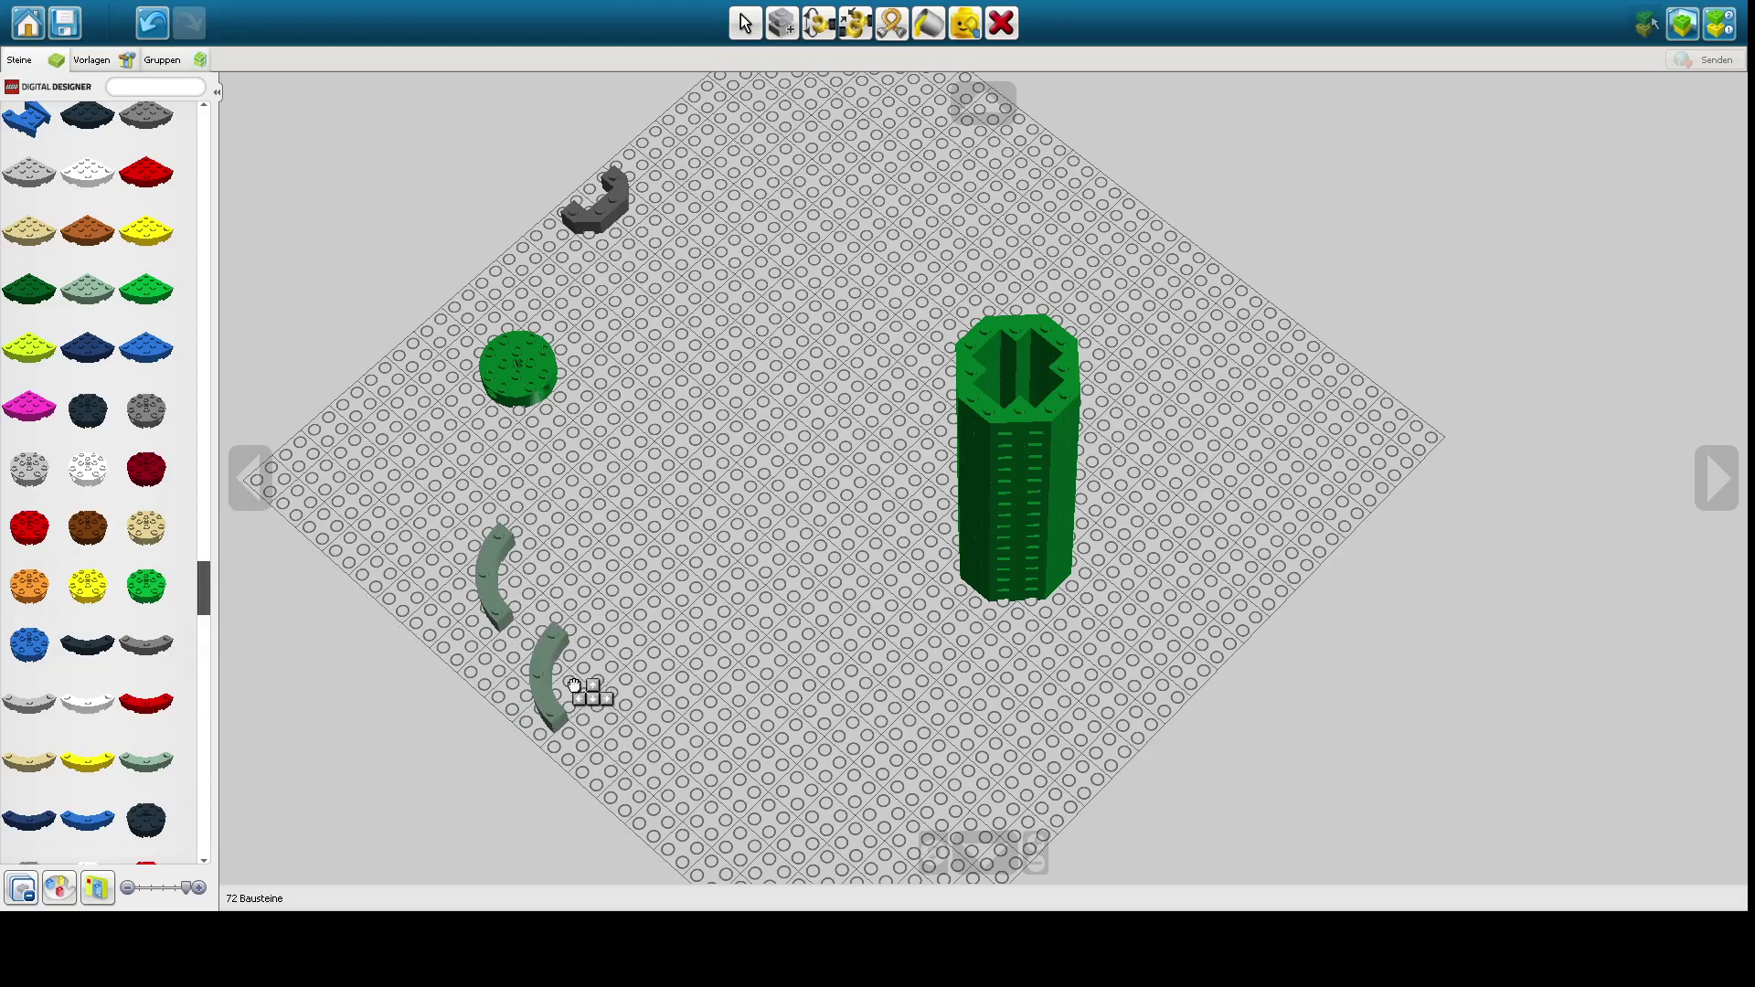
pyautogui.press('Left')
pyautogui.press('Left')
pyautogui.press('Left')
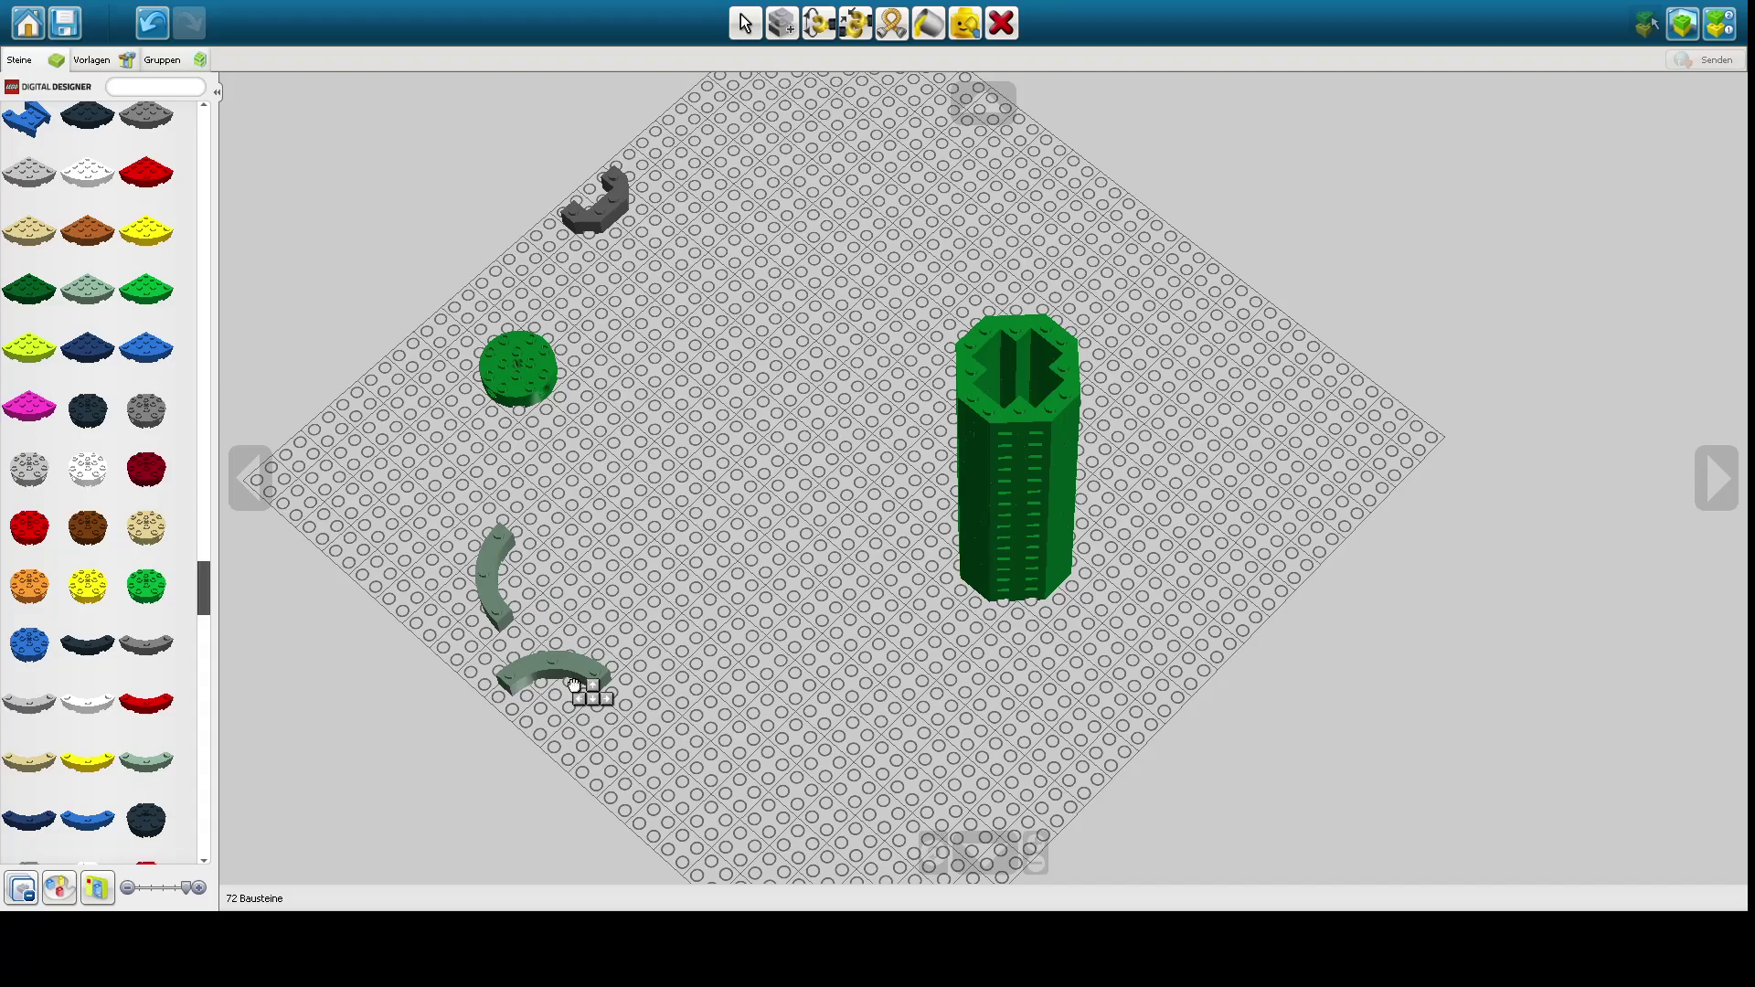
pyautogui.click(578, 532)
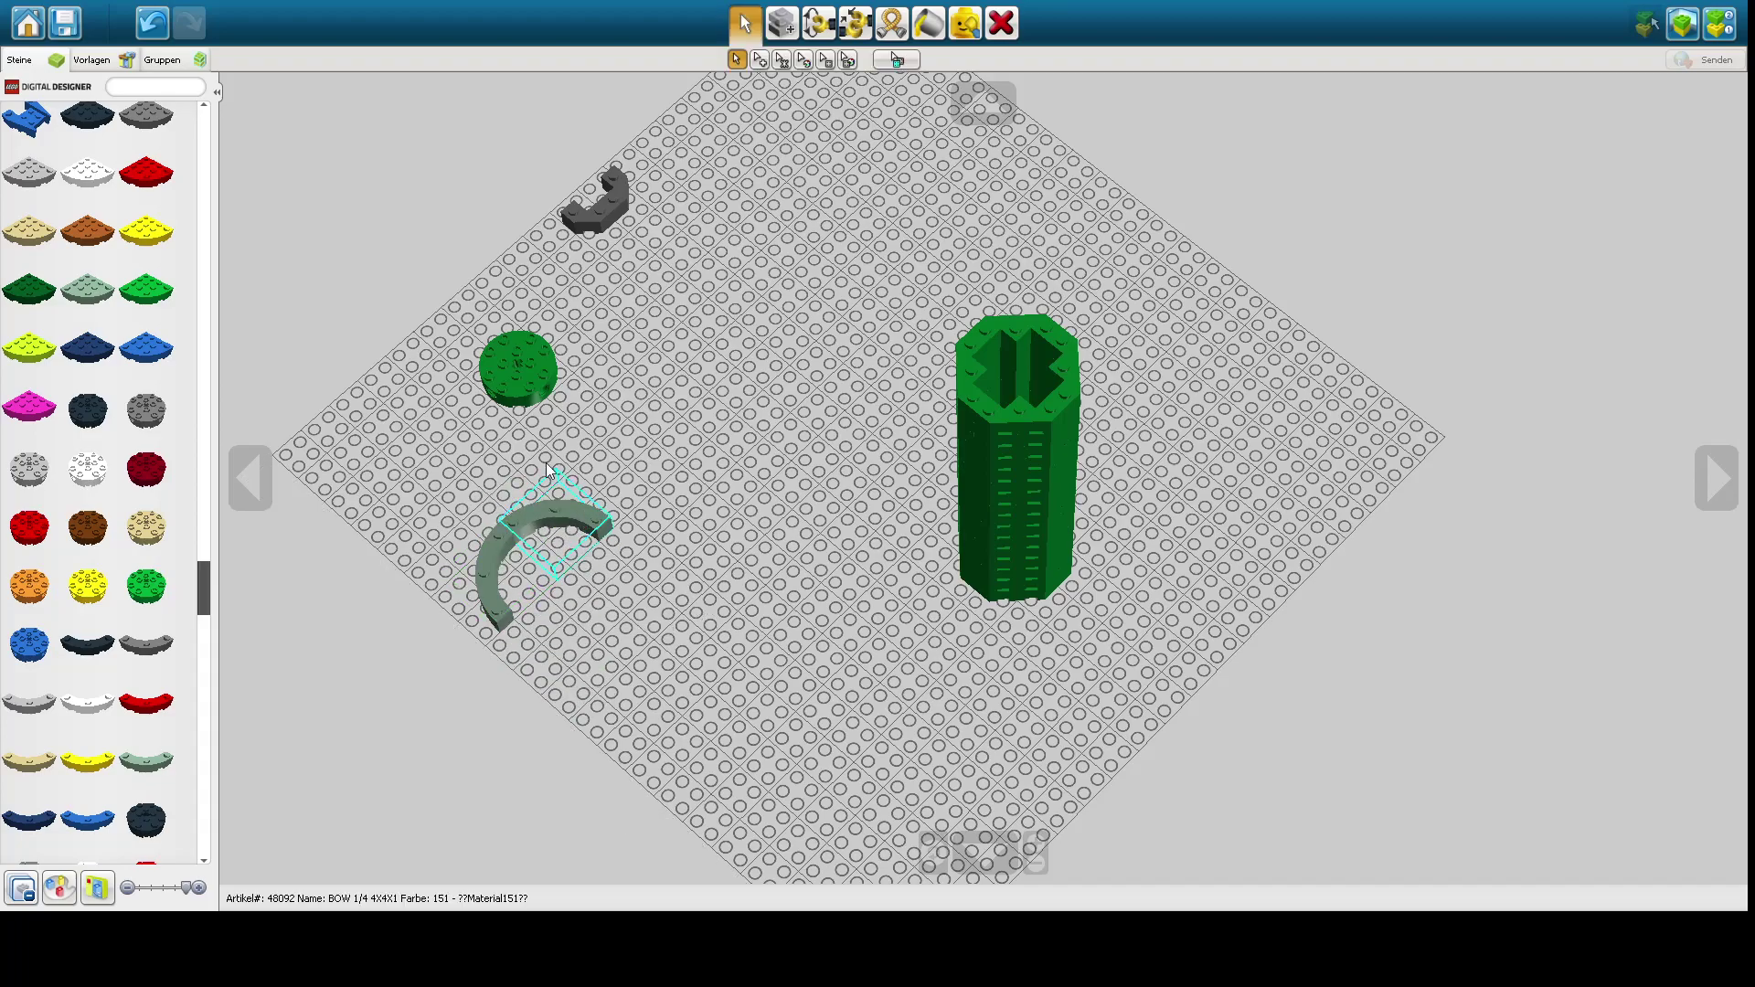
# - Close the grey-green ring with a copy of the half circle rotated a half turn, and stack a duplicate of the ring on it
pyautogui.moveTo(423, 464); pyautogui.dragTo(687, 655)
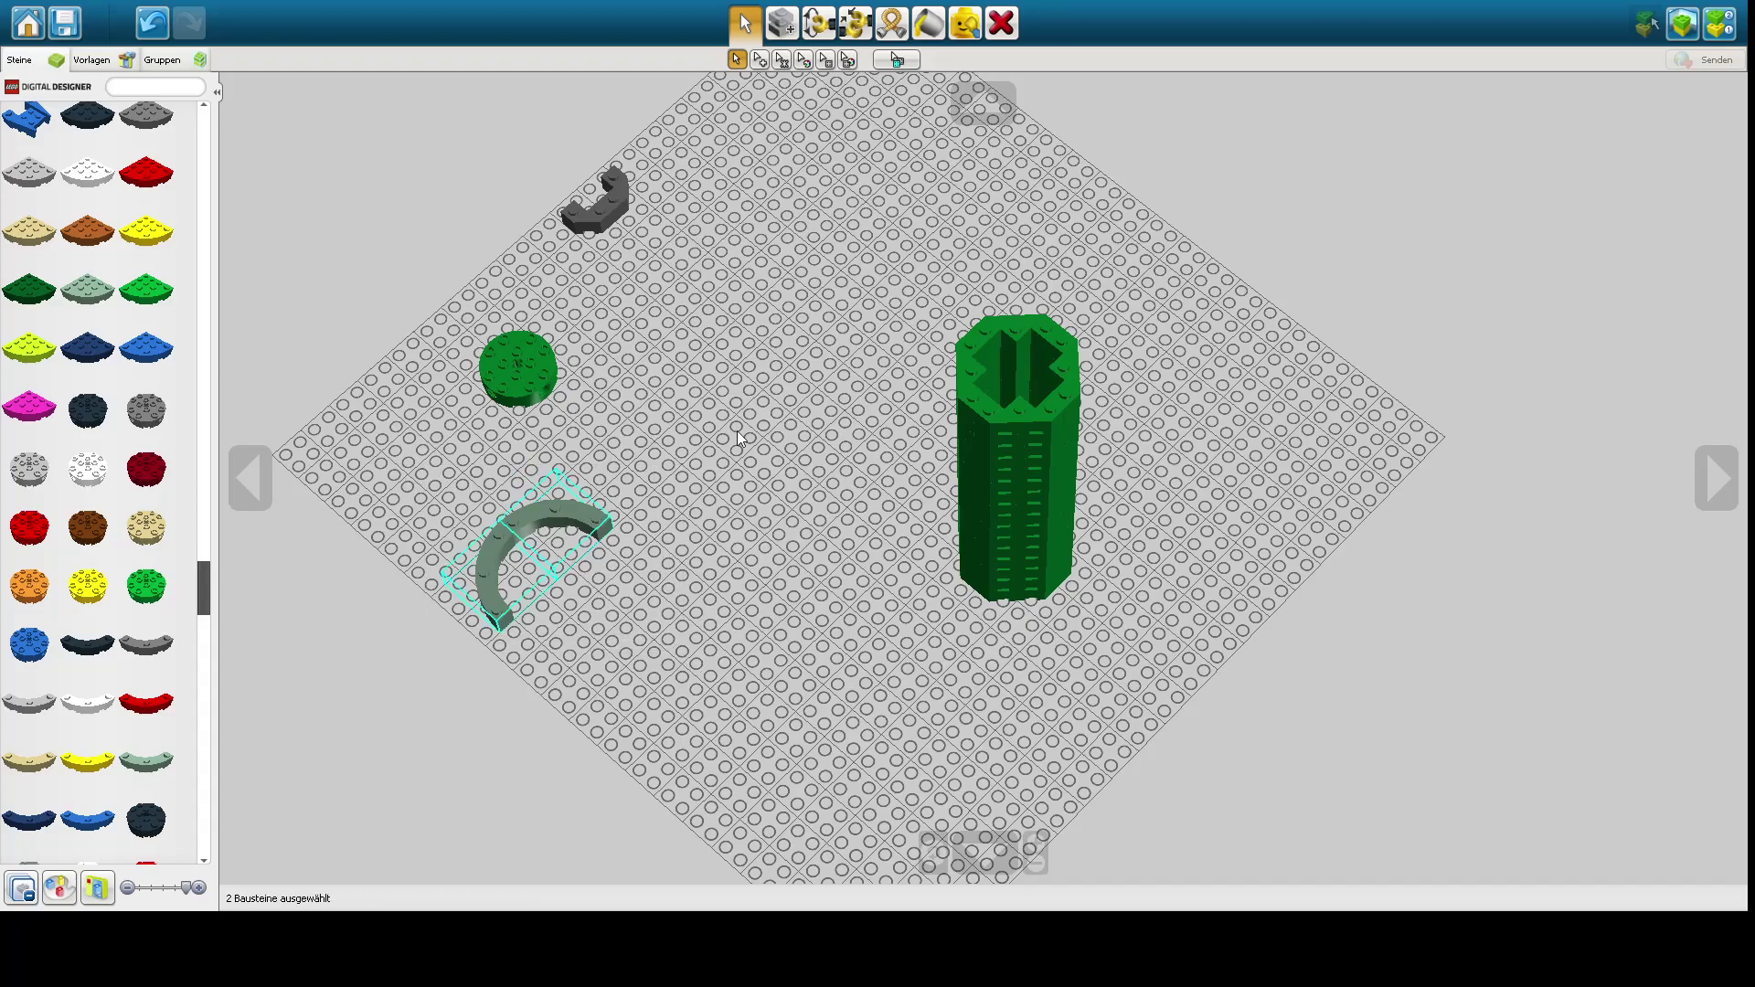
pyautogui.click(792, 35)
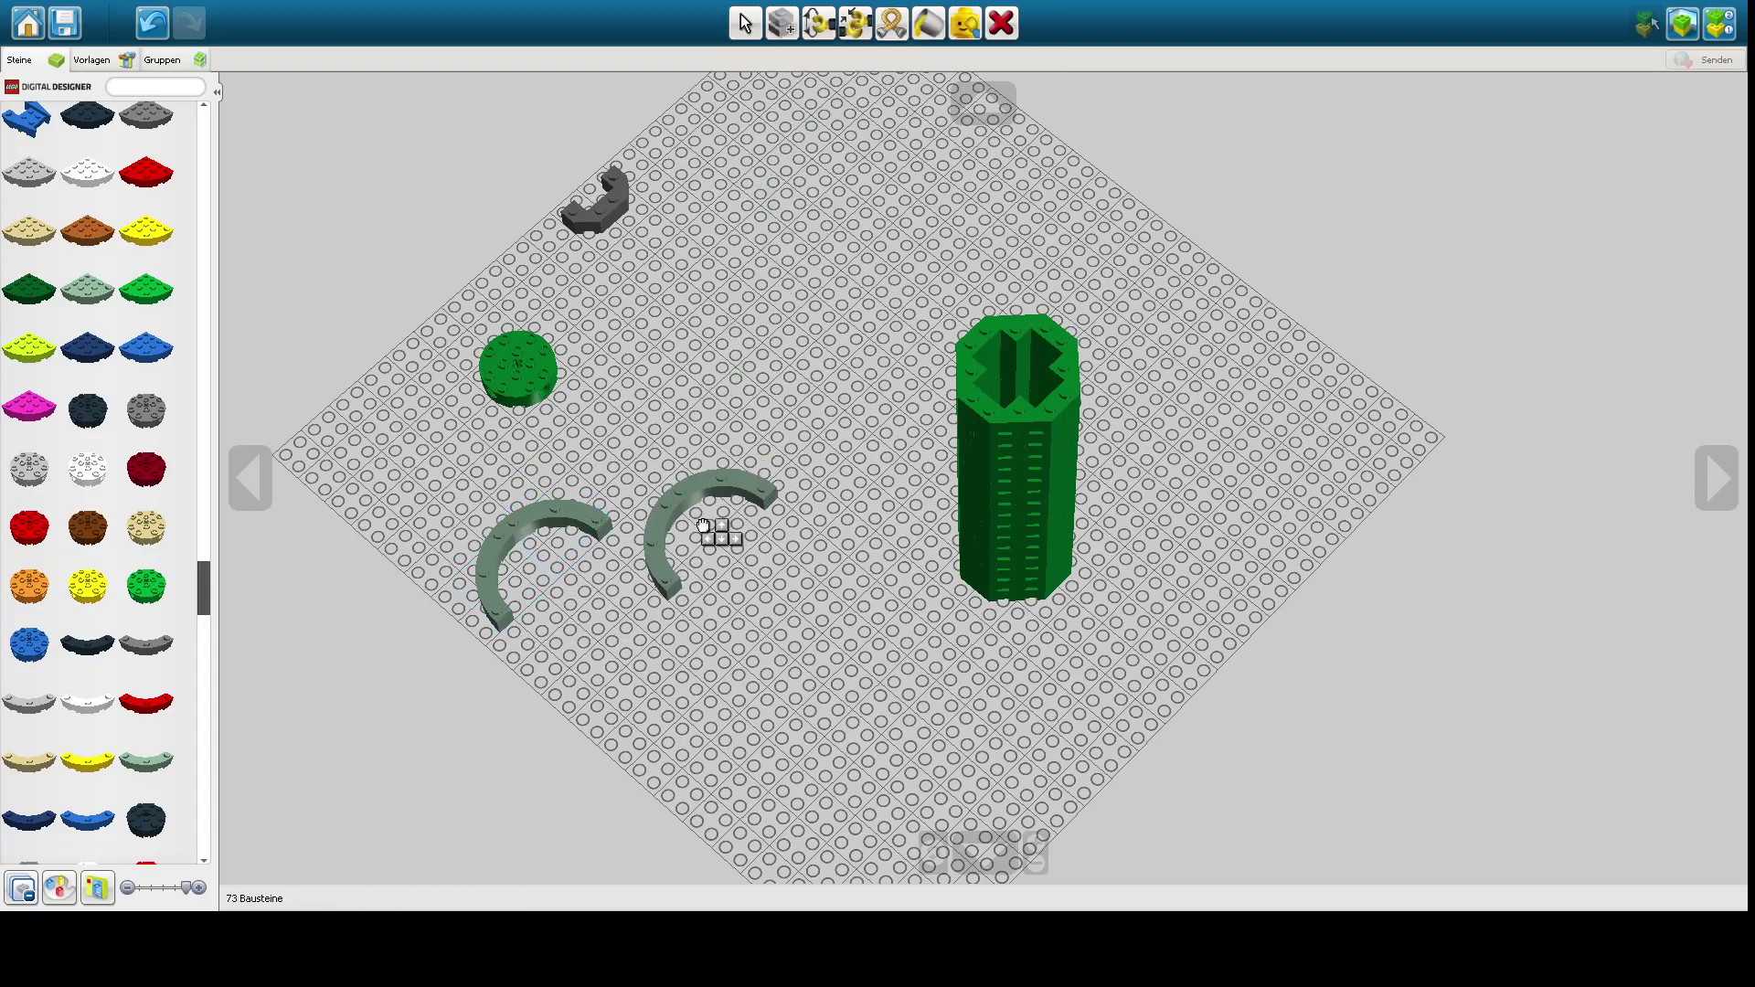
pyautogui.press('Left')
pyautogui.press('Left')
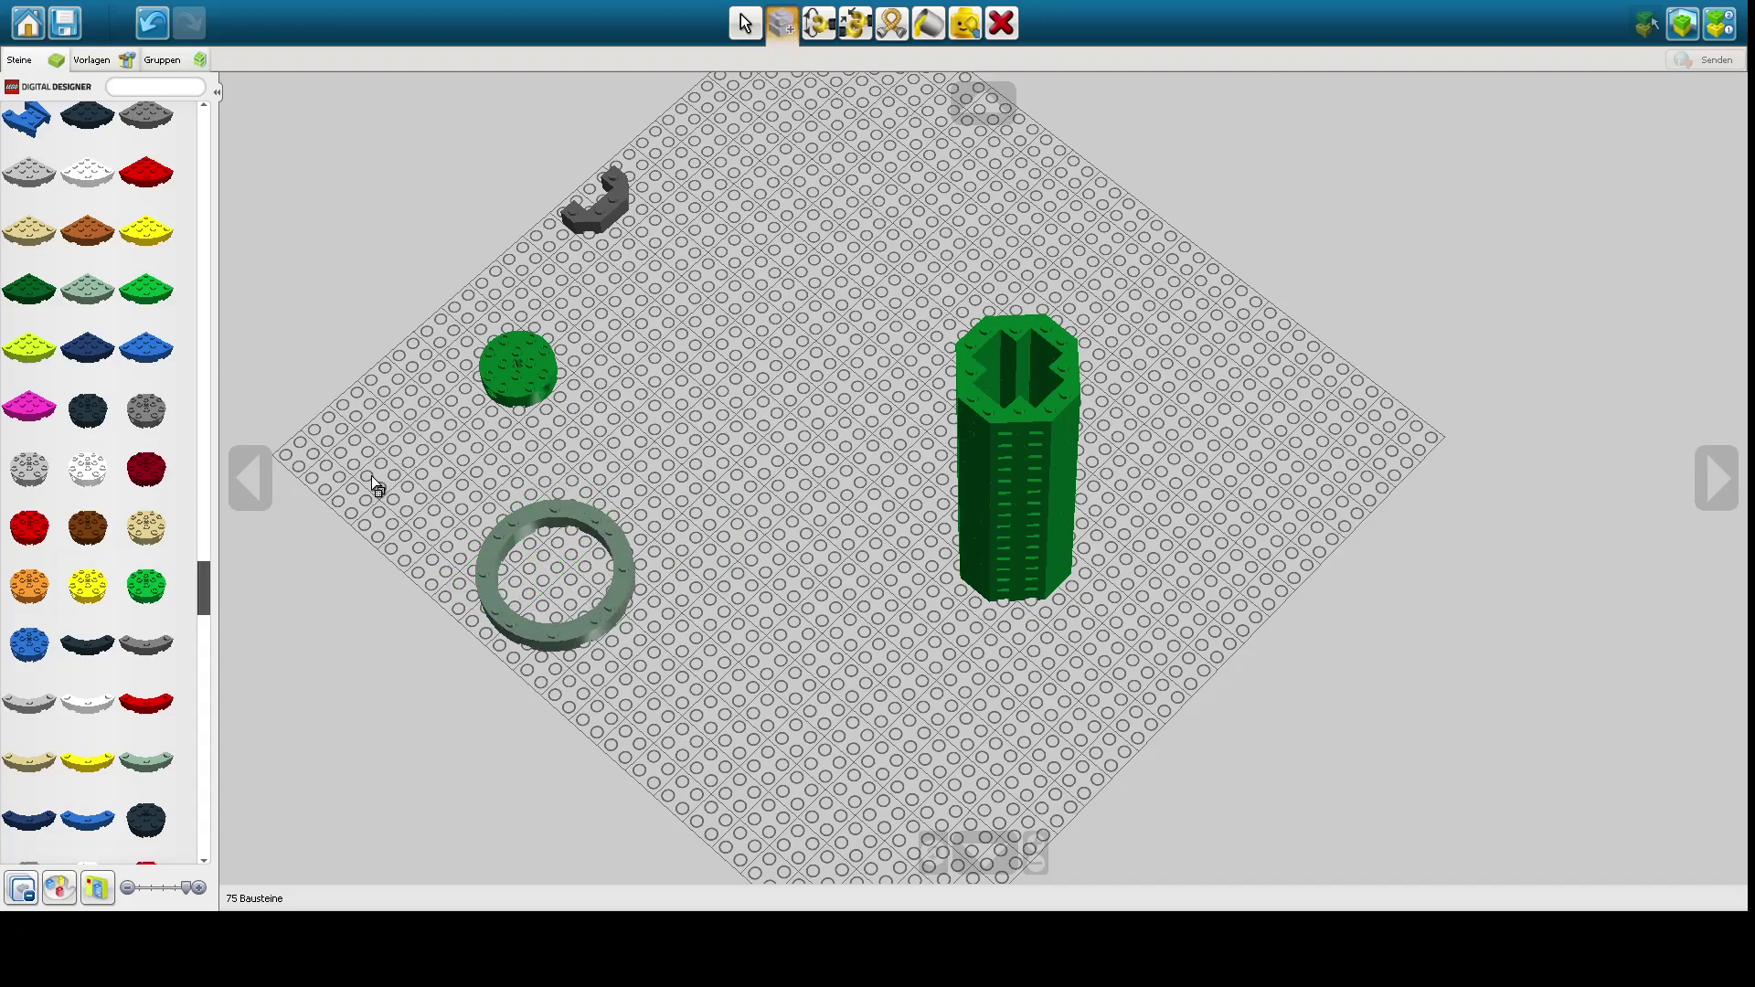
pyautogui.moveTo(371, 475); pyautogui.dragTo(466, 502)
pyautogui.moveTo(563, 581); pyautogui.dragTo(691, 723)
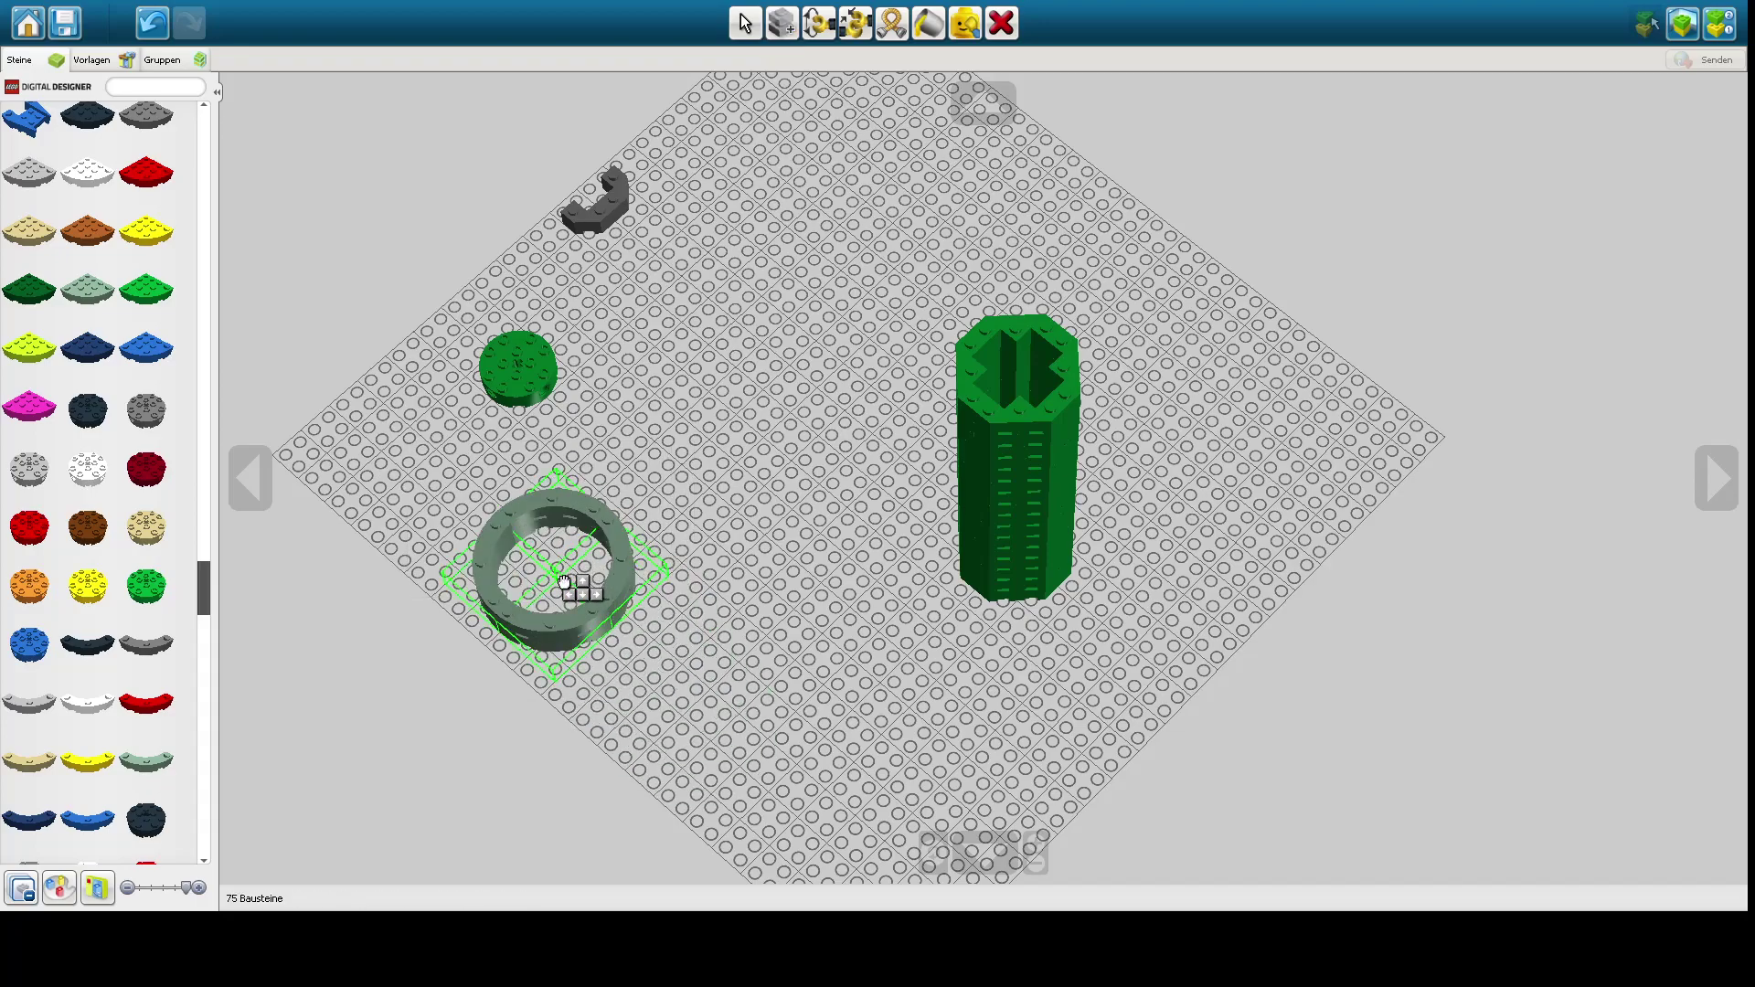
# - Try to stack a copy of the two-layer grey-green ring on the original, and undo the placement
pyautogui.moveTo(546, 565)
pyautogui.mouseDown()
pyautogui.moveTo(717, 717)
pyautogui.moveTo(786, 742)
pyautogui.mouseUp()
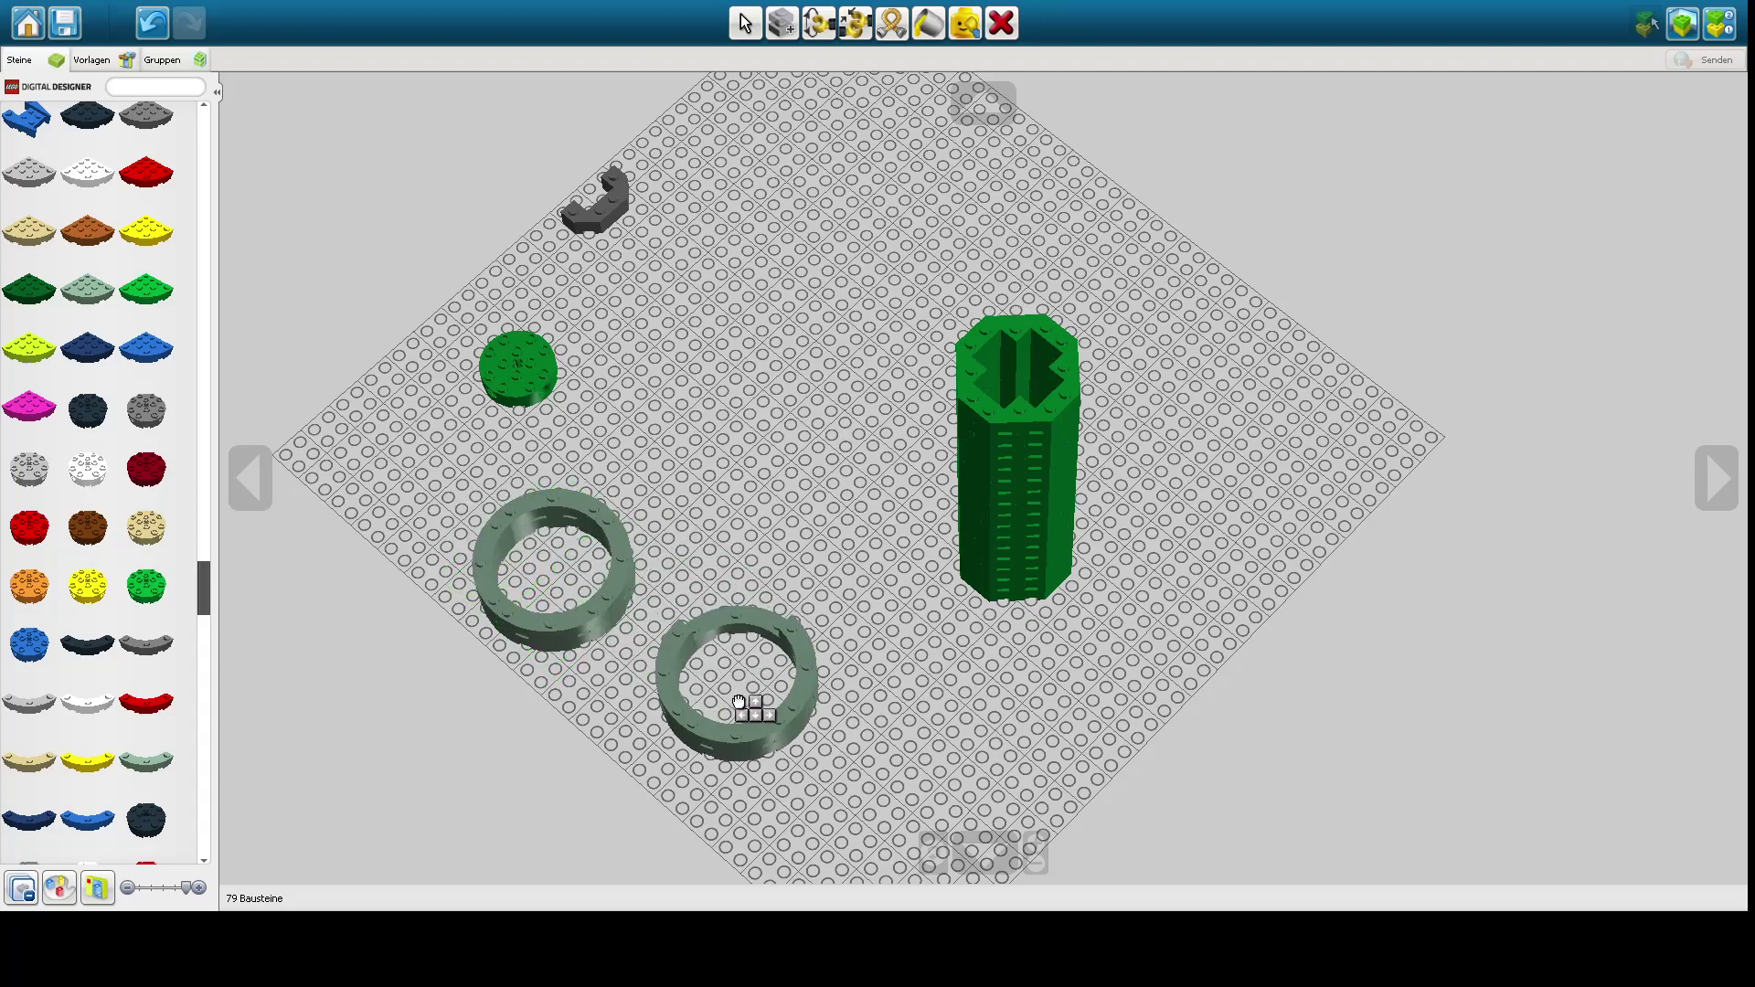
pyautogui.click(554, 563)
pyautogui.moveTo(645, 700); pyautogui.dragTo(716, 550, button='right')
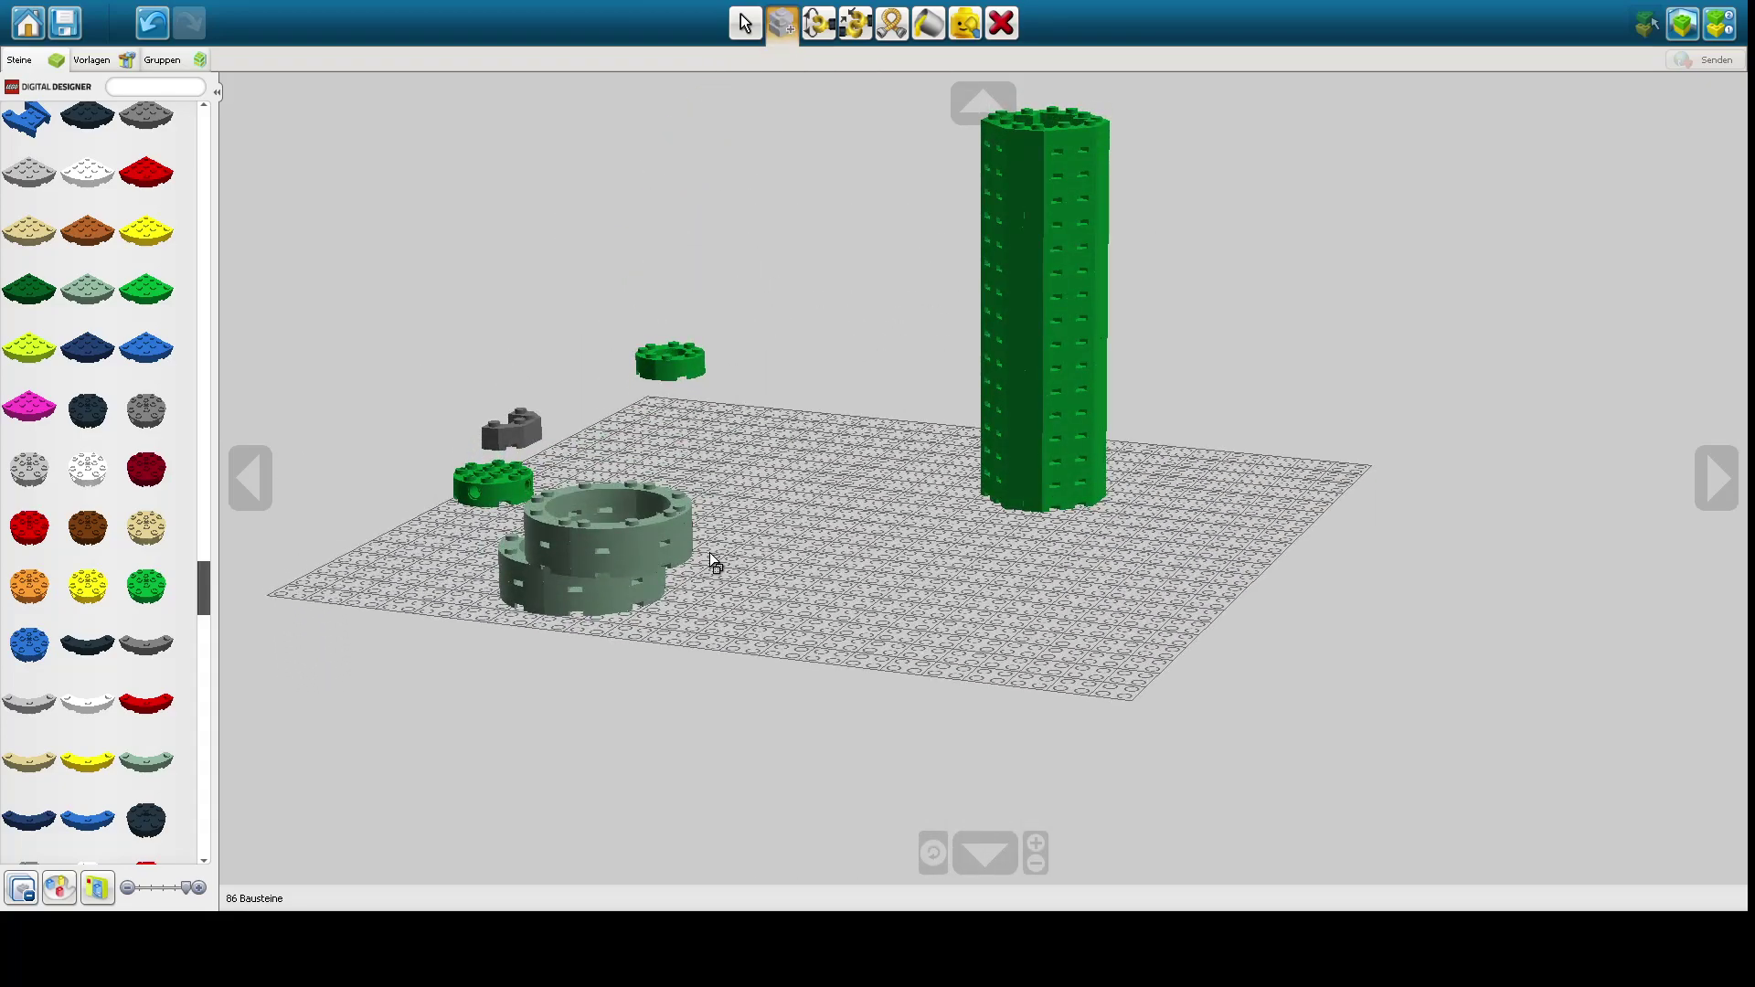
pyautogui.hotkey('ctrl', 'z')
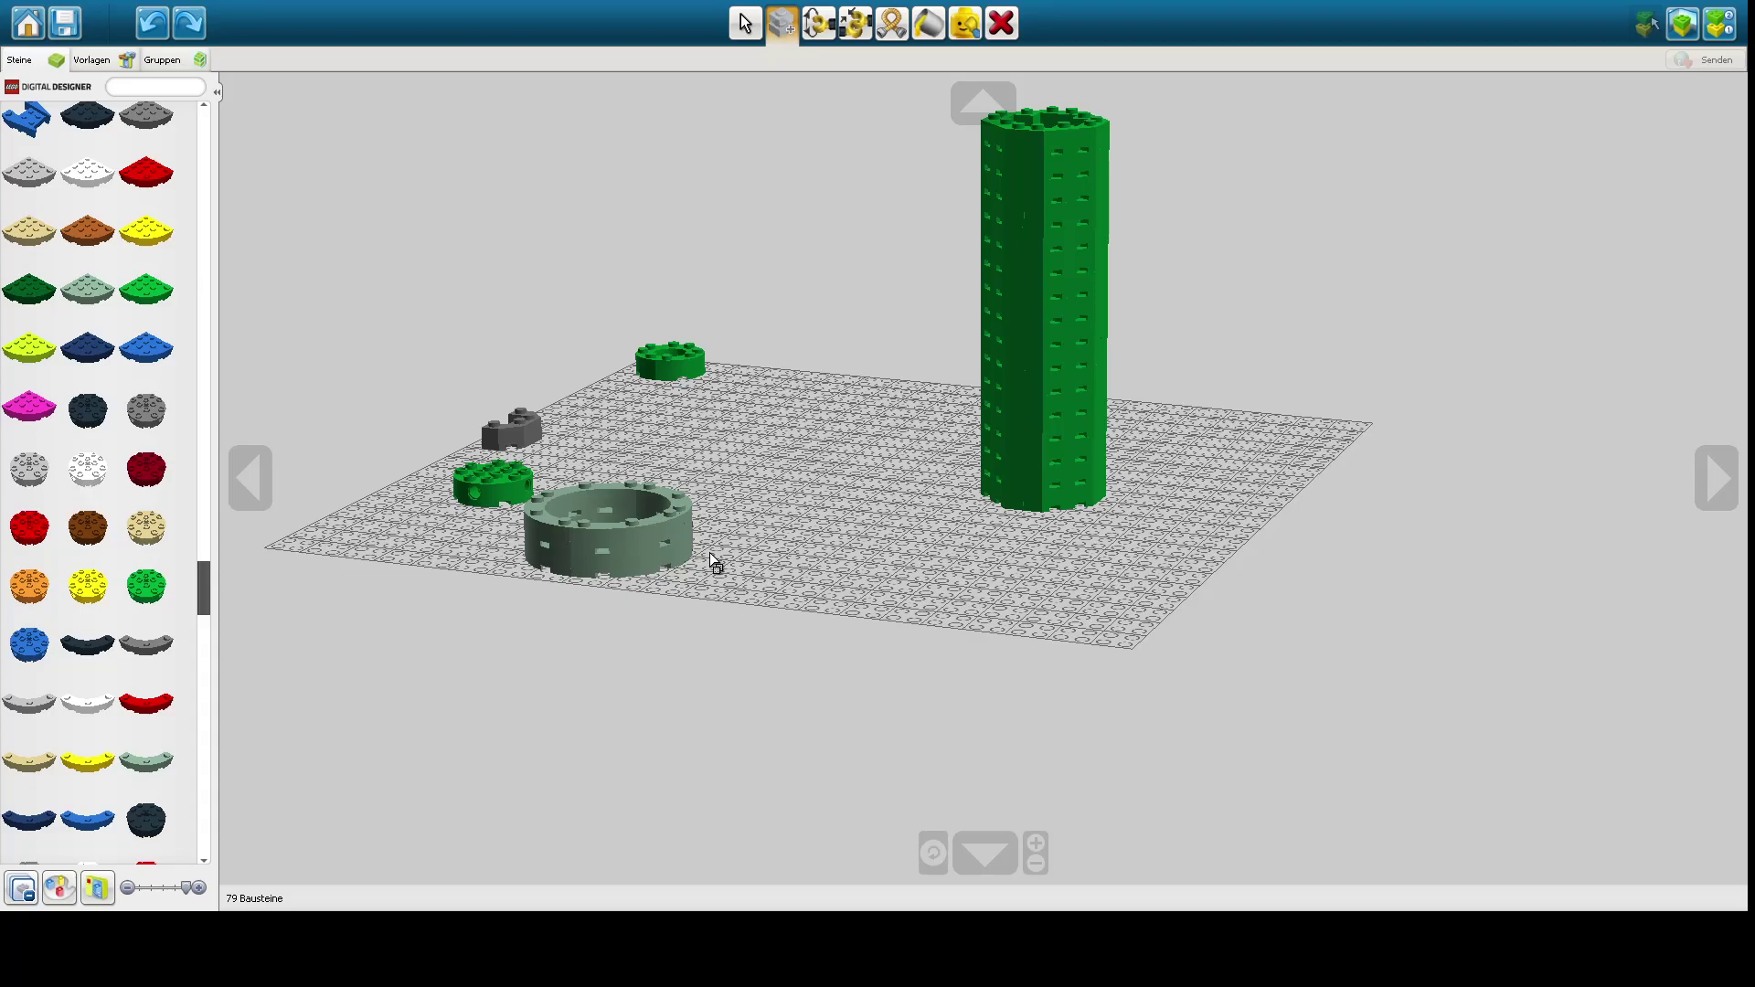
pyautogui.moveTo(952, 365); pyautogui.dragTo(1047, 557, button='right')
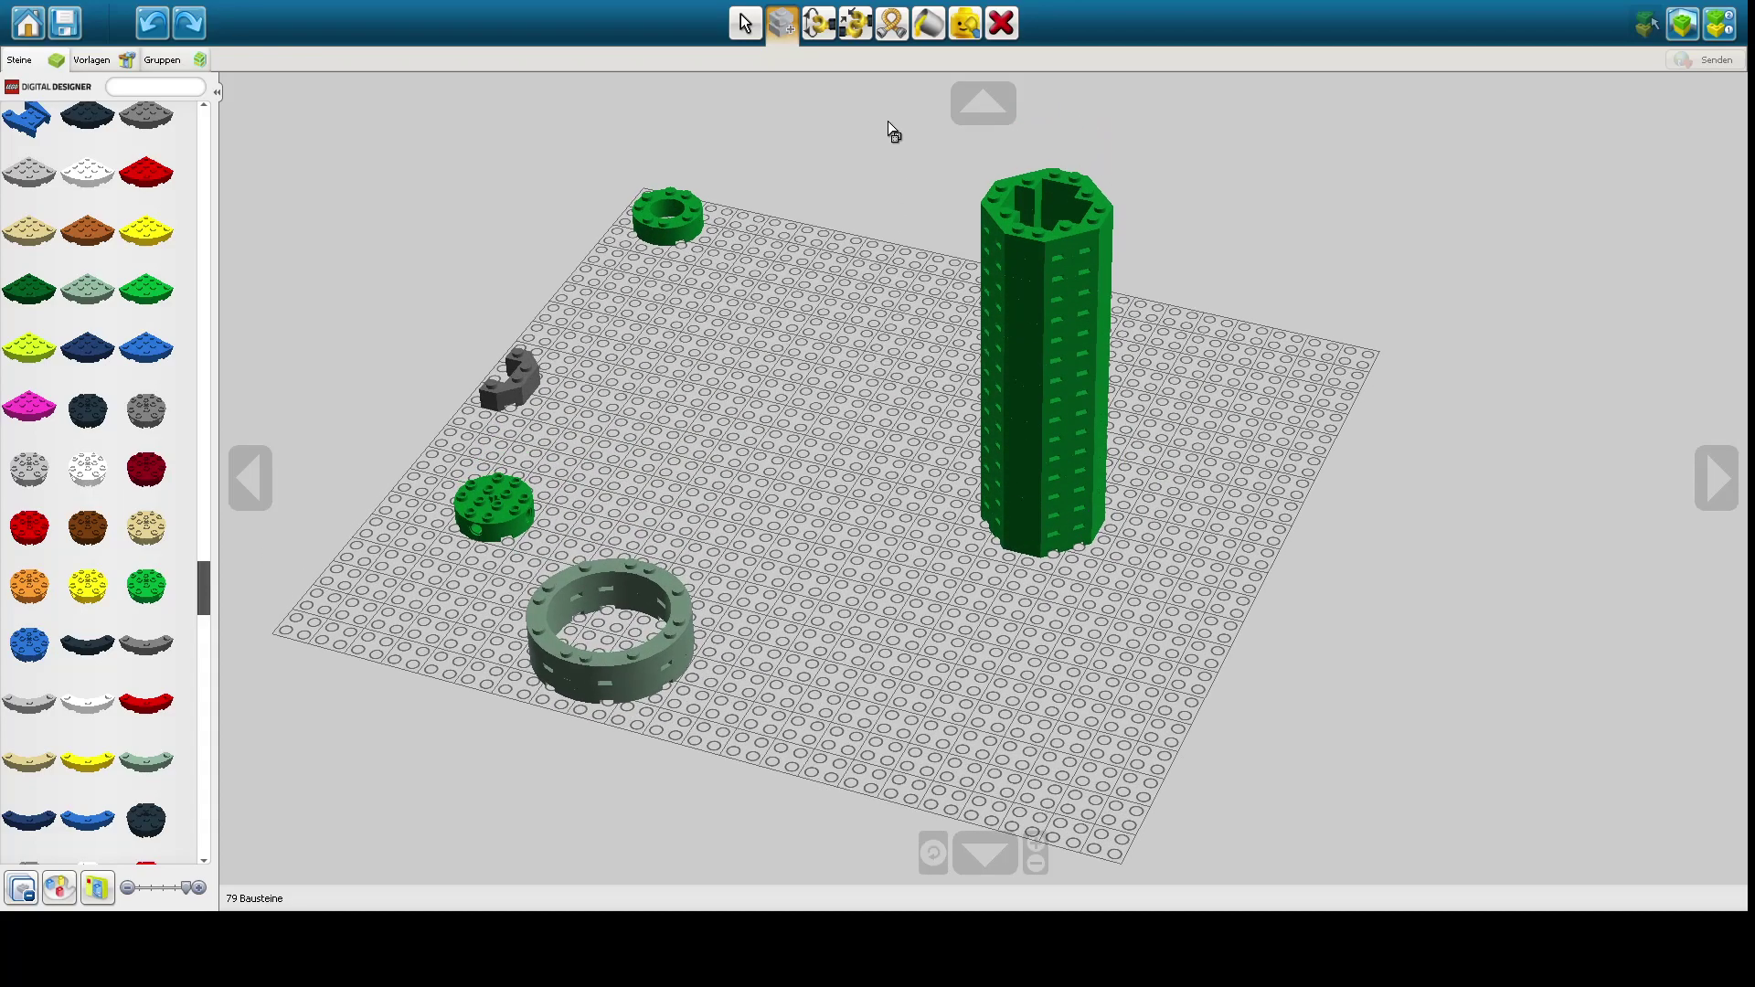
pyautogui.moveTo(886, 120); pyautogui.dragTo(1234, 672)
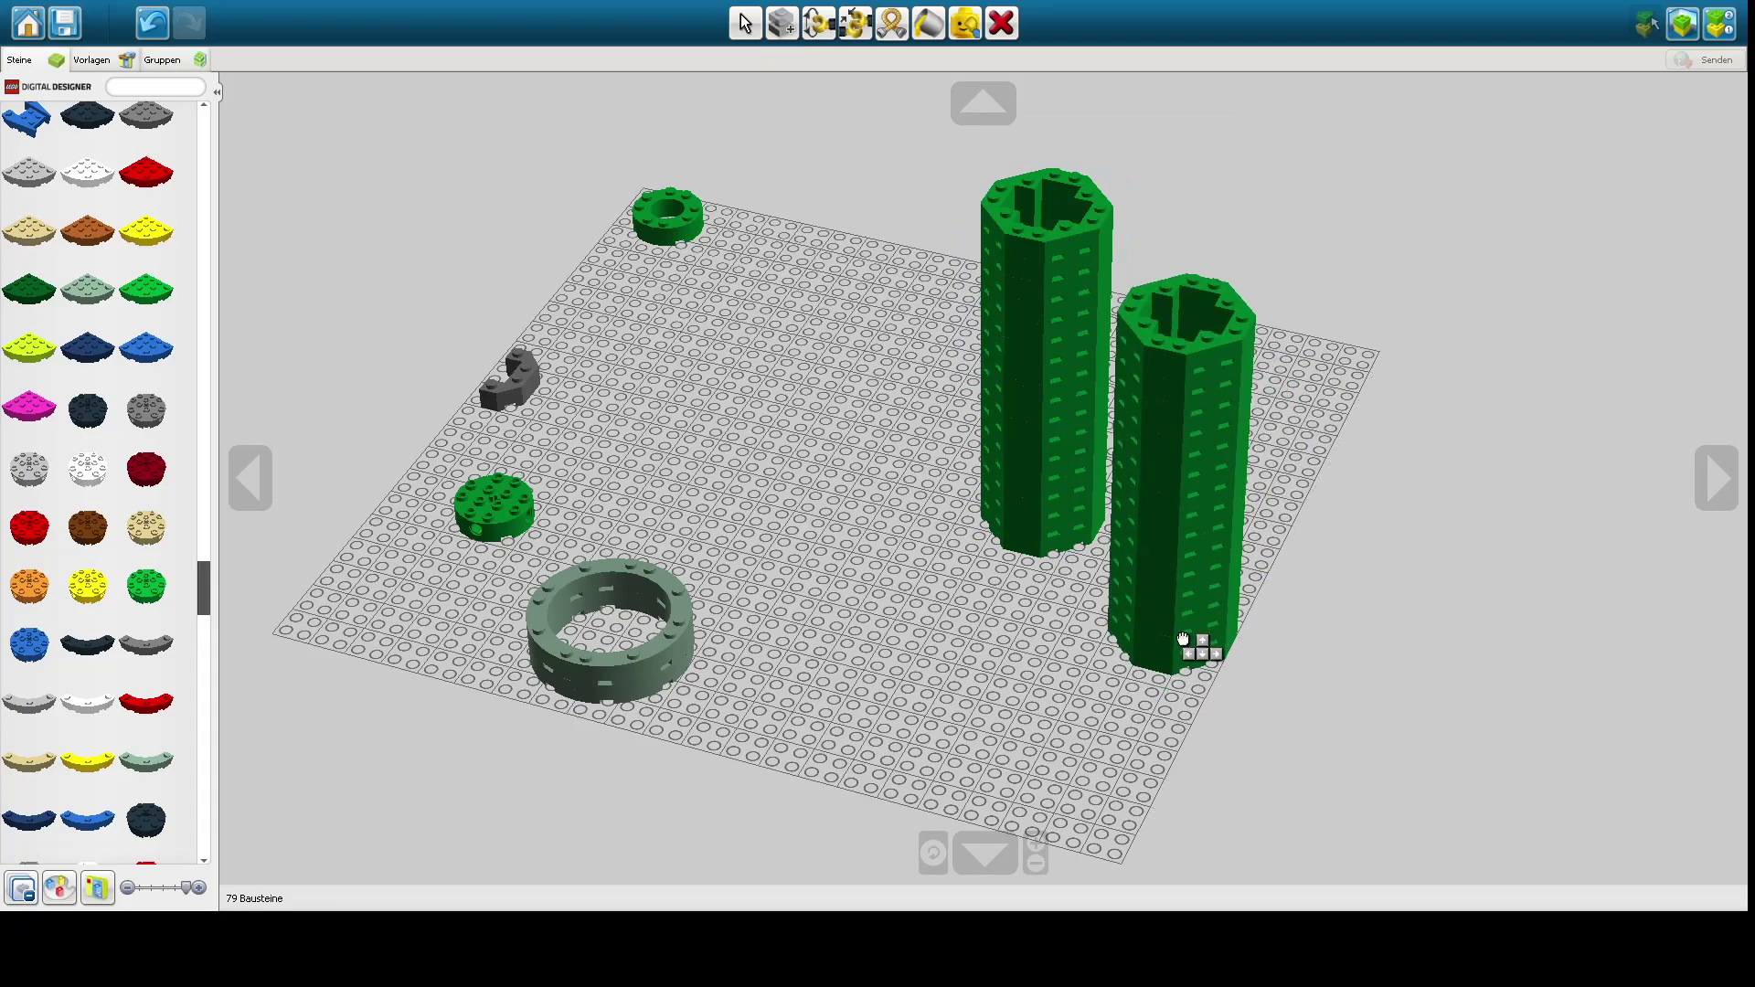
pyautogui.press('Escape')
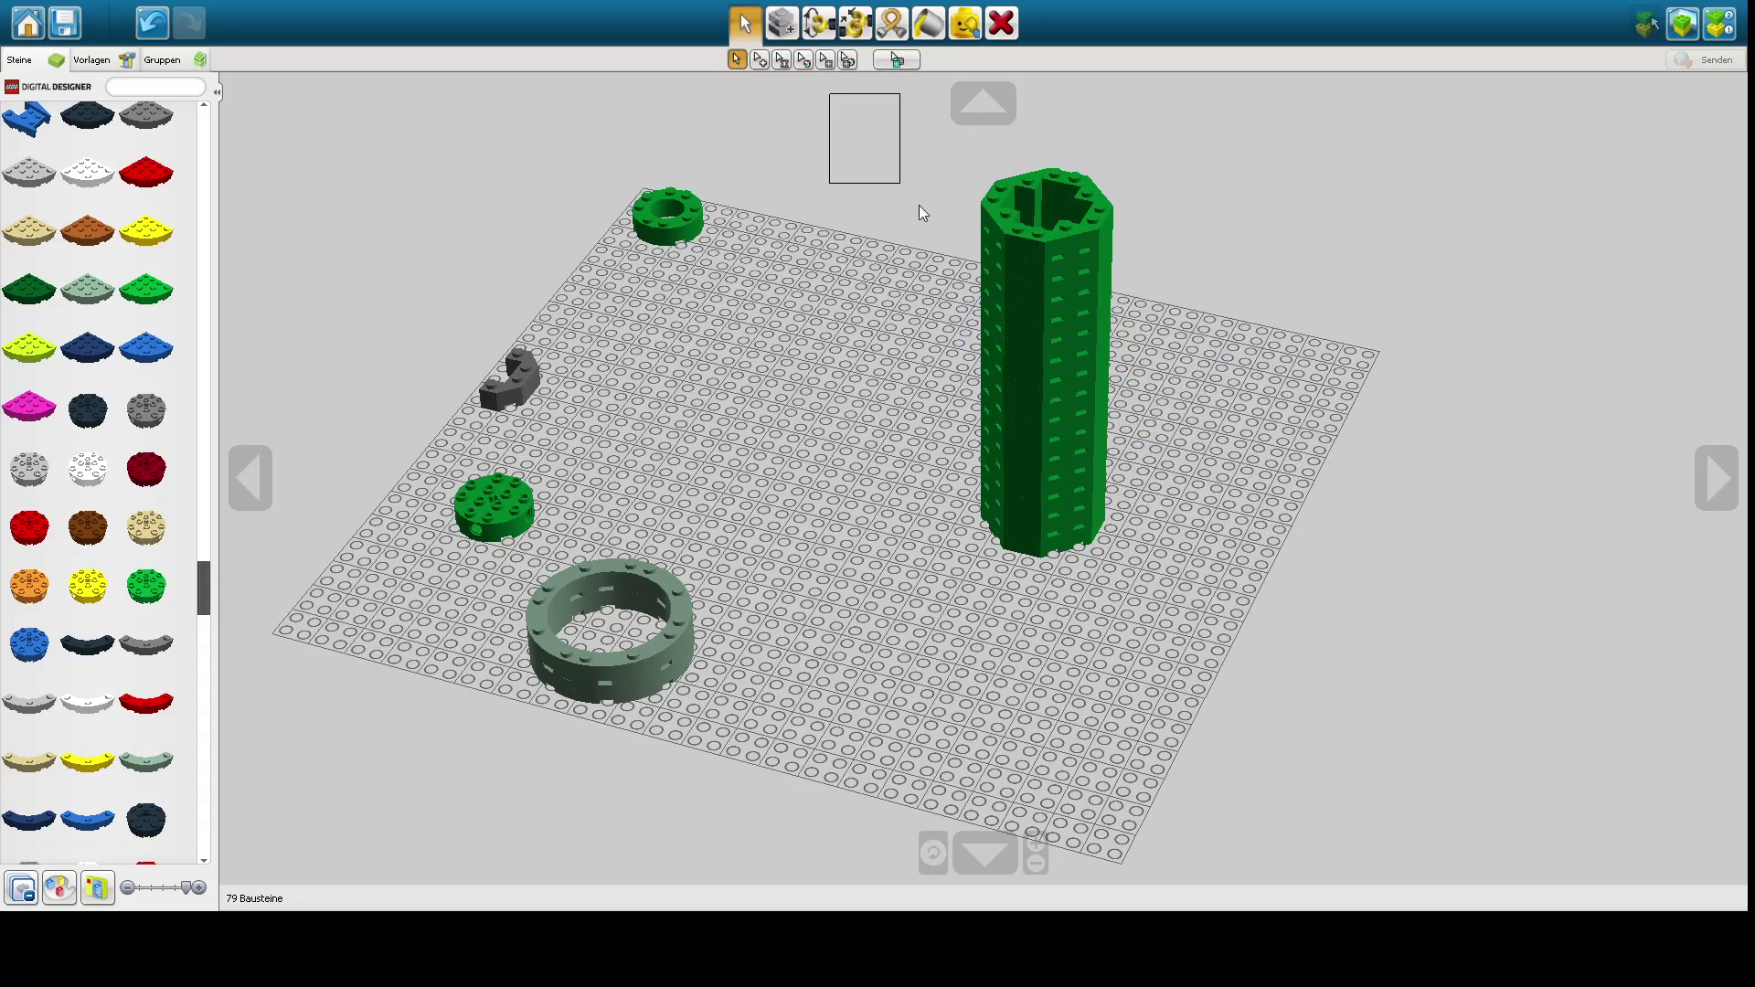
# - Select all the bricks of the green octagonal tower and delete them
pyautogui.moveTo(923, 213); pyautogui.dragTo(1247, 687)
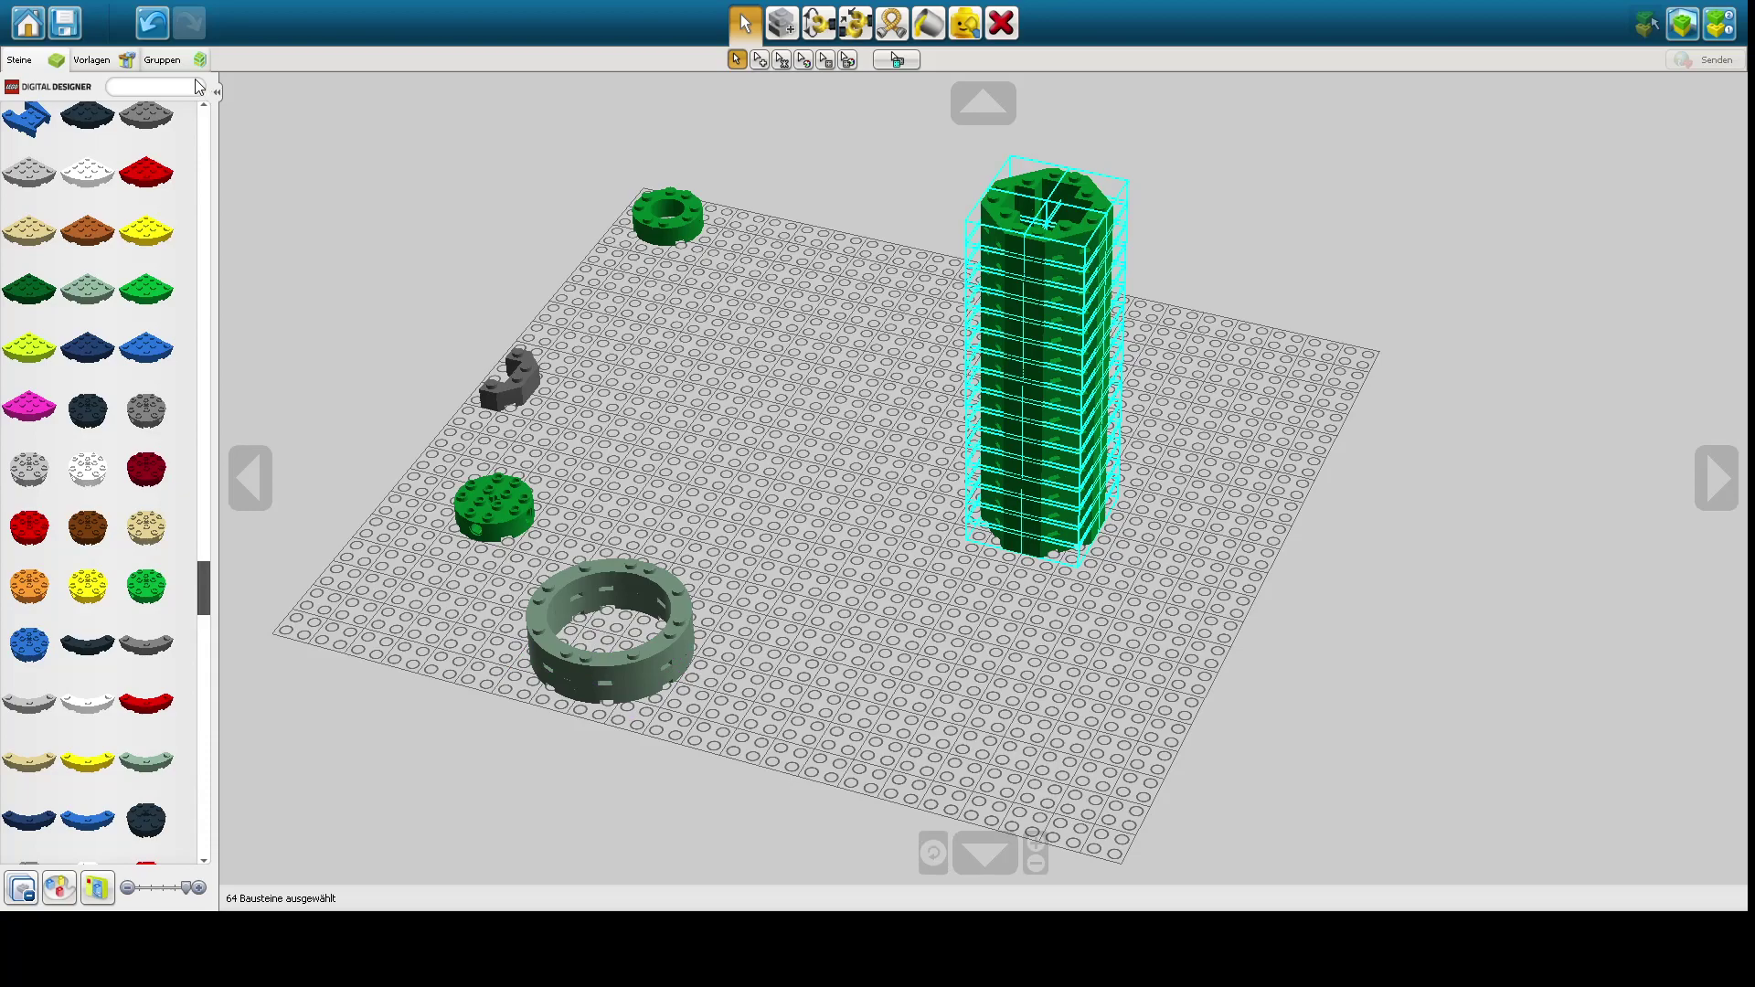
pyautogui.click(92, 60)
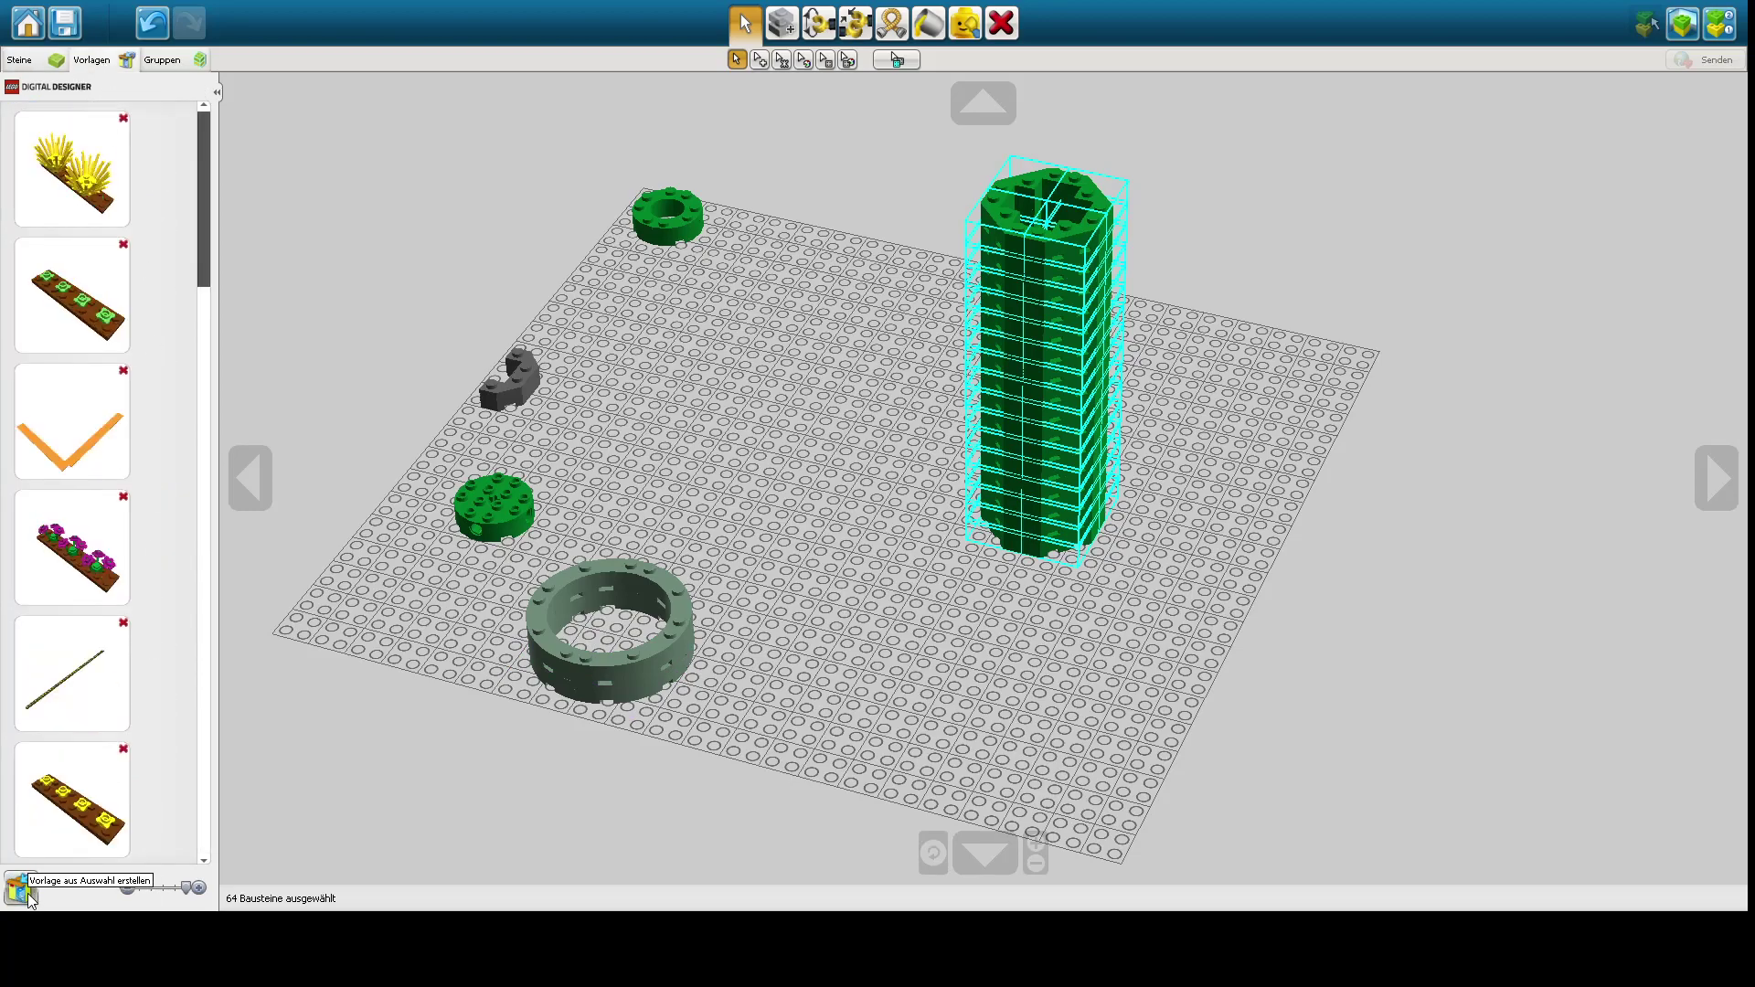
pyautogui.click(1006, 27)
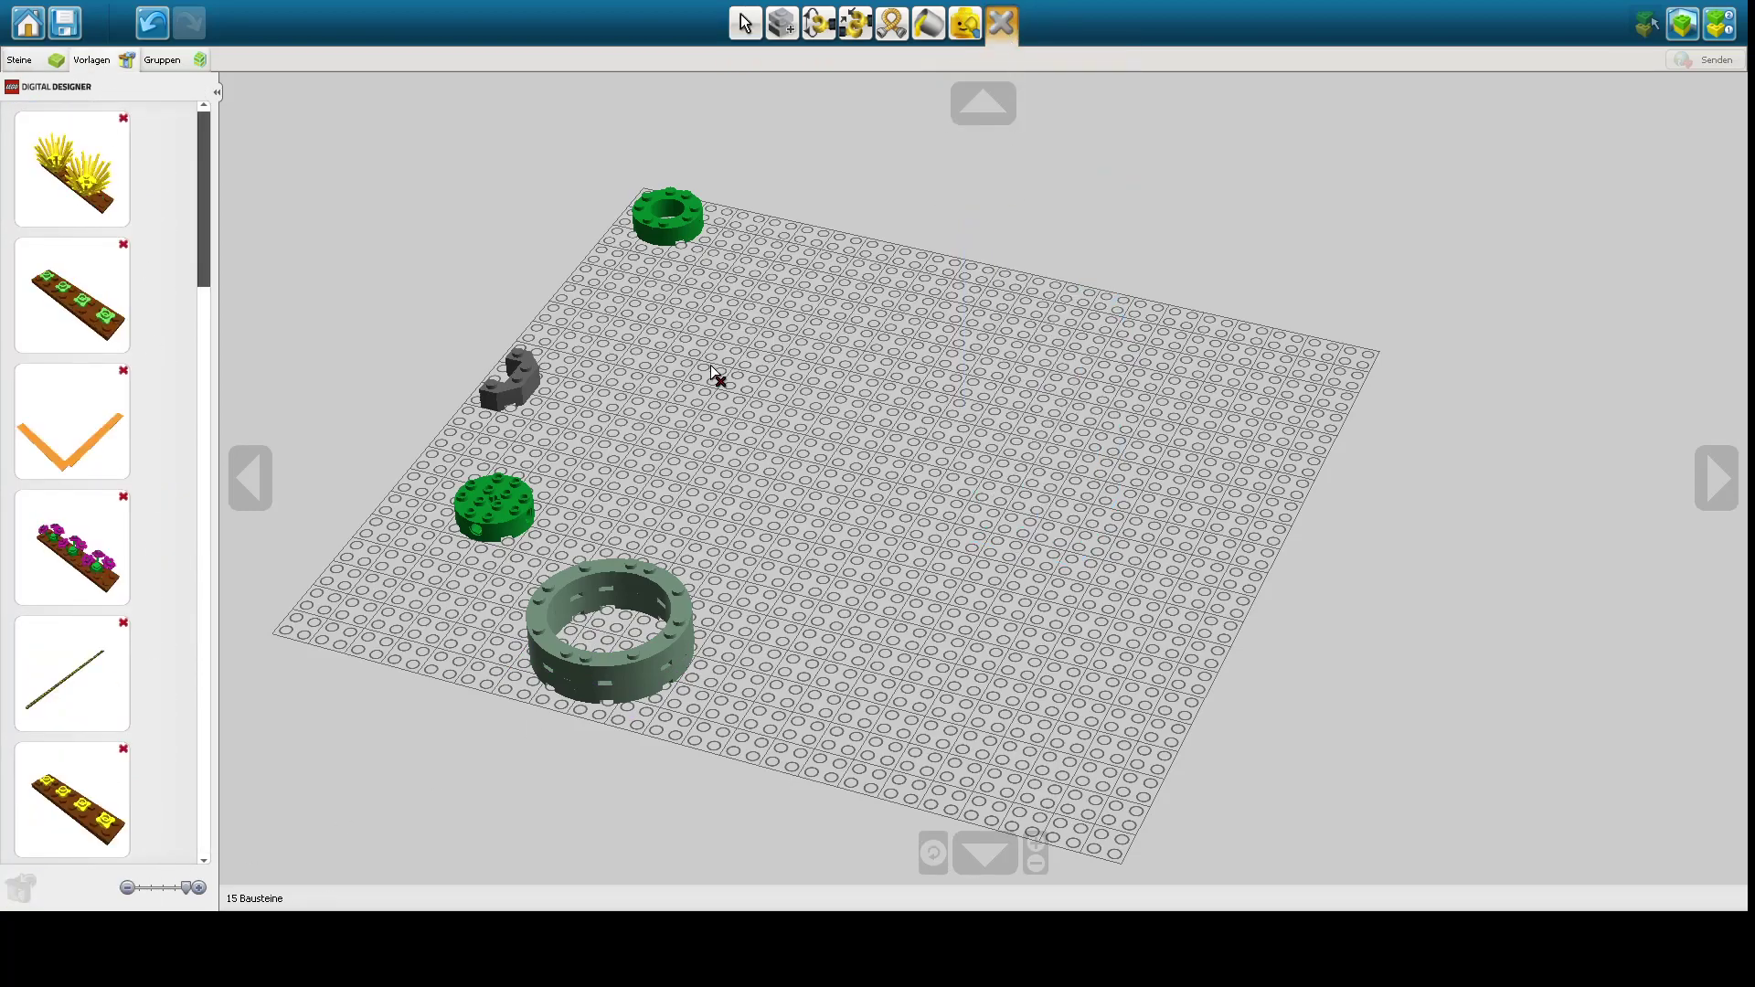
# - Move the solid green round brick near the small green ring, and the two-layer grey-green ring to an open area of the grid
pyautogui.press('v')
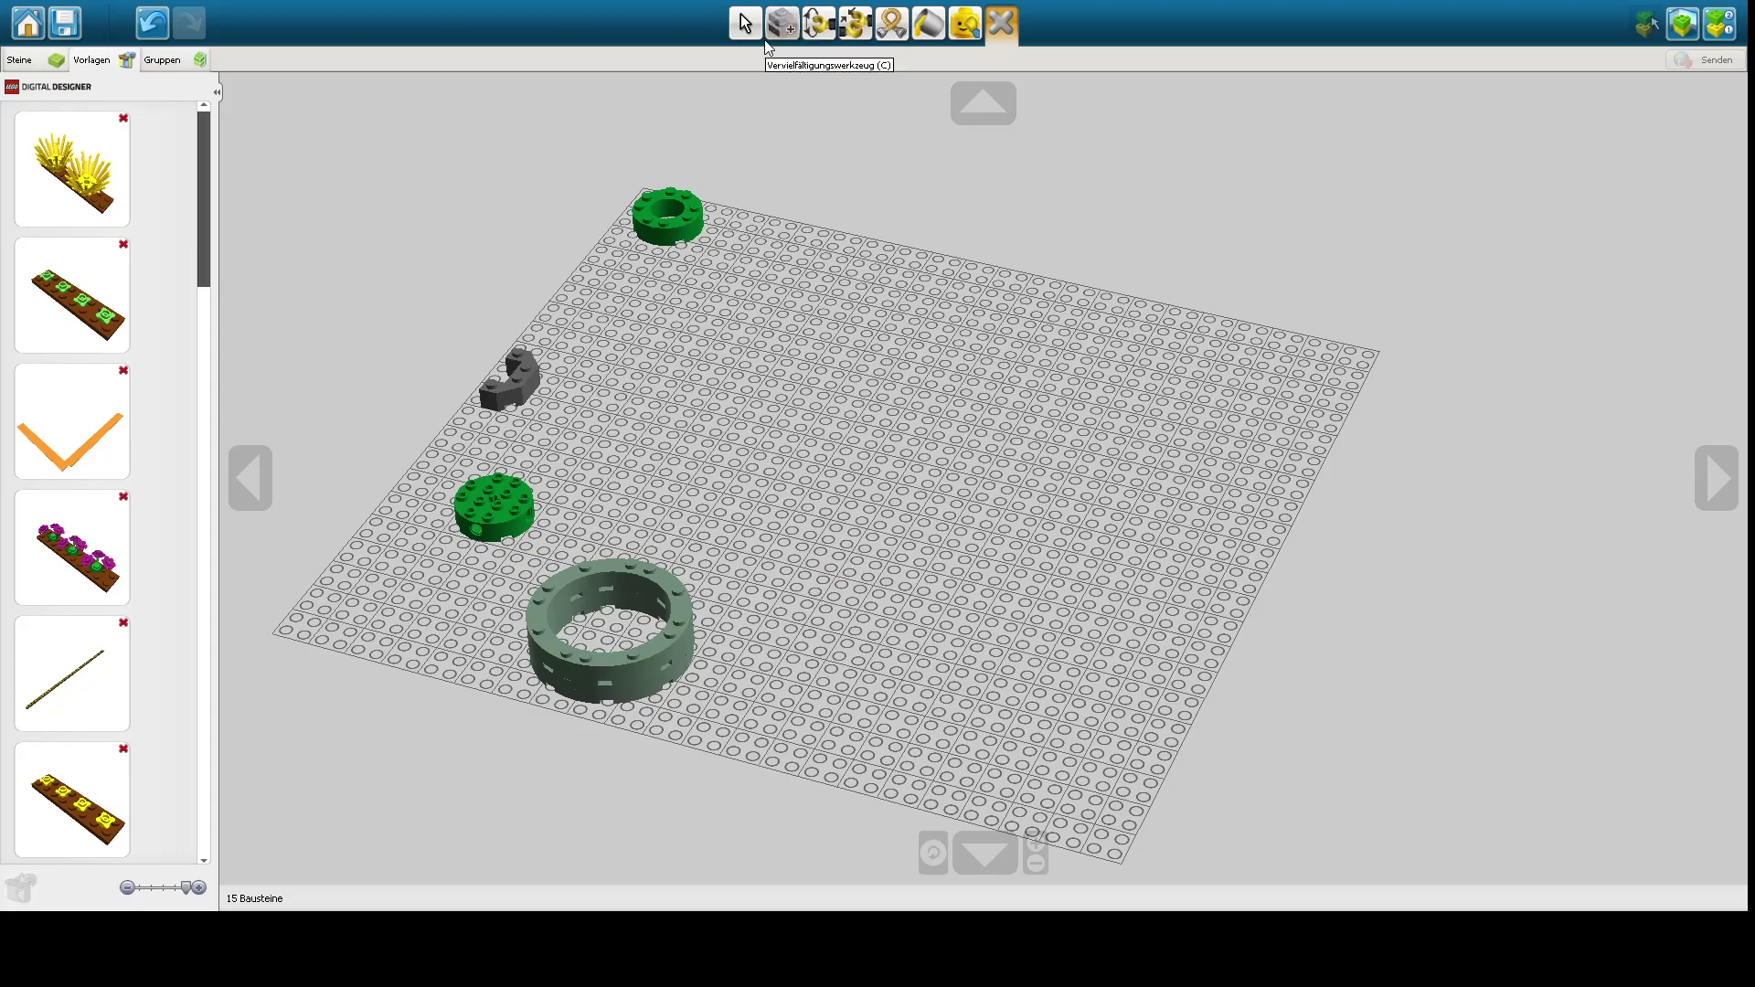
pyautogui.moveTo(512, 538); pyautogui.dragTo(571, 271)
pyautogui.moveTo(448, 530); pyautogui.dragTo(820, 787)
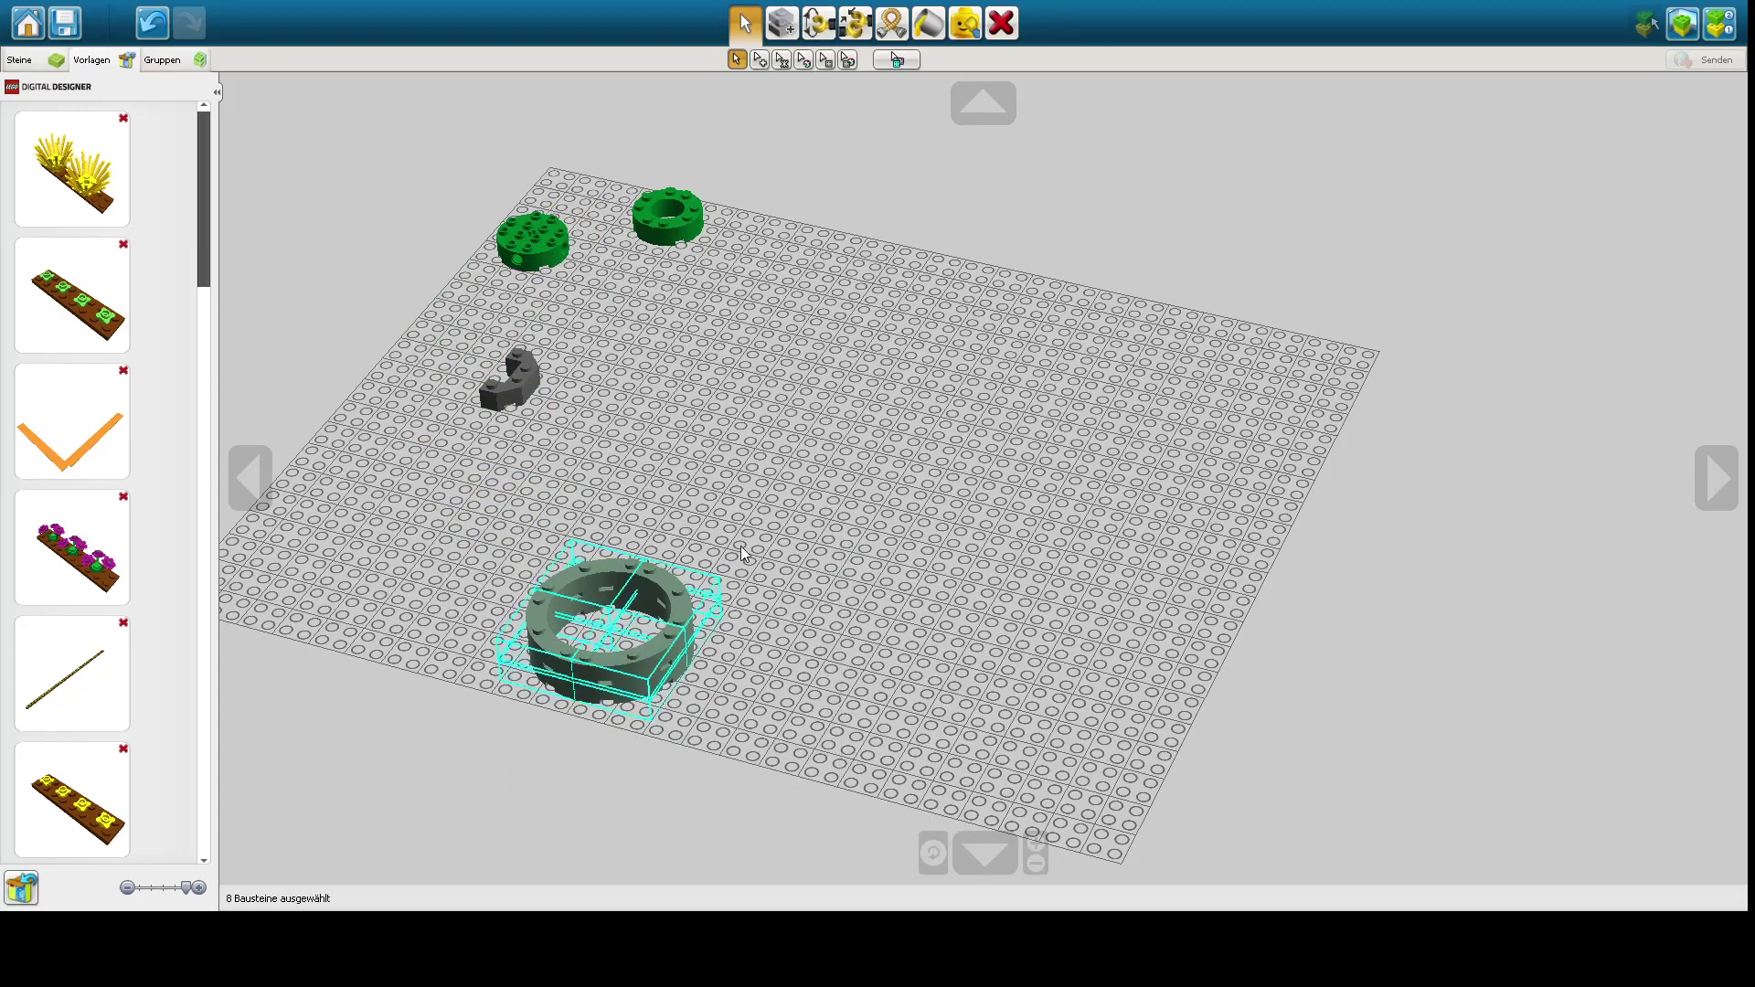
pyautogui.moveTo(558, 696); pyautogui.dragTo(960, 517)
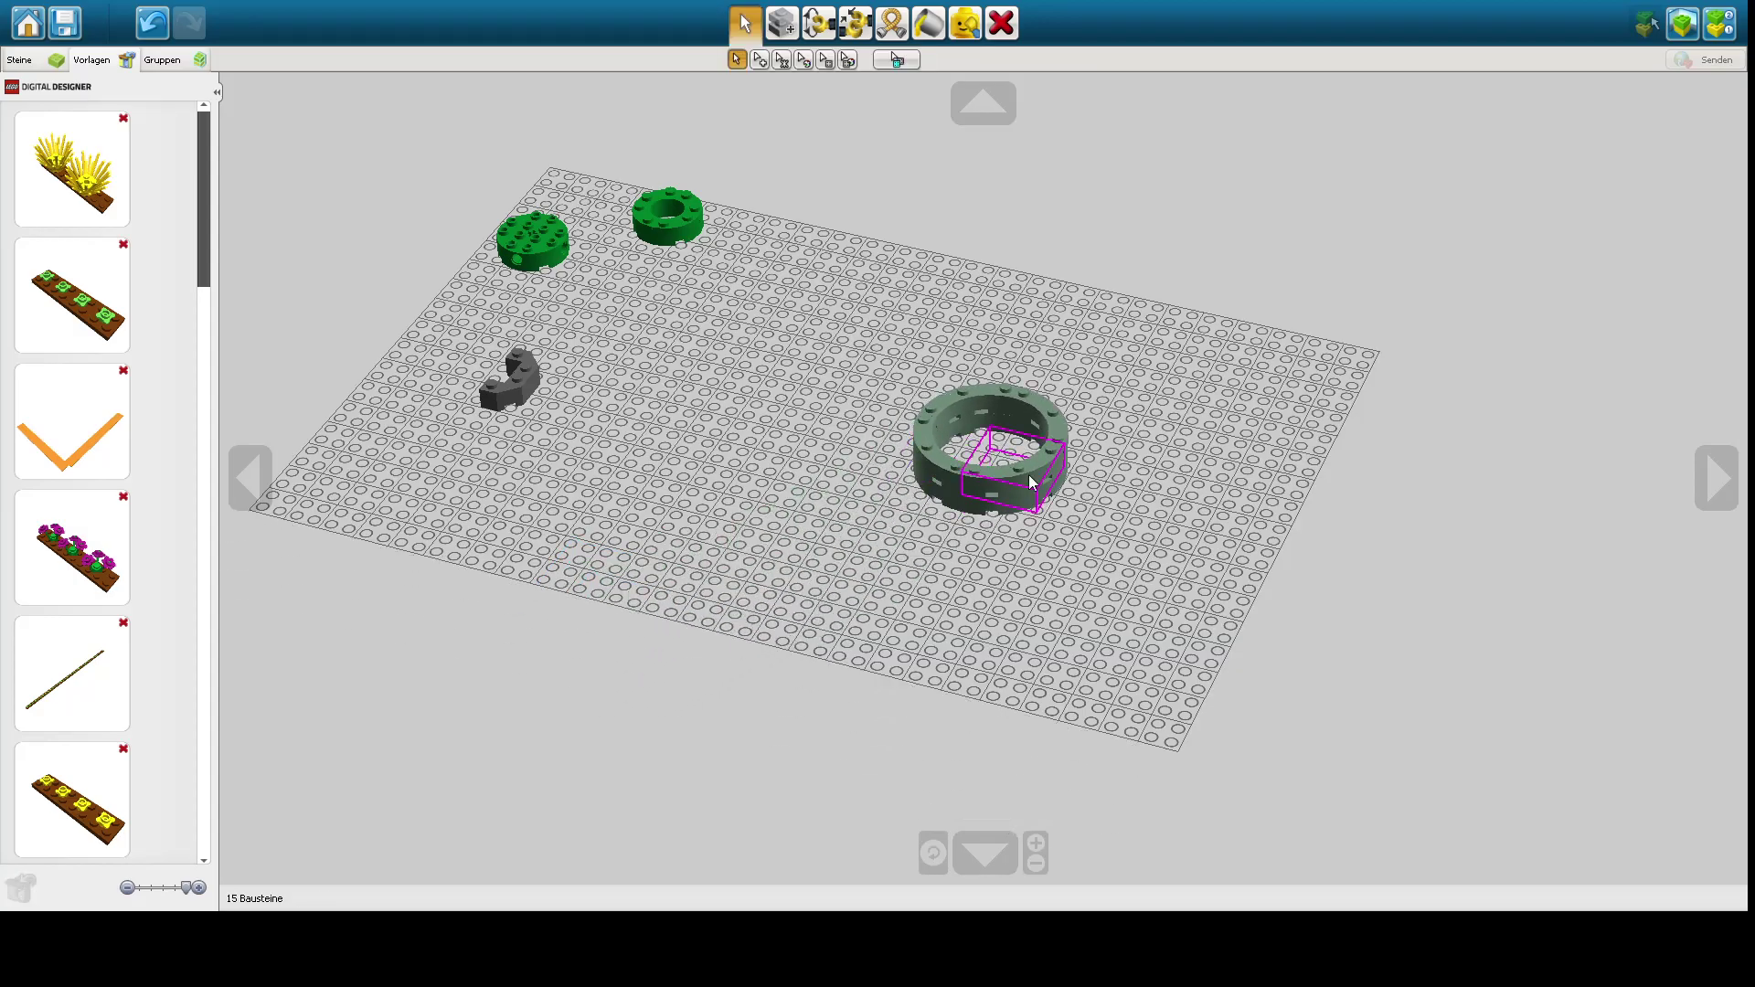
# - Build a round tower by duplicating the two-layer grey-green ring and stacking the copies, doubling the height three times
pyautogui.click(954, 545)
pyautogui.moveTo(954, 545)
pyautogui.mouseDown(button='right')
pyautogui.moveTo(1038, 554)
pyautogui.moveTo(1013, 573)
pyautogui.moveTo(942, 327)
pyautogui.mouseUp(button='right')
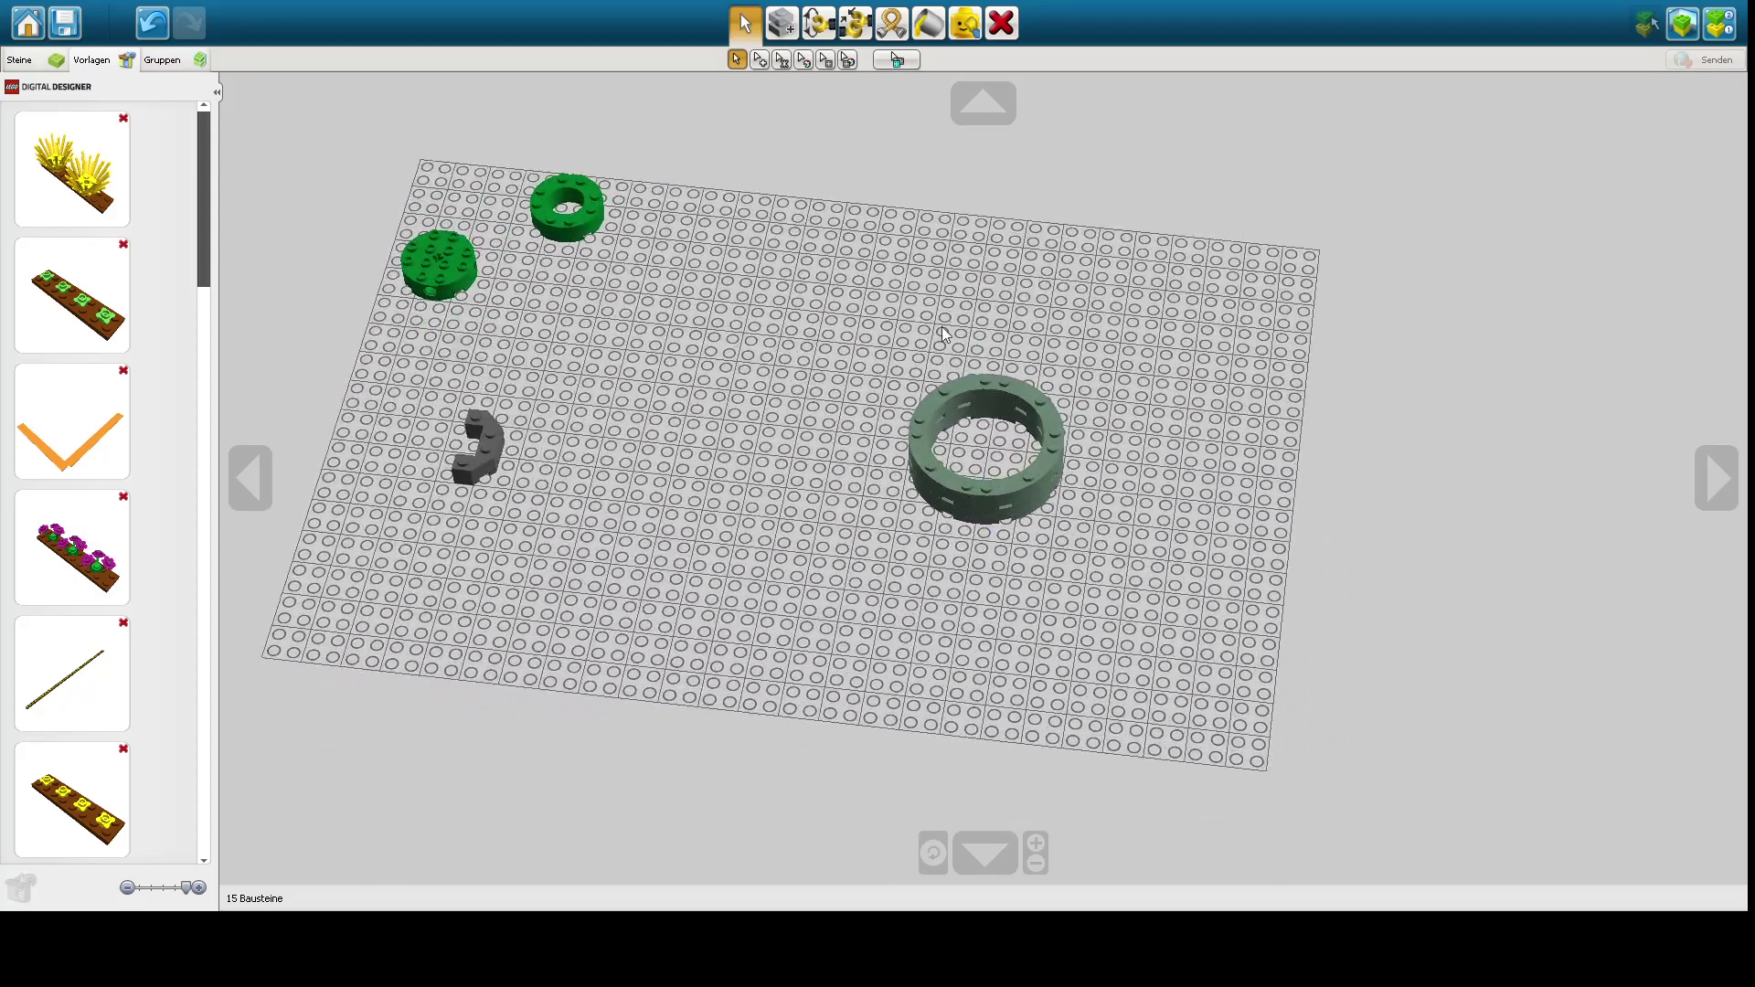
pyautogui.click(786, 26)
pyautogui.moveTo(821, 324); pyautogui.dragTo(1219, 633)
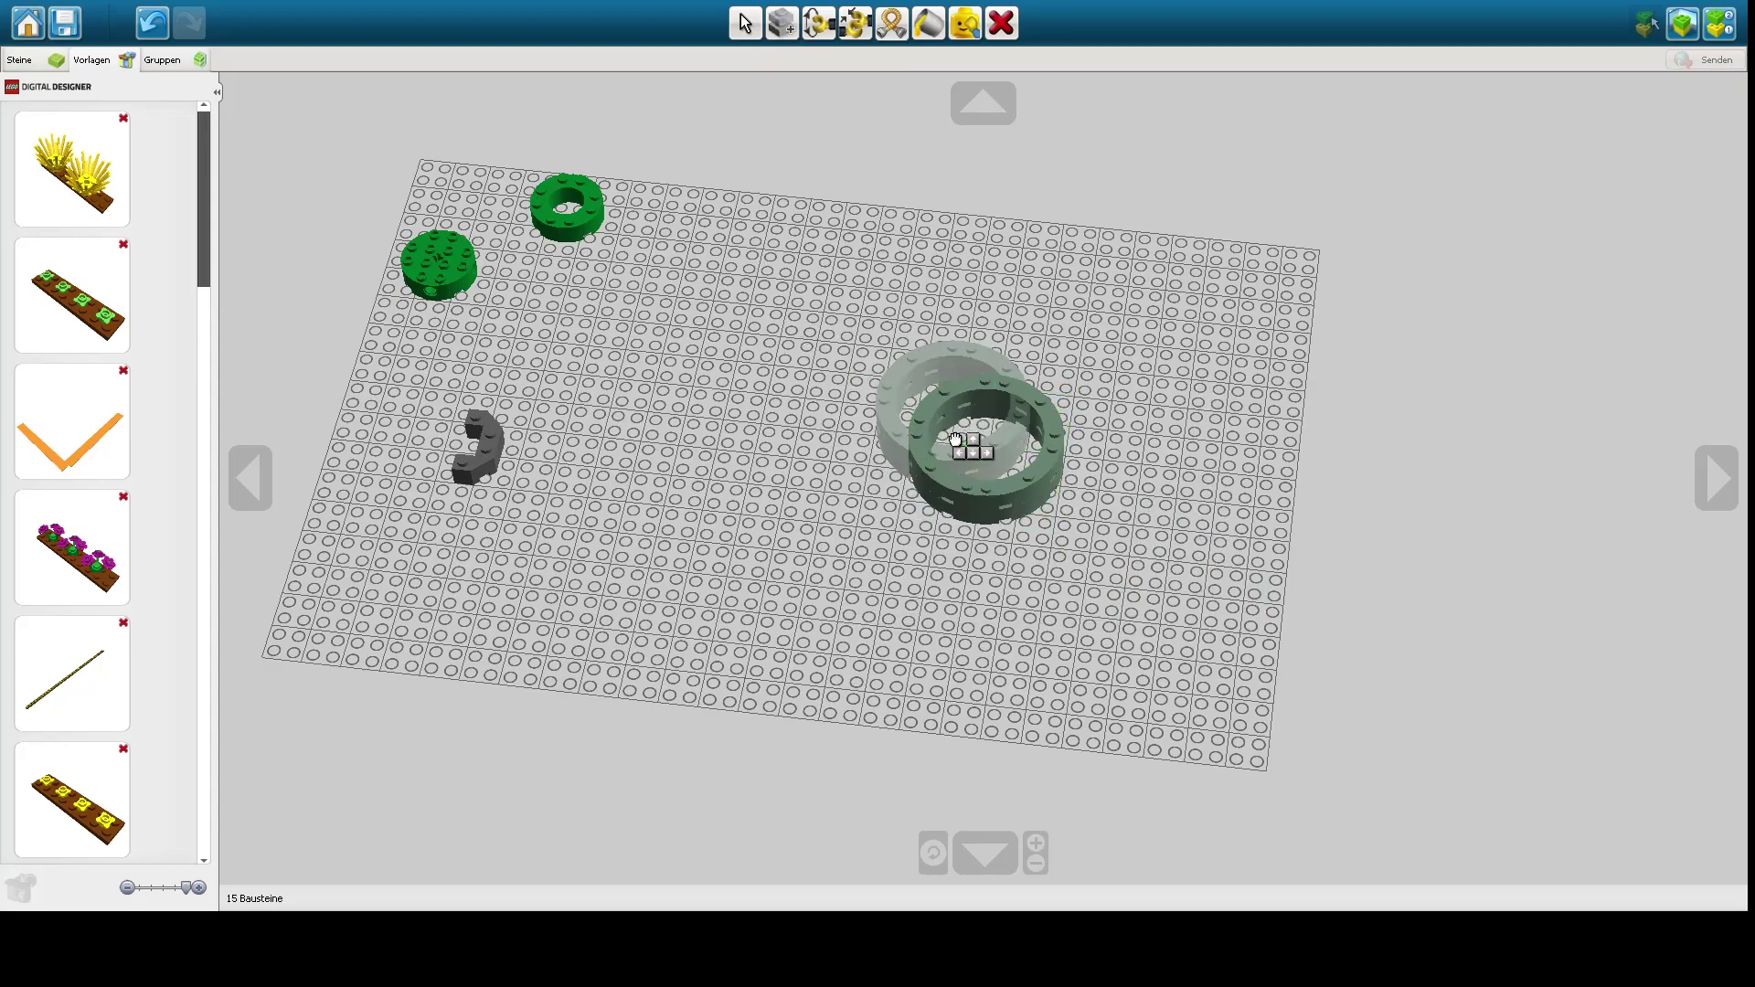
pyautogui.click(980, 441)
pyautogui.moveTo(835, 283)
pyautogui.mouseDown()
pyautogui.moveTo(940, 374)
pyautogui.moveTo(1132, 613)
pyautogui.mouseUp()
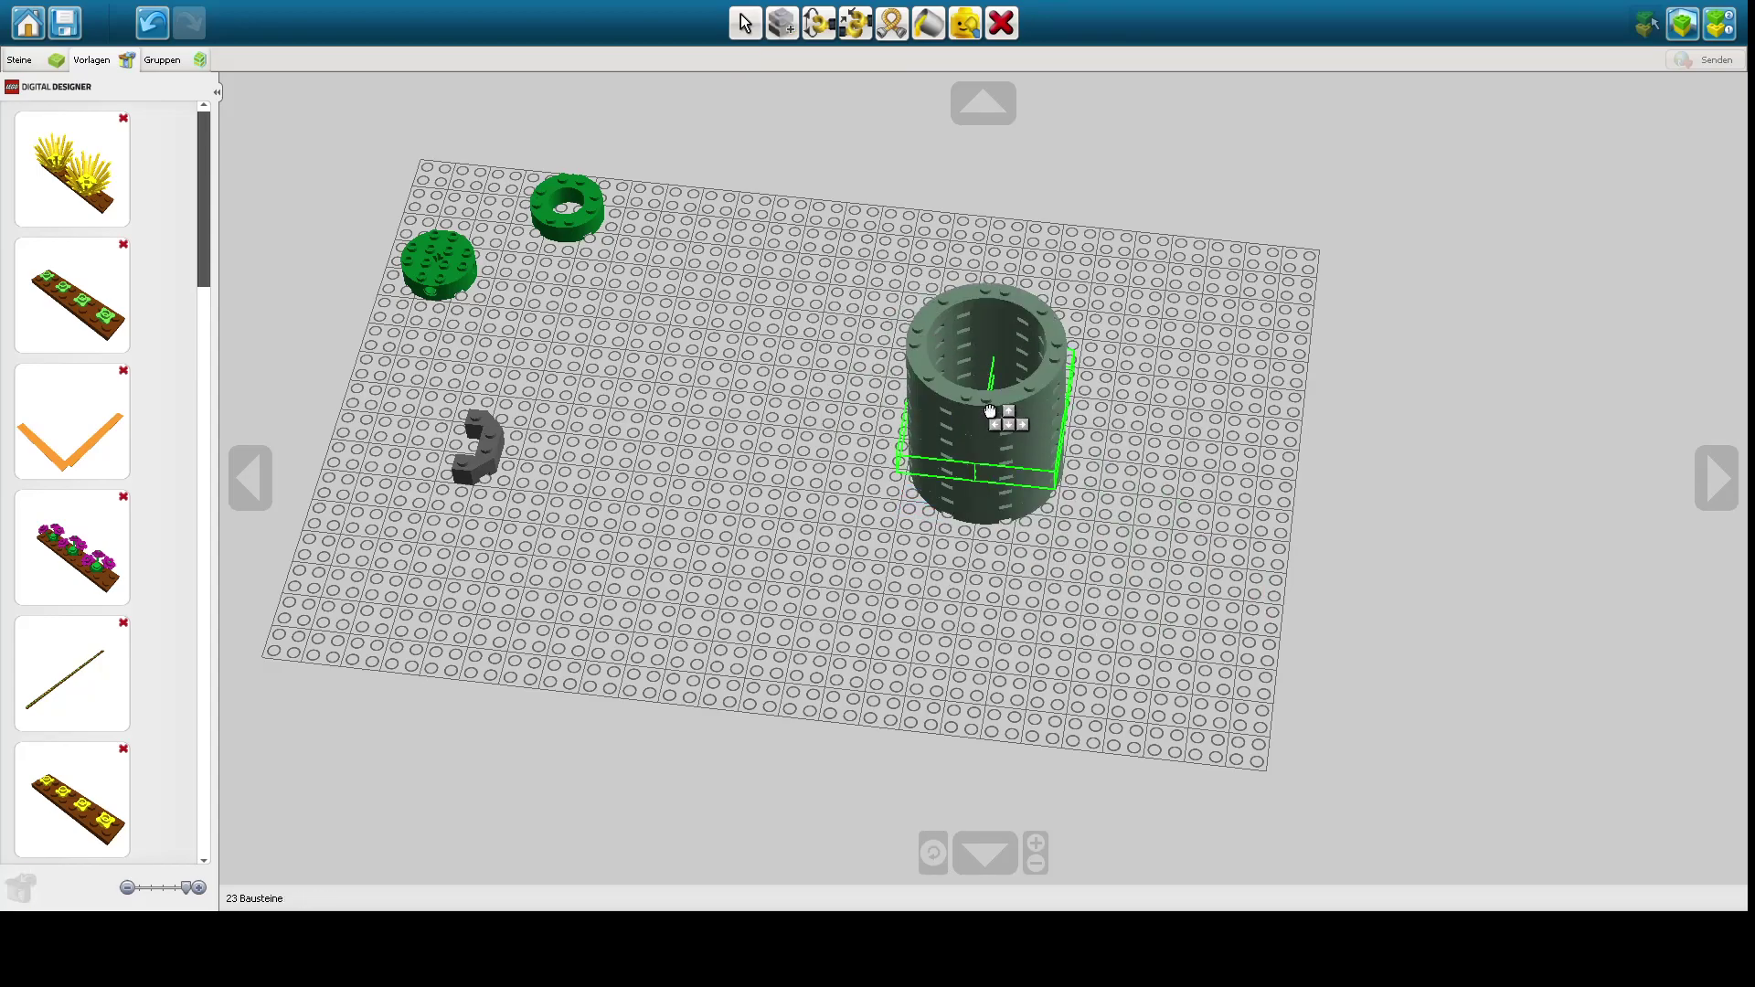
pyautogui.click(990, 411)
pyautogui.moveTo(905, 291); pyautogui.dragTo(1145, 610)
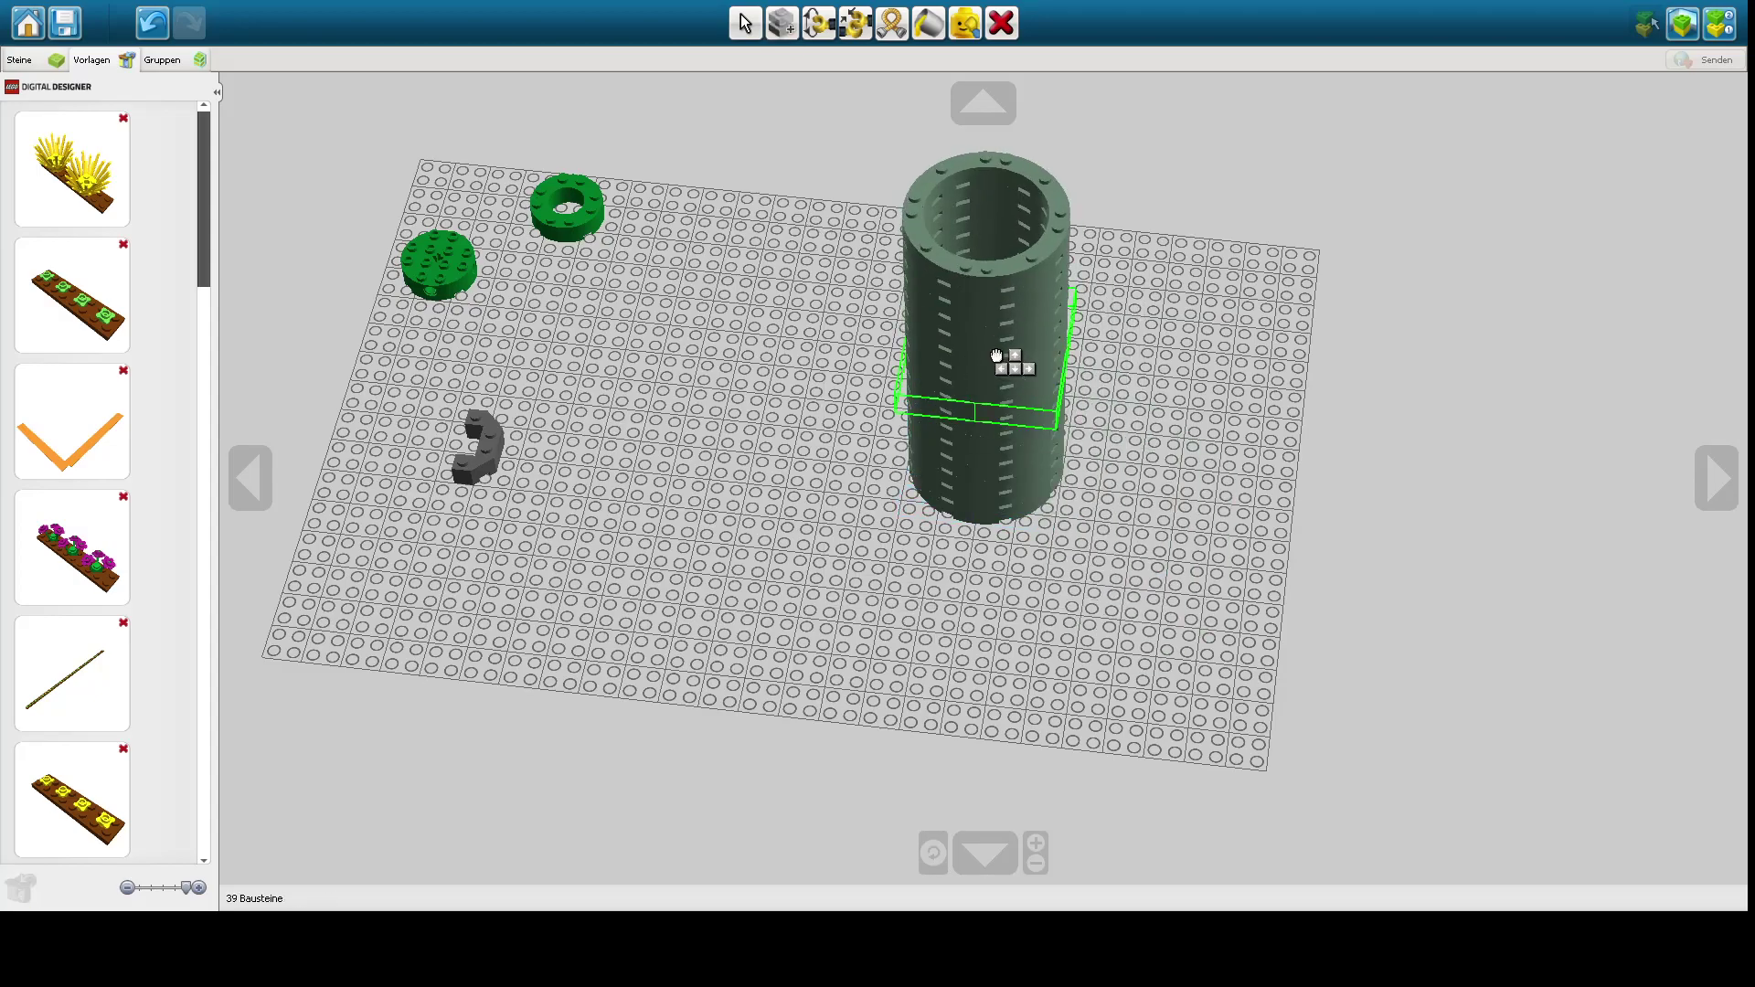
pyautogui.click(997, 351)
pyautogui.moveTo(995, 343)
pyautogui.mouseDown(button='right')
pyautogui.moveTo(1078, 545)
pyautogui.moveTo(1108, 437)
pyautogui.moveTo(1082, 478)
pyautogui.mouseUp(button='right')
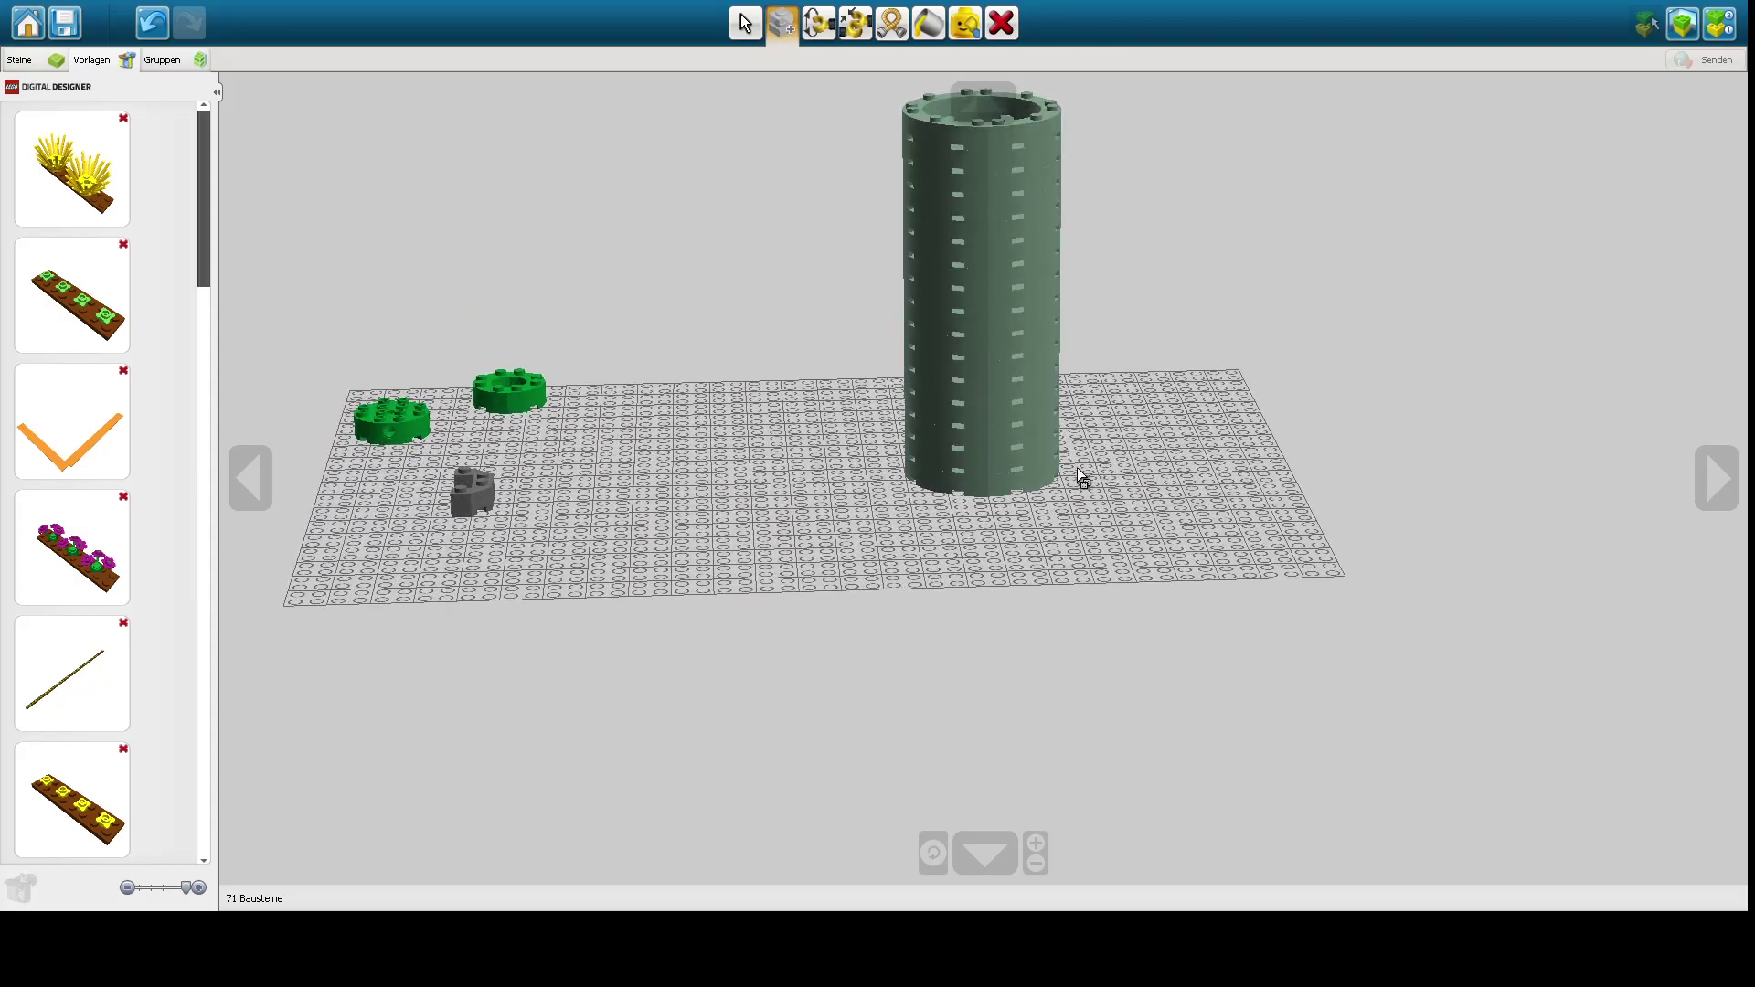
# - Place a dark grey Circle 90G 6x6 roof tile and a grey Brick 4x8 1/2 circle on the grid in front of the round tower
pyautogui.click(50, 67)
pyautogui.scroll(-10, 147, 759)
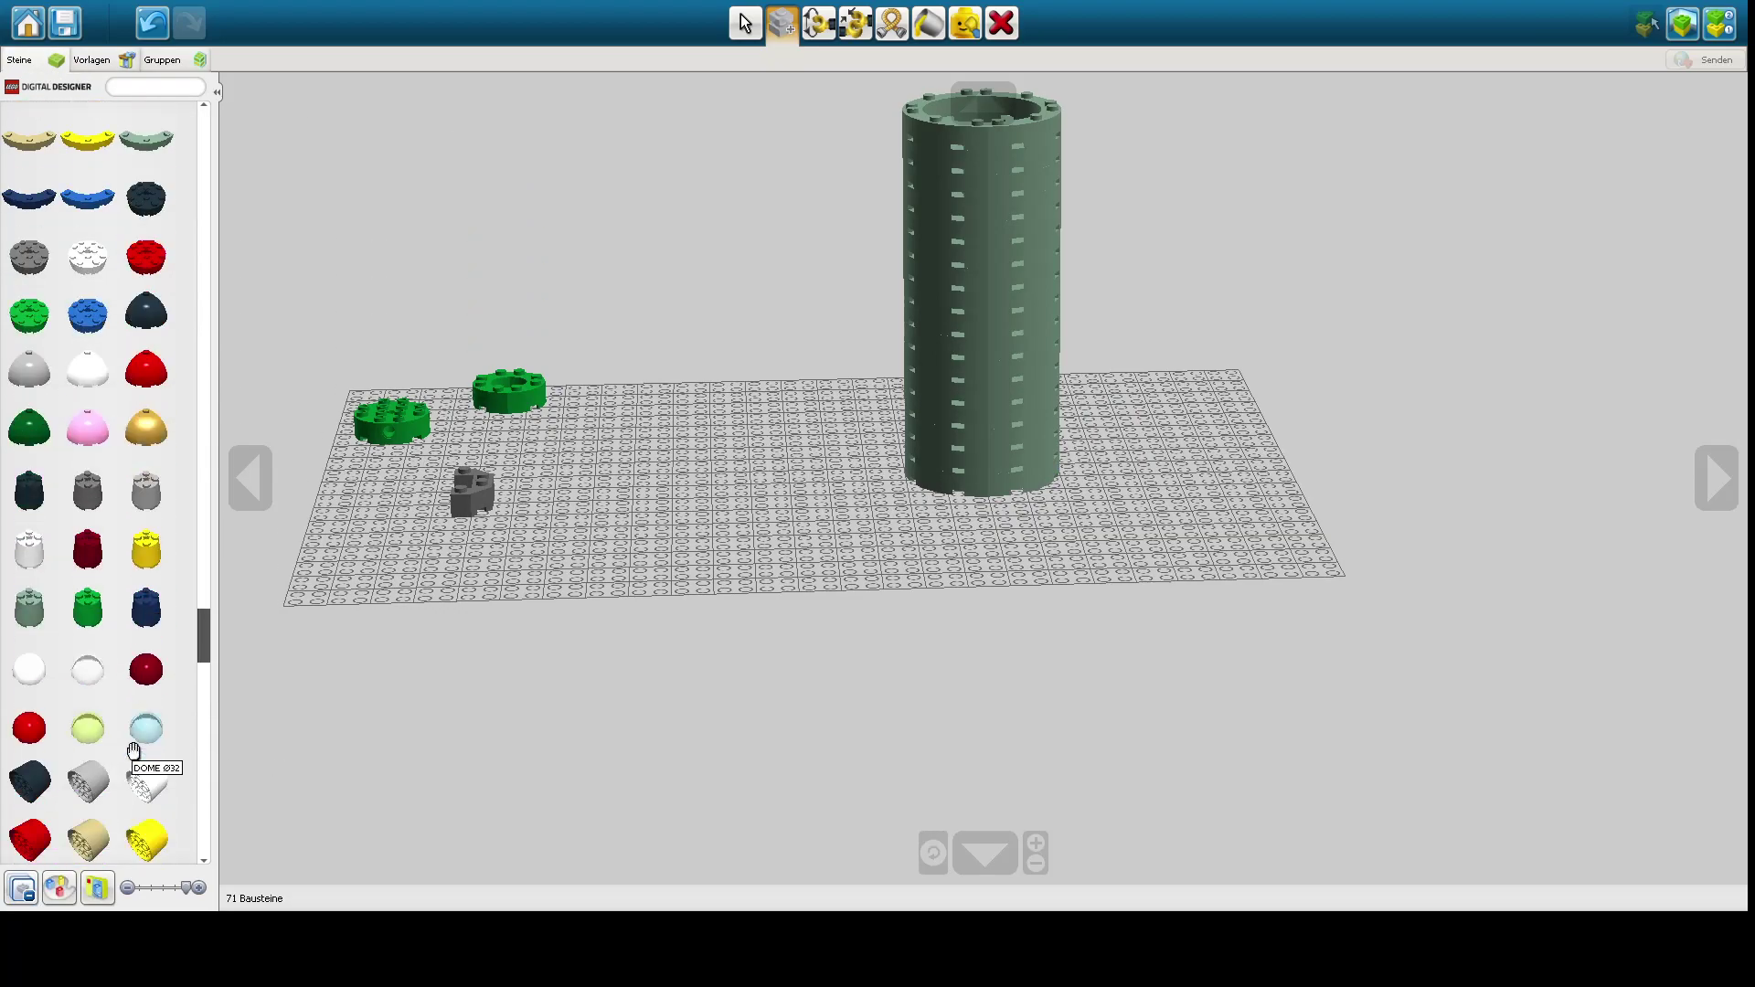
pyautogui.scroll(-12, 134, 751)
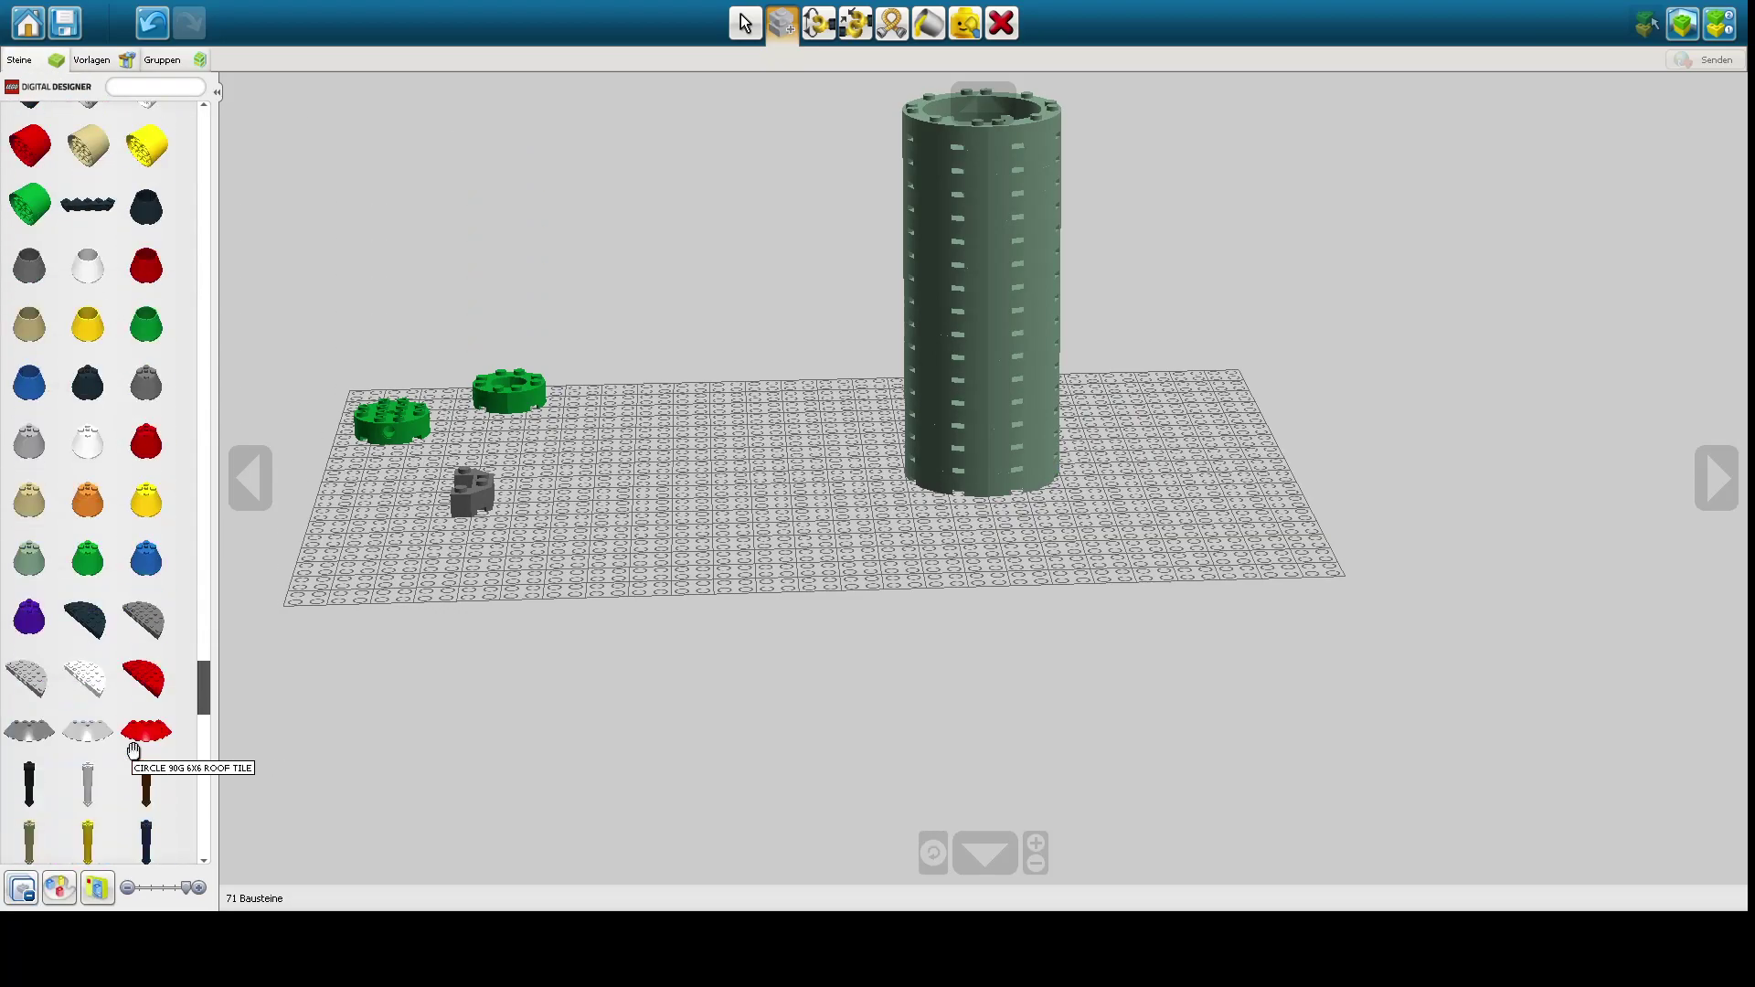
pyautogui.scroll(-5, 133, 752)
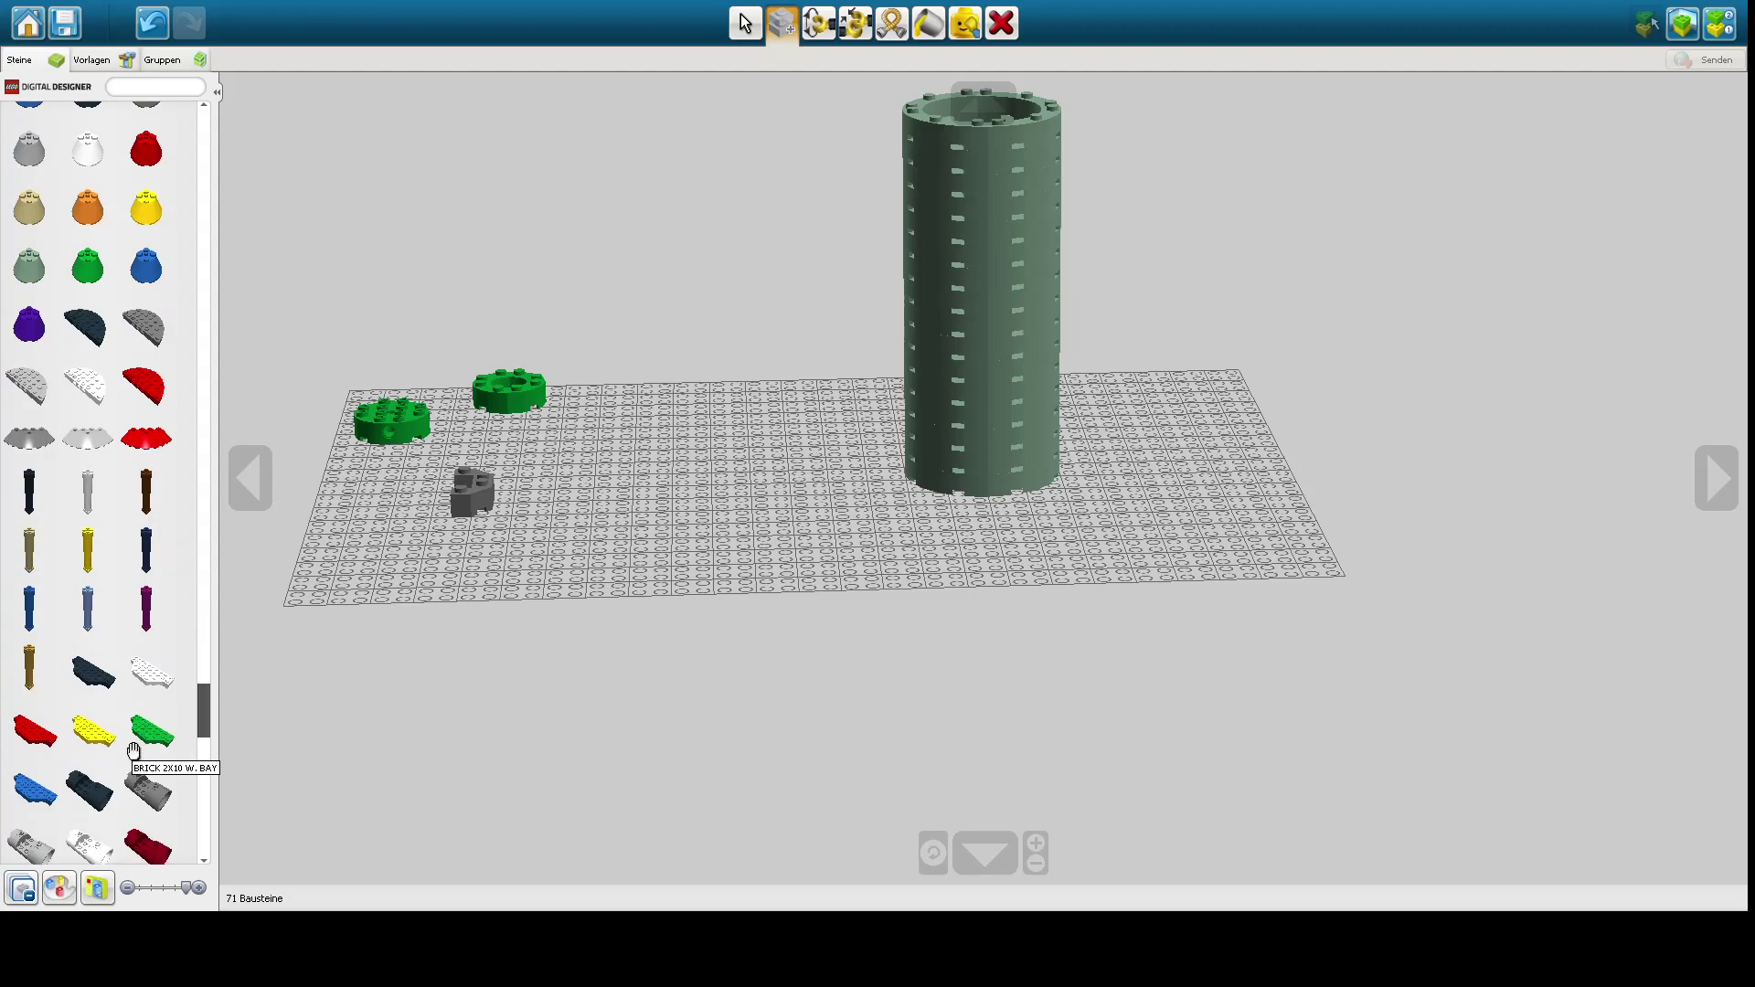
pyautogui.scroll(-1, 134, 751)
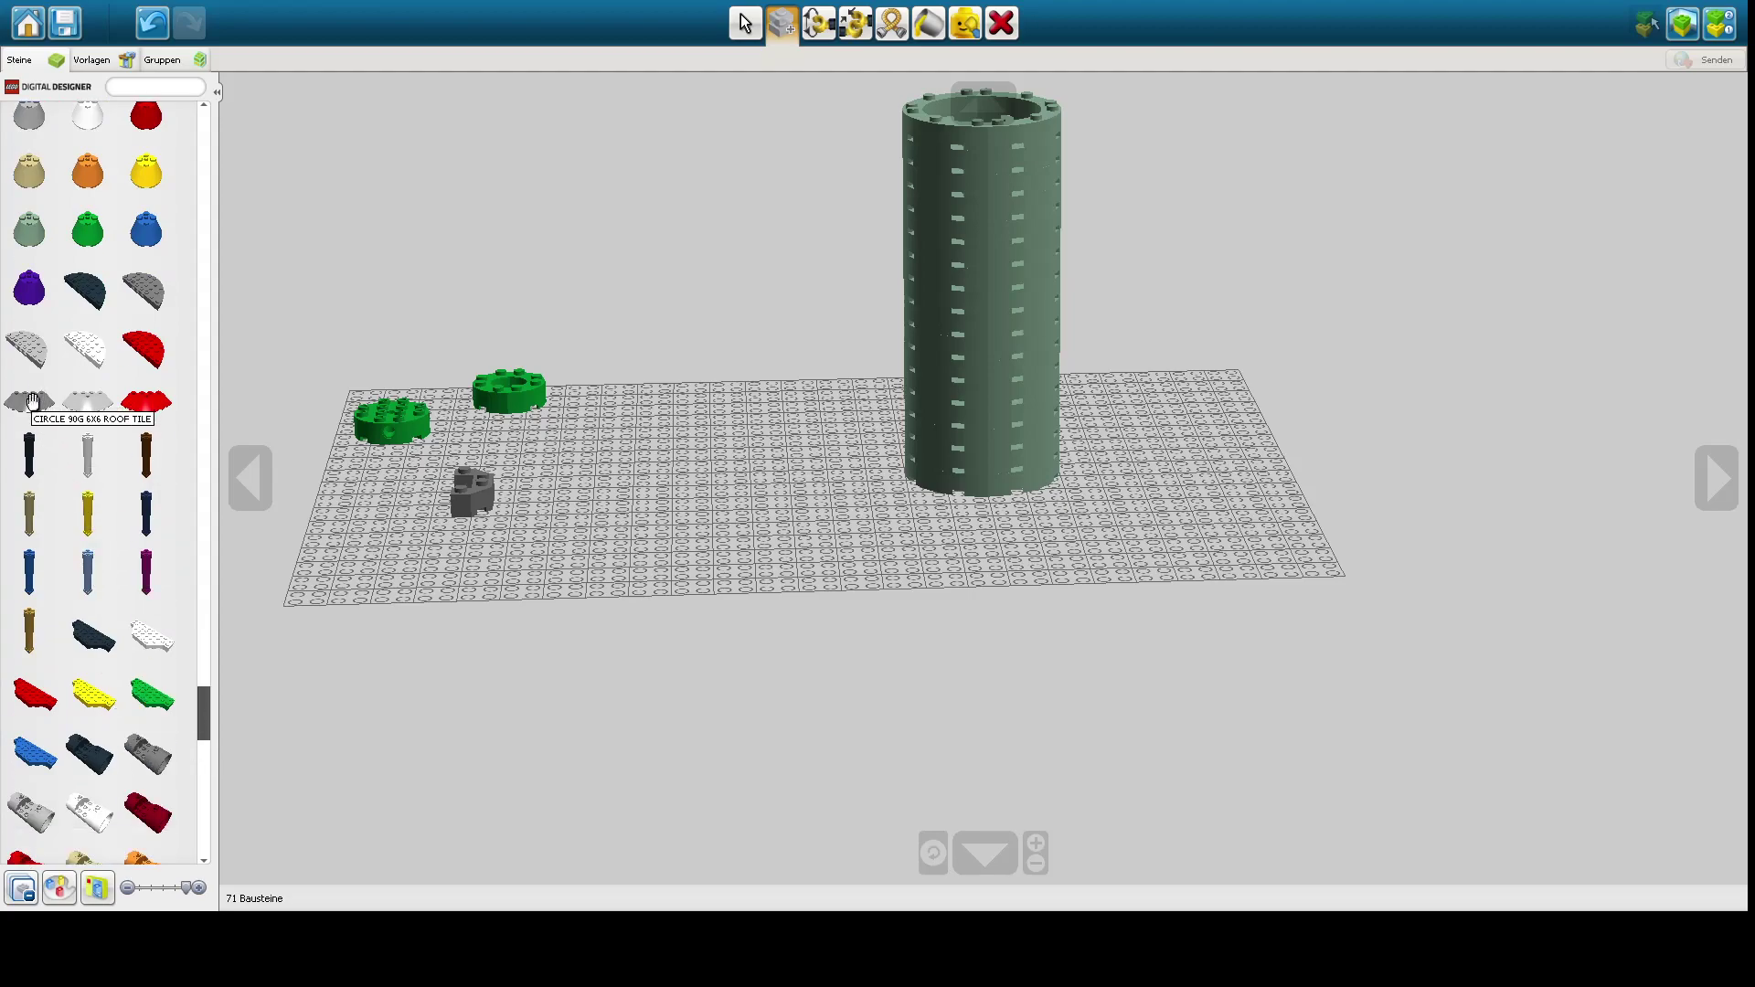
pyautogui.click(116, 404)
pyautogui.click(878, 538)
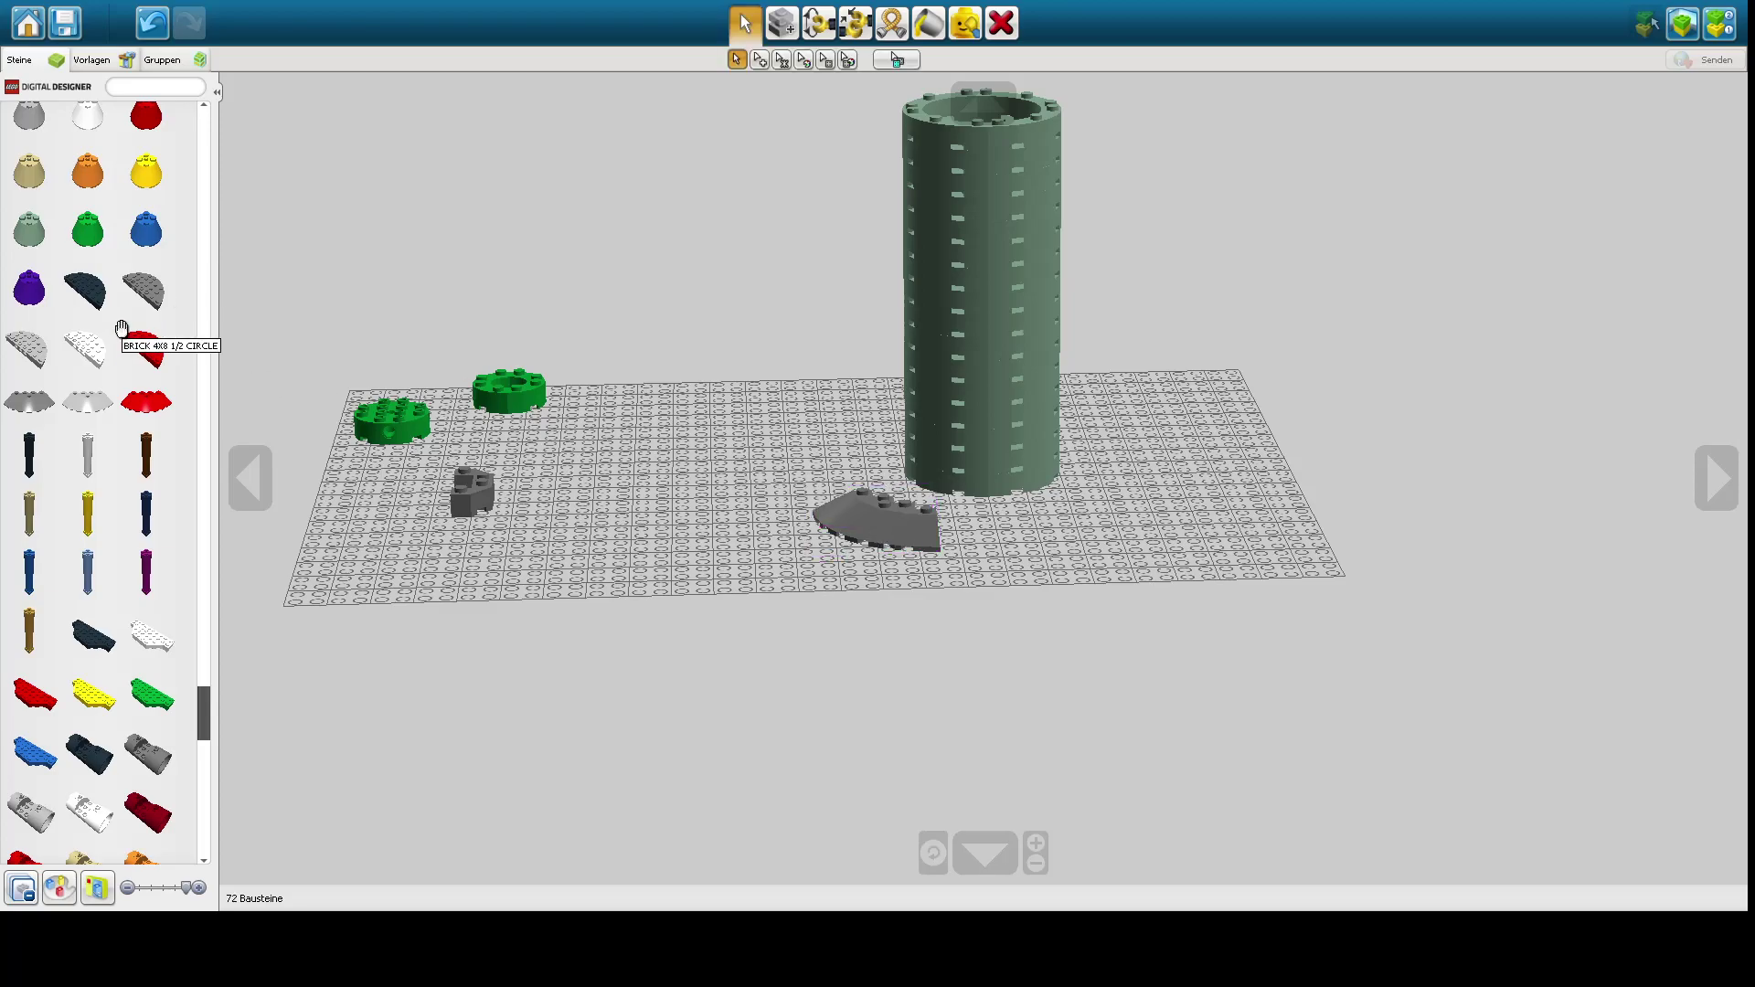
pyautogui.click(27, 351)
pyautogui.click(741, 553)
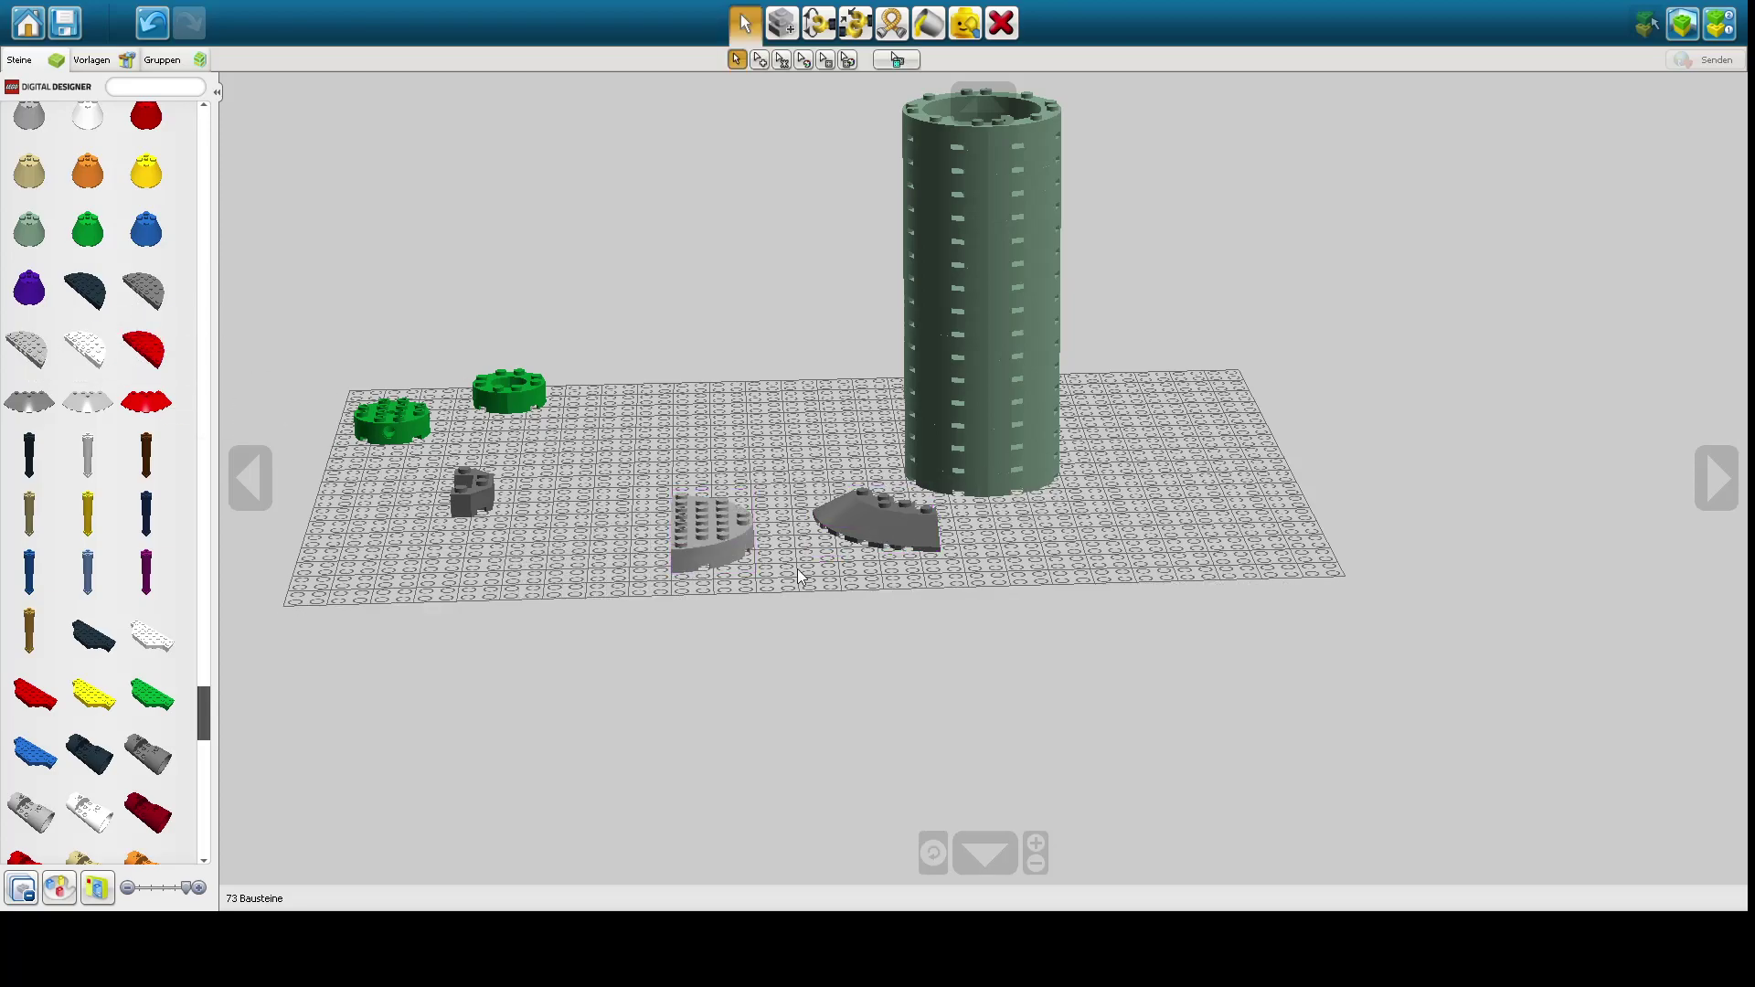
# - Move the dark grey quarter-circle roof tile from the grid onto the top rim of the round tower
pyautogui.moveTo(858, 532); pyautogui.dragTo(908, 661, button='right')
pyautogui.click(863, 607)
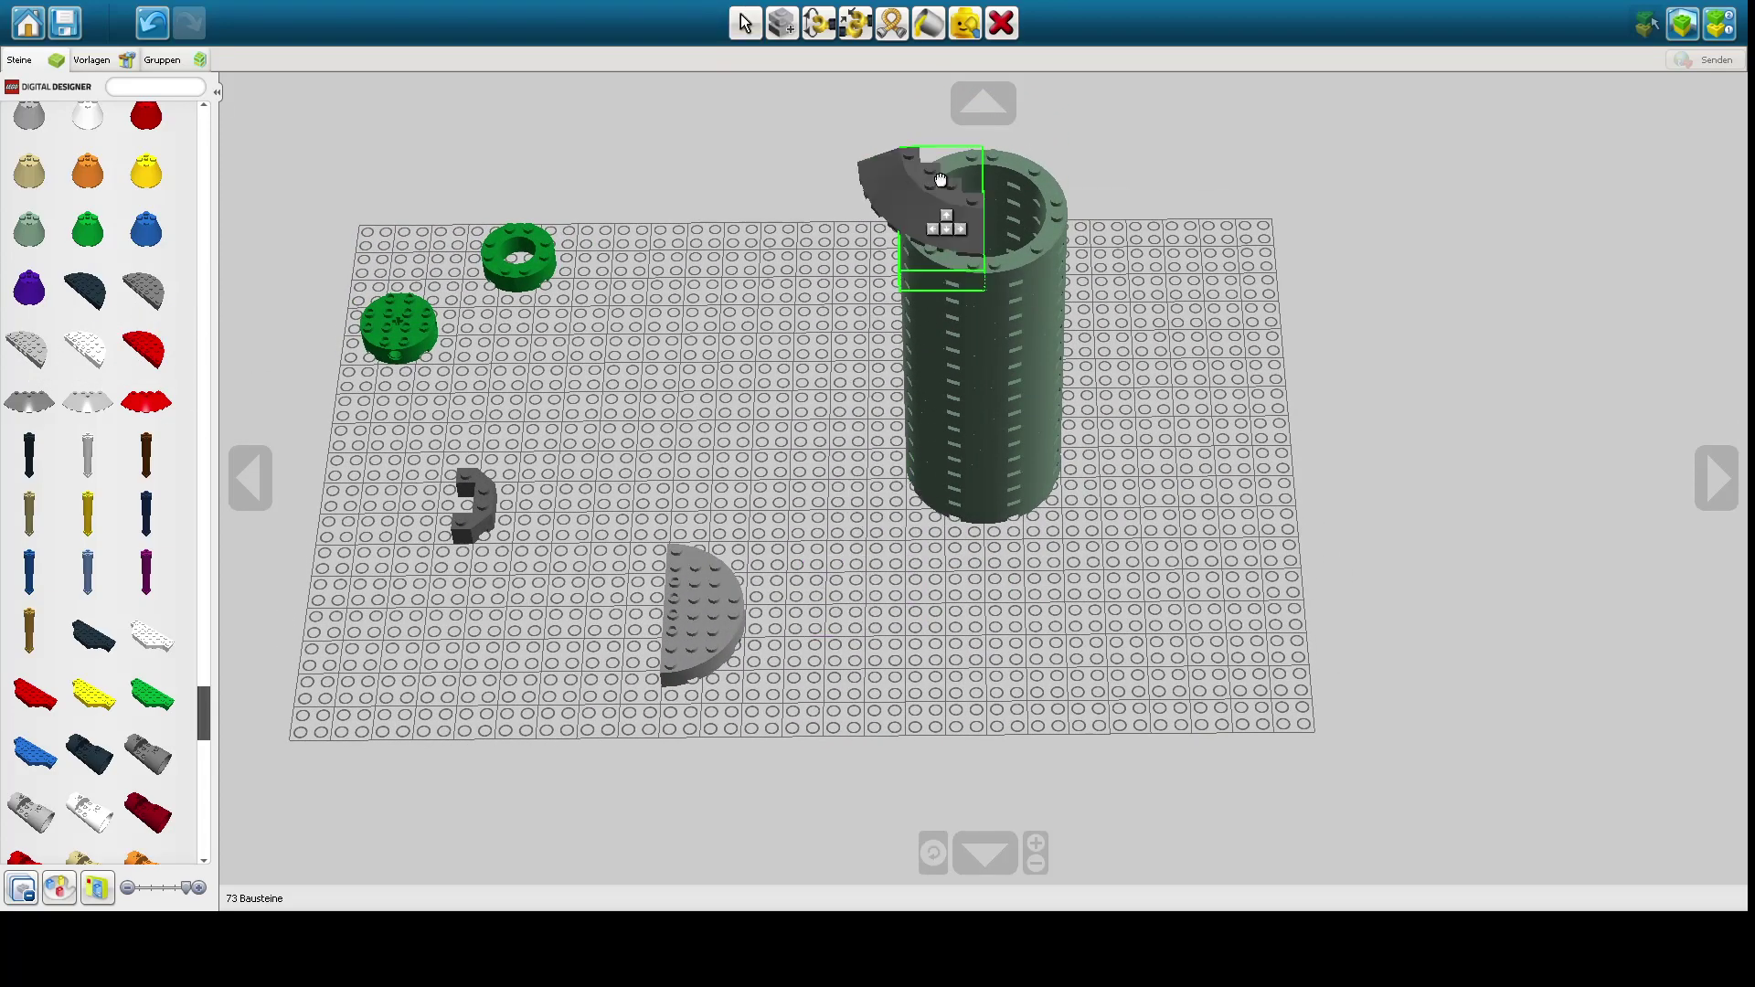
pyautogui.moveTo(940, 179); pyautogui.dragTo(914, 263)
# - Duplicate the quarter-circle roof tile three times, rotating each copy a quarter turn, to complete the sloped ring around the tower's top
pyautogui.moveTo(1017, 283)
pyautogui.mouseDown(button='right')
pyautogui.moveTo(834, 280)
pyautogui.moveTo(749, 316)
pyautogui.moveTo(772, 331)
pyautogui.moveTo(764, 309)
pyautogui.mouseUp(button='right')
pyautogui.click(783, 25)
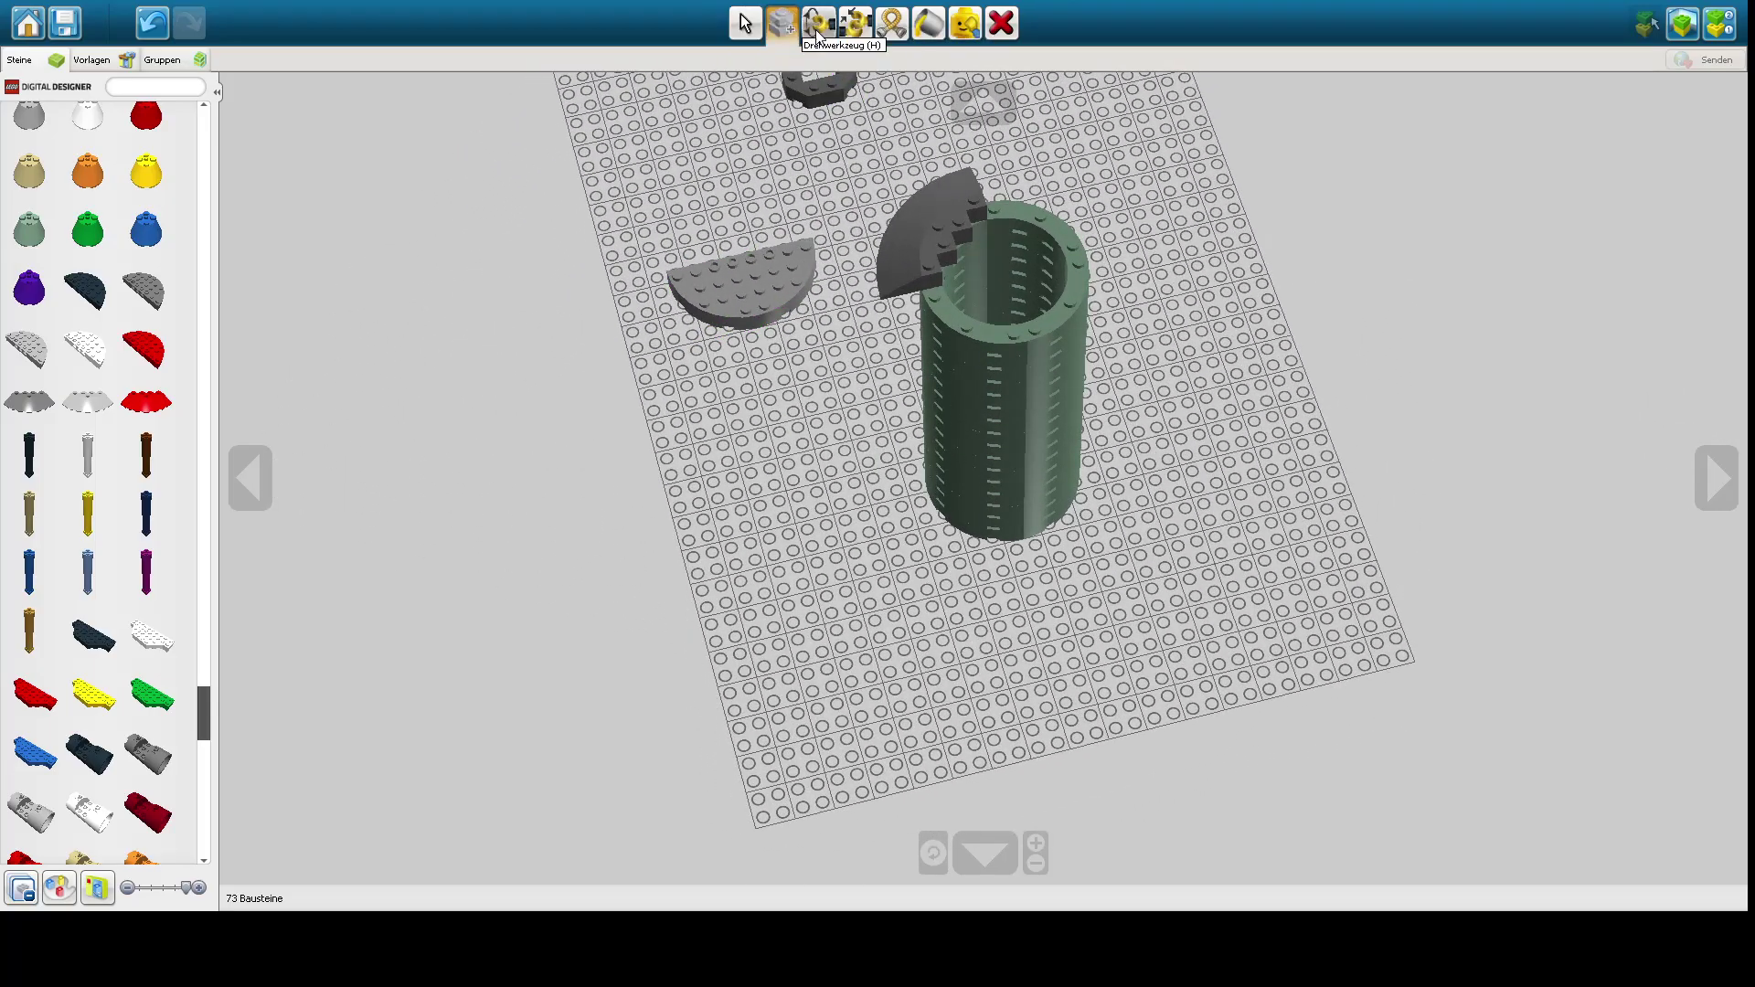
pyautogui.click(932, 236)
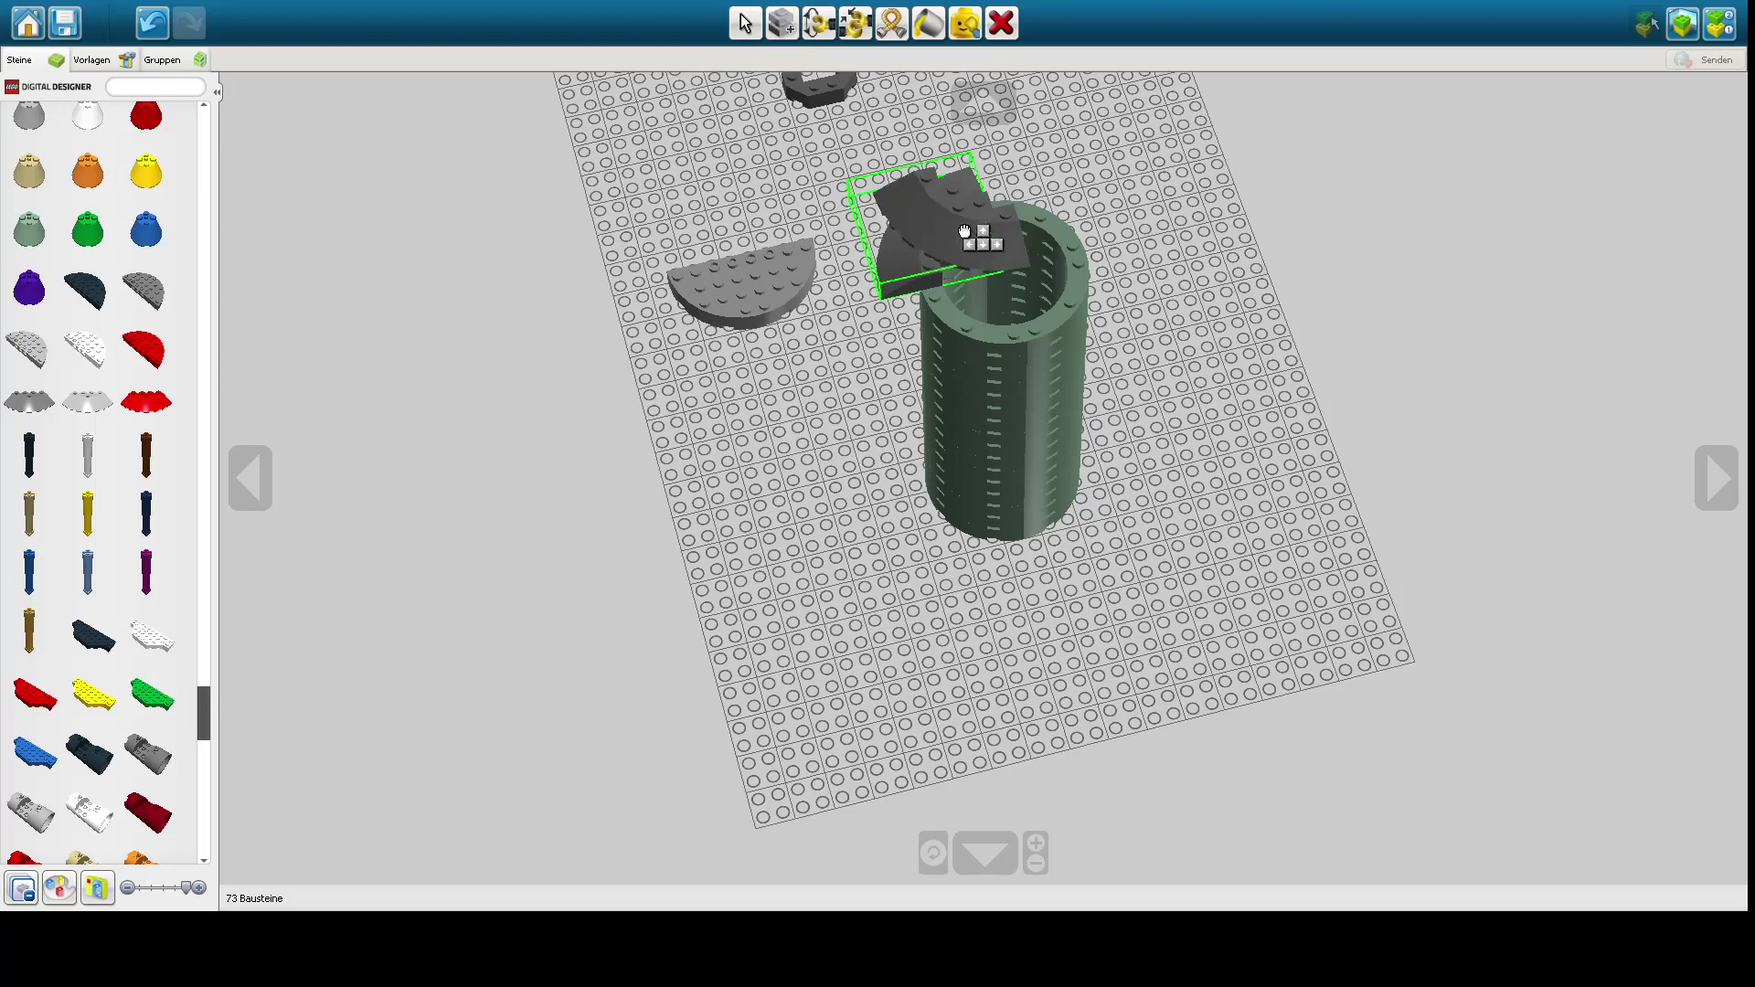
pyautogui.click(964, 240)
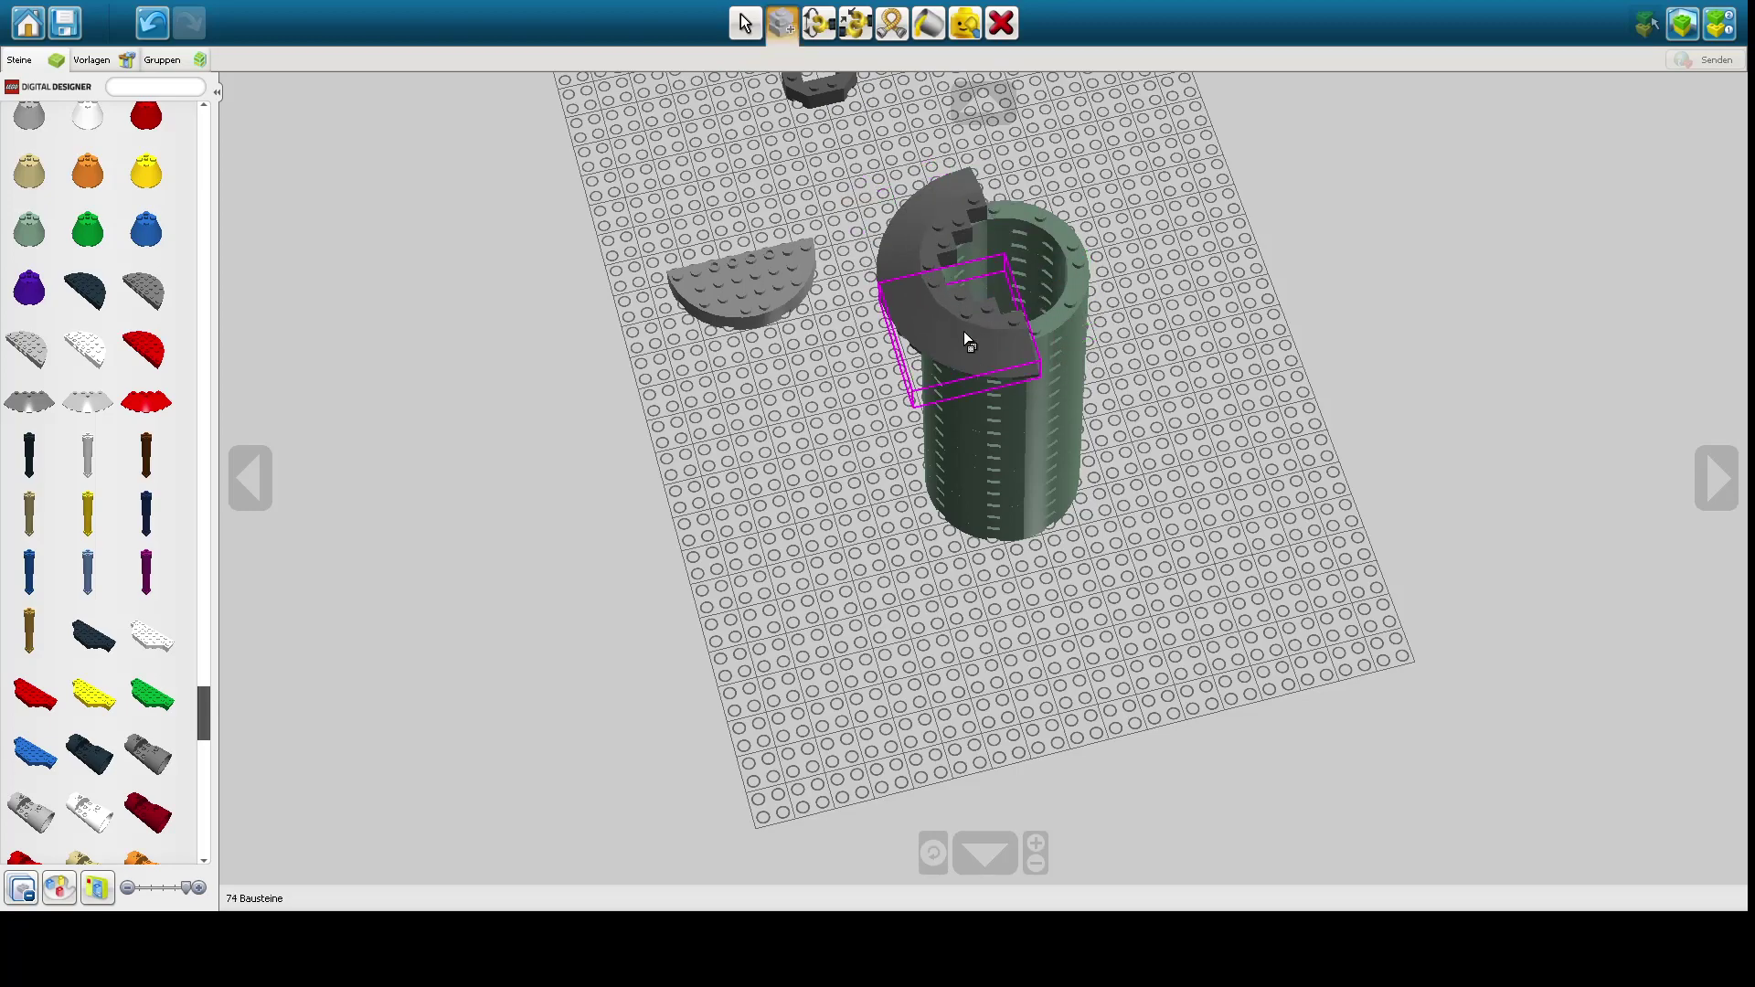
pyautogui.click(964, 333)
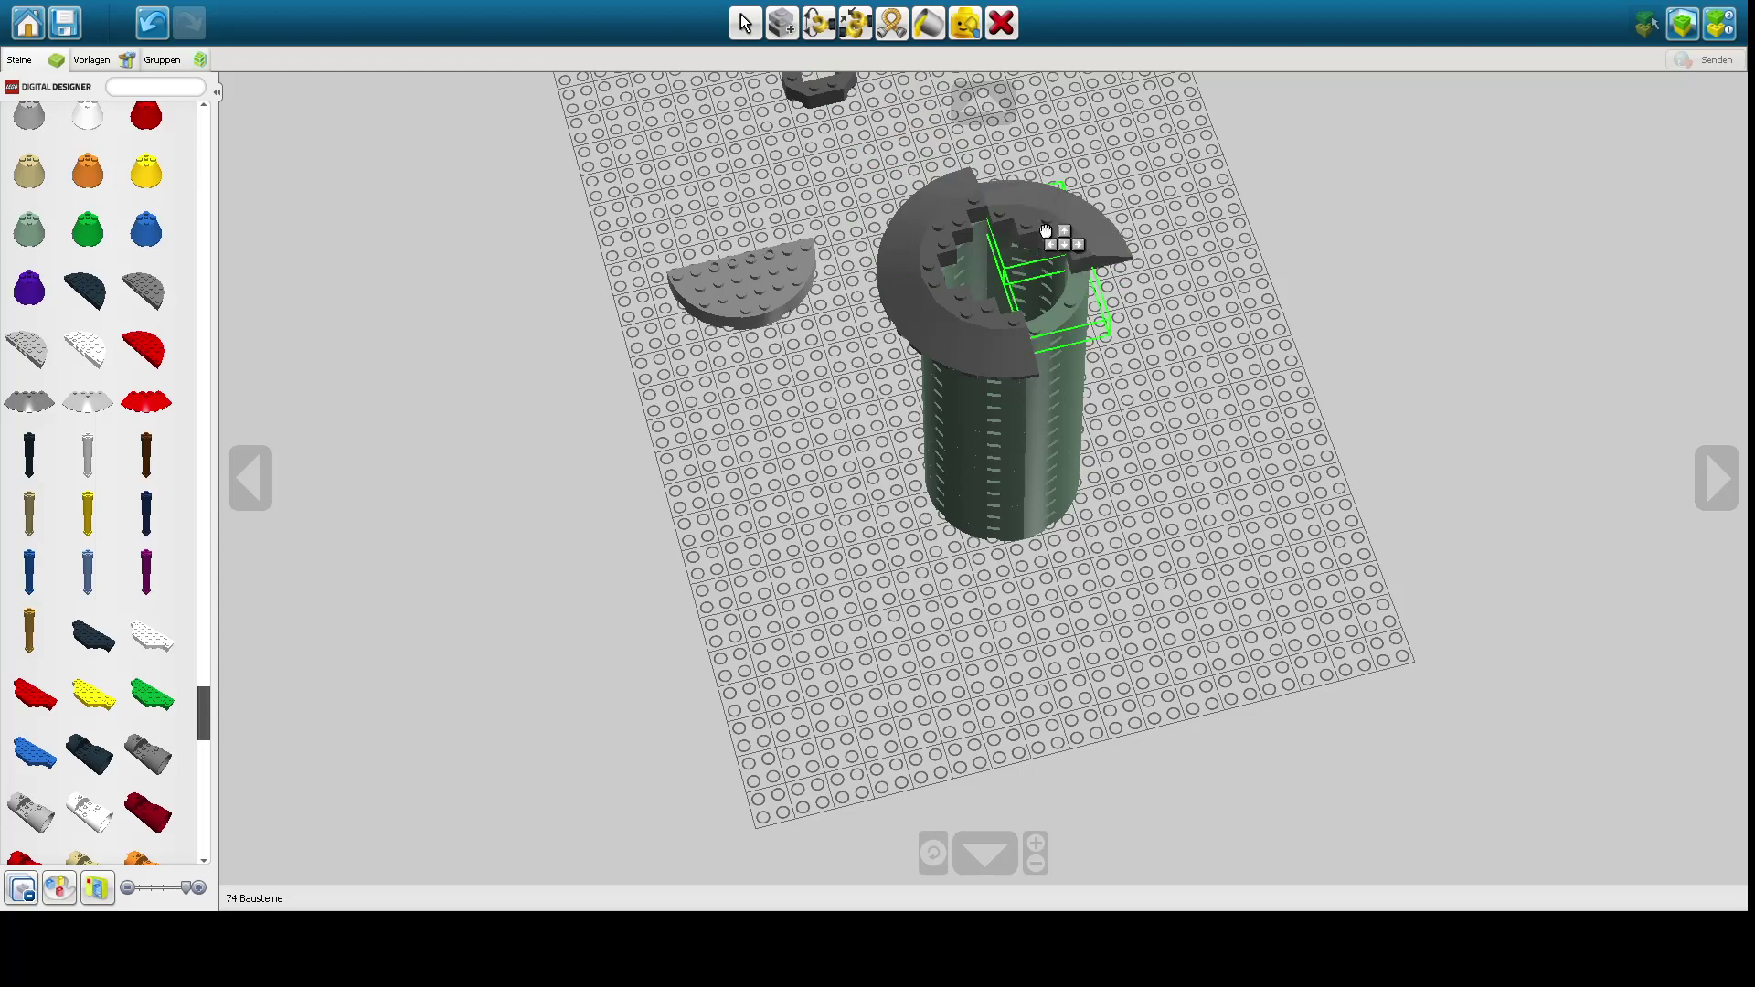
pyautogui.click(1051, 206)
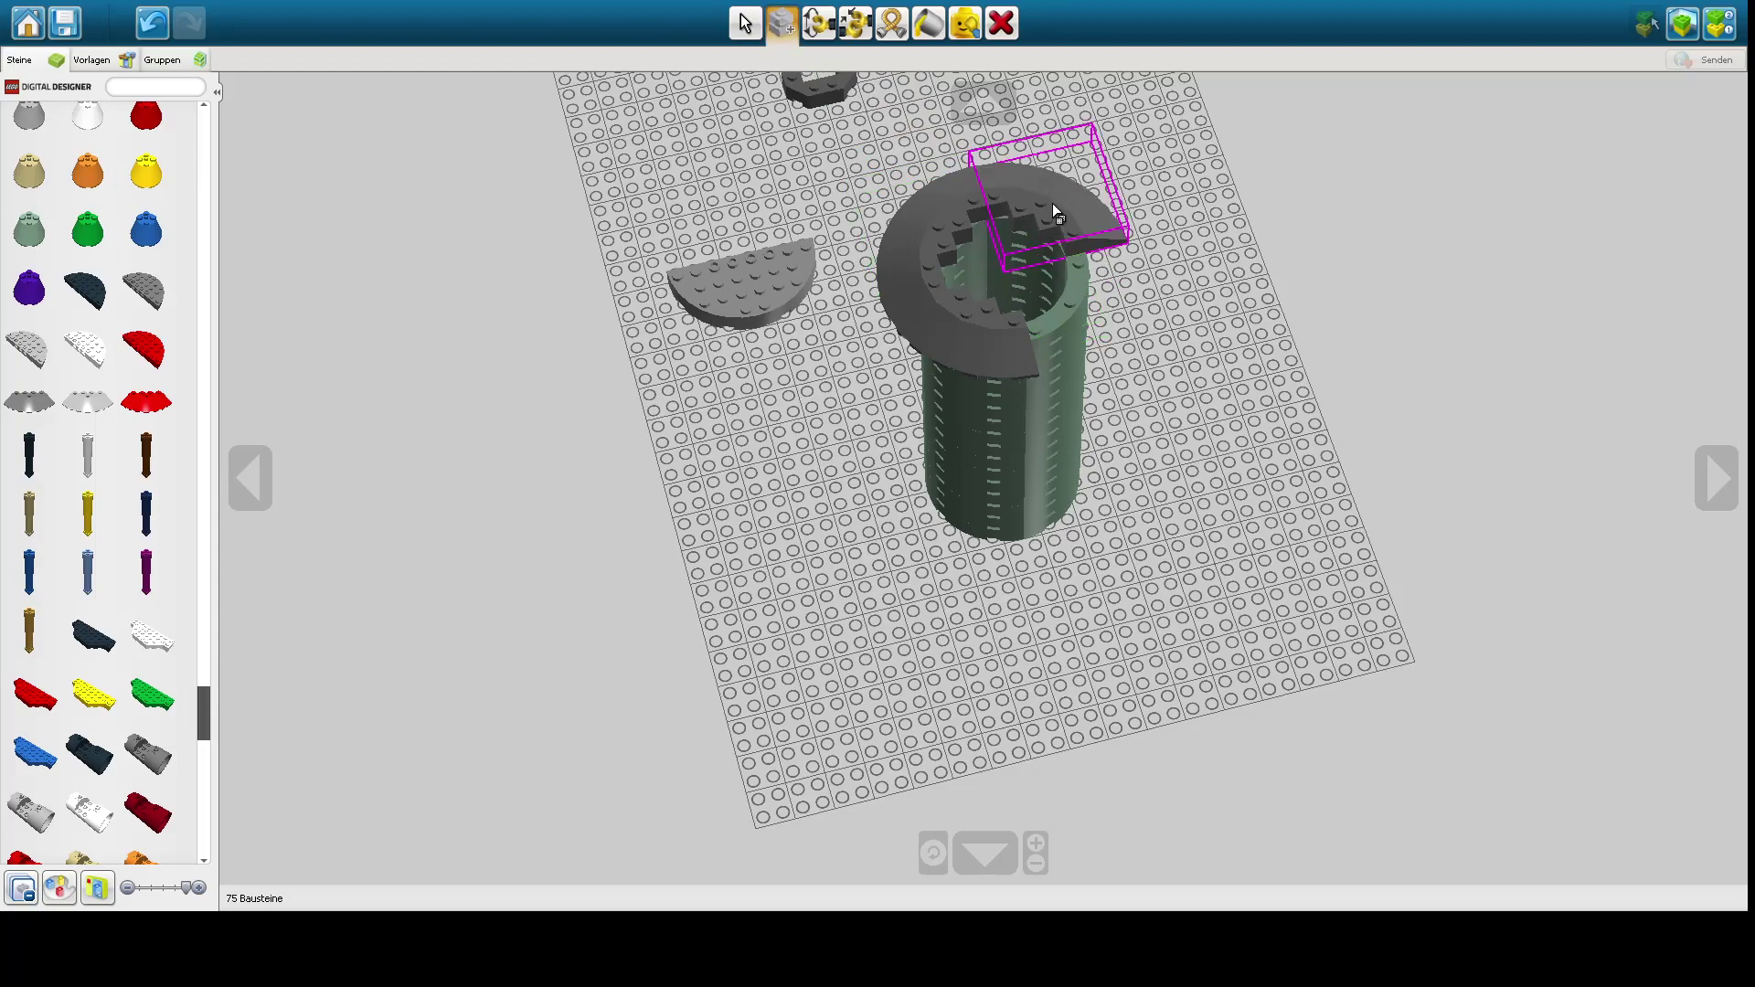
pyautogui.click(1051, 203)
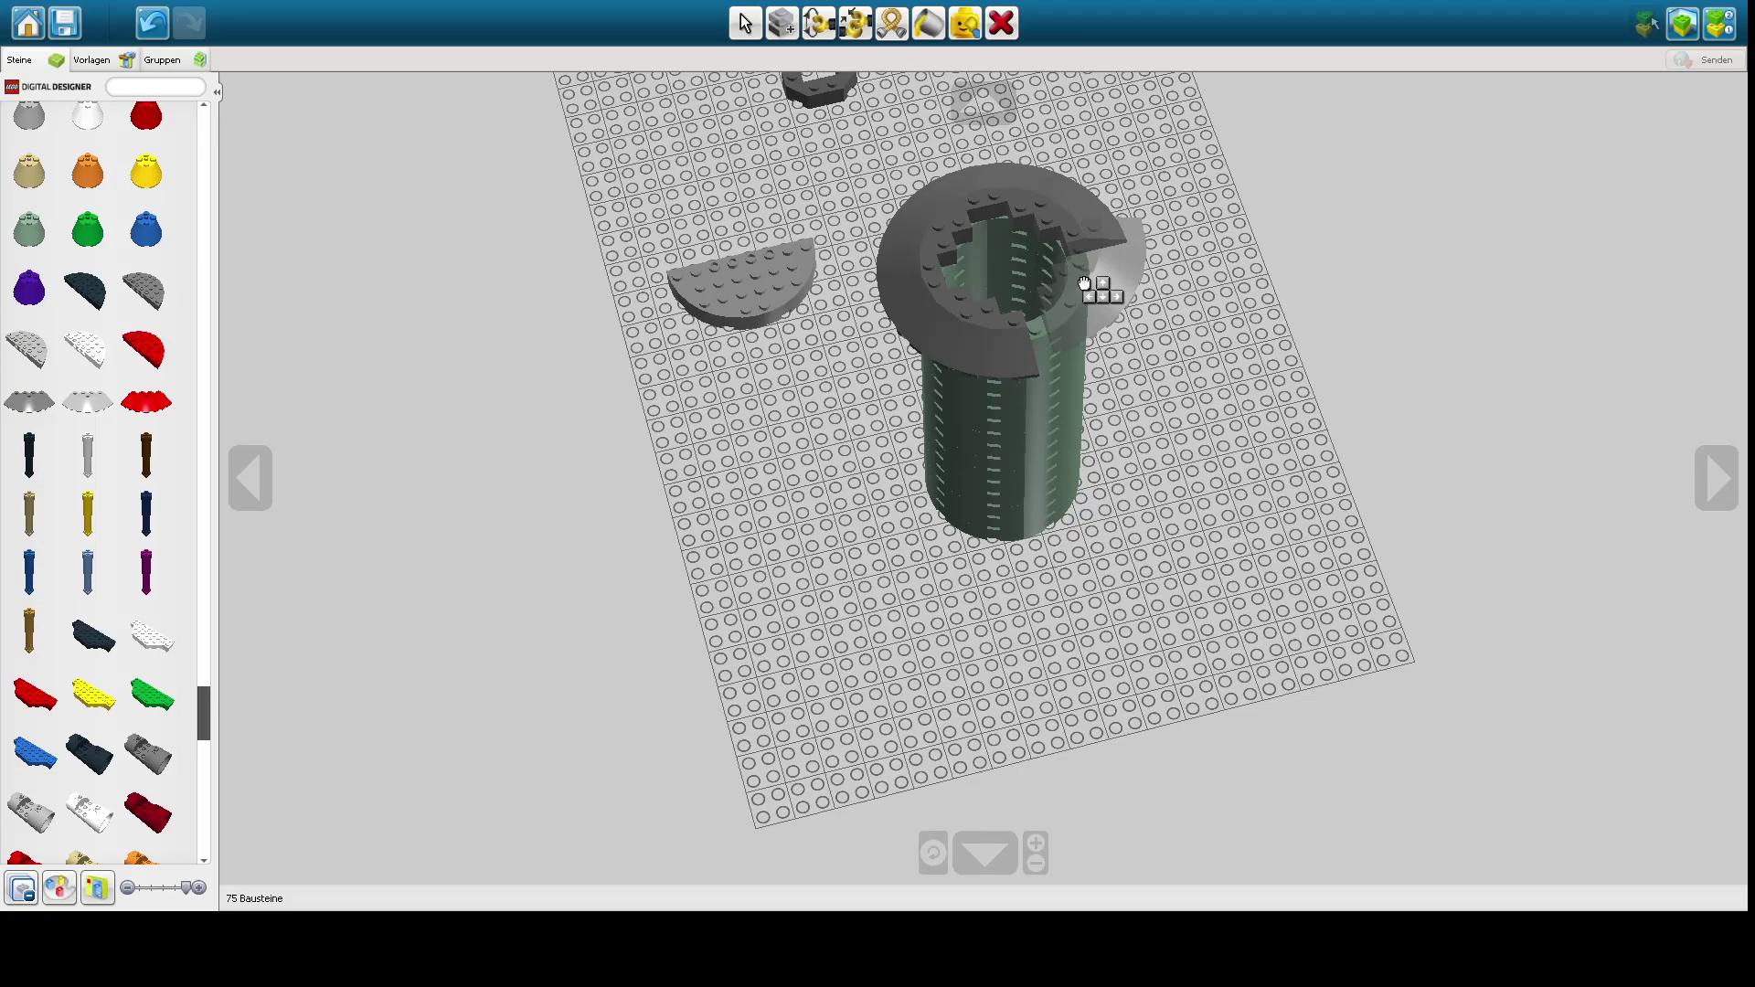
pyautogui.click(1086, 308)
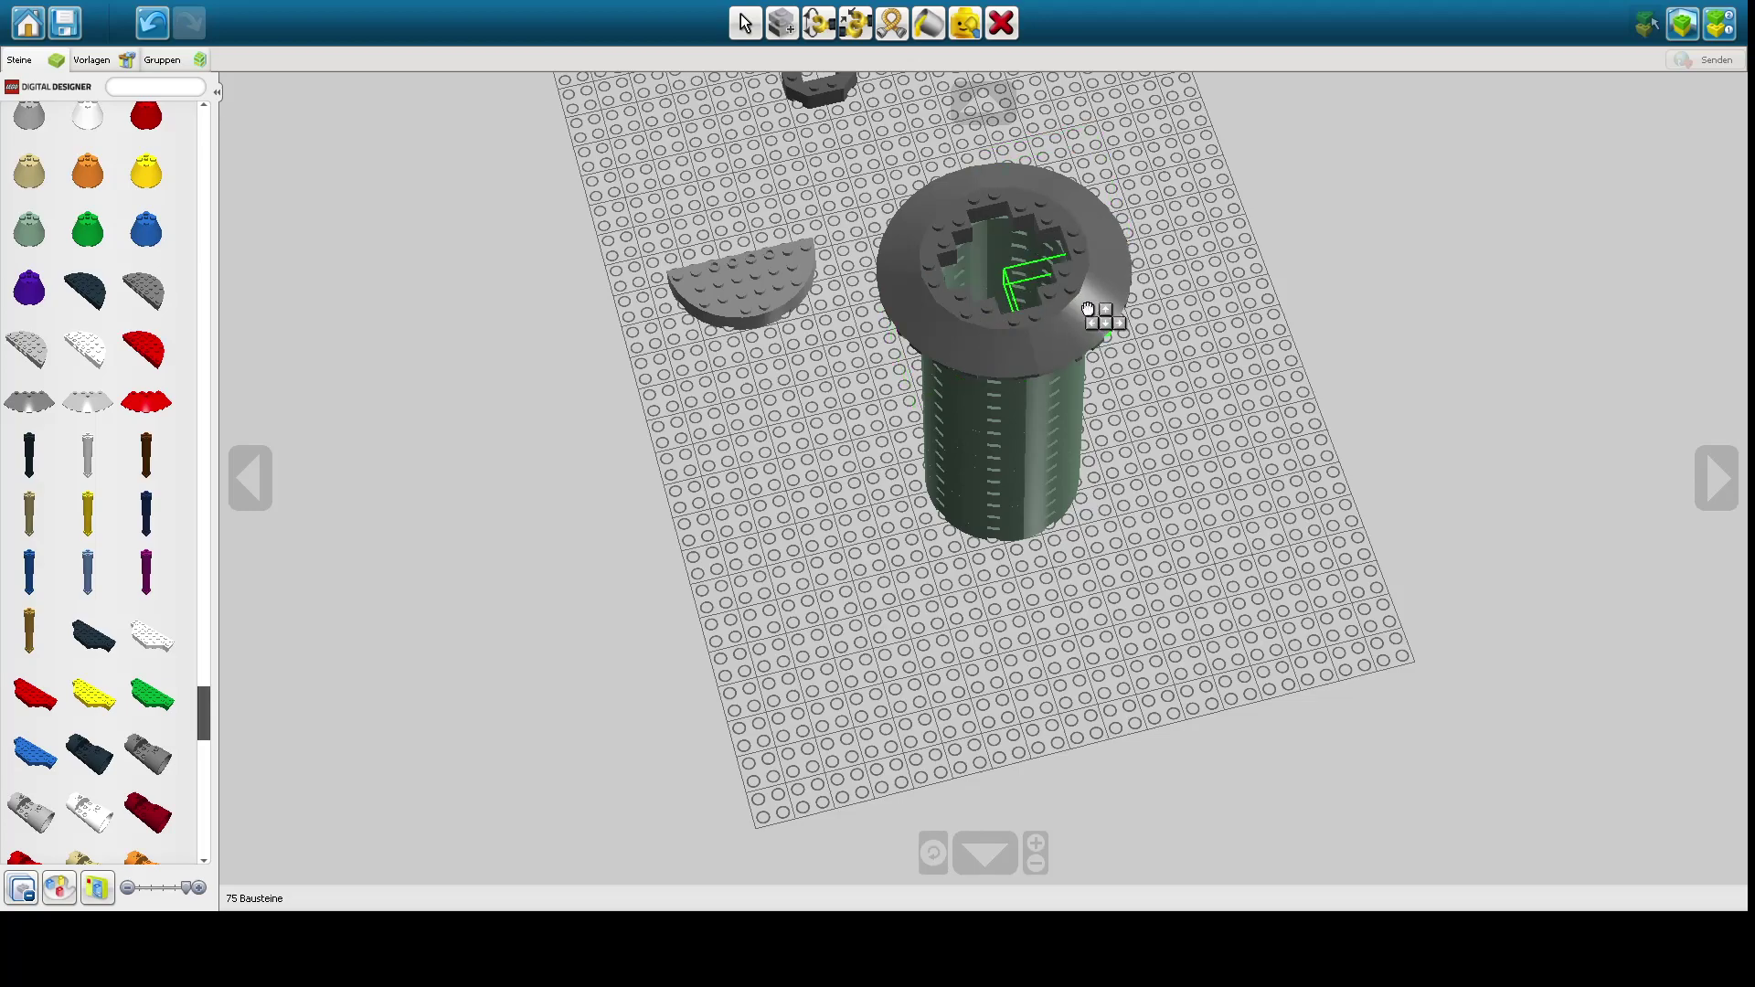
# - Set the final copy of the quarter-circle roof tile into the remaining gap of the sloped ring
pyautogui.press('c')
pyautogui.click(1088, 311)
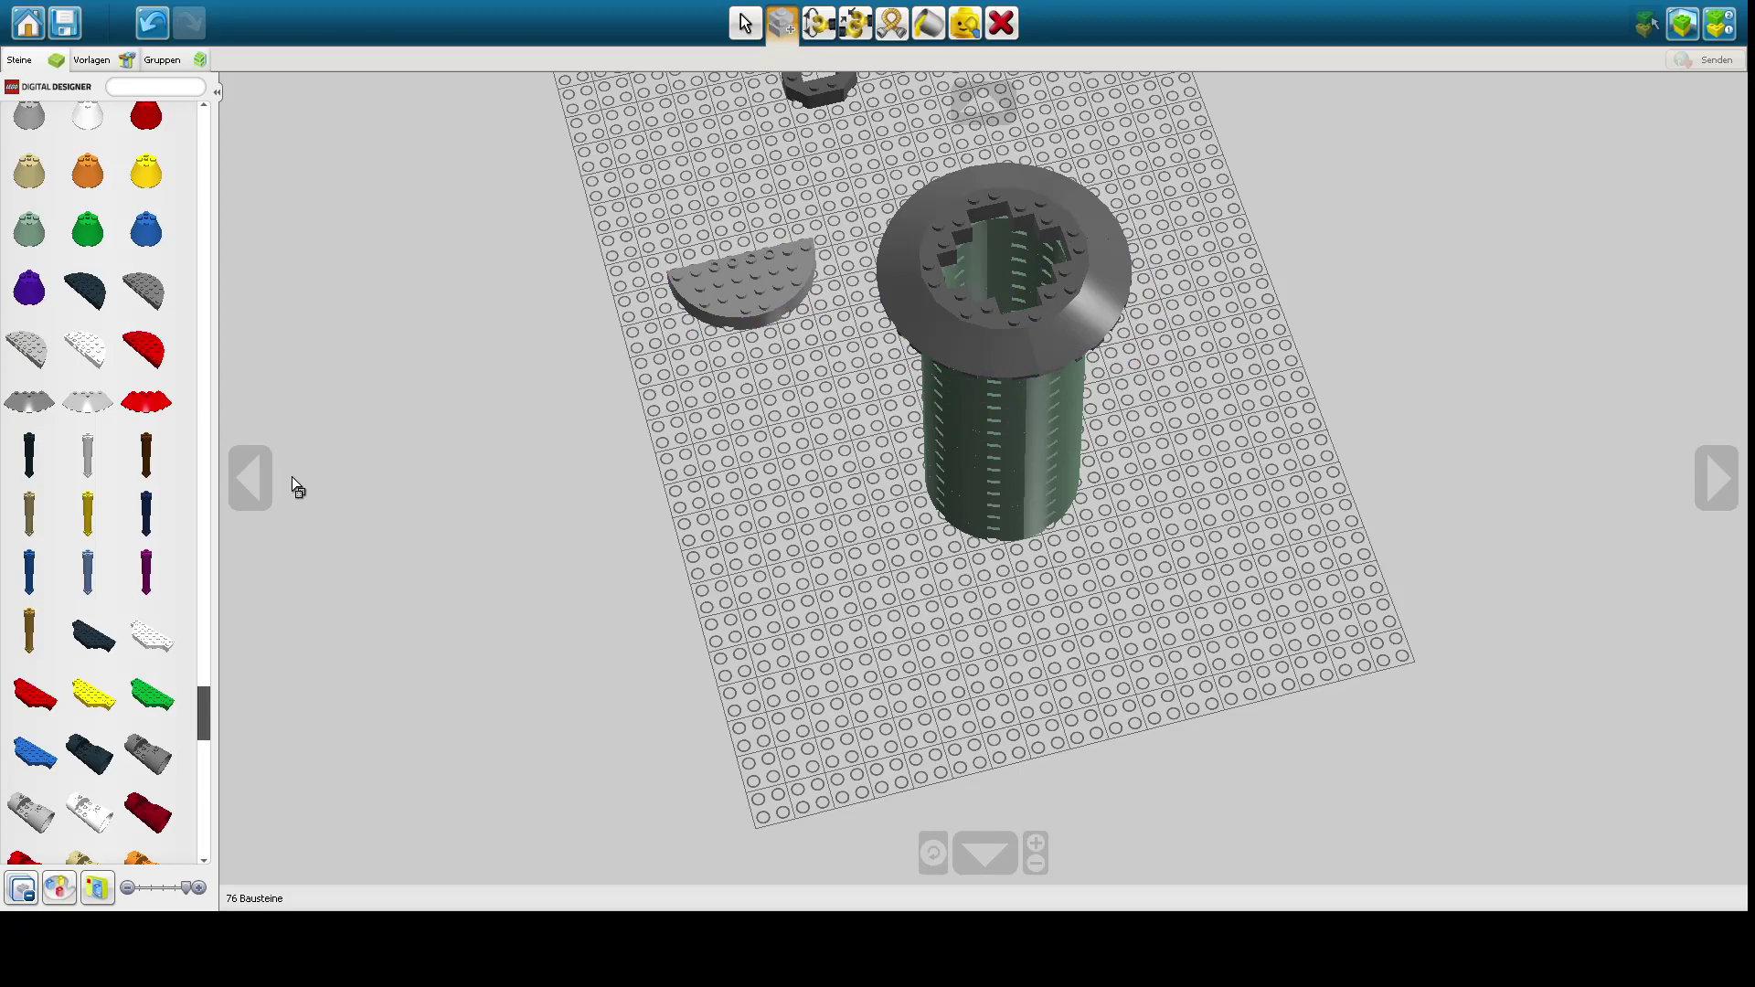
# - Try dark grey curved pieces such as the Arch Brick 6x6x2 over the opening in the round tower's top
pyautogui.scroll(-1, 132, 603)
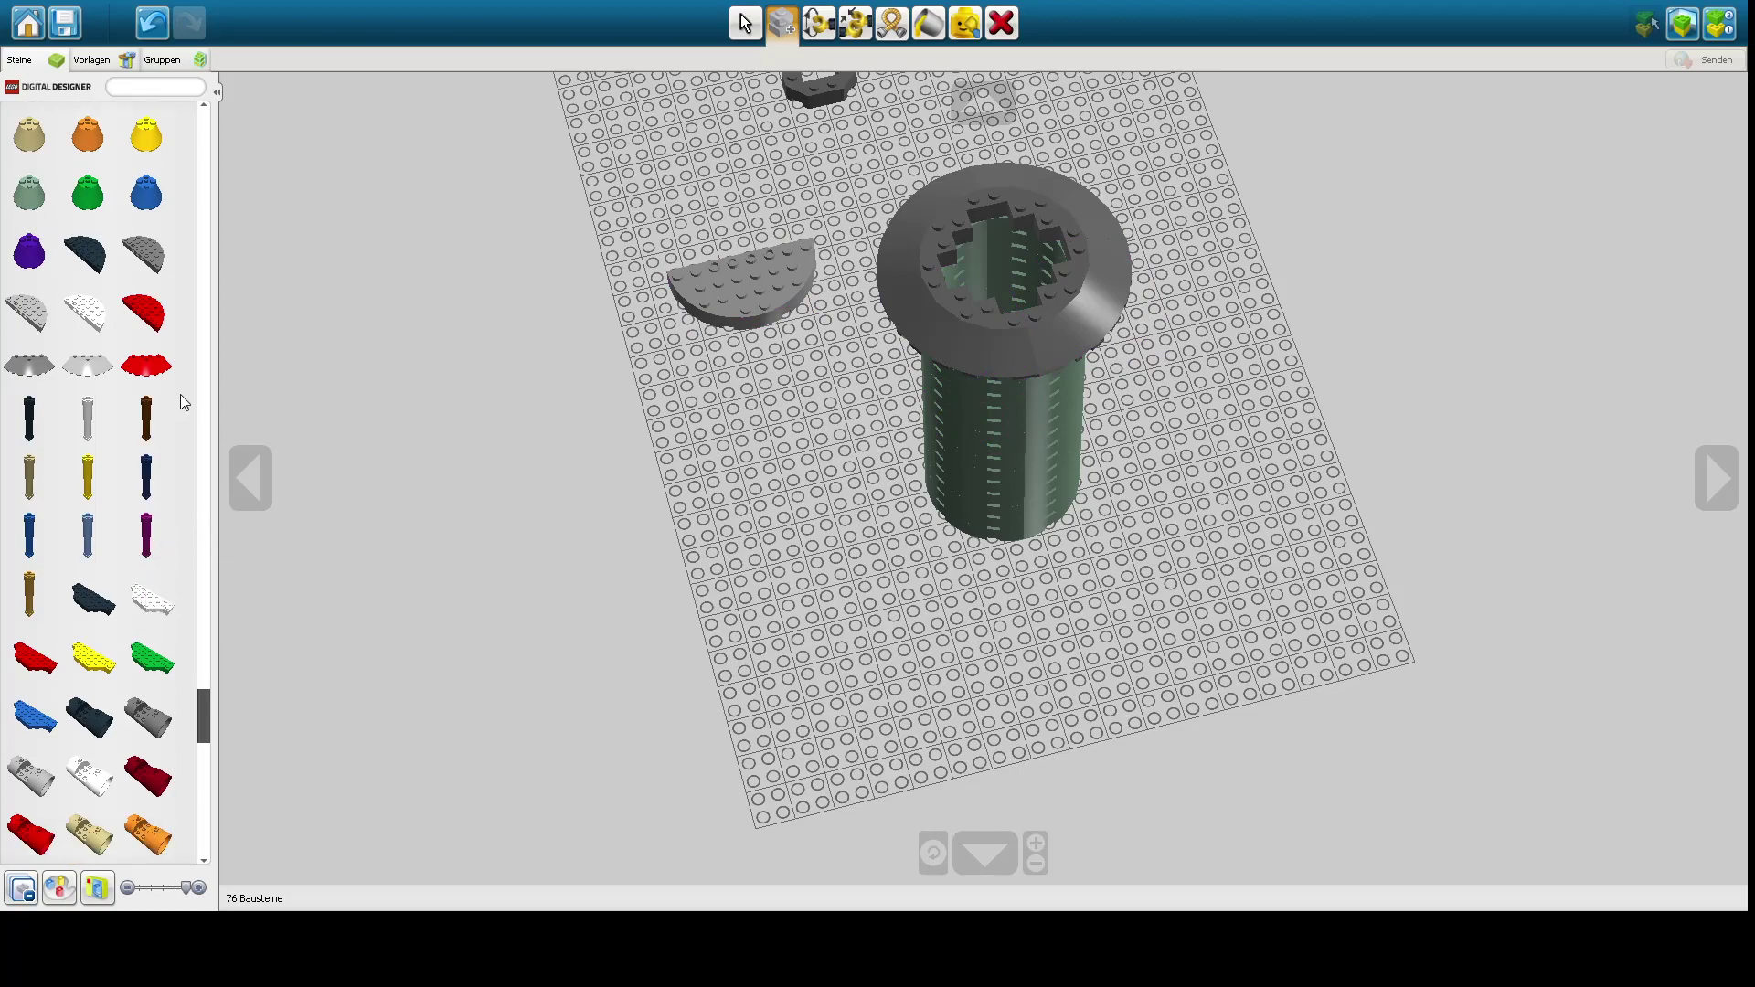
pyautogui.scroll(-6, 102, 514)
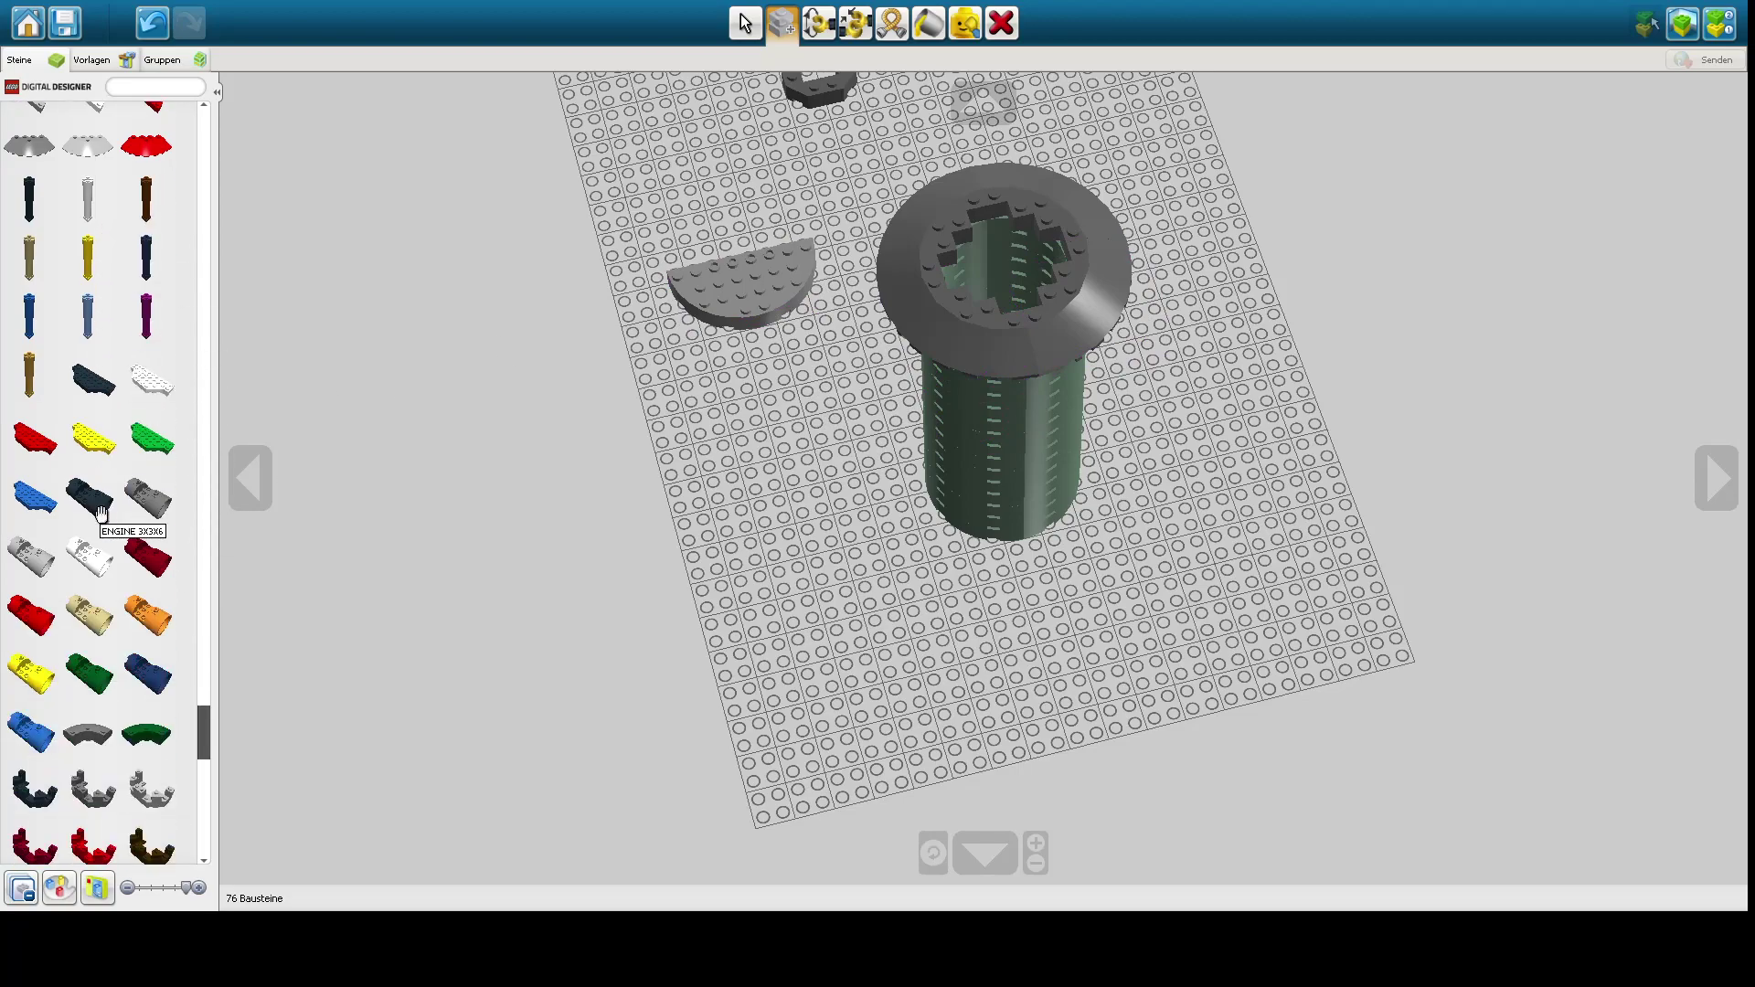
pyautogui.scroll(-2, 102, 513)
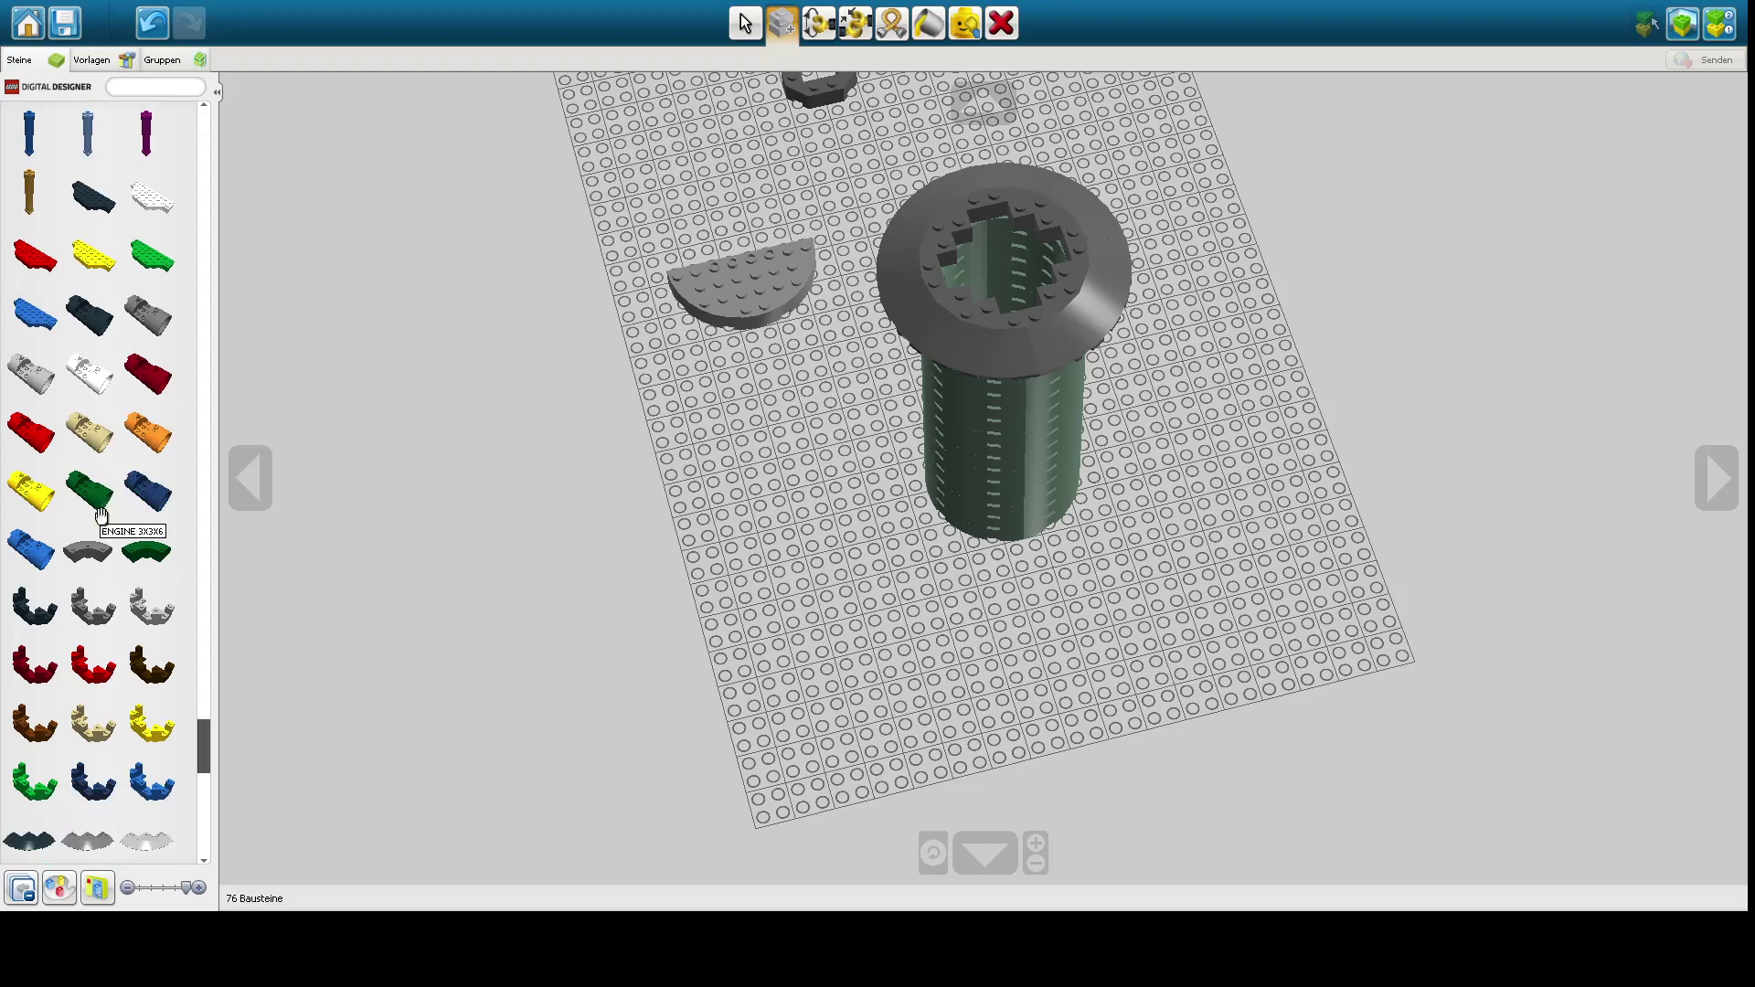
pyautogui.click(107, 552)
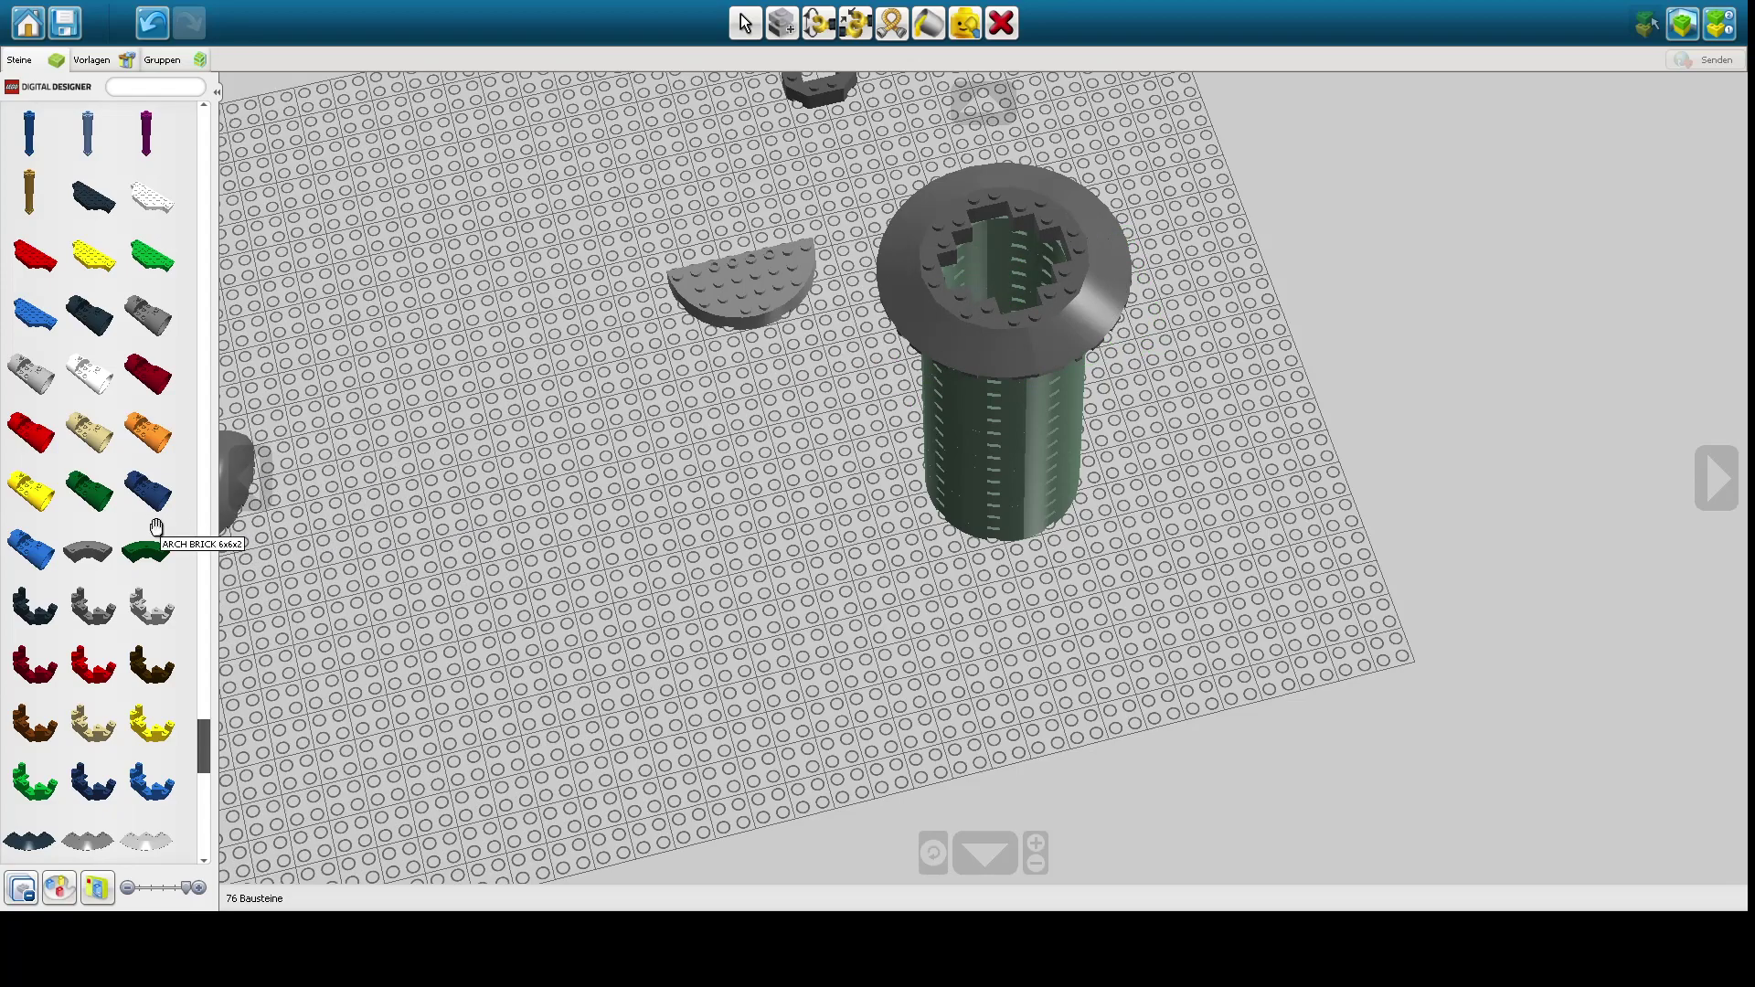
pyautogui.scroll(-7, 102, 626)
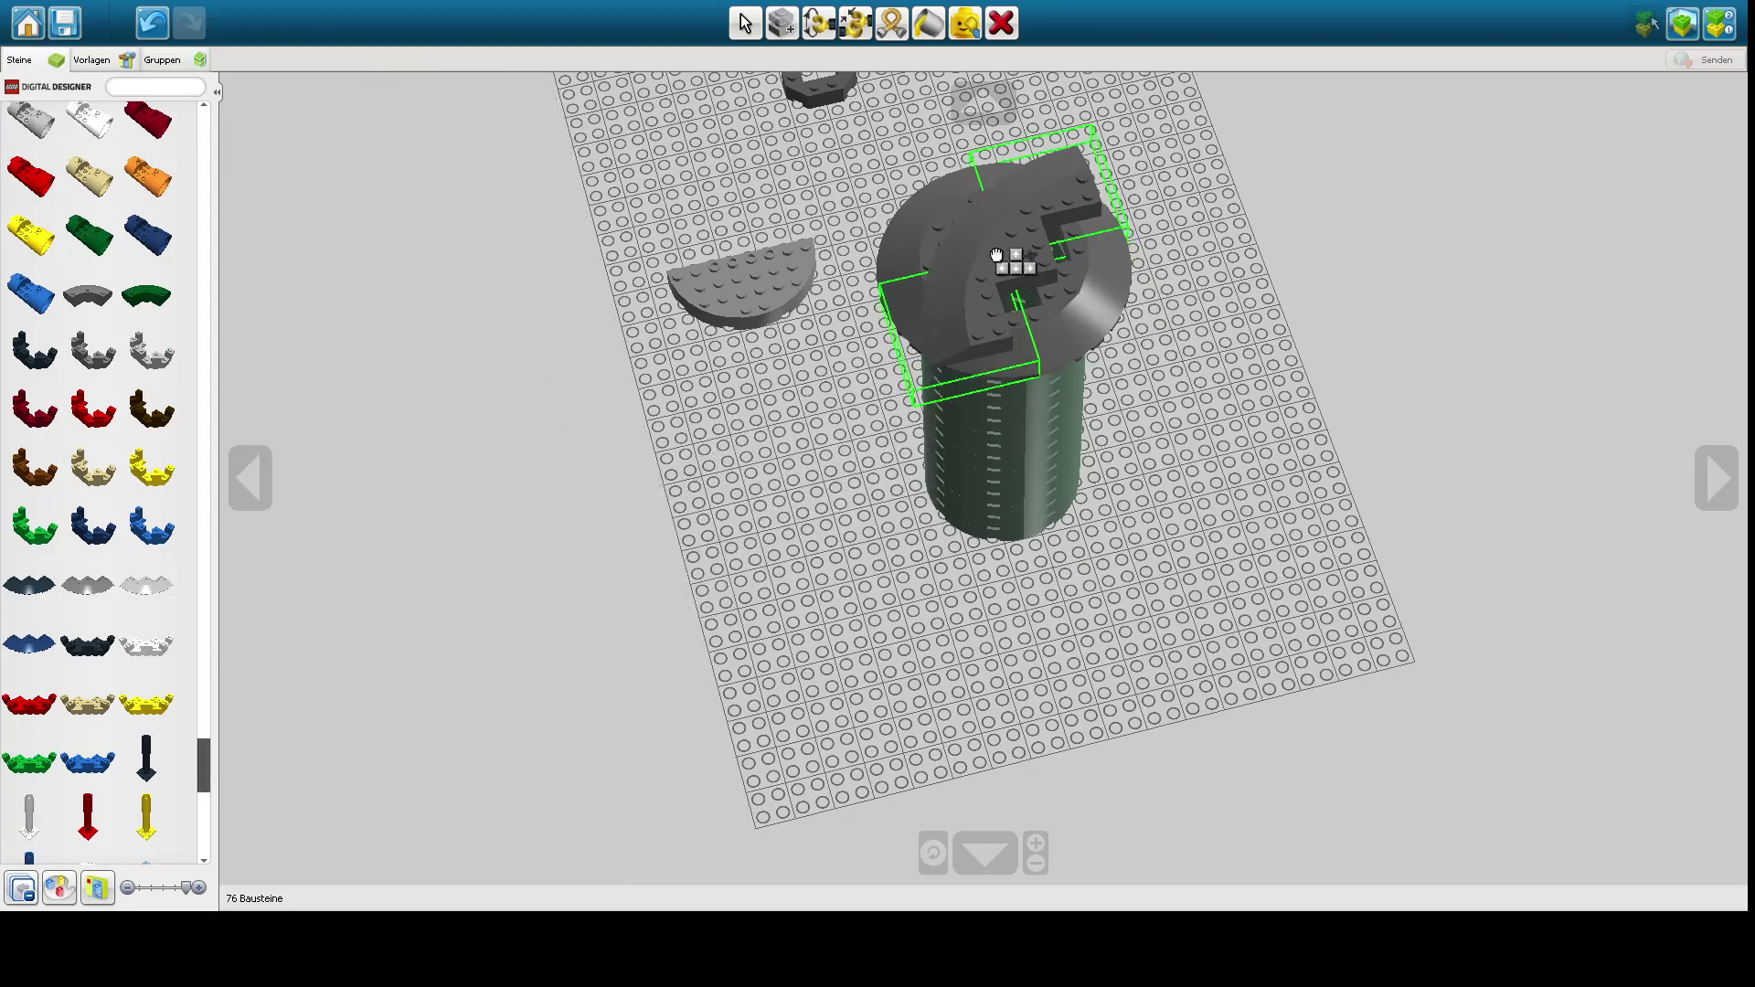
# - Place a dark grey Brick 4x4 1/4 circle on the roof ring, turned so its curve follows the opening's rim
pyautogui.scroll(-5, 185, 598)
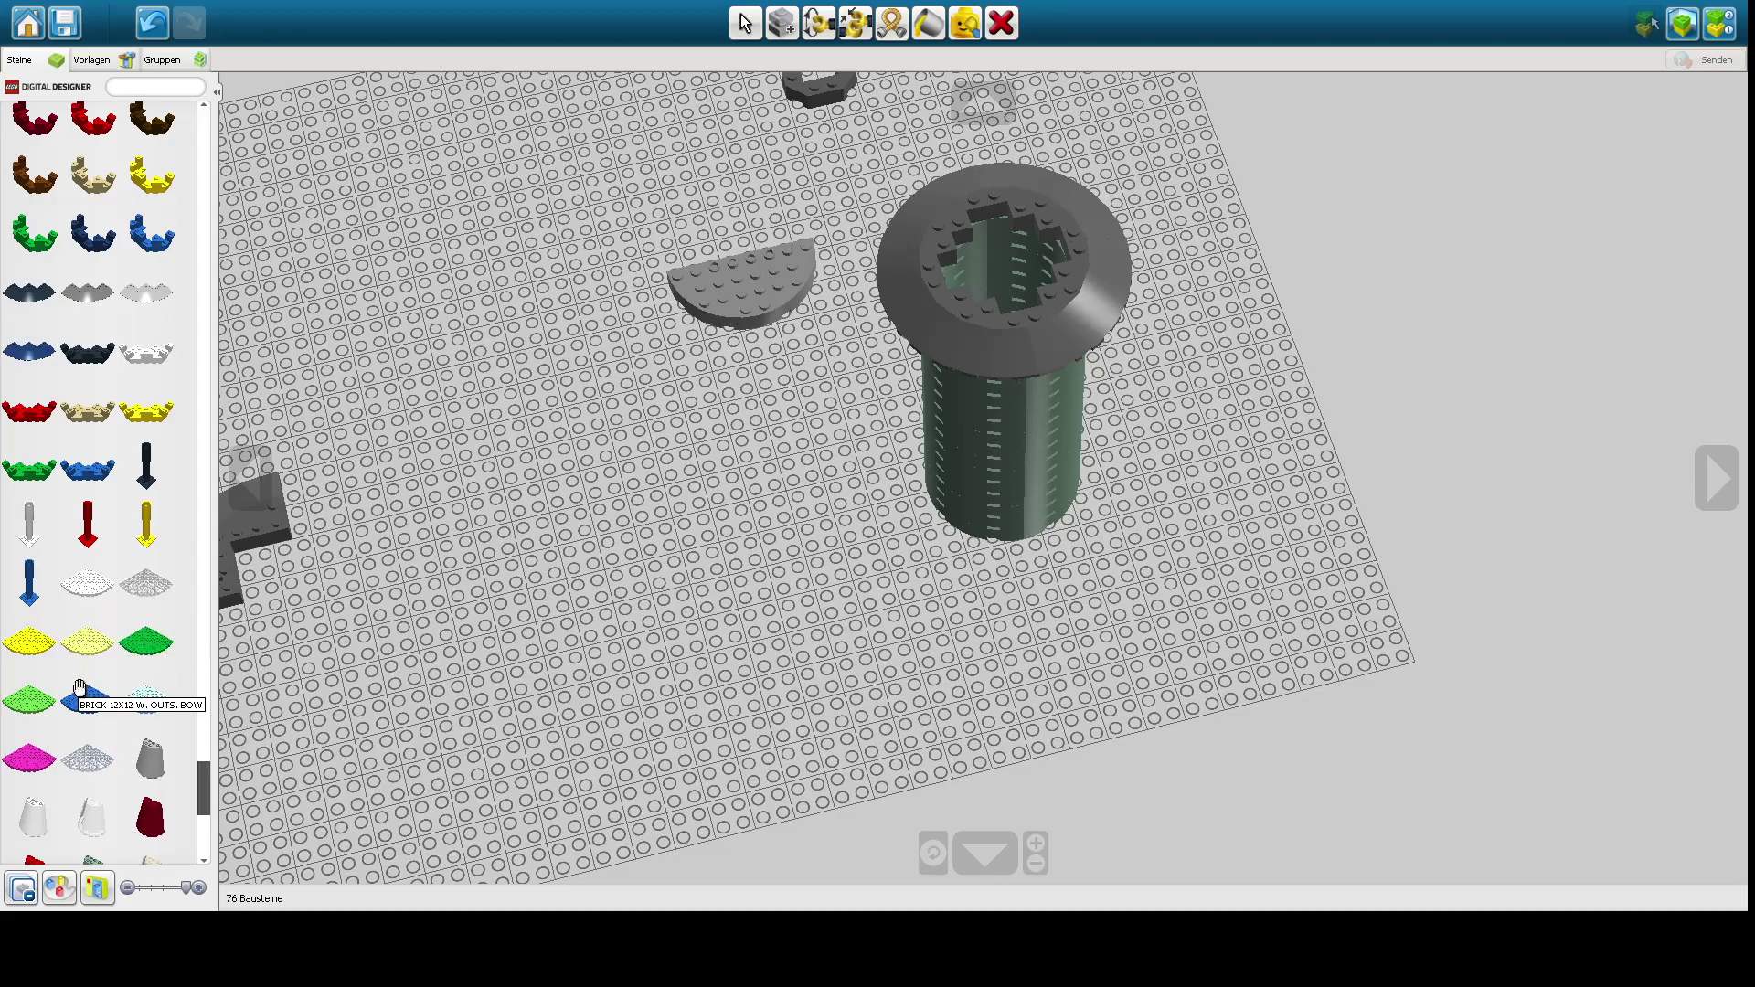
pyautogui.scroll(-5, 91, 686)
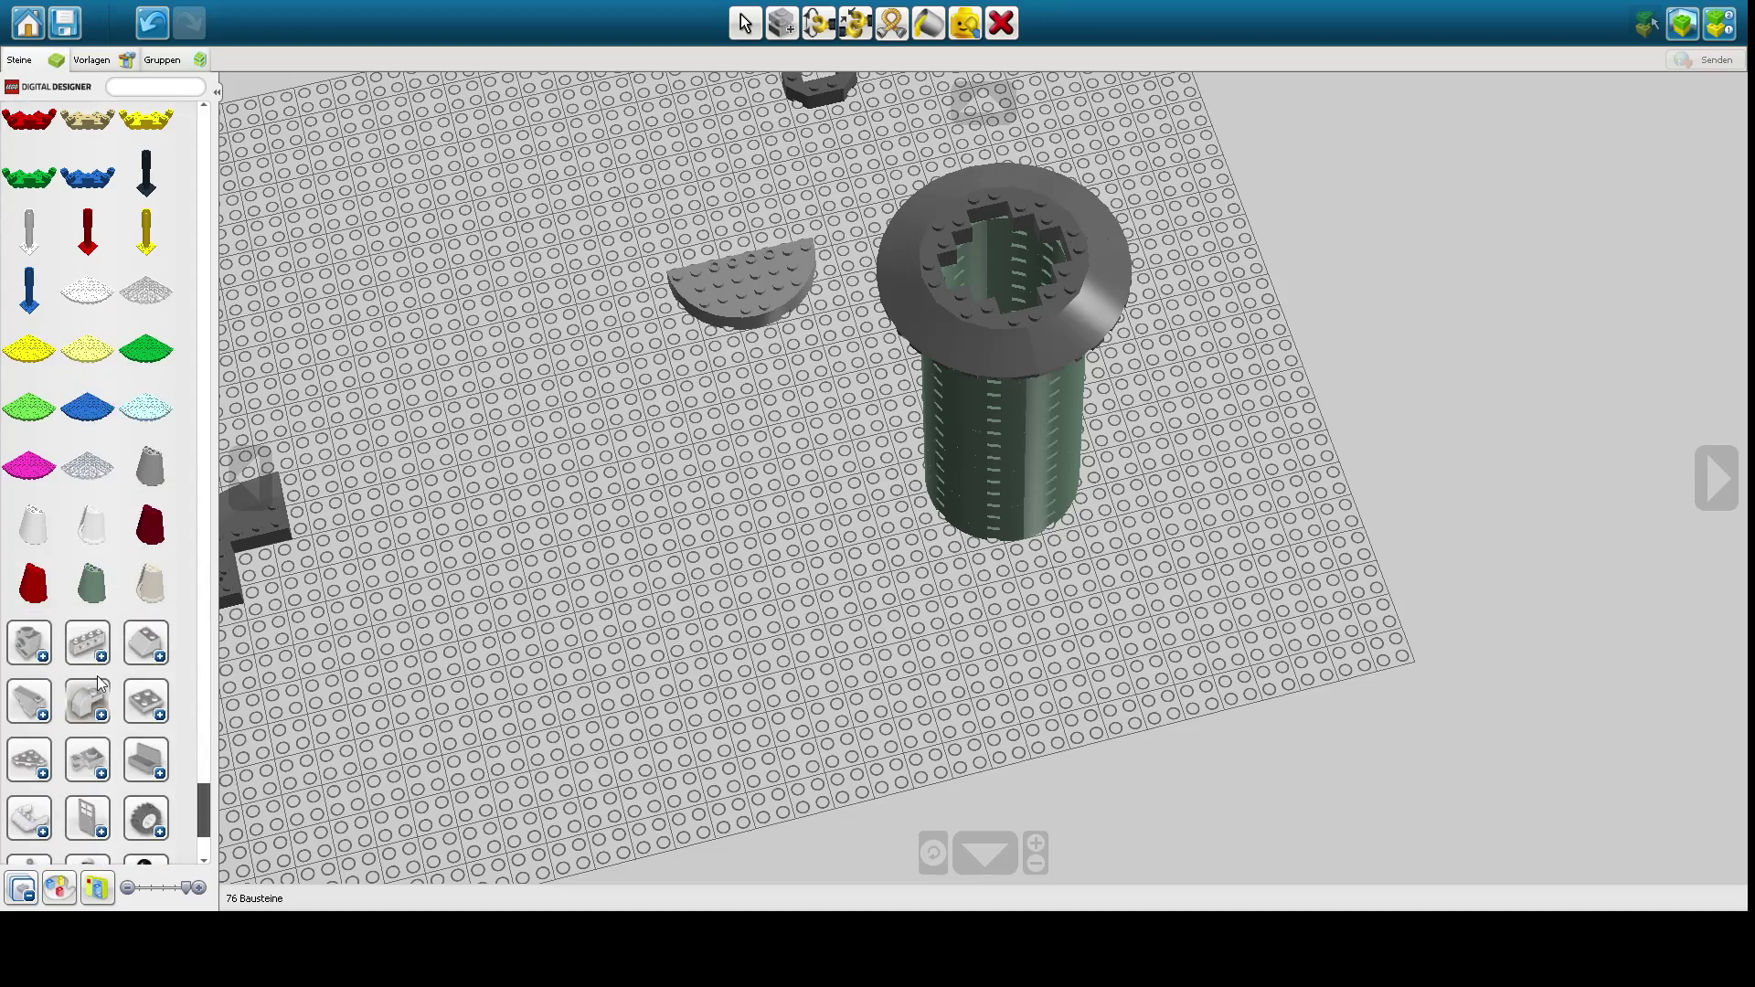
pyautogui.scroll(10, 117, 608)
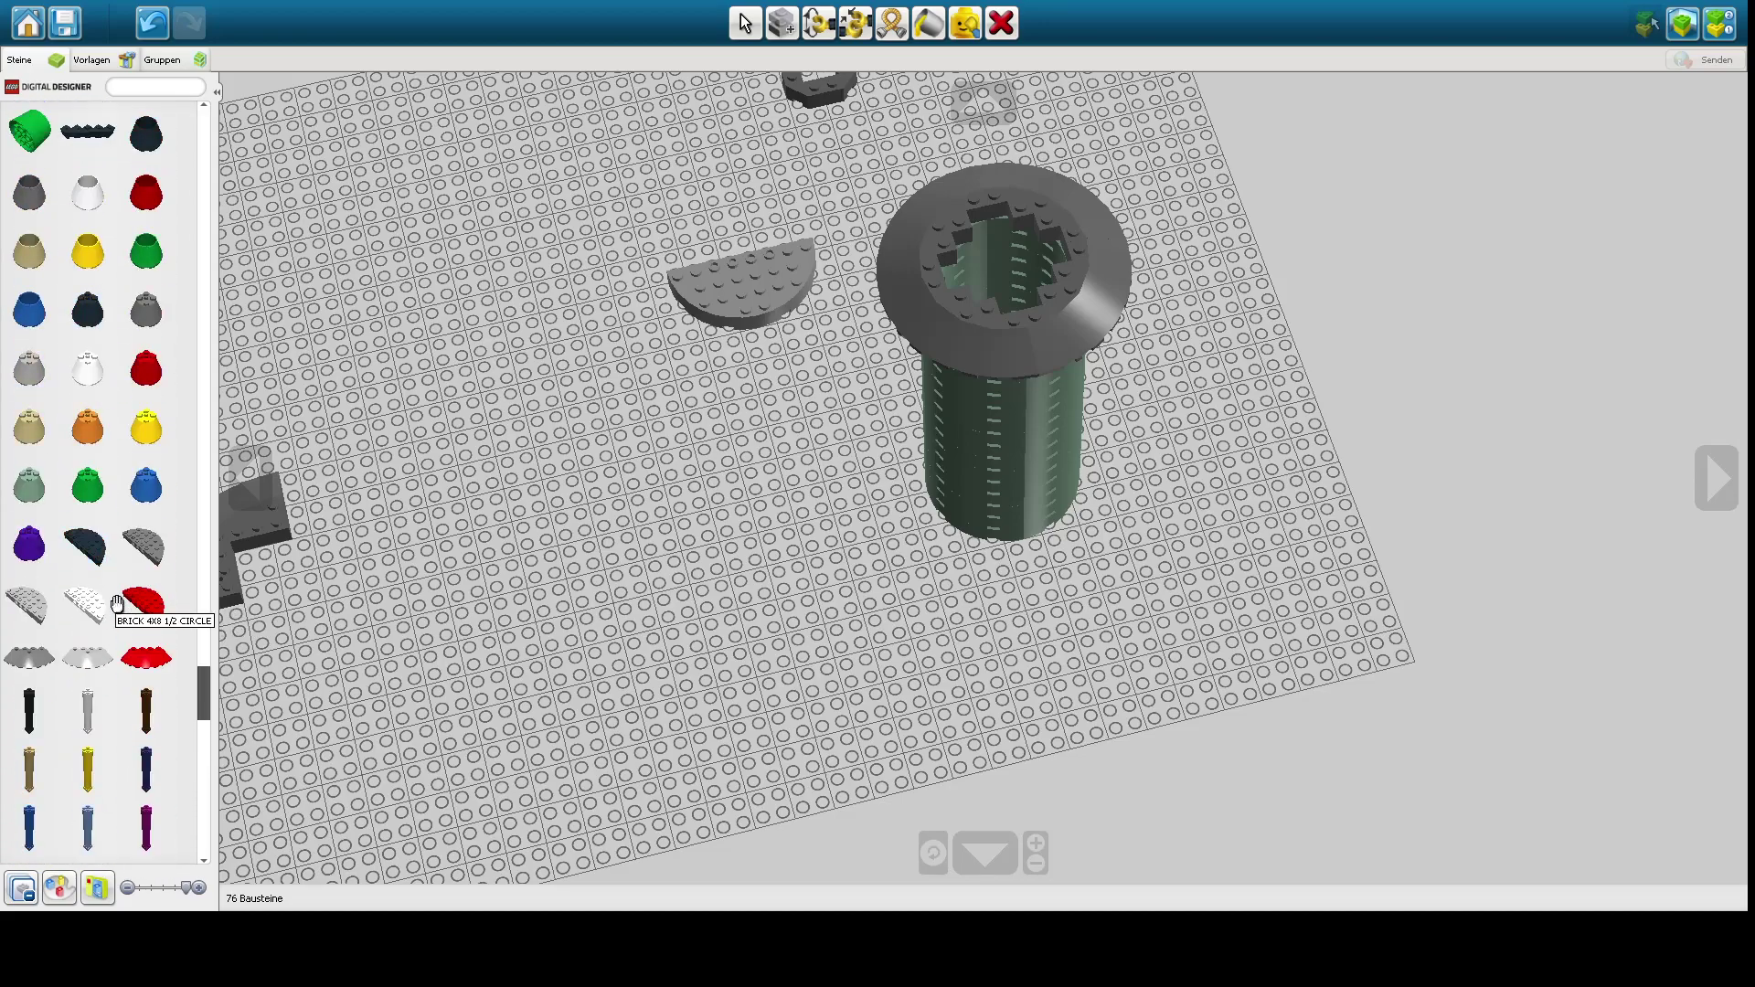
pyautogui.scroll(10, 117, 603)
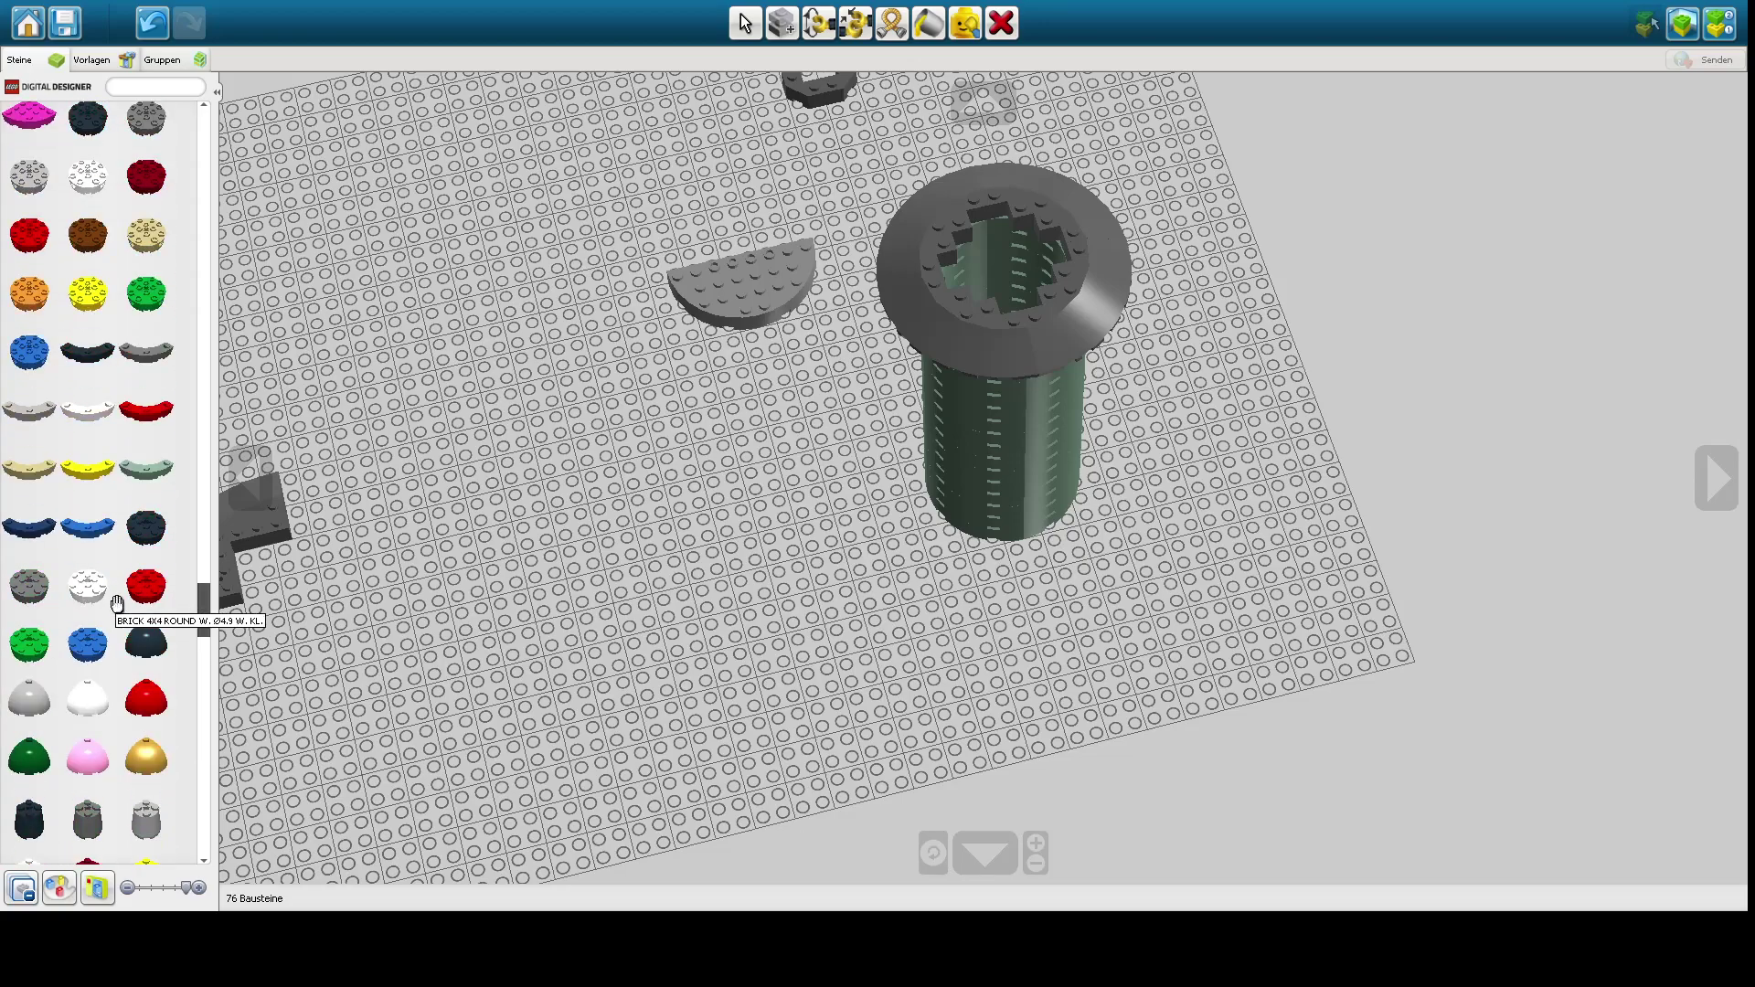
pyautogui.scroll(8, 117, 603)
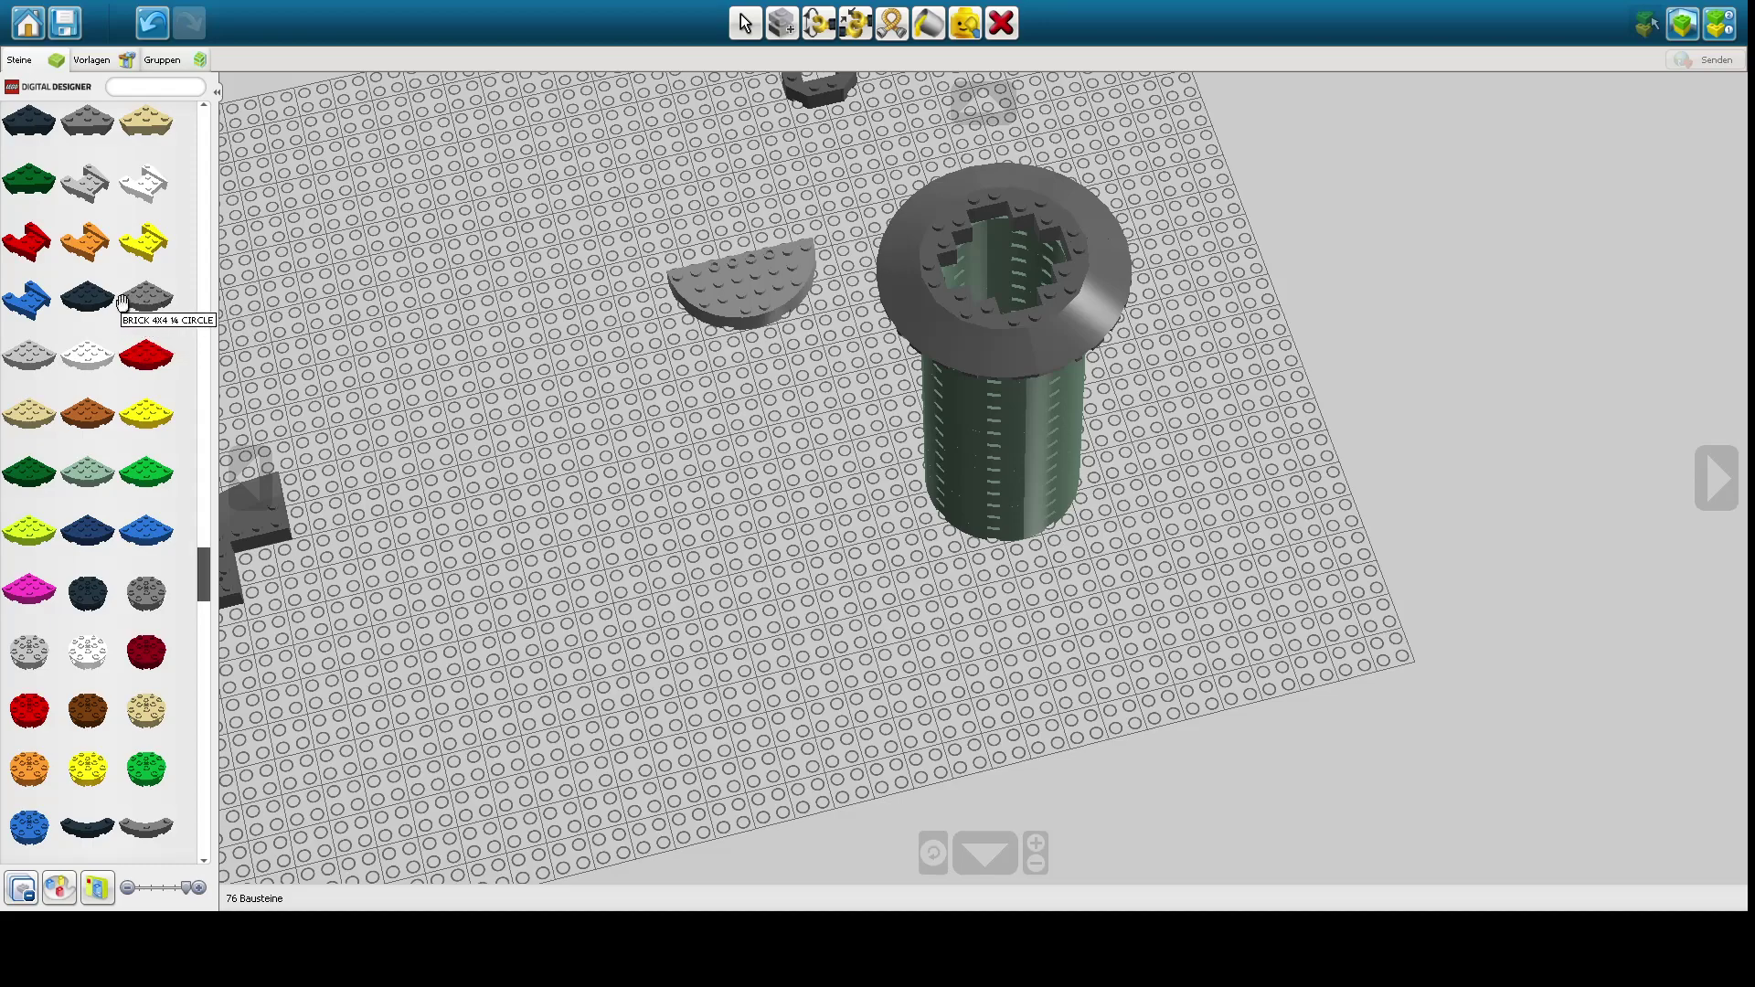
pyautogui.click(122, 302)
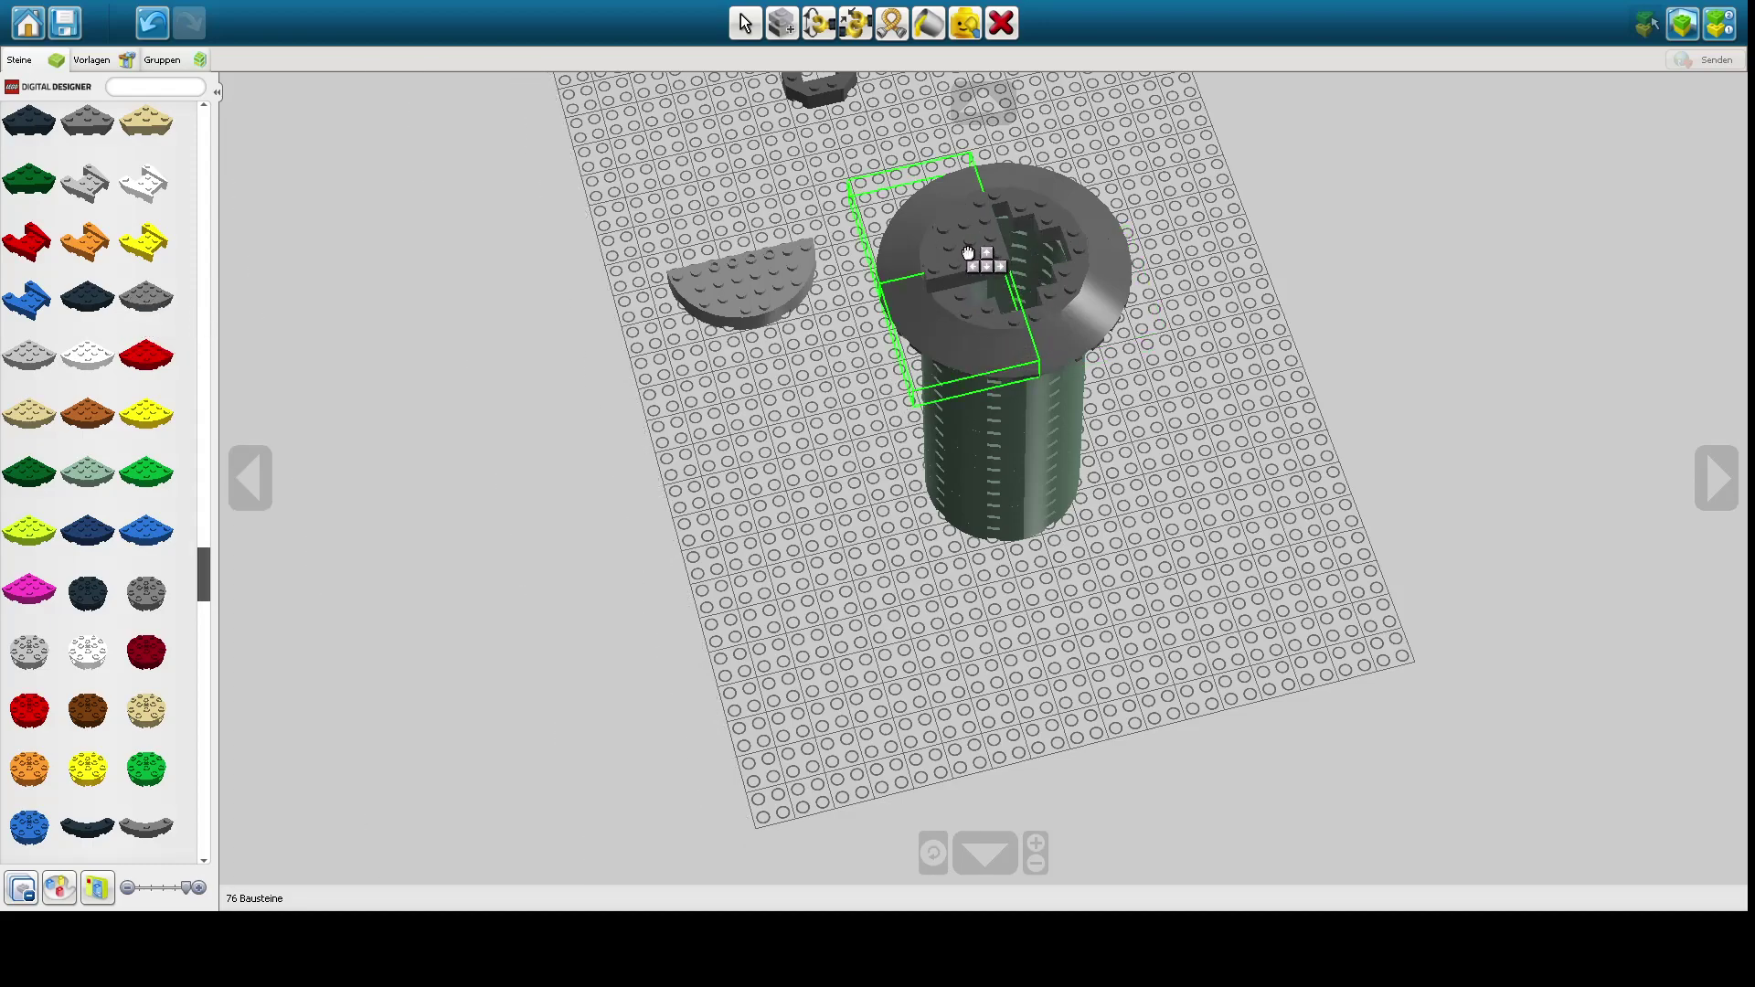
pyautogui.press('Right')
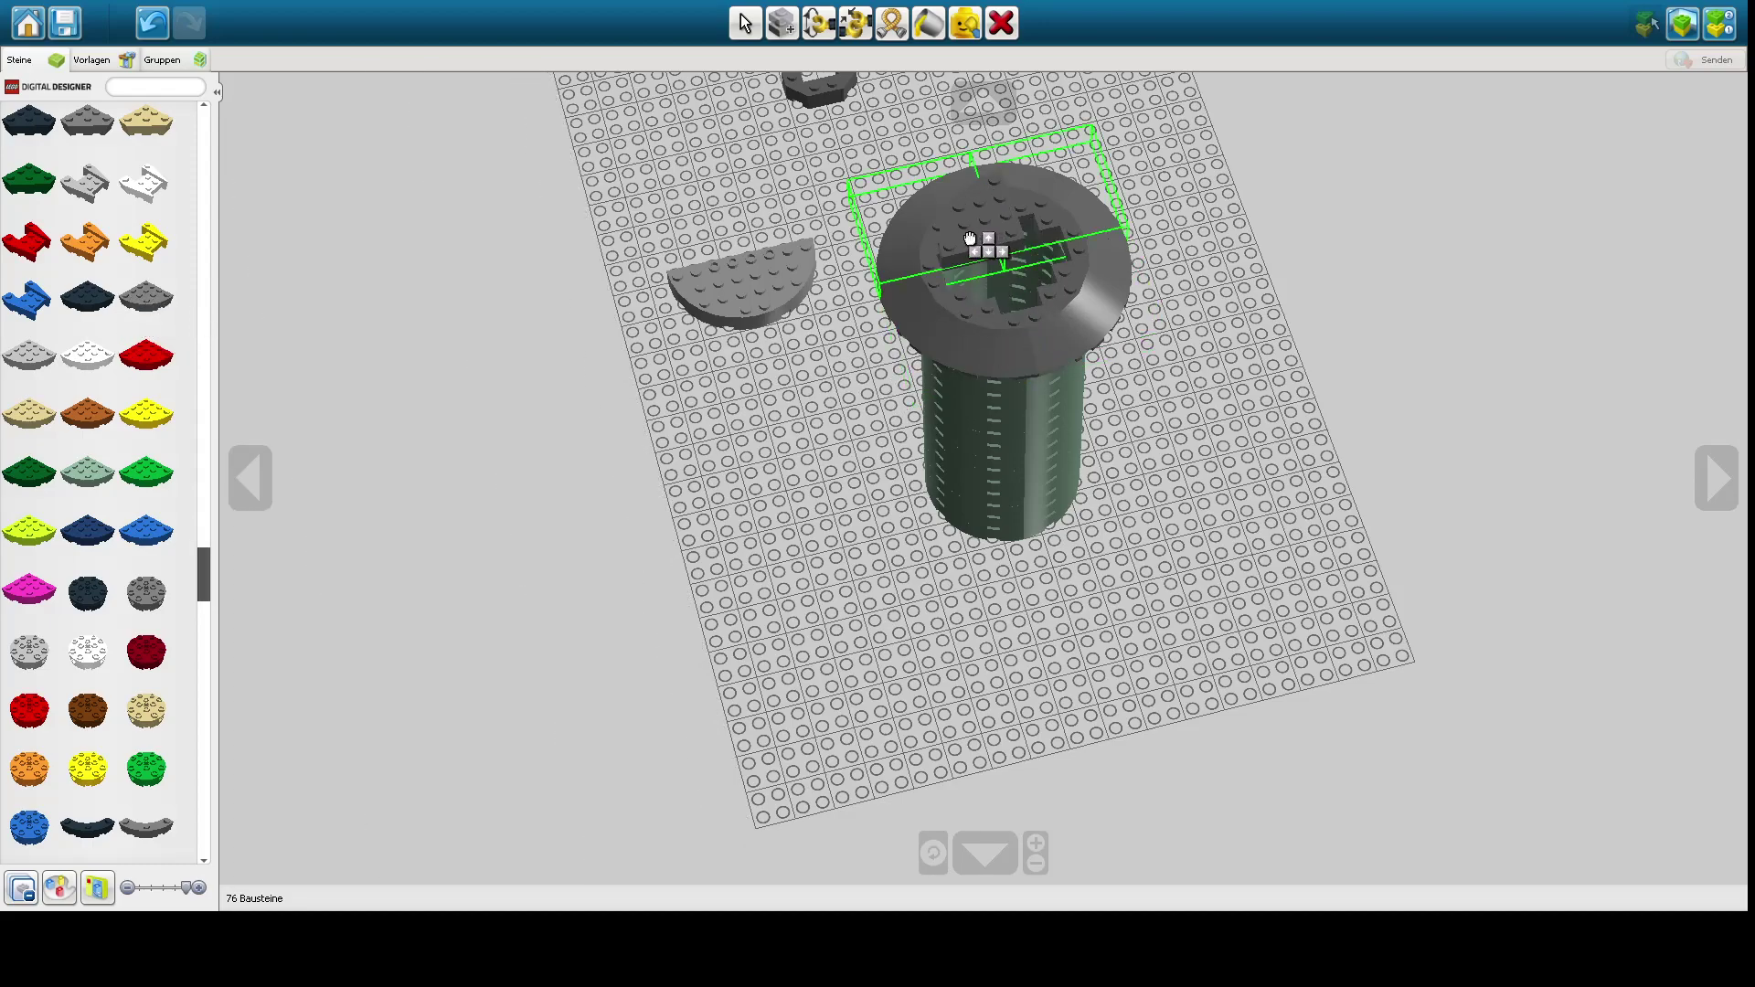
pyautogui.press('Right')
pyautogui.click(961, 243)
pyautogui.click(982, 233)
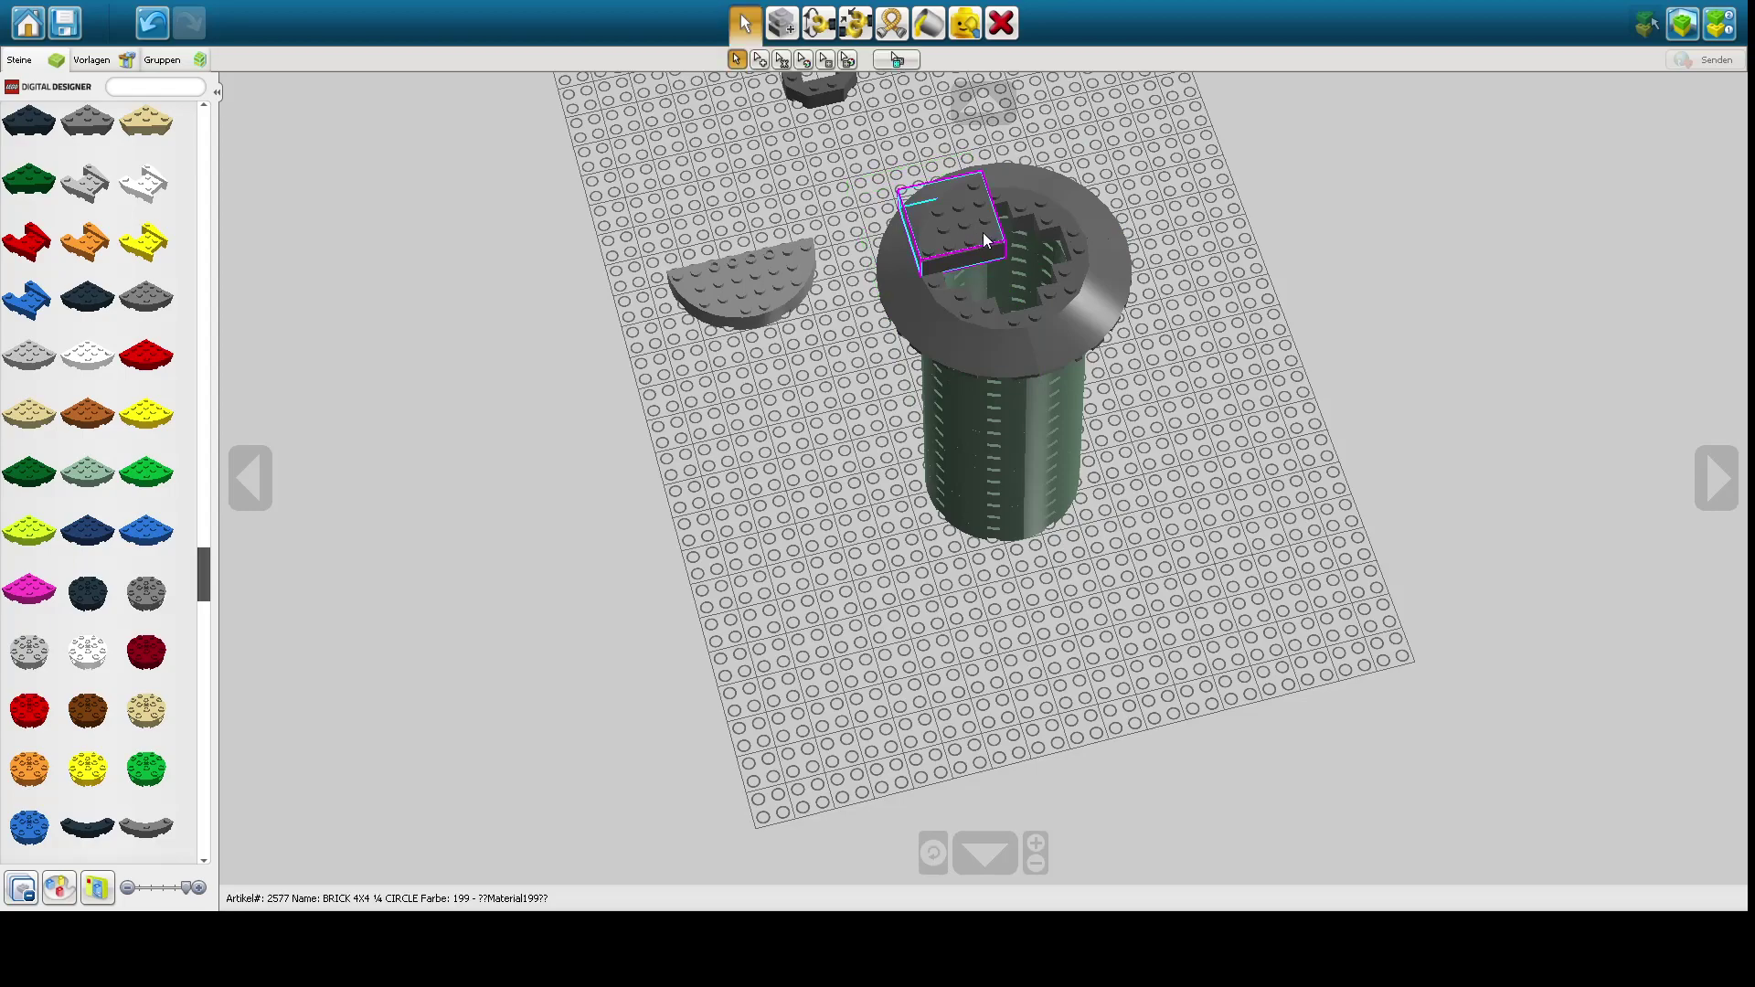
# - Duplicate the 4x4 quarter-circle brick three times, rotating the copies to form a full disc that closes the tower's top
pyautogui.click(782, 23)
pyautogui.moveTo(929, 125); pyautogui.dragTo(1014, 235)
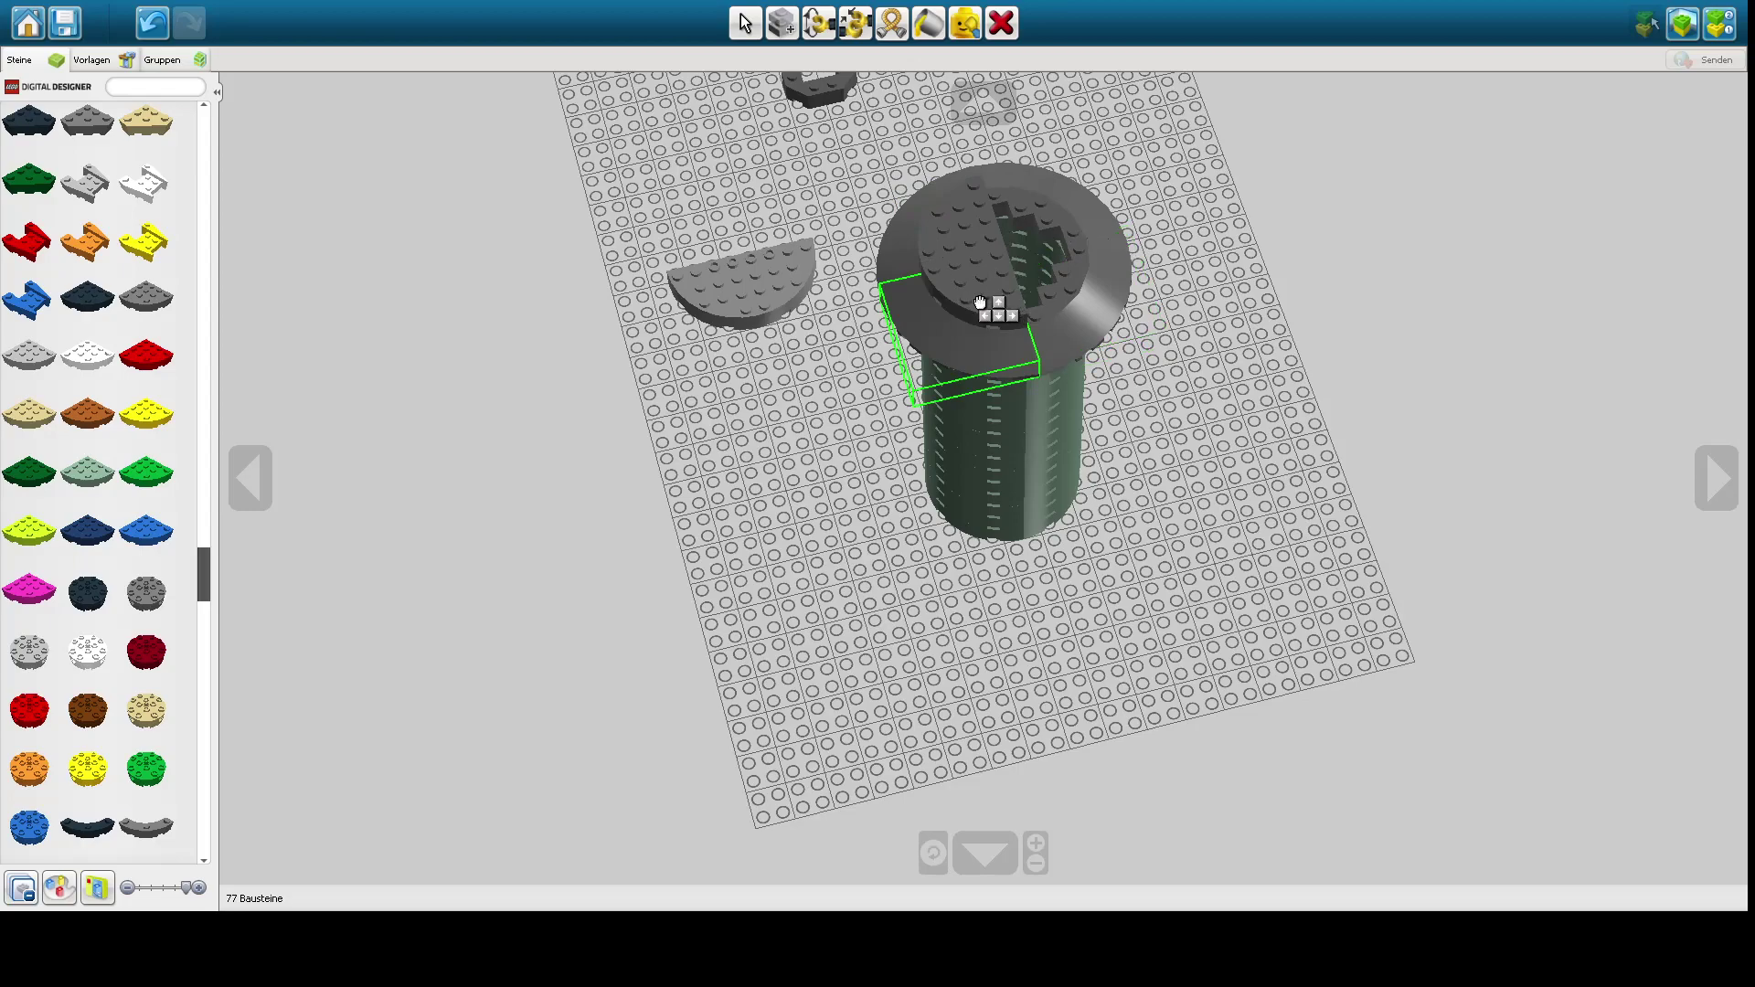
pyautogui.click(981, 296)
pyautogui.click(985, 302)
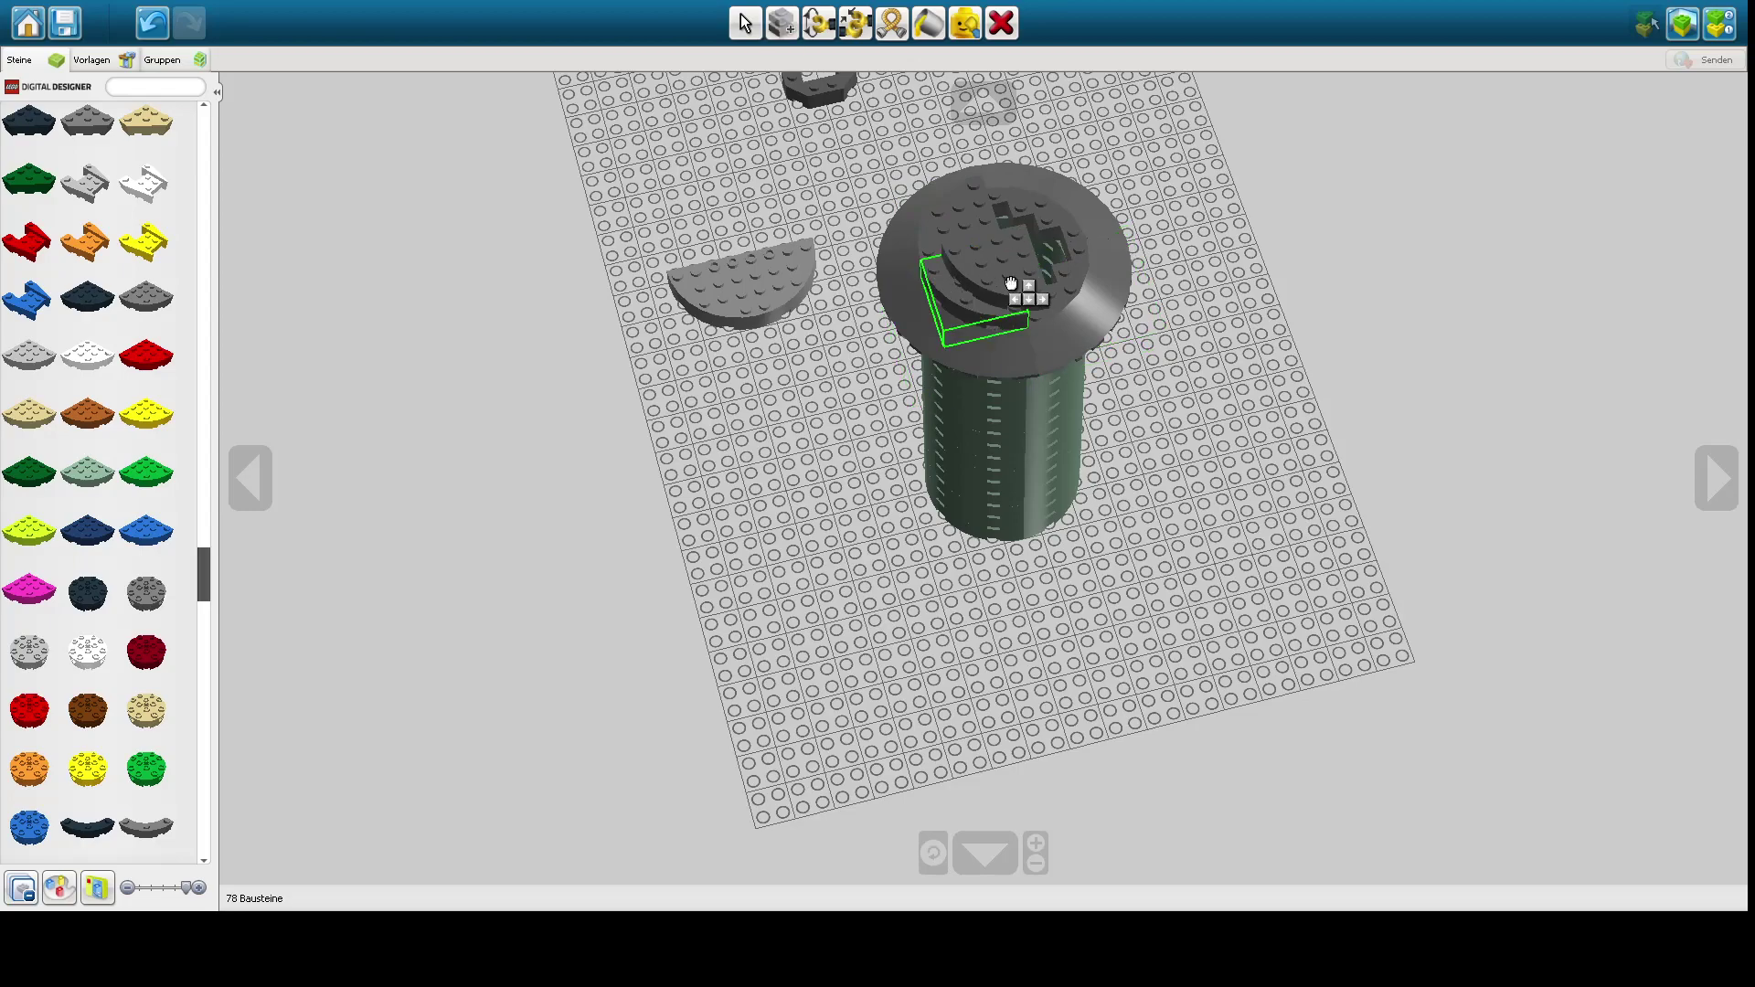
pyautogui.click(1030, 232)
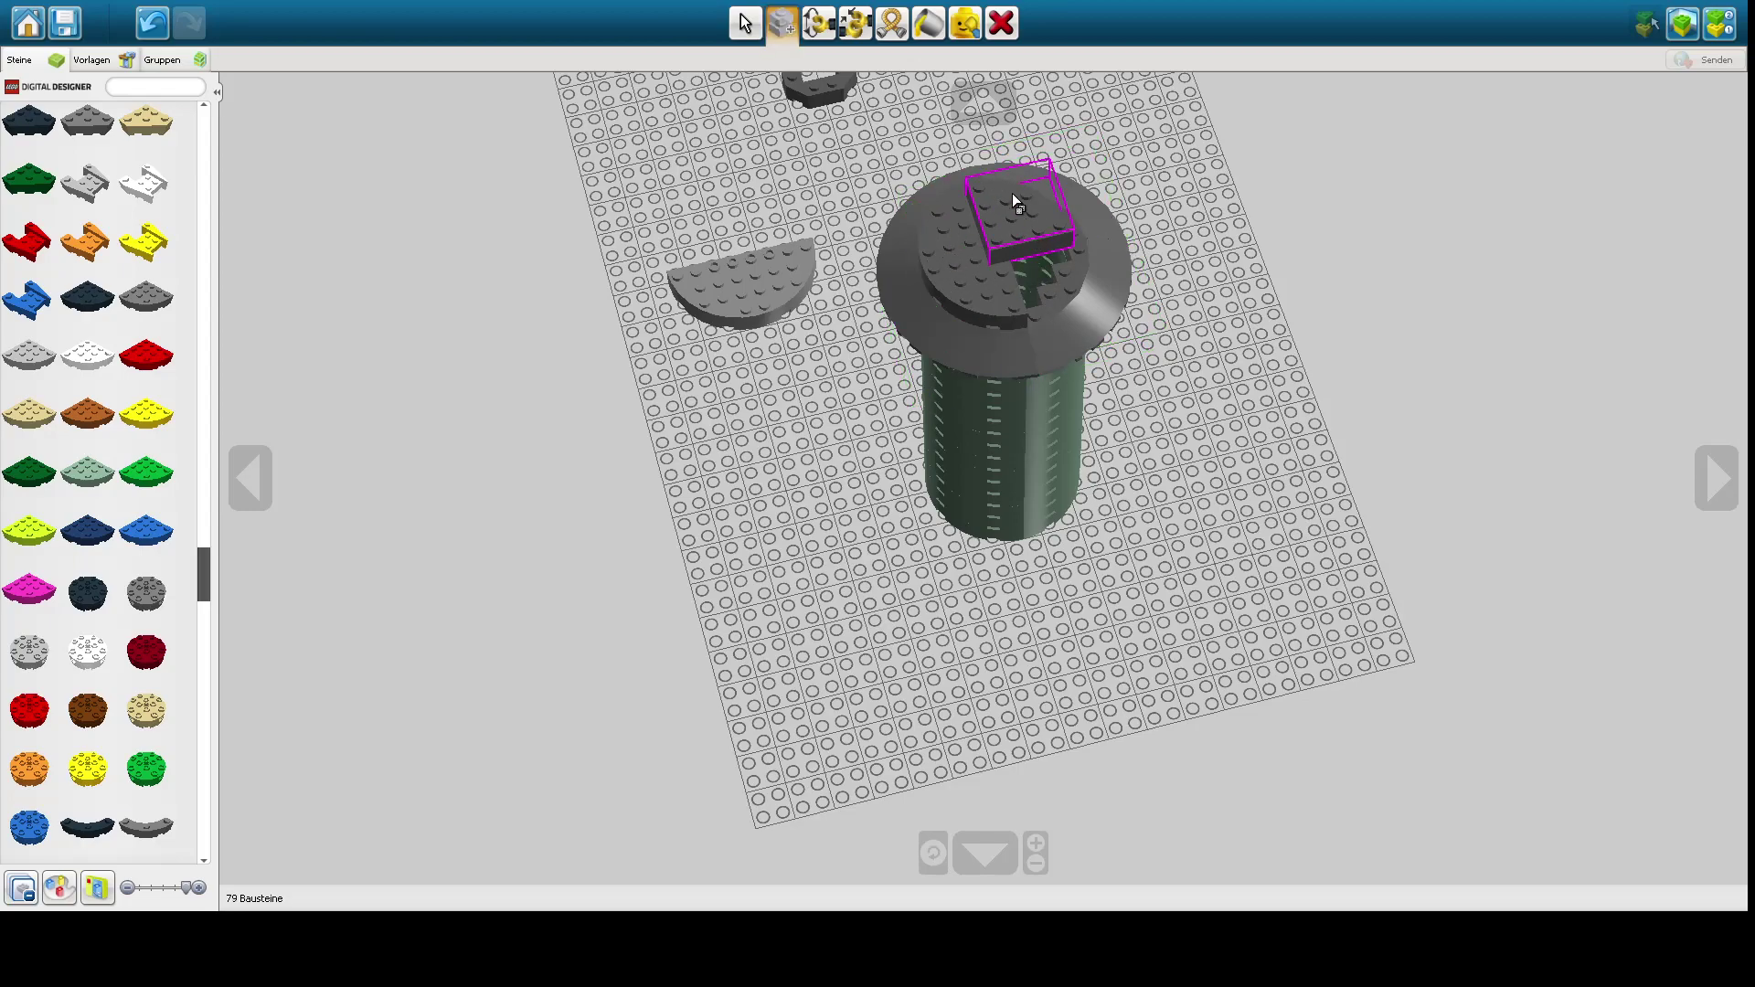
pyautogui.click(1025, 217)
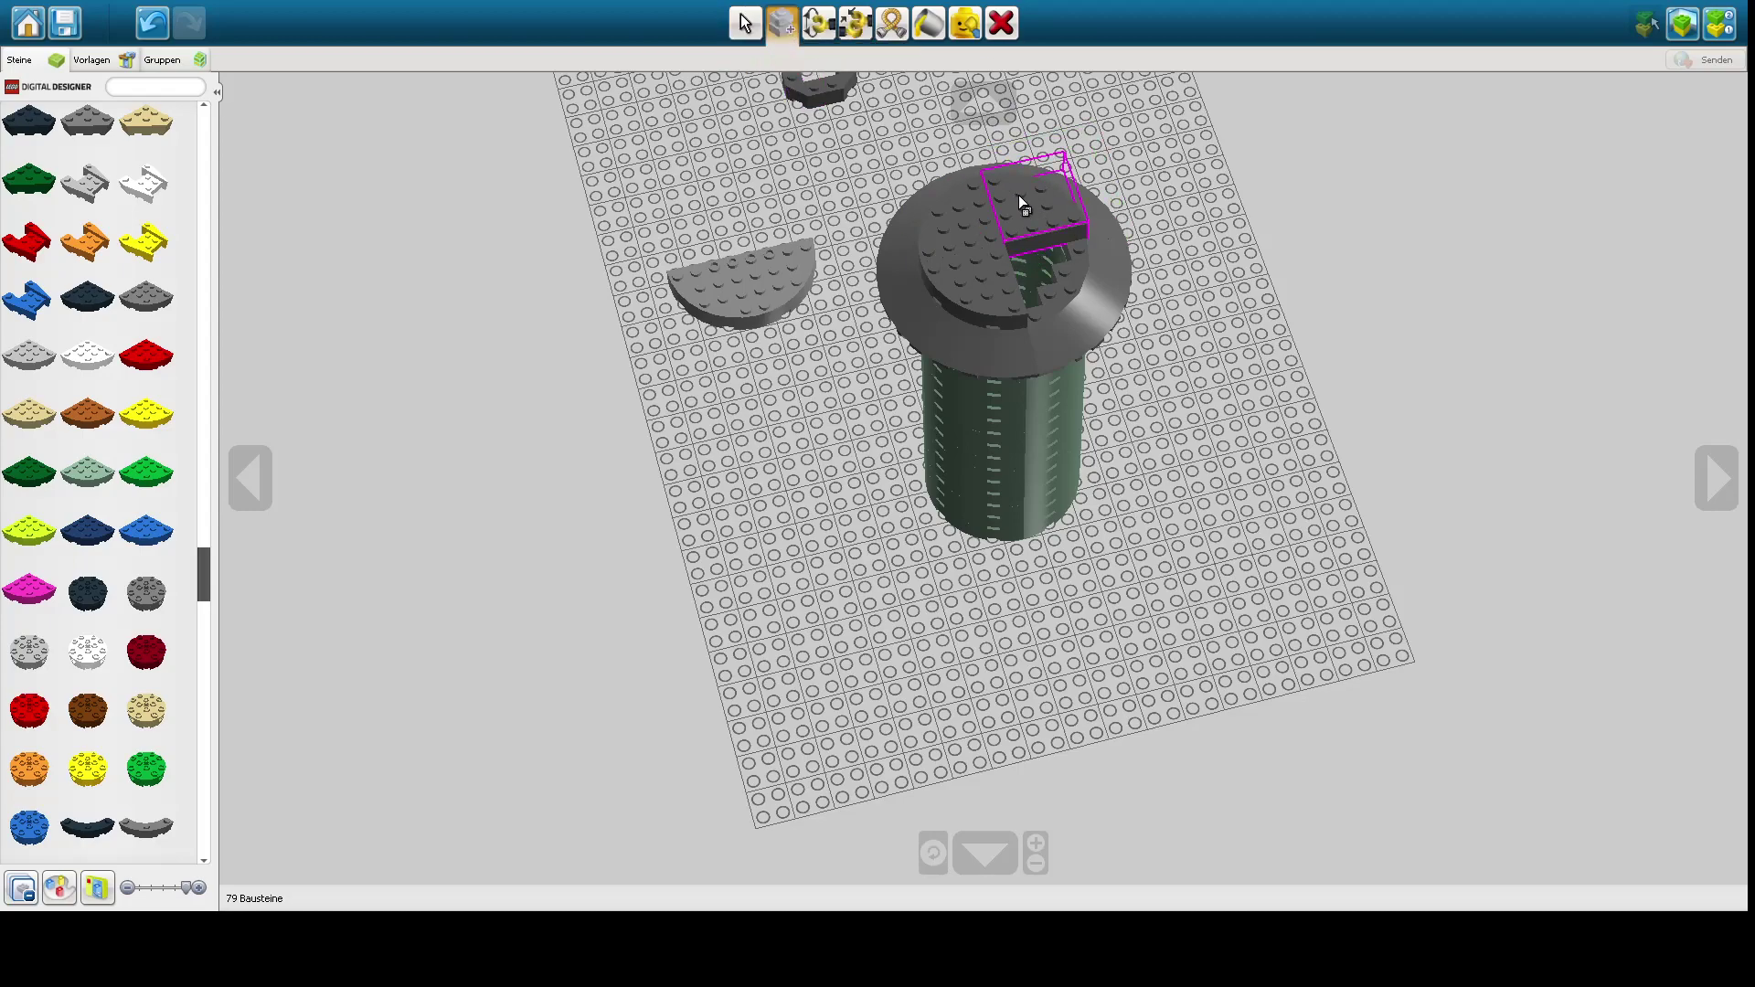
pyautogui.click(1019, 195)
pyautogui.press('Right')
pyautogui.click(1061, 331)
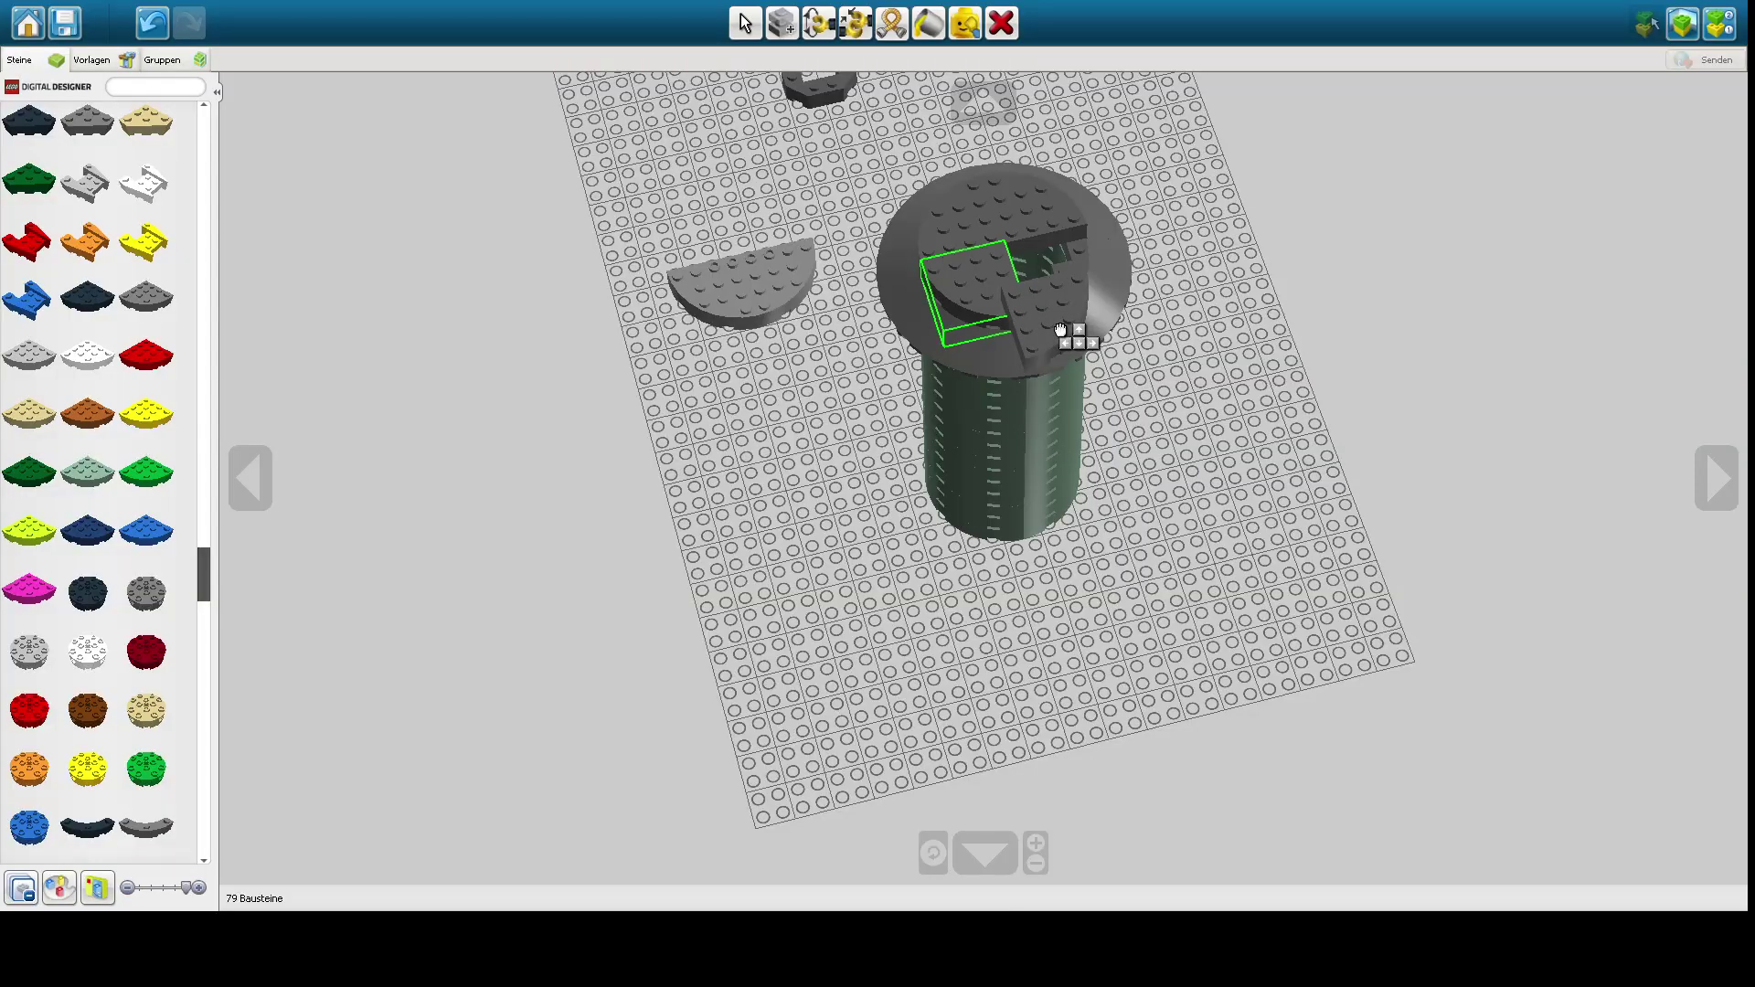
pyautogui.click(1058, 285)
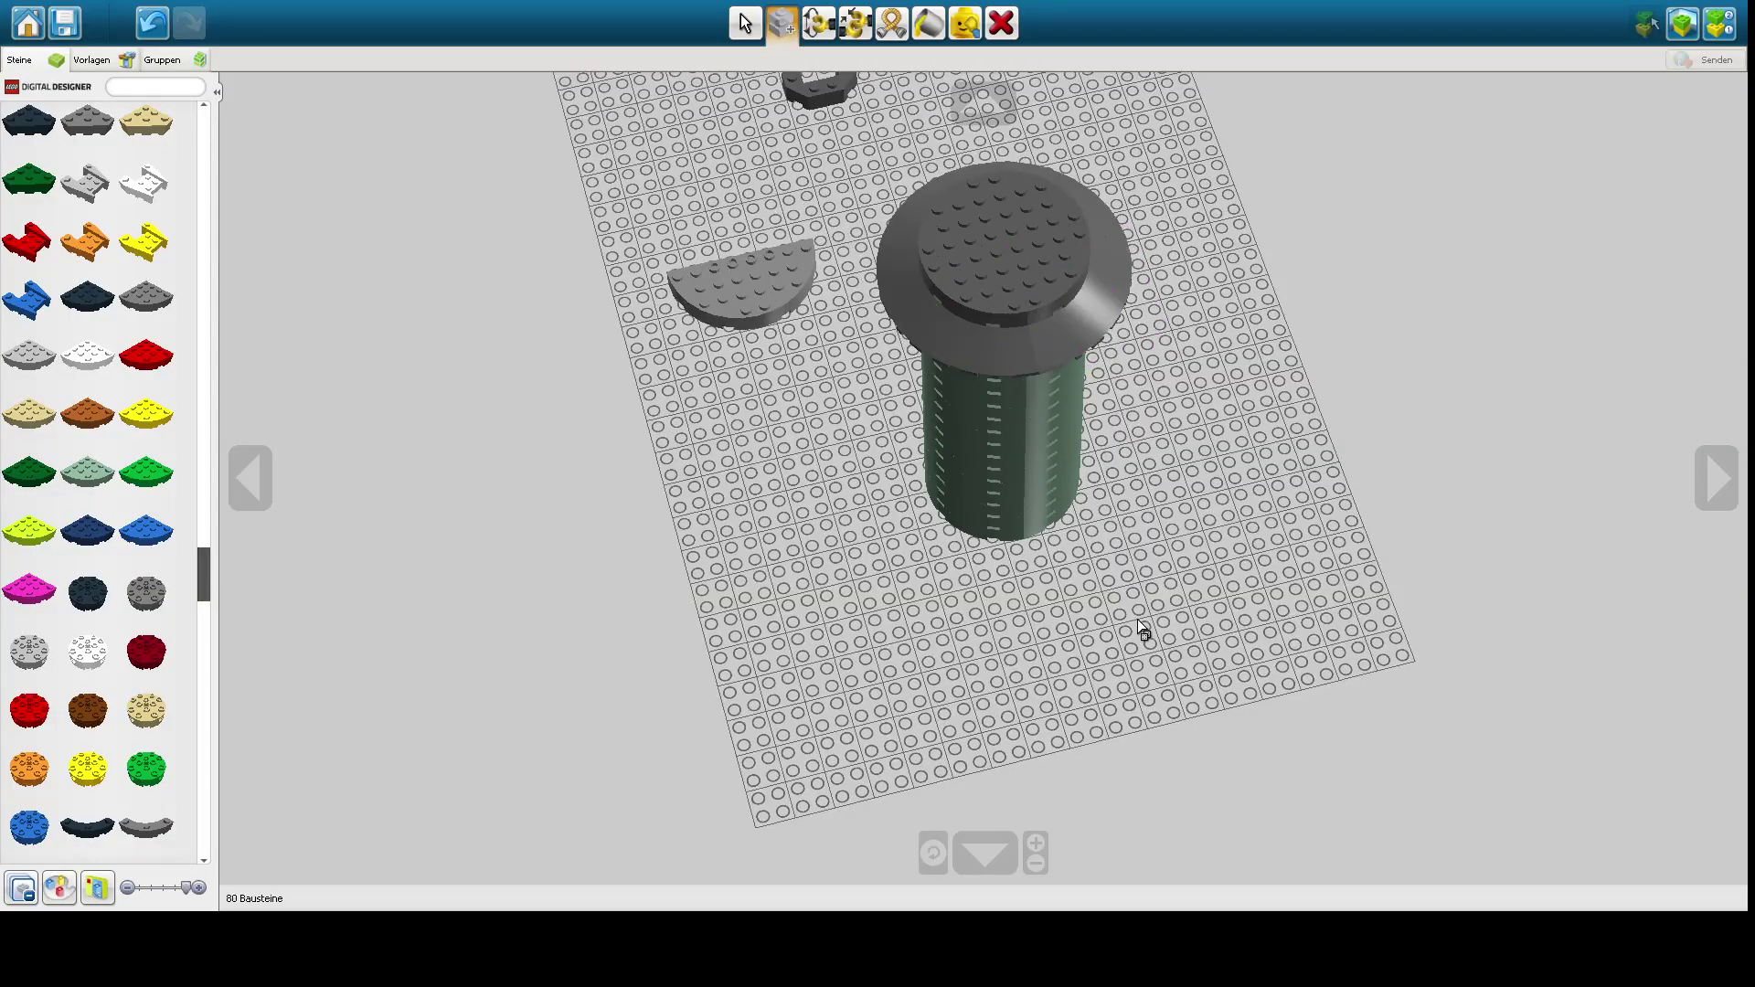
# - Select the entire round tower with its roof and view the template library and its option for creating a template from the selection
pyautogui.moveTo(1137, 618); pyautogui.dragTo(1388, 634, button='right')
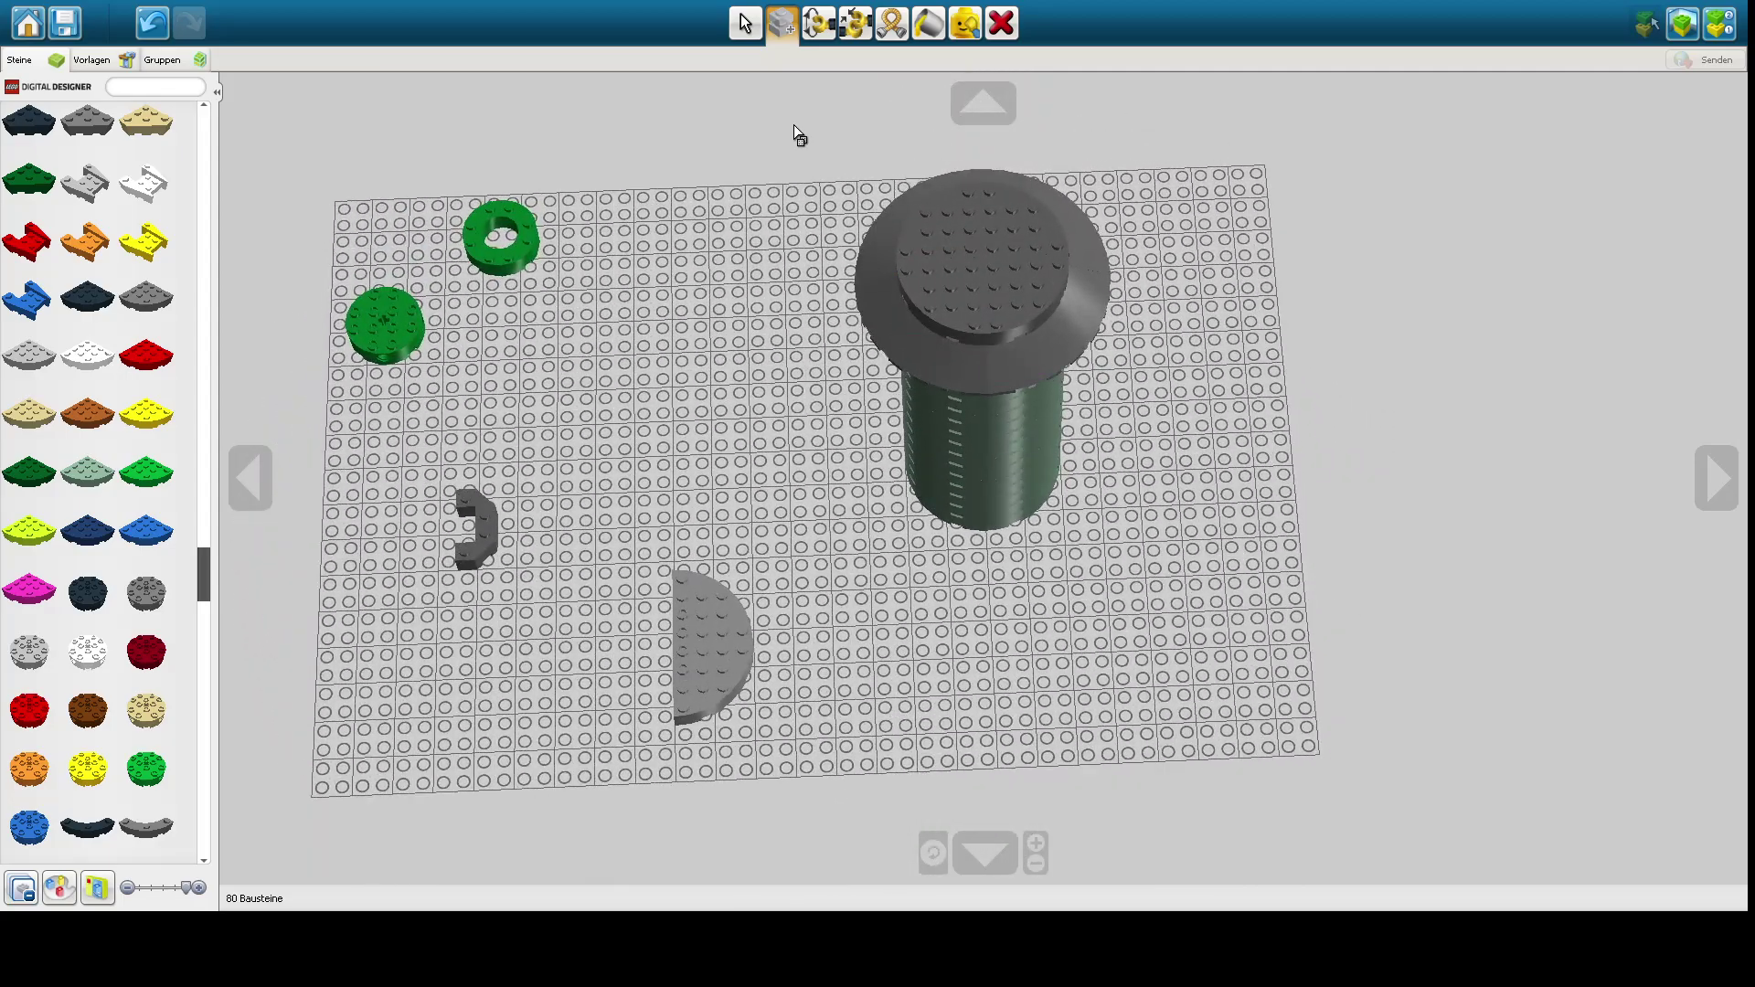
pyautogui.click(745, 24)
pyautogui.moveTo(782, 126); pyautogui.dragTo(1264, 589)
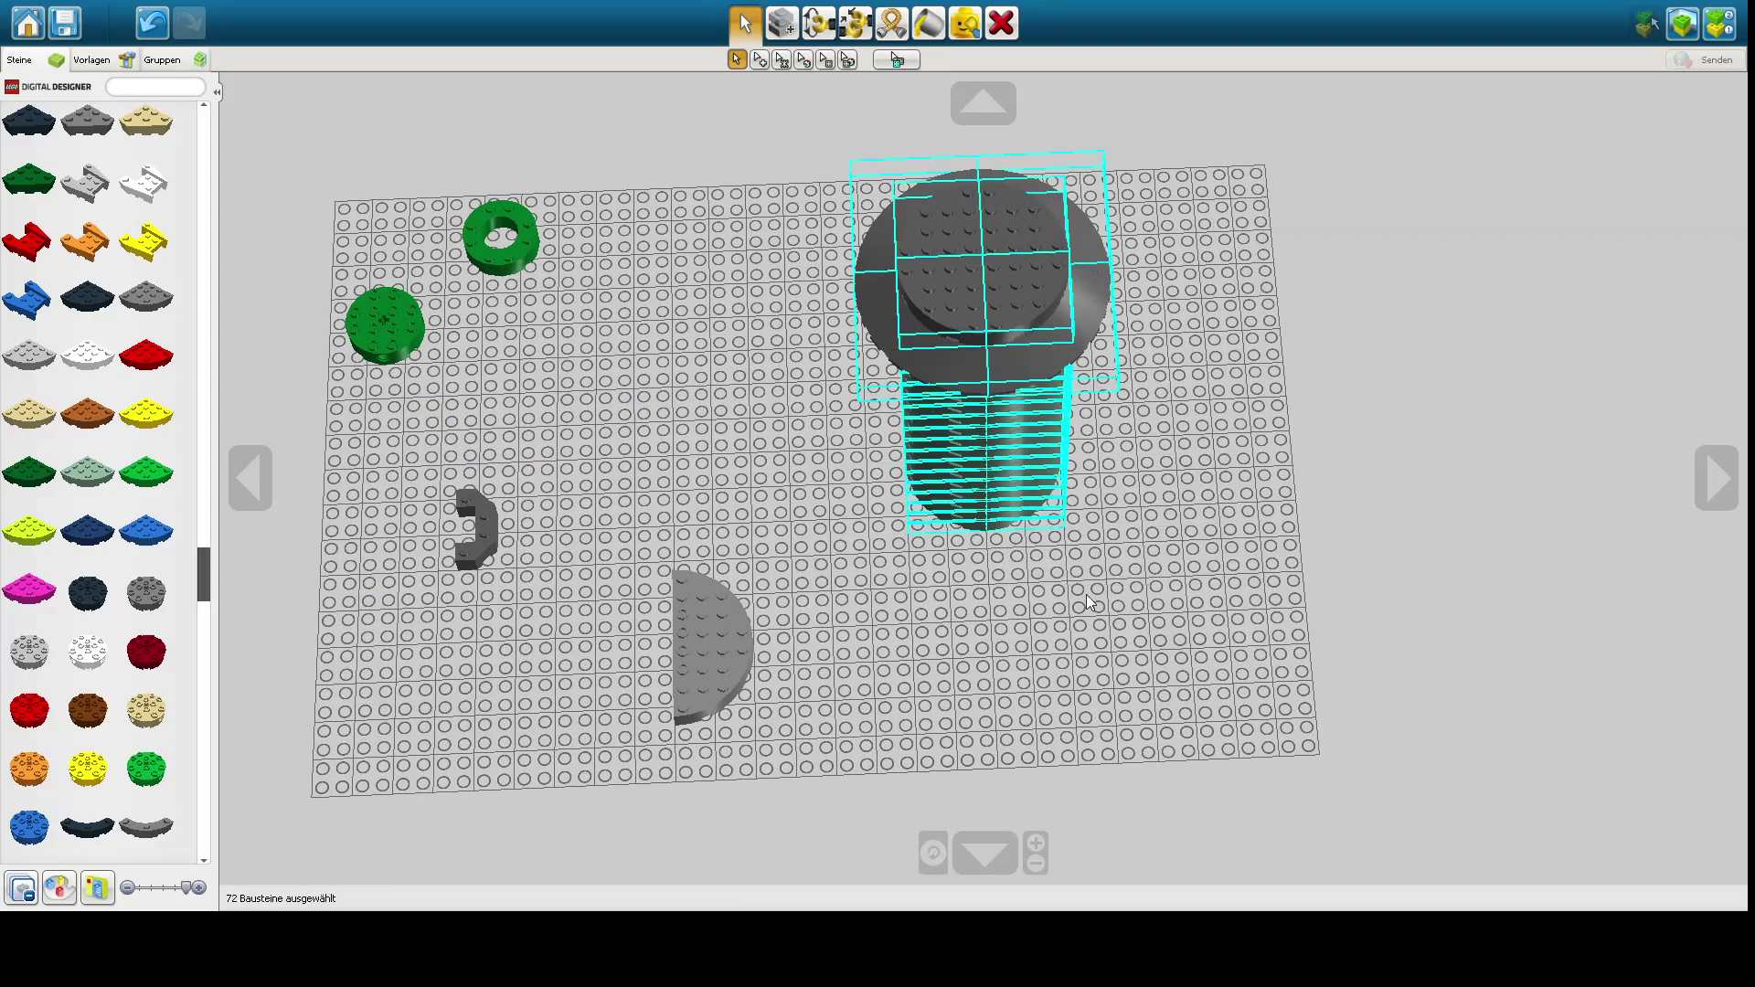
pyautogui.click(95, 60)
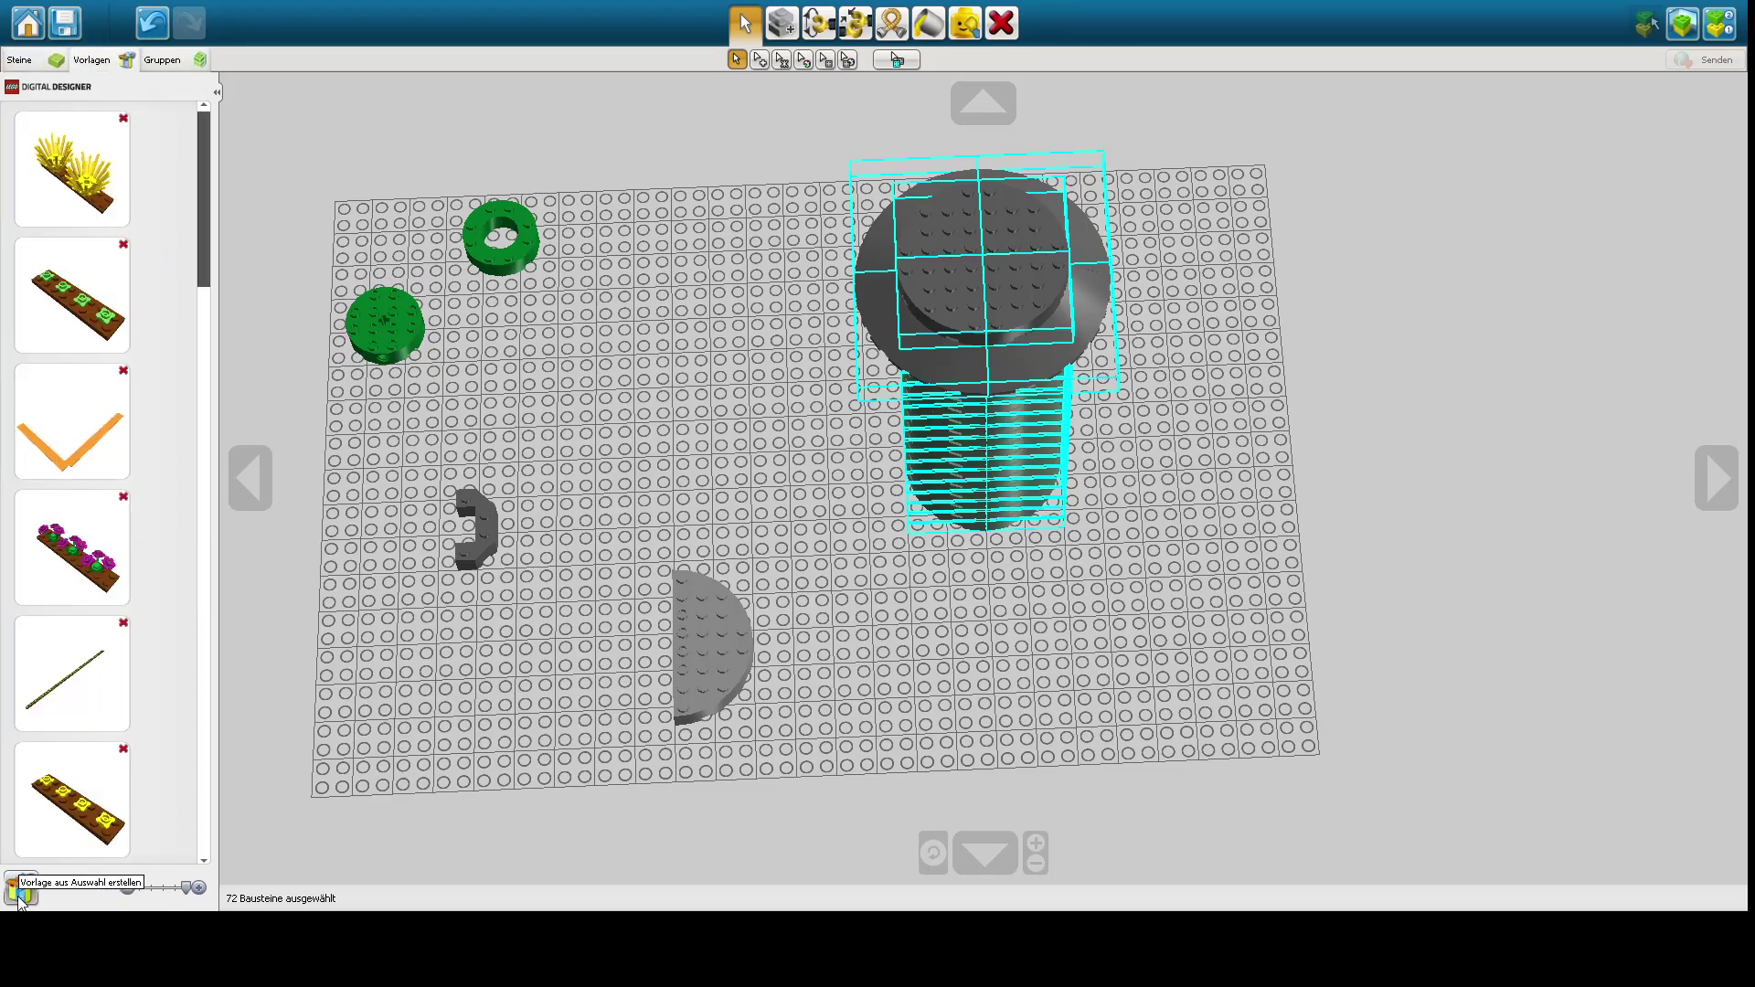
pyautogui.click(53, 63)
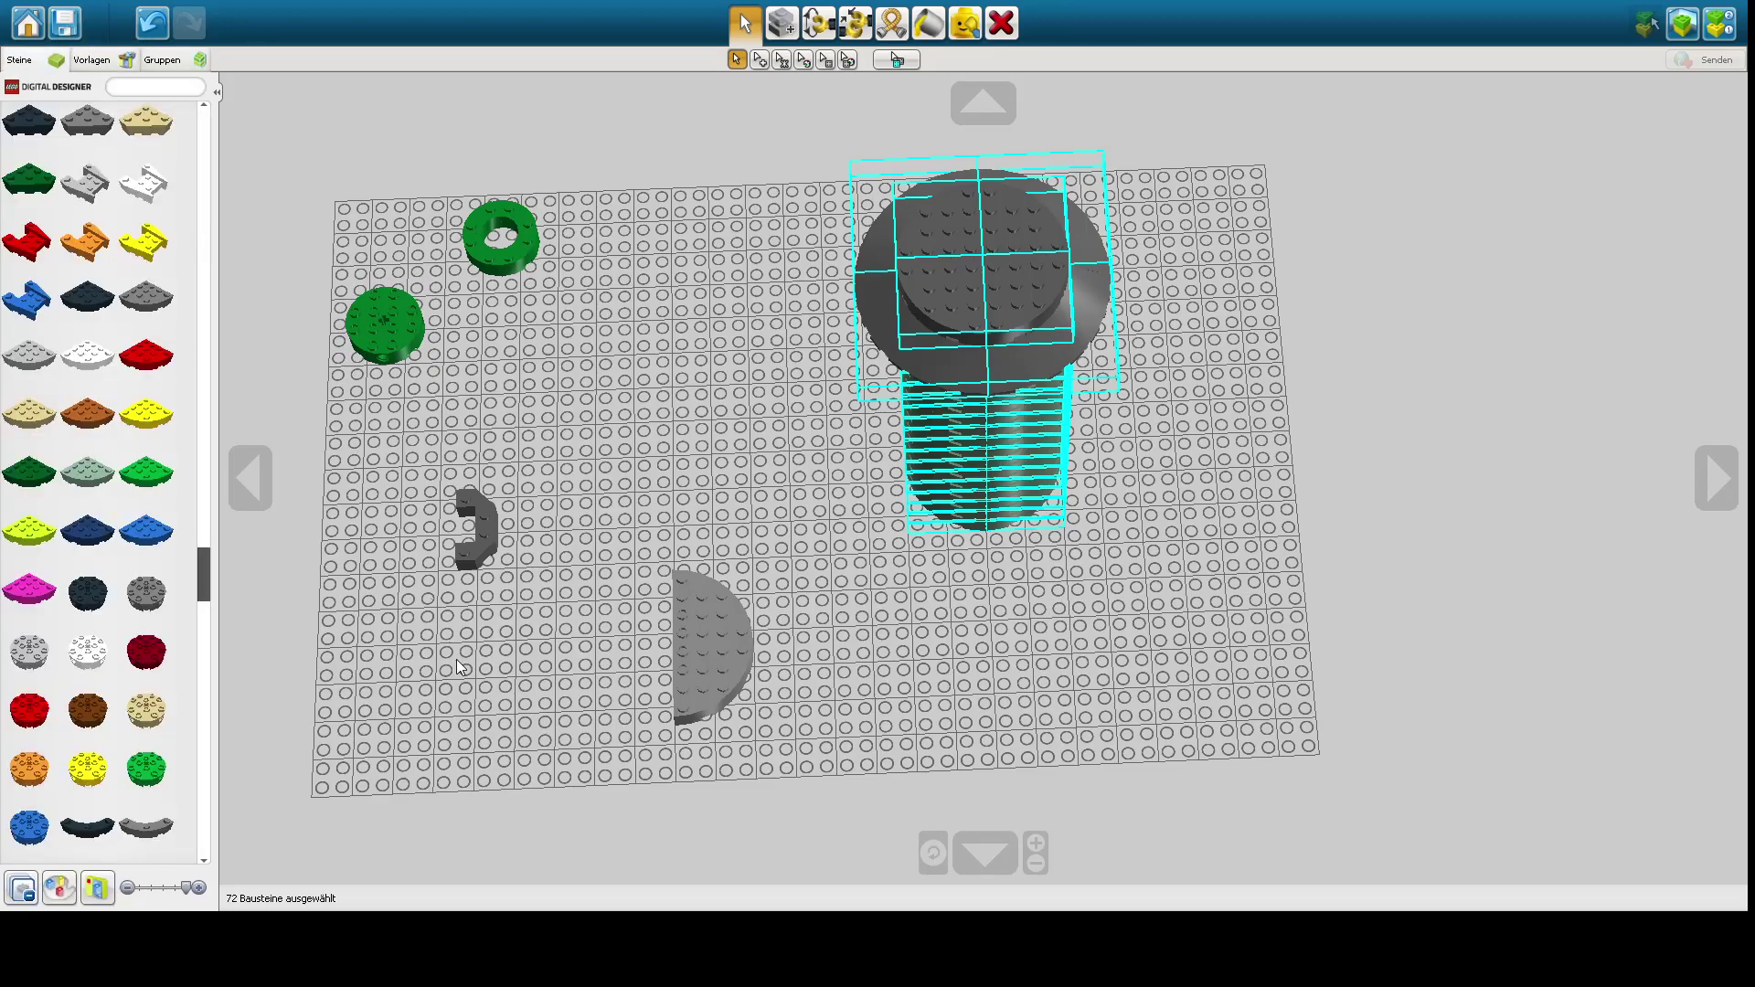
pyautogui.scroll(5, 129, 627)
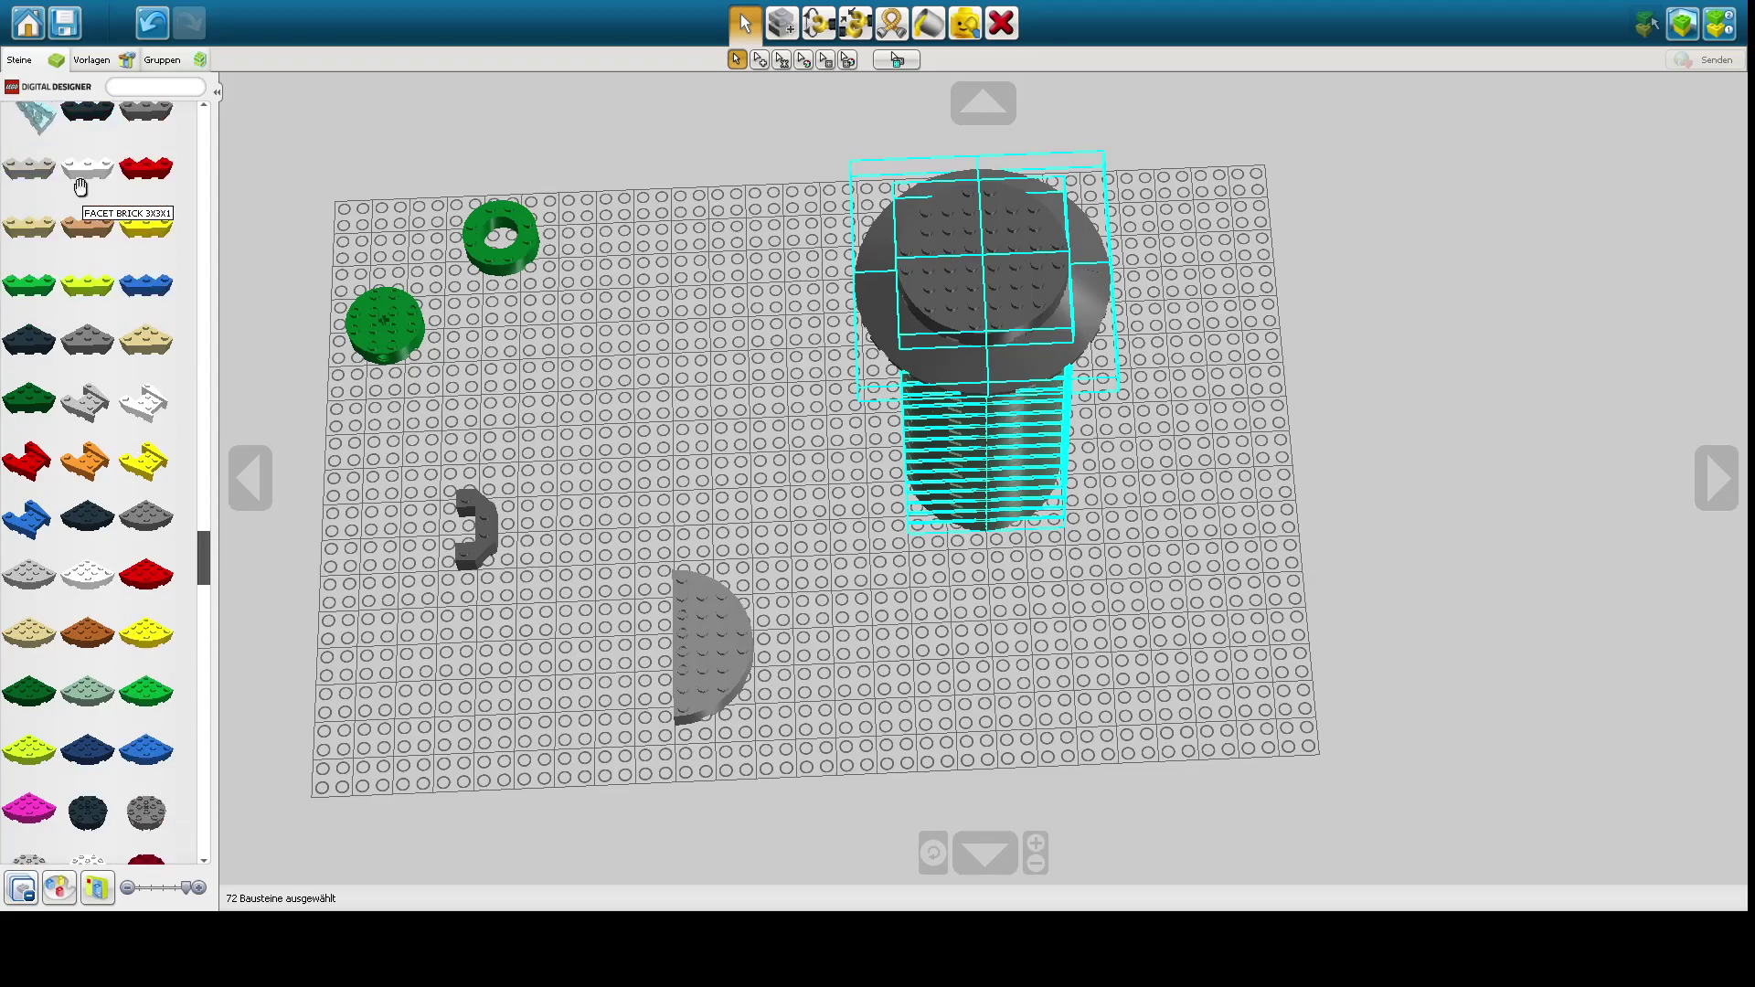
# - Leave the tower model and open the recent file Kuhstall.lxf
pyautogui.click(35, 28)
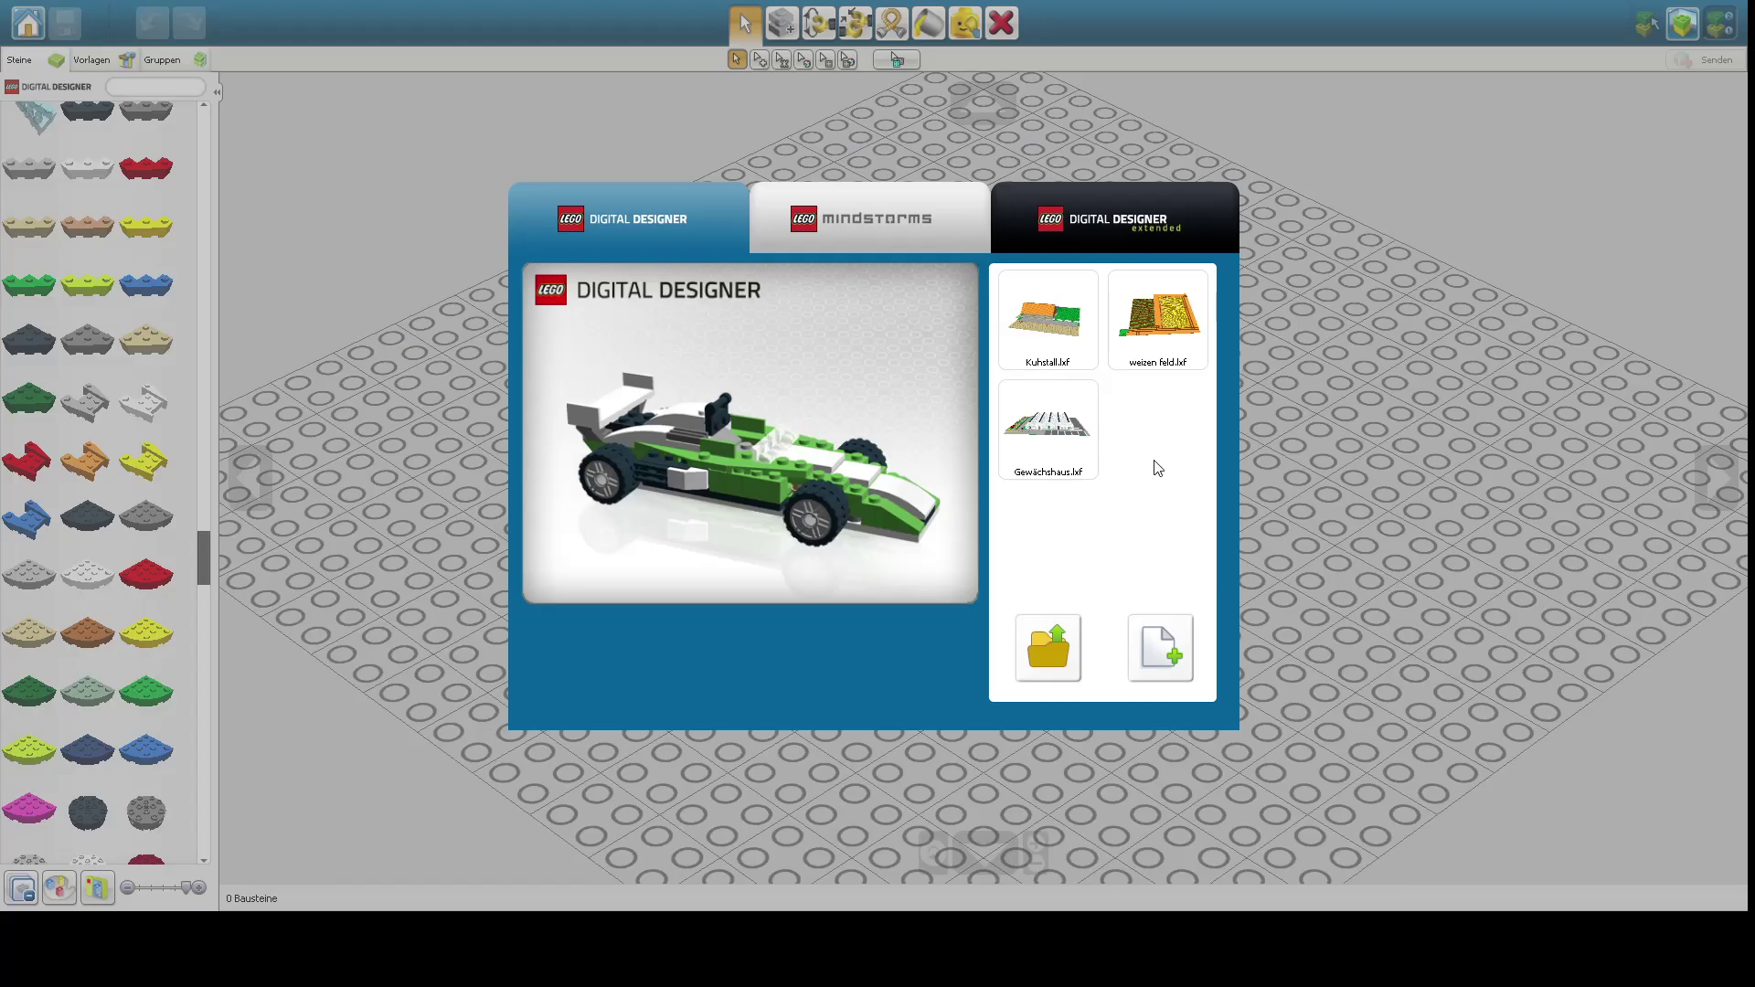
pyautogui.click(1048, 320)
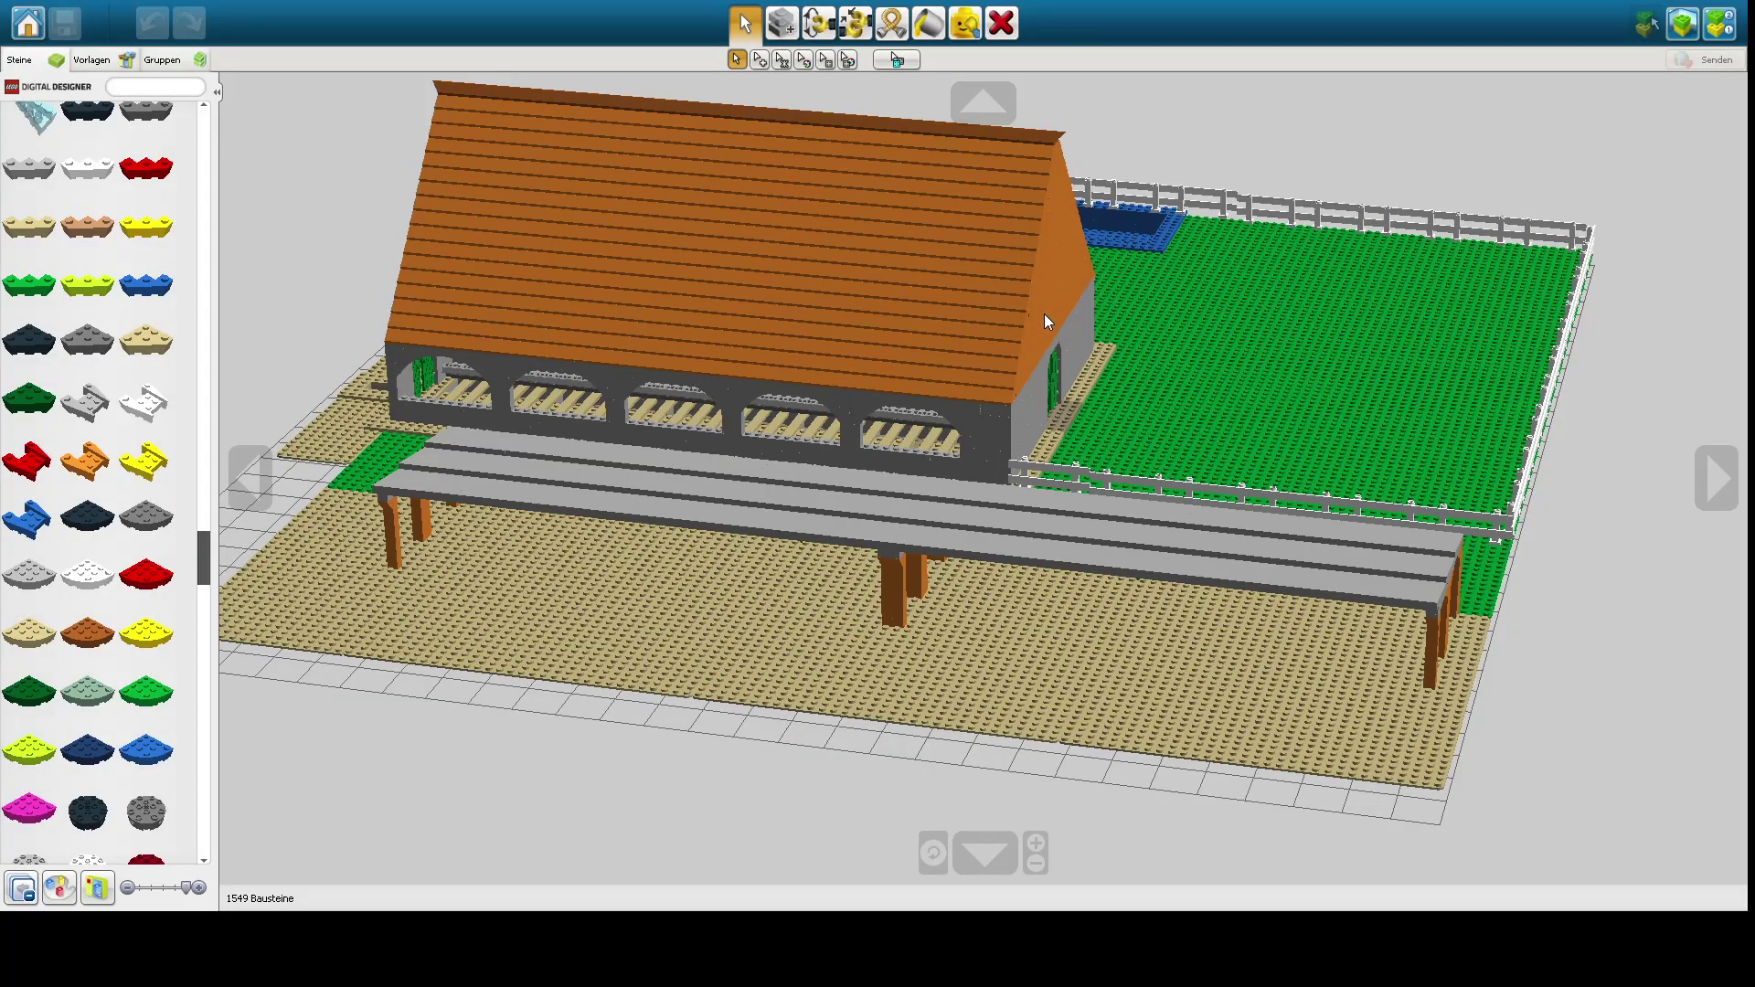
pyautogui.moveTo(897, 704); pyautogui.dragTo(918, 764, button='right')
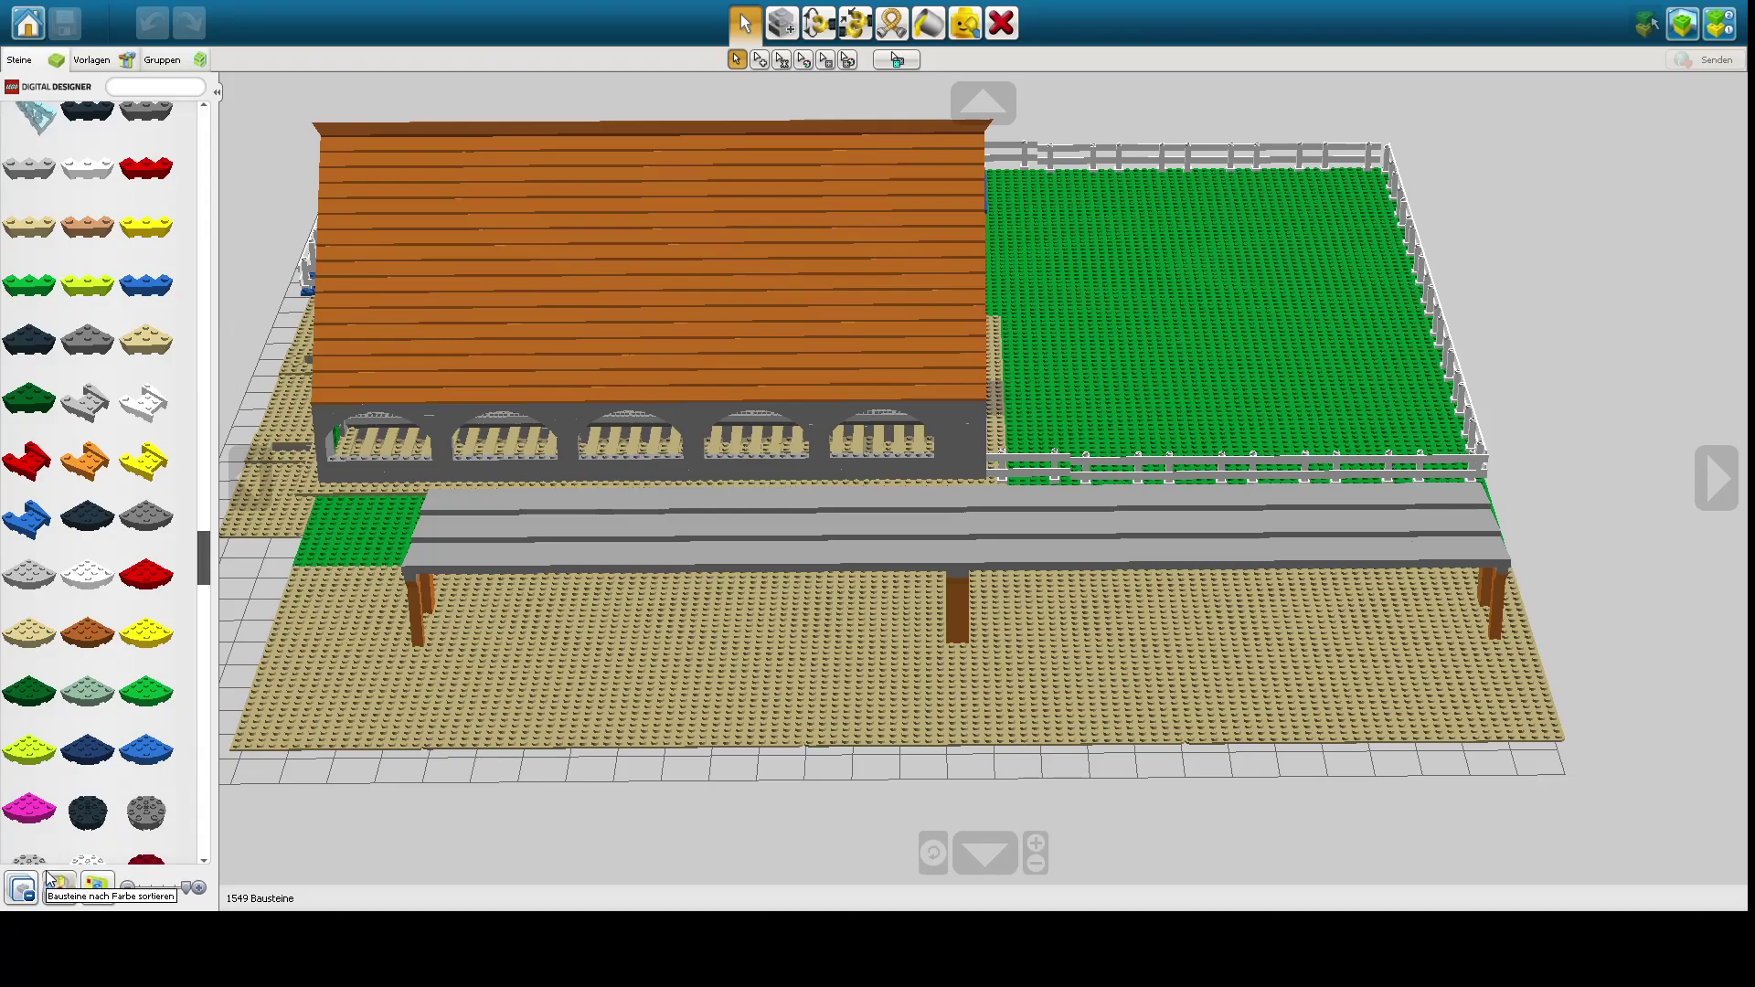
# - Place a dark grey Brick 2x4 on the front edge of the tan baseplate in front of the barn
pyautogui.click(26, 892)
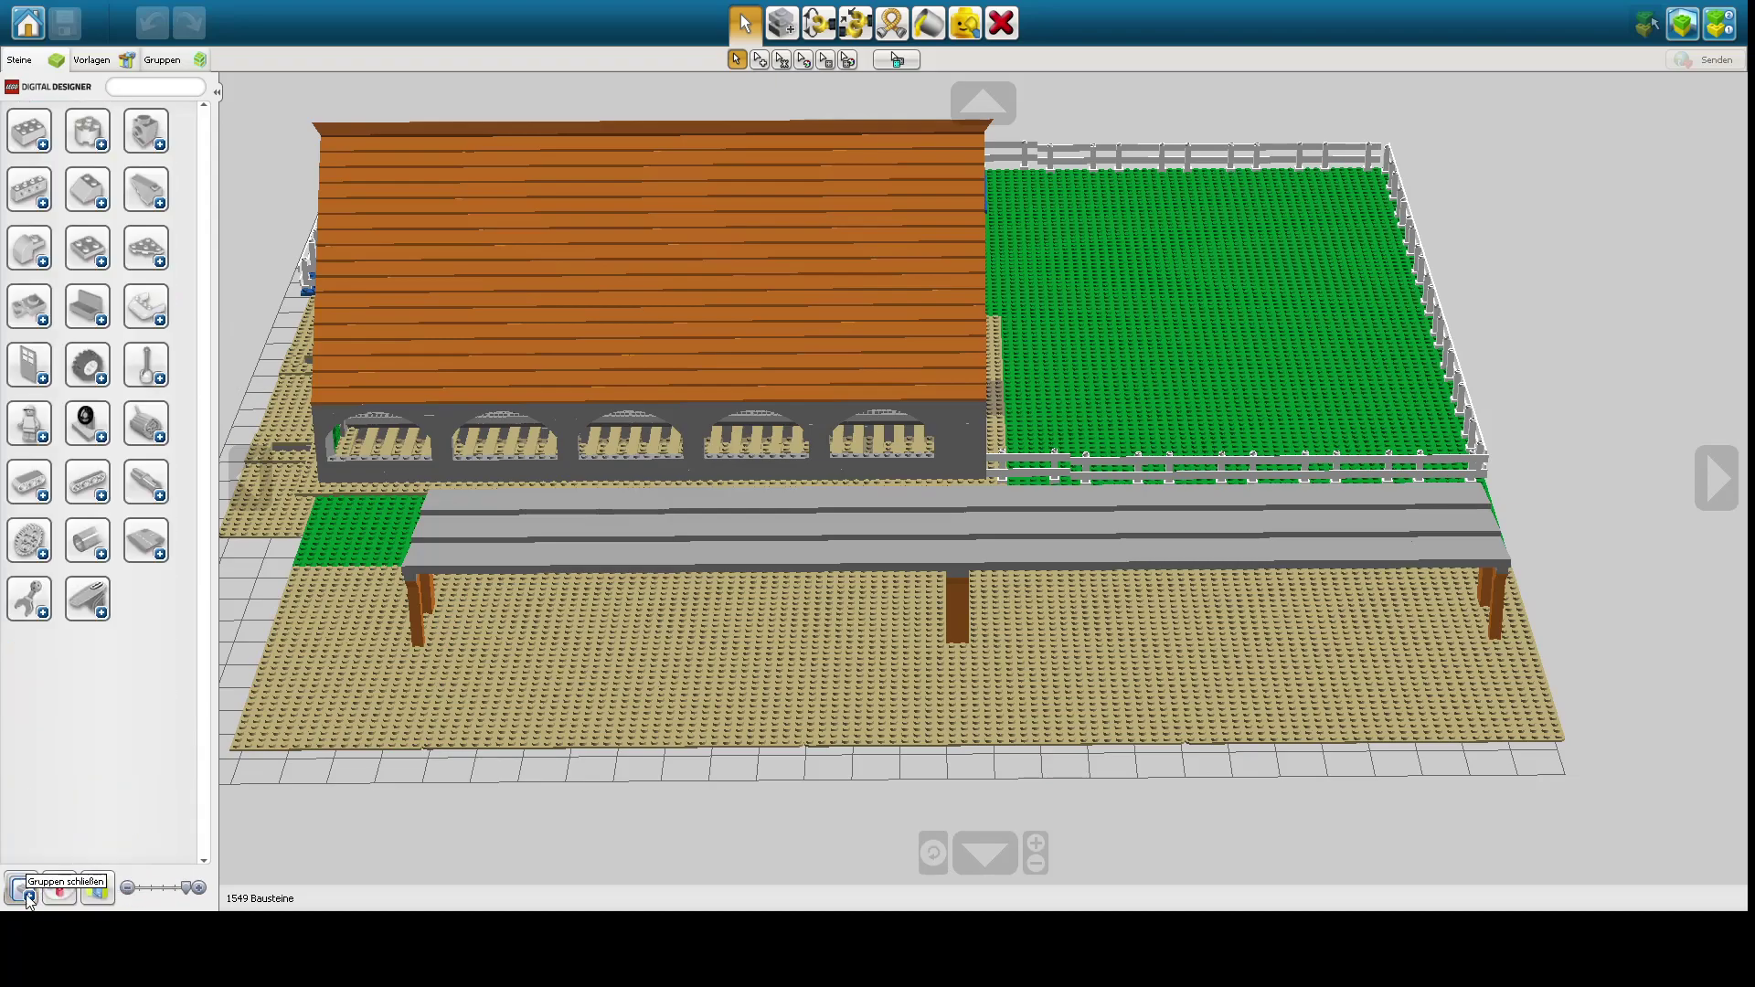
pyautogui.click(33, 135)
pyautogui.scroll(-3, 157, 717)
pyautogui.scroll(-8, 156, 756)
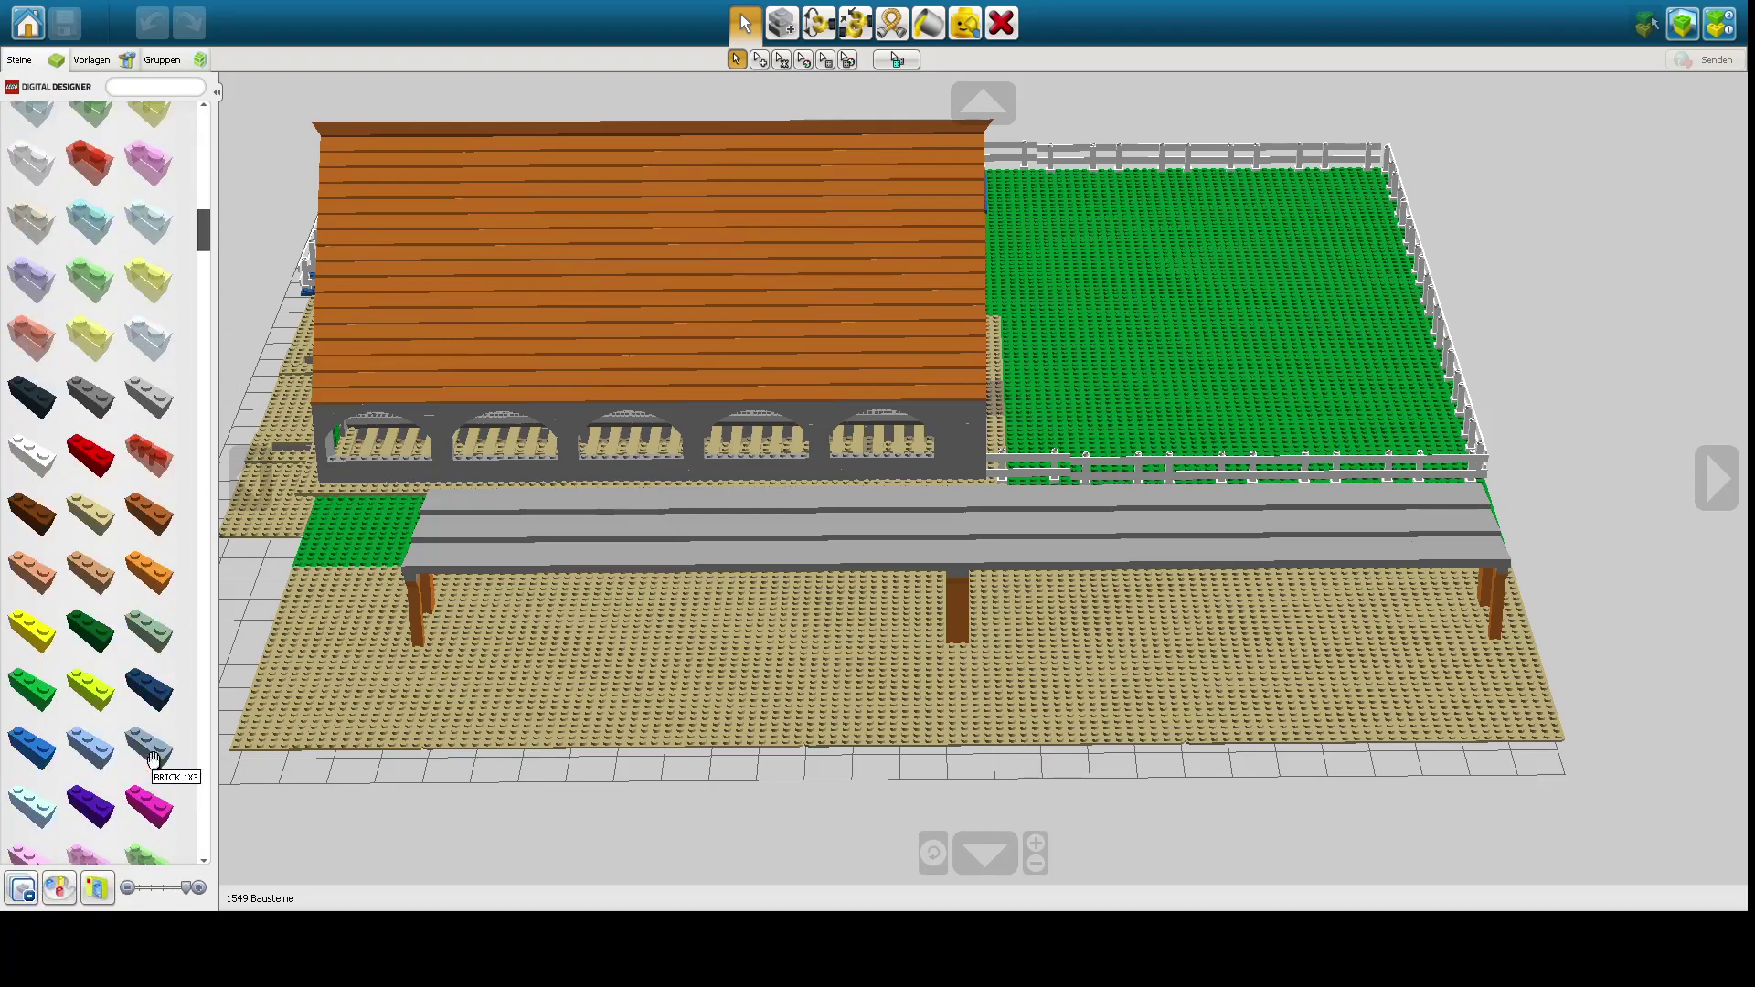
pyautogui.scroll(-10, 153, 760)
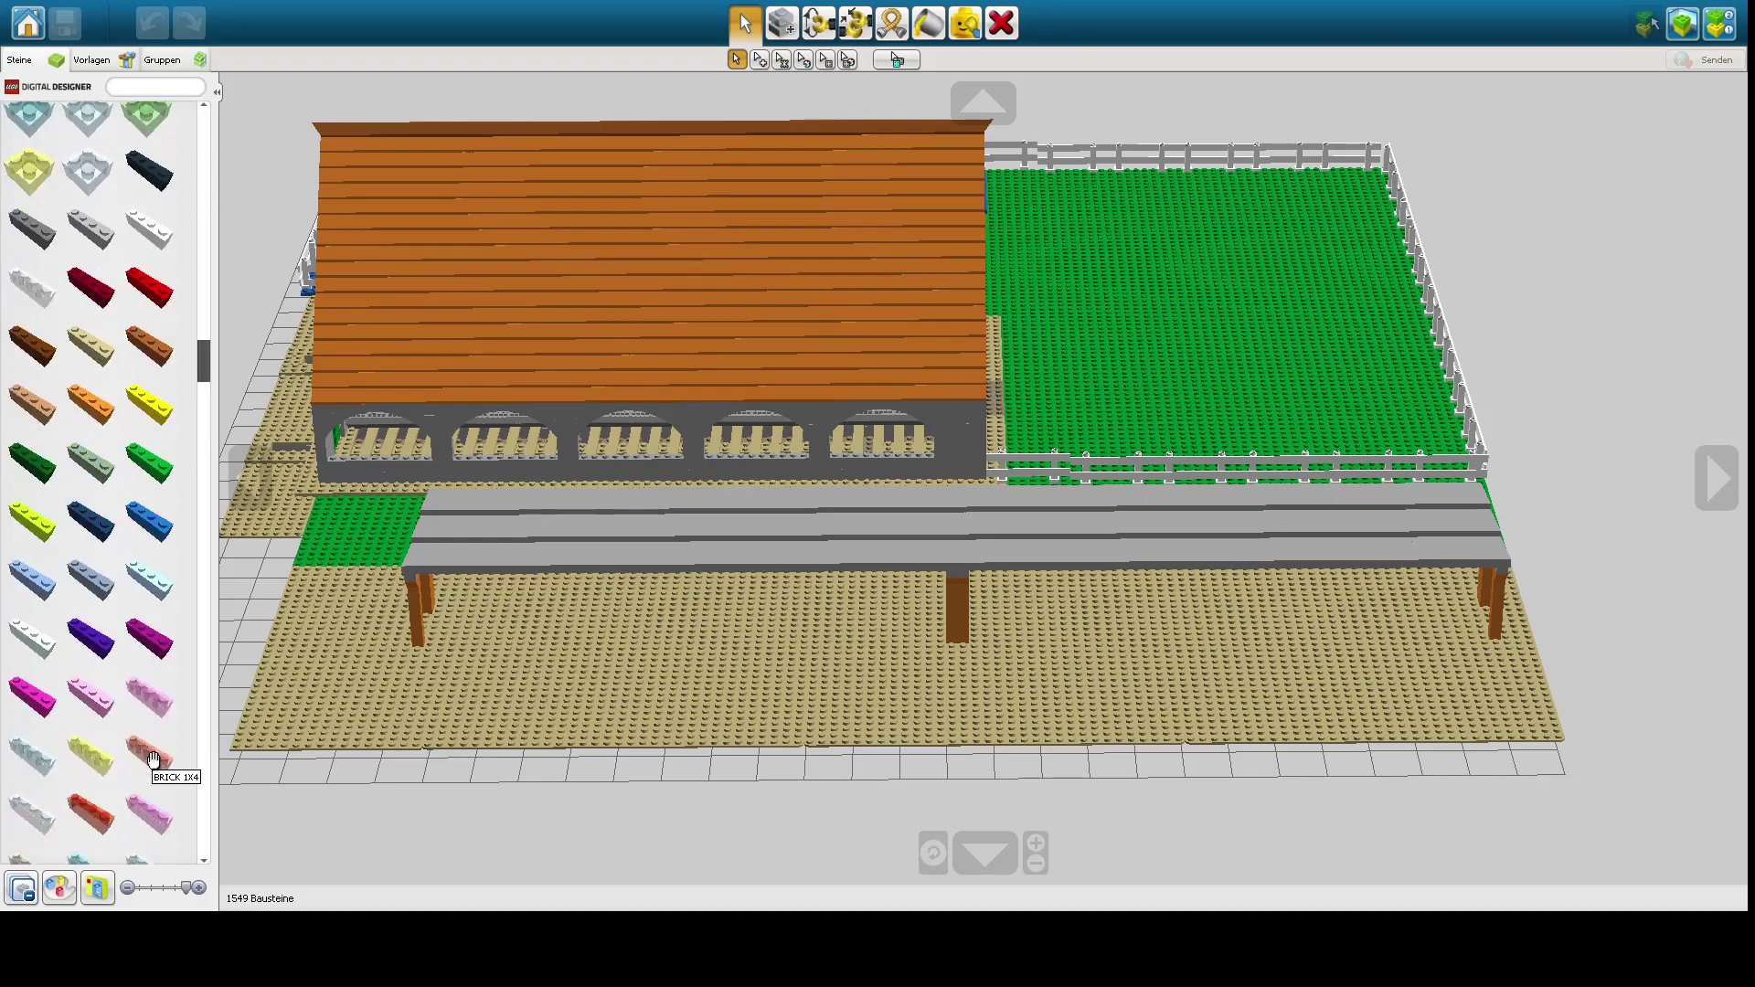
pyautogui.scroll(-6, 154, 759)
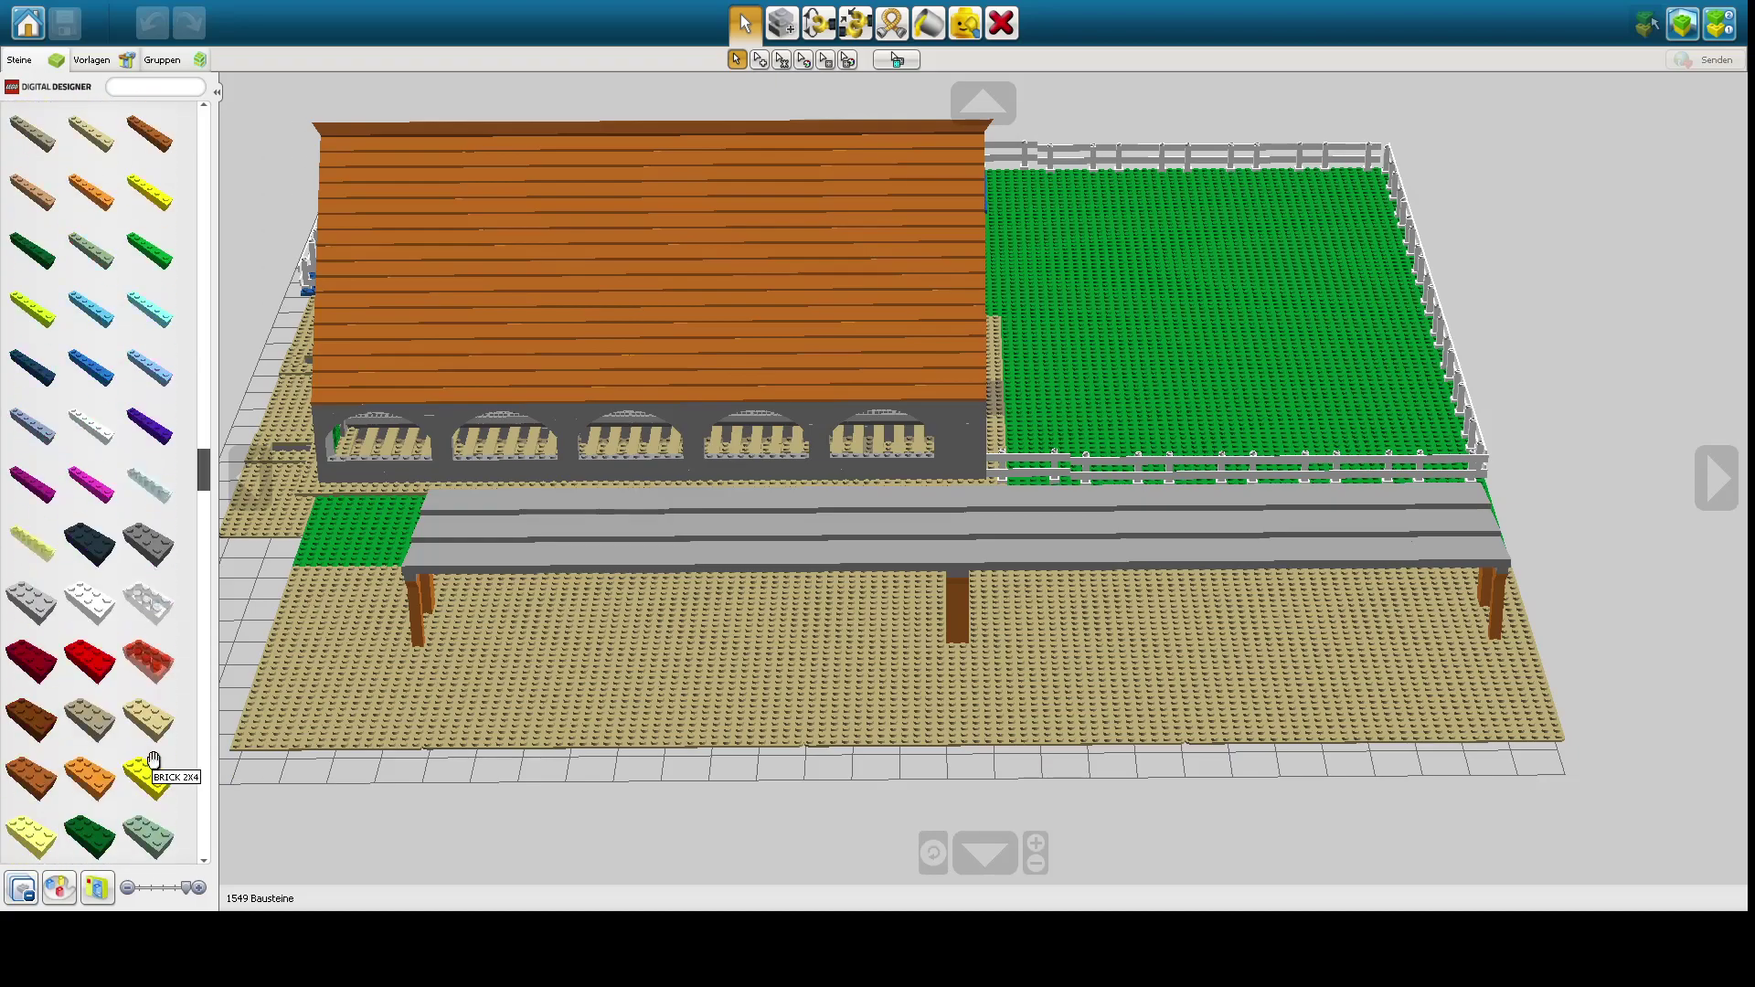
pyautogui.scroll(-4, 154, 760)
pyautogui.click(154, 301)
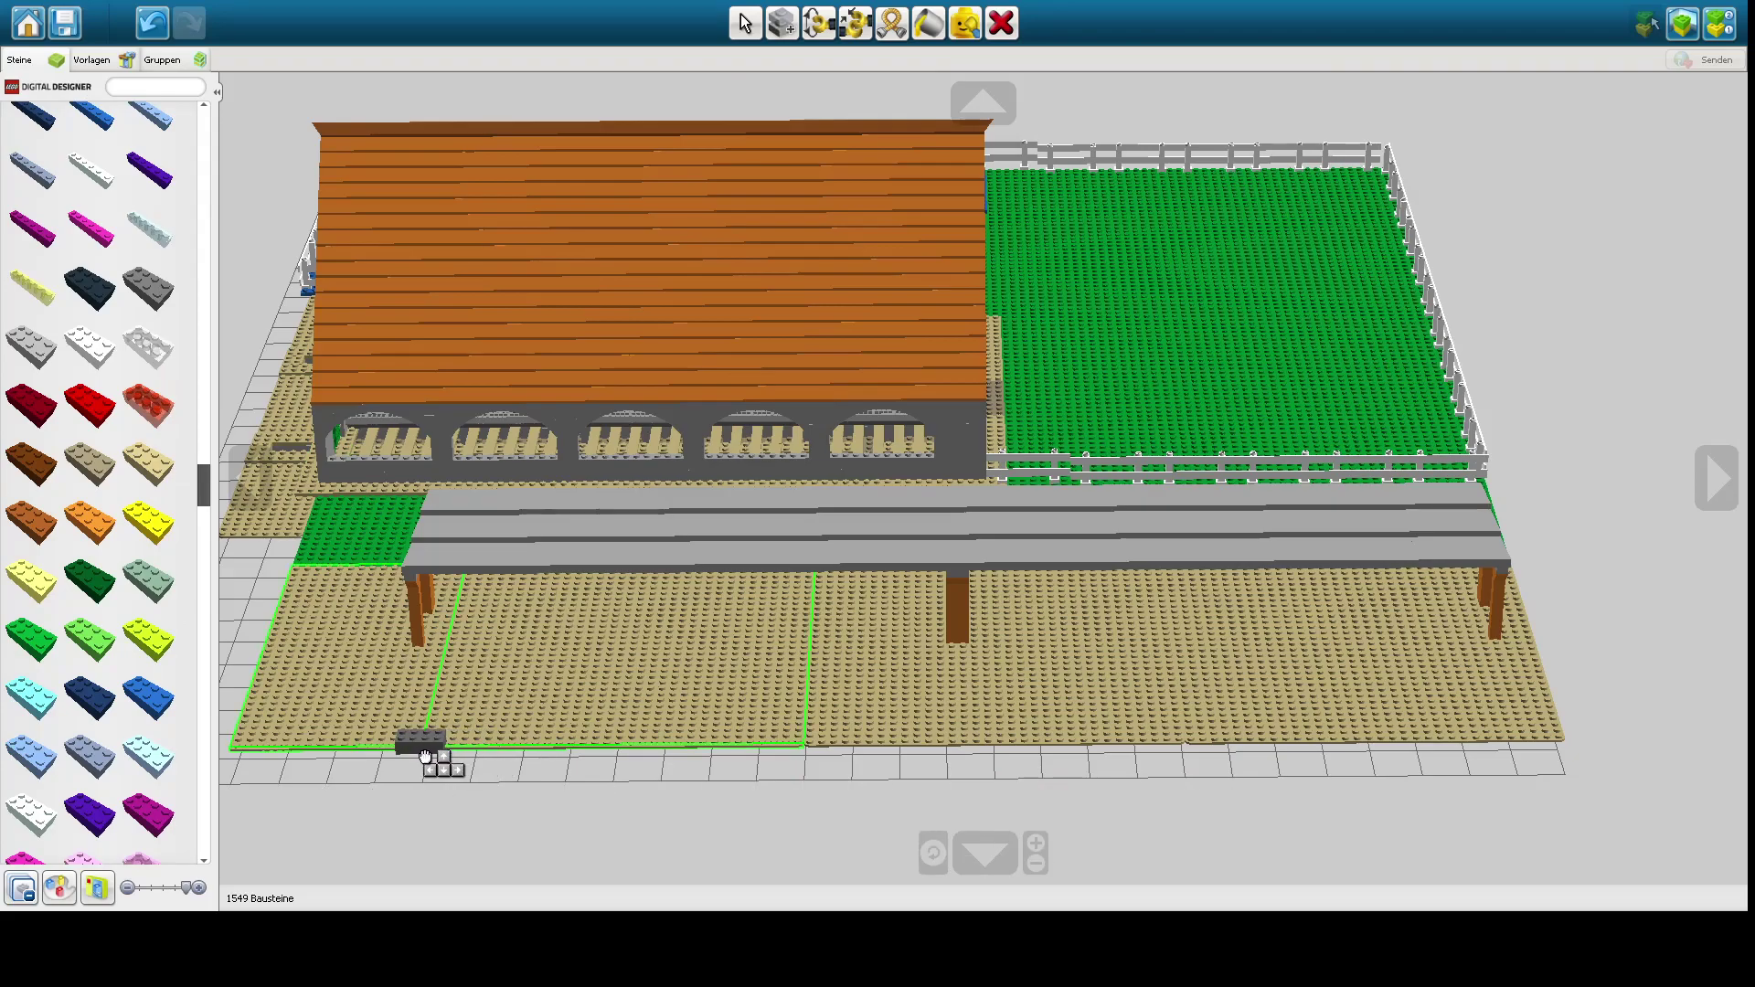
pyautogui.click(422, 755)
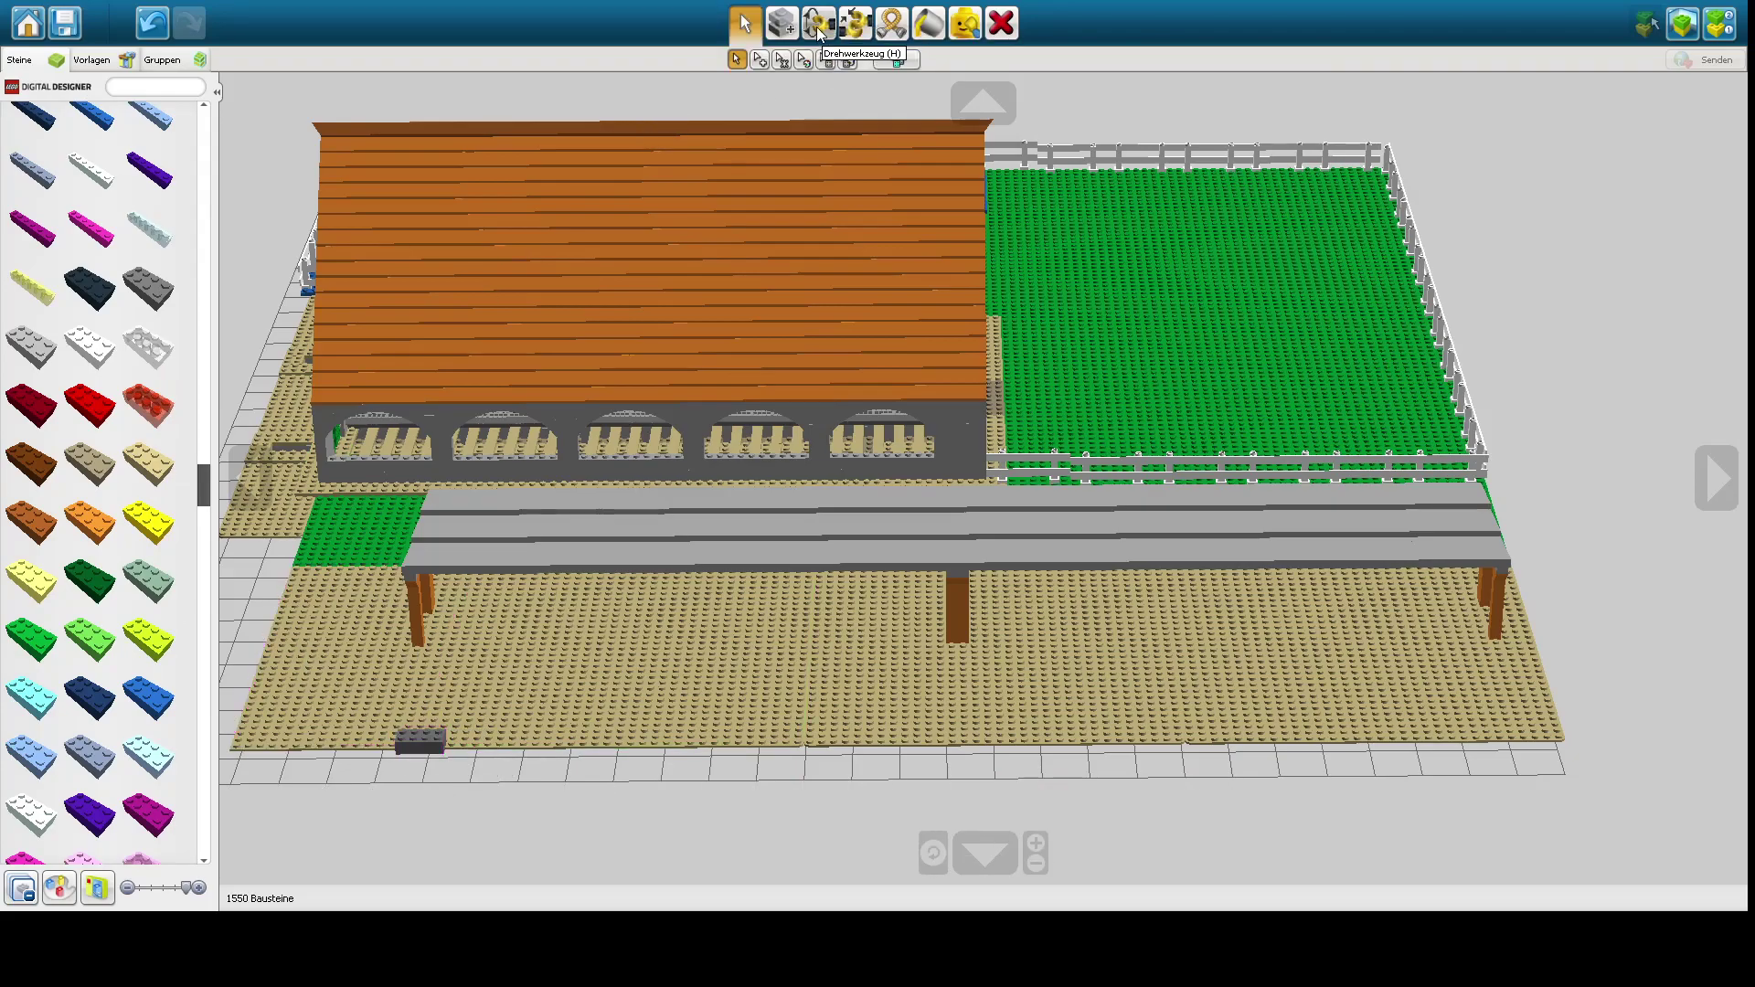
# - Clone the dark grey 2x4 brick twice along the tan baseplates' front edge, one copy at each of the next two plate joints
pyautogui.click(782, 23)
pyautogui.click(408, 746)
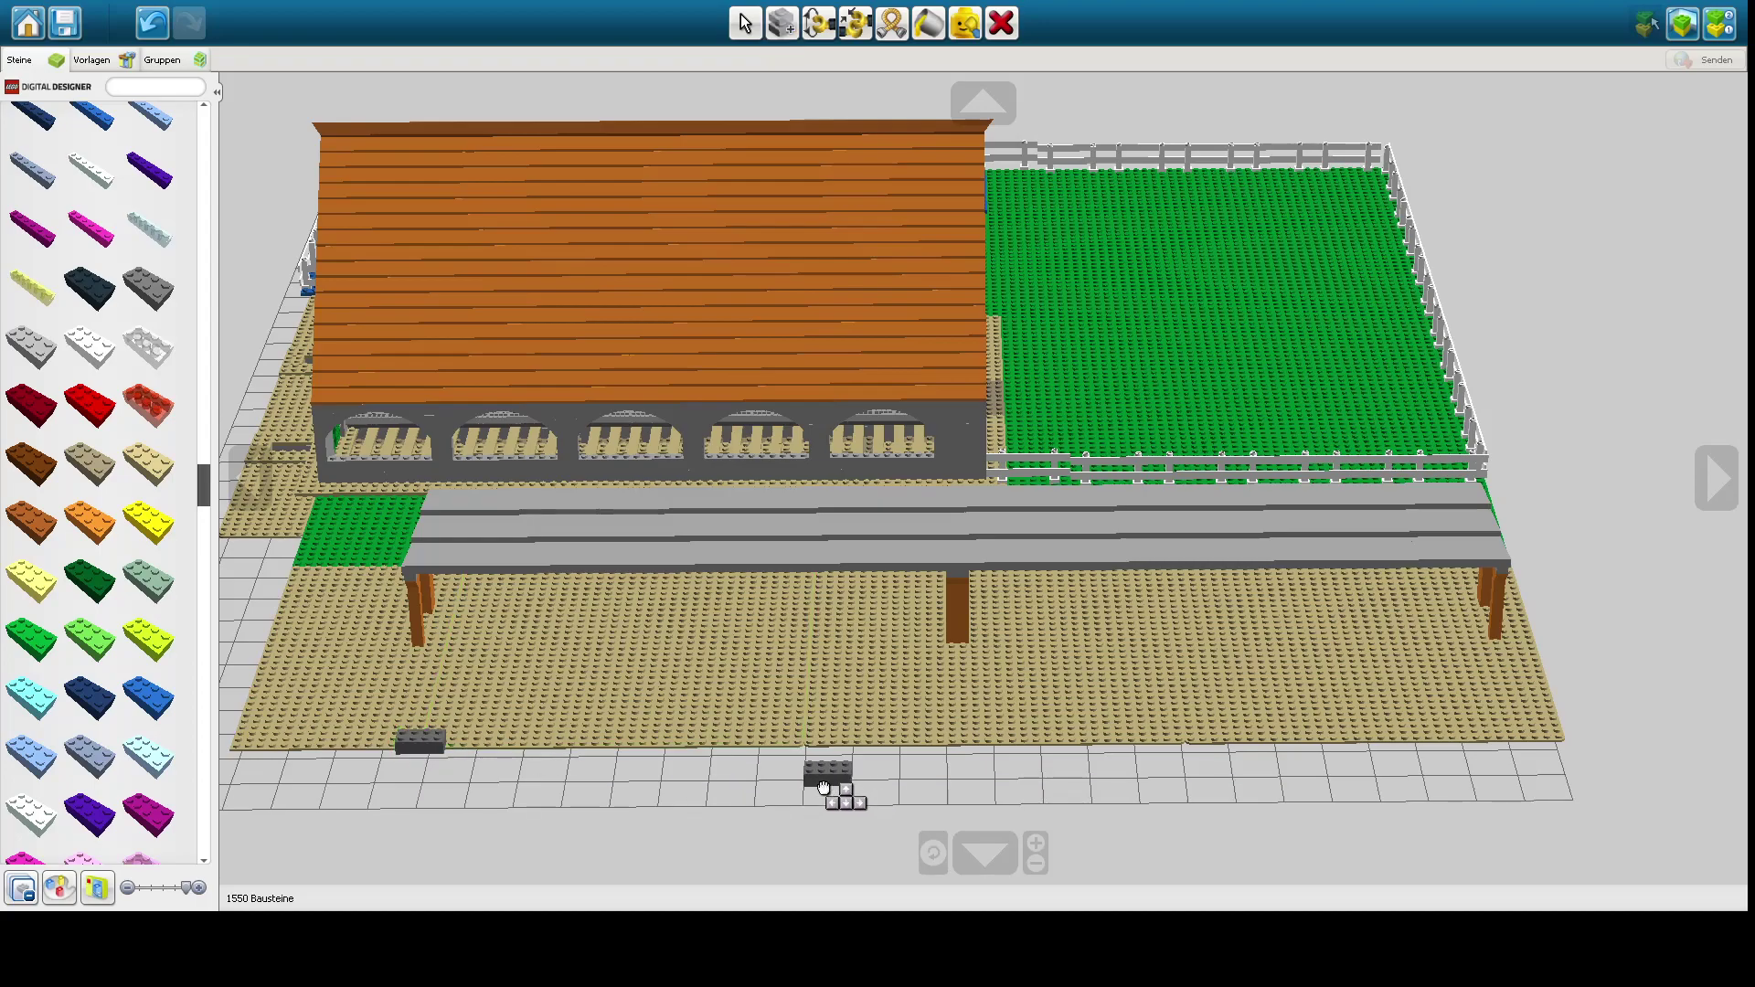
pyautogui.click(804, 748)
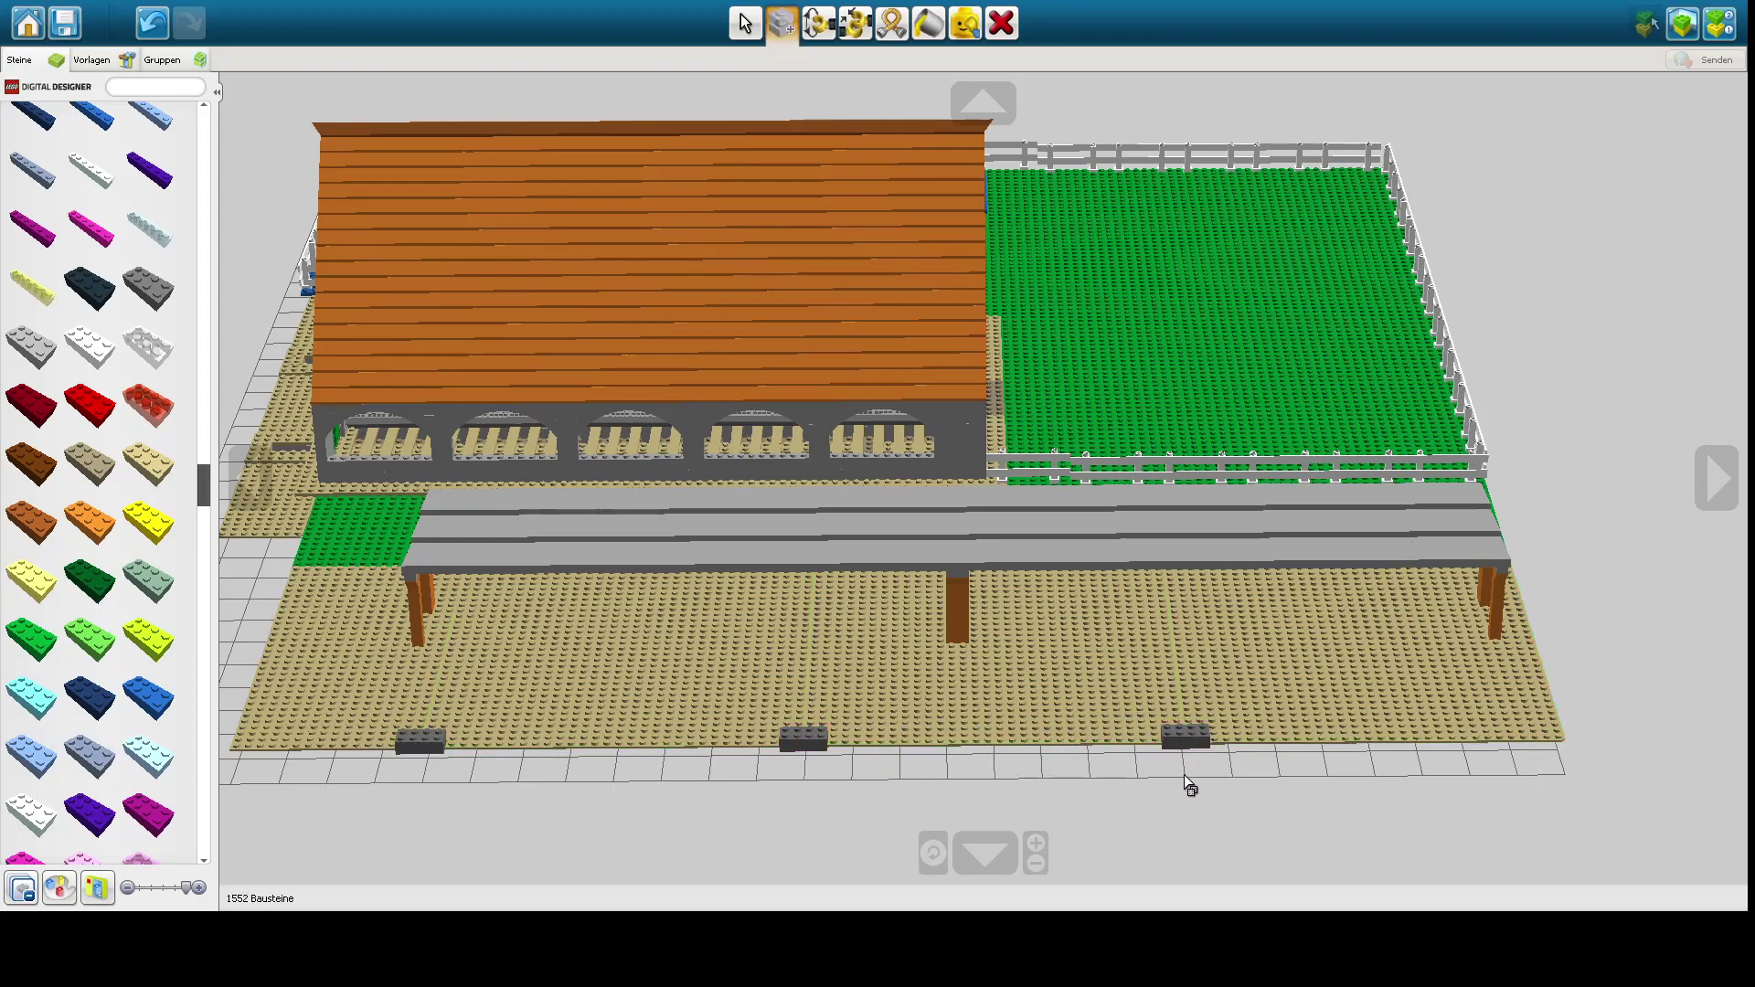
# - Clone the tan baseplate four times and attach the copies beneath the dark grey bricks as an additional row in front of the barn
pyautogui.click(1349, 696)
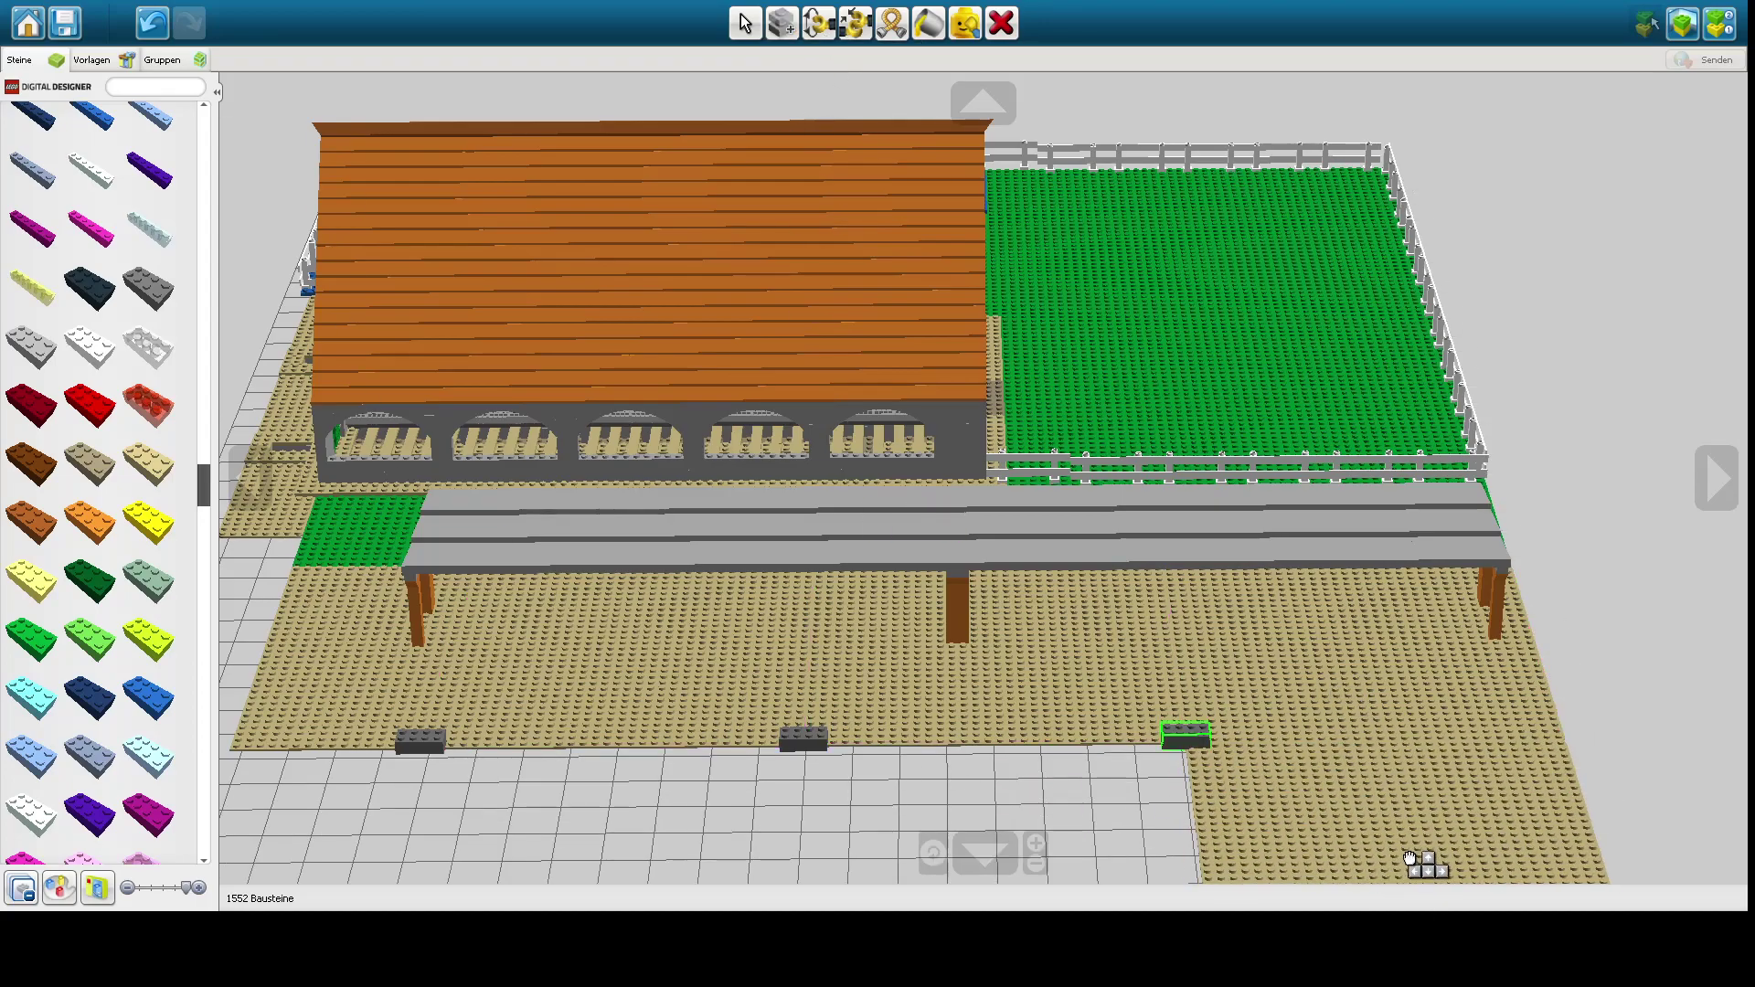
pyautogui.click(1409, 859)
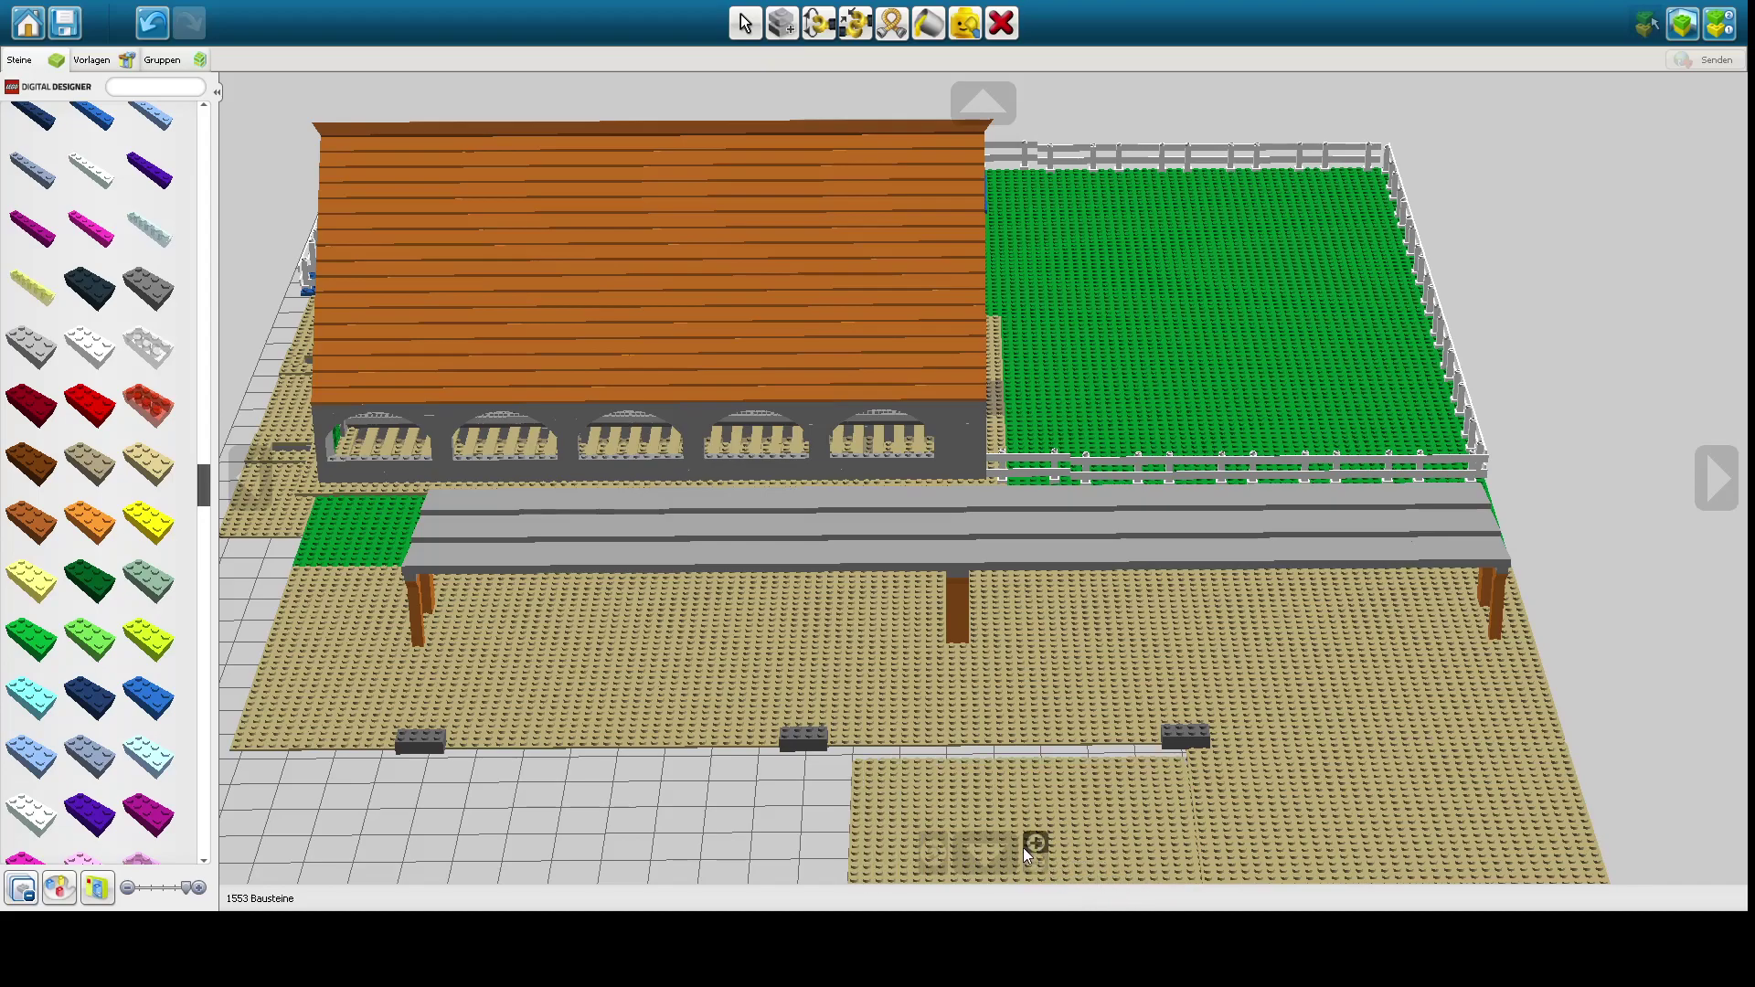
pyautogui.click(1022, 845)
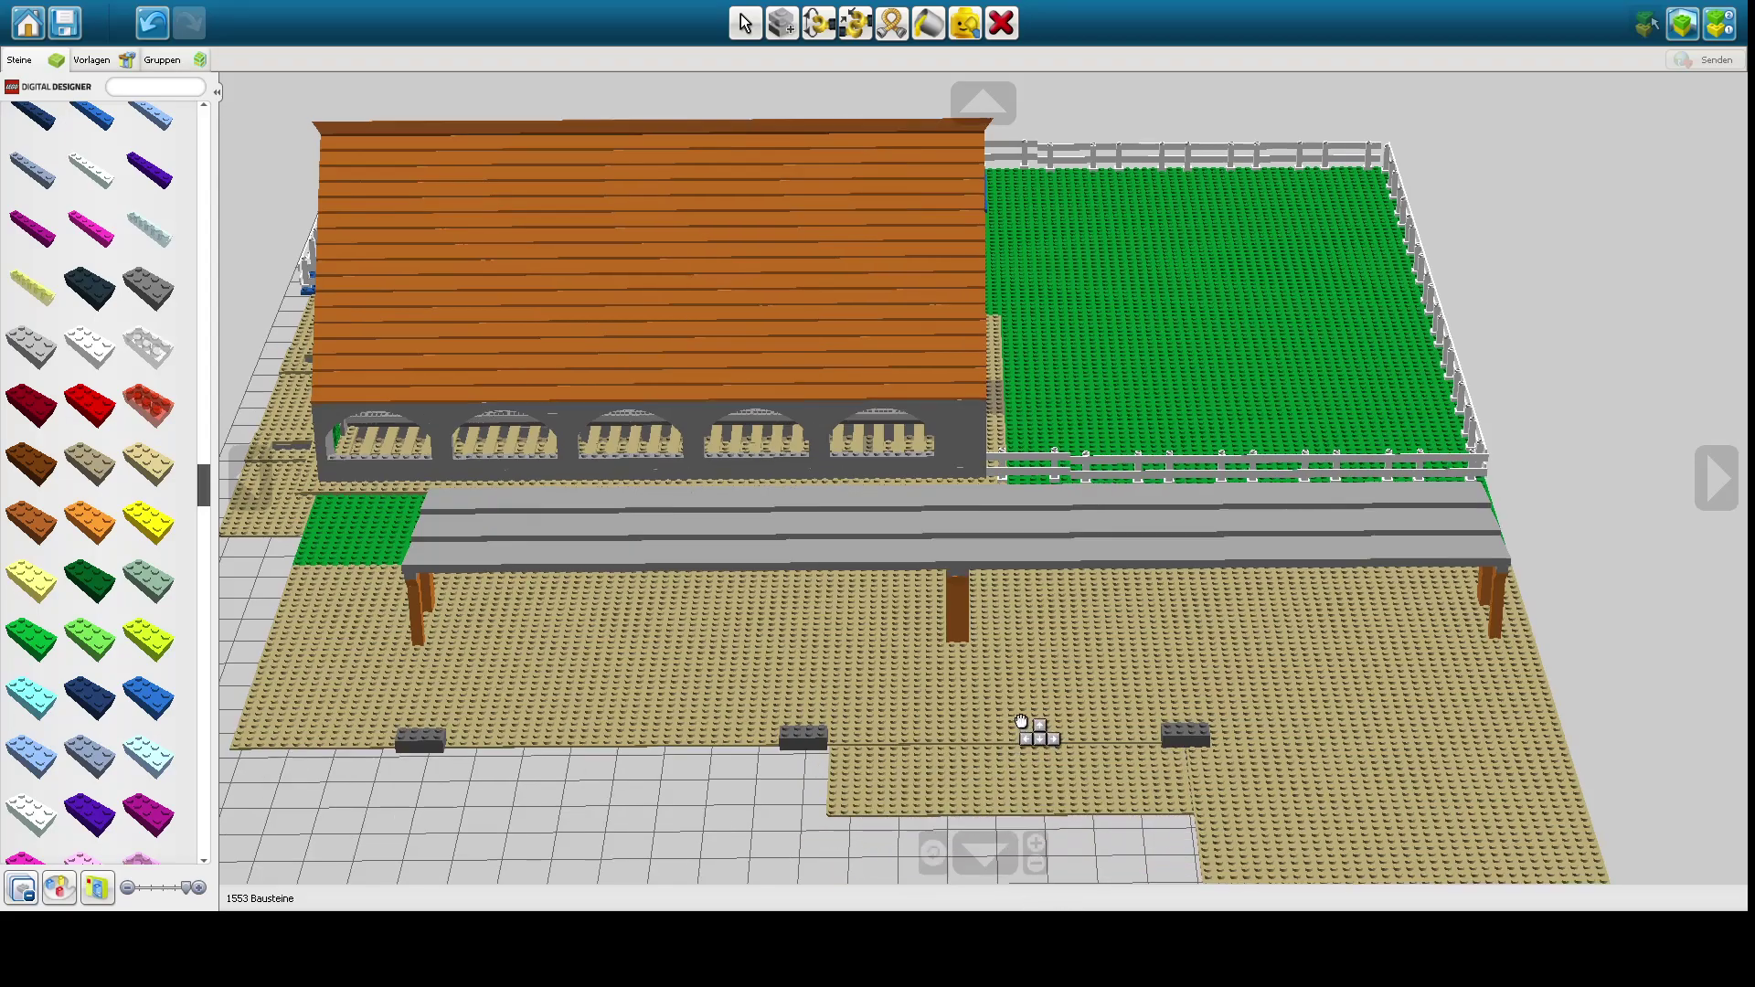
pyautogui.keyDown('shift'); pyautogui.moveTo(1021, 727); pyautogui.dragTo(999, 561, button='right'); pyautogui.keyUp('shift')
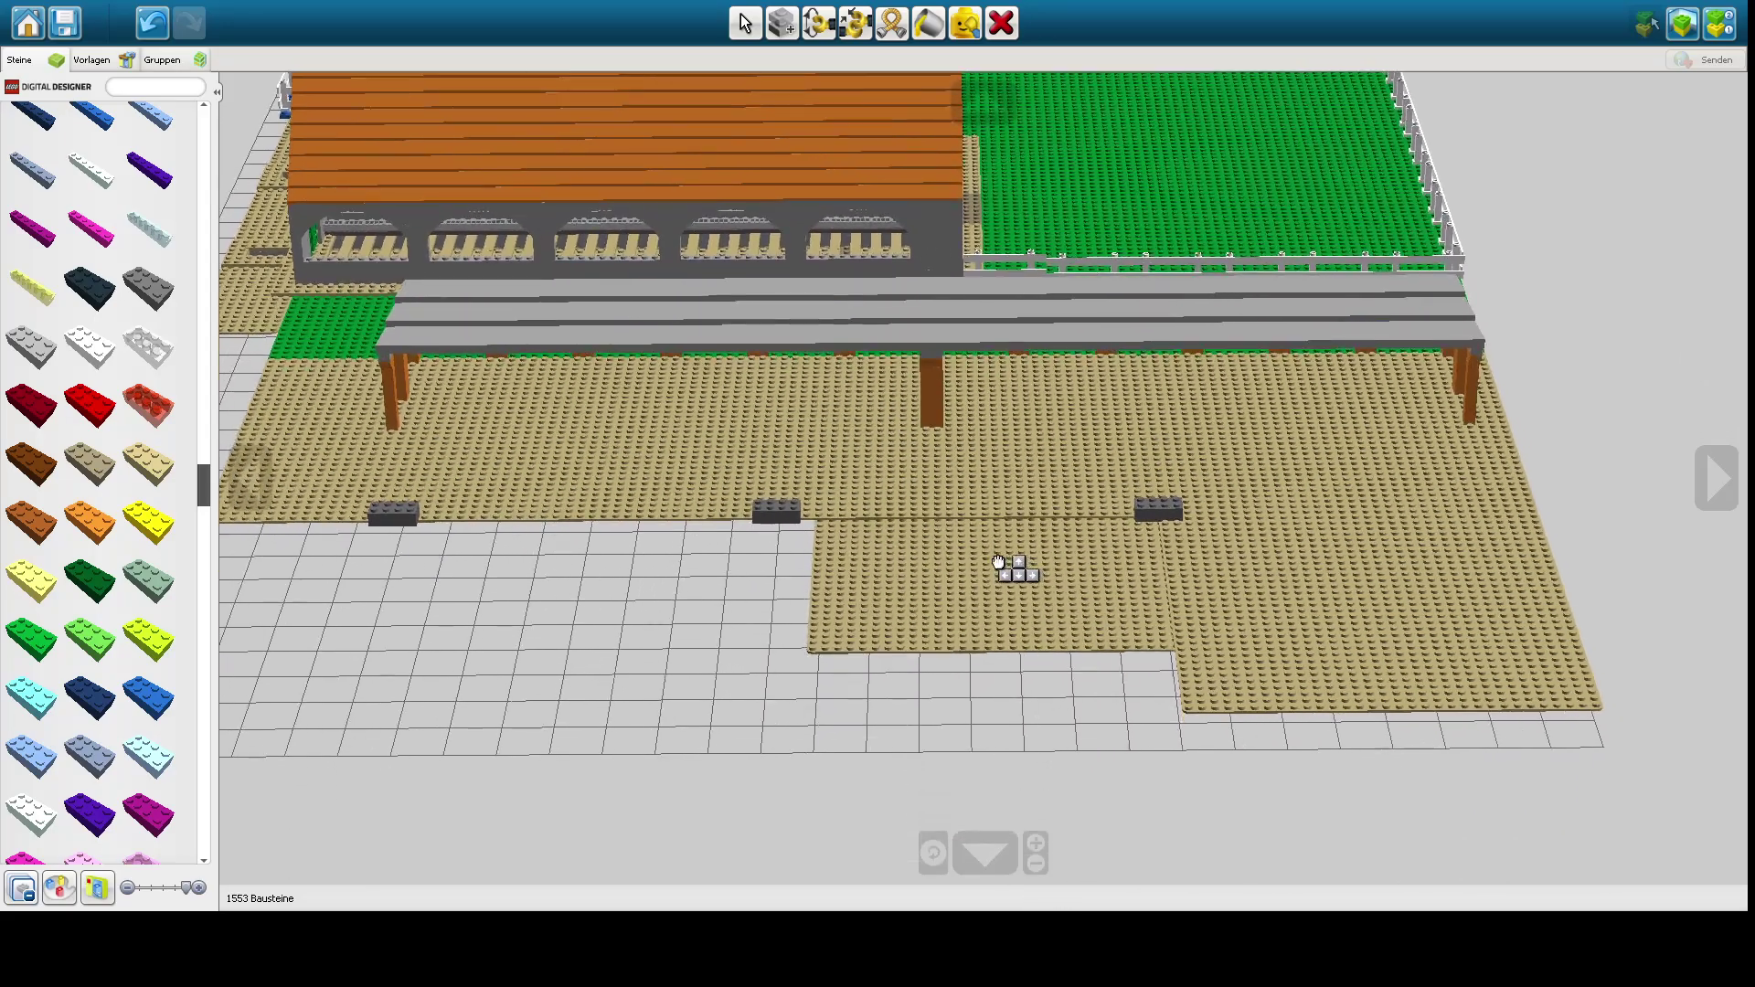
pyautogui.click(977, 624)
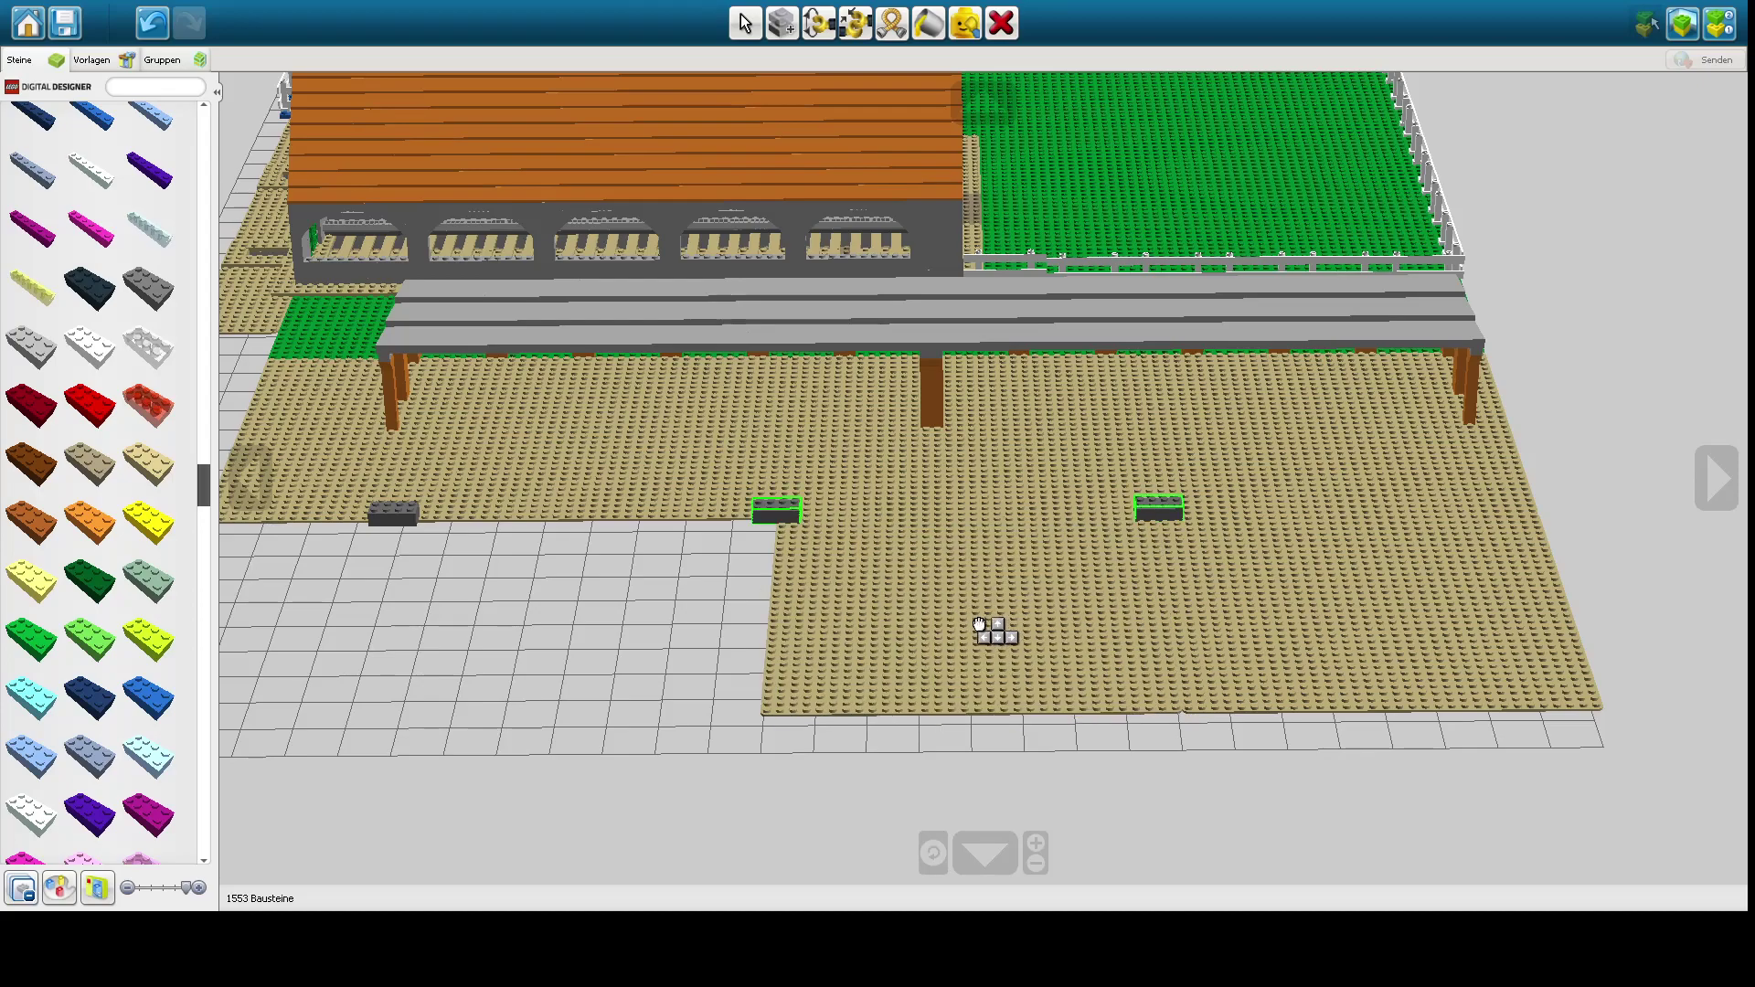
pyautogui.click(978, 625)
pyautogui.click(593, 626)
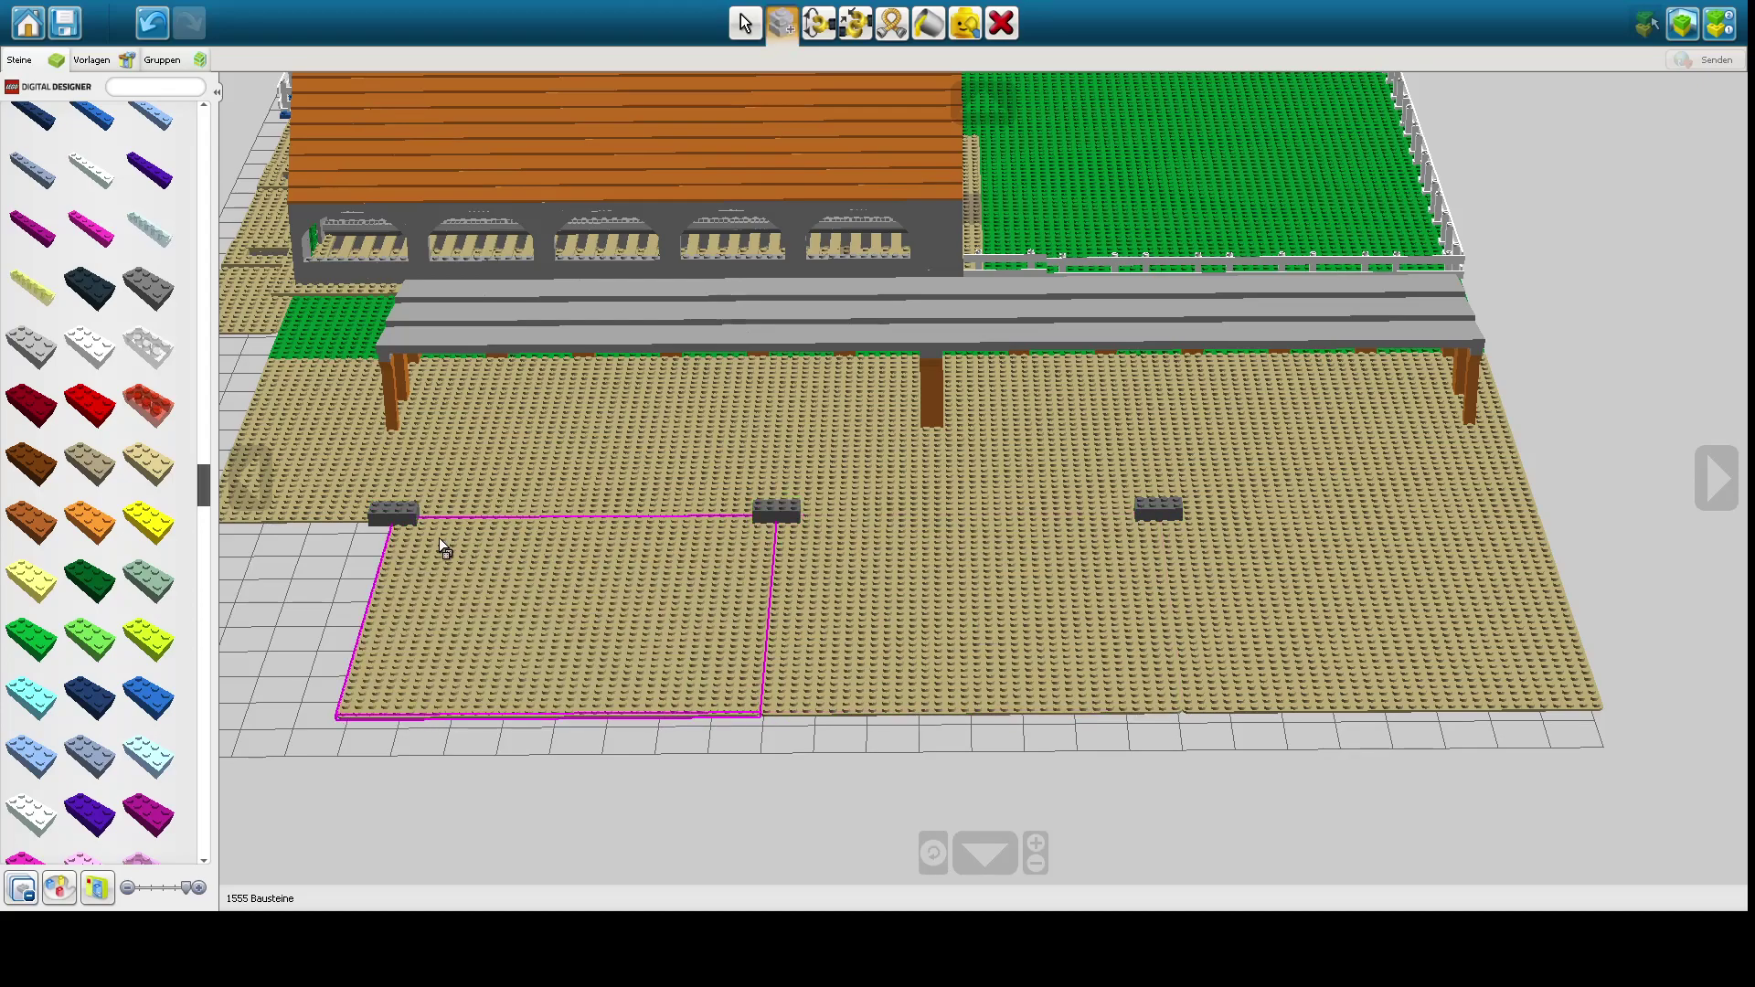
pyautogui.click(337, 459)
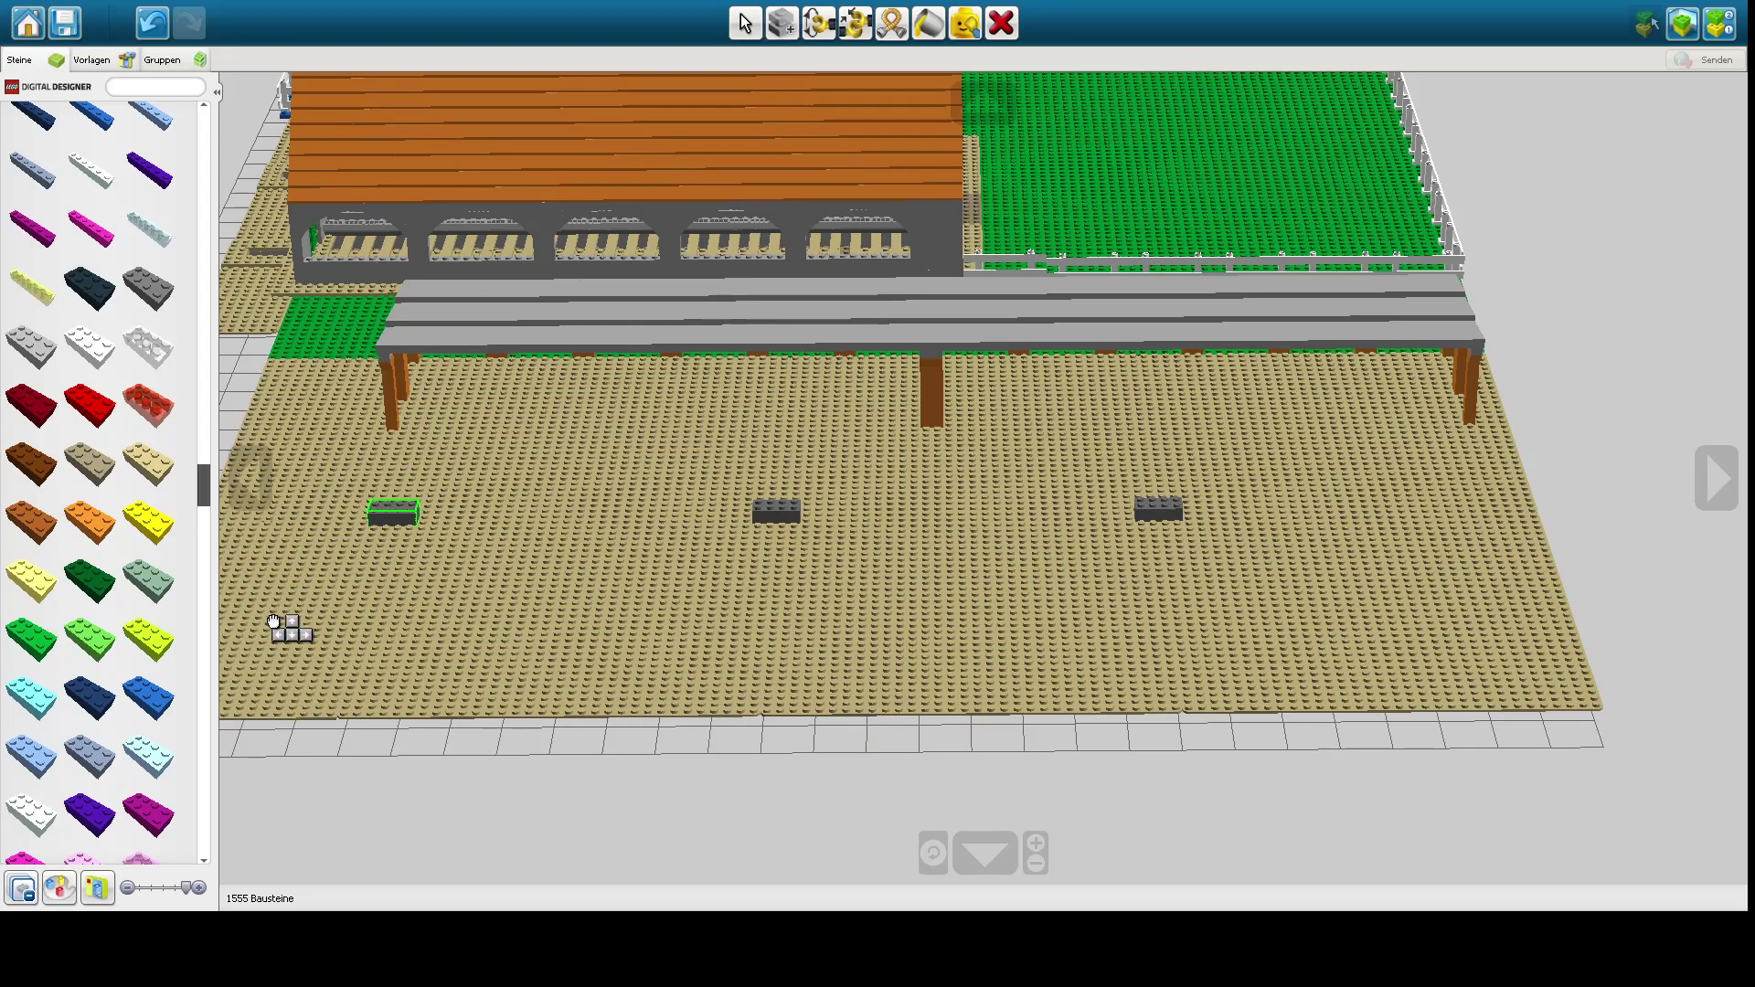
pyautogui.click(274, 621)
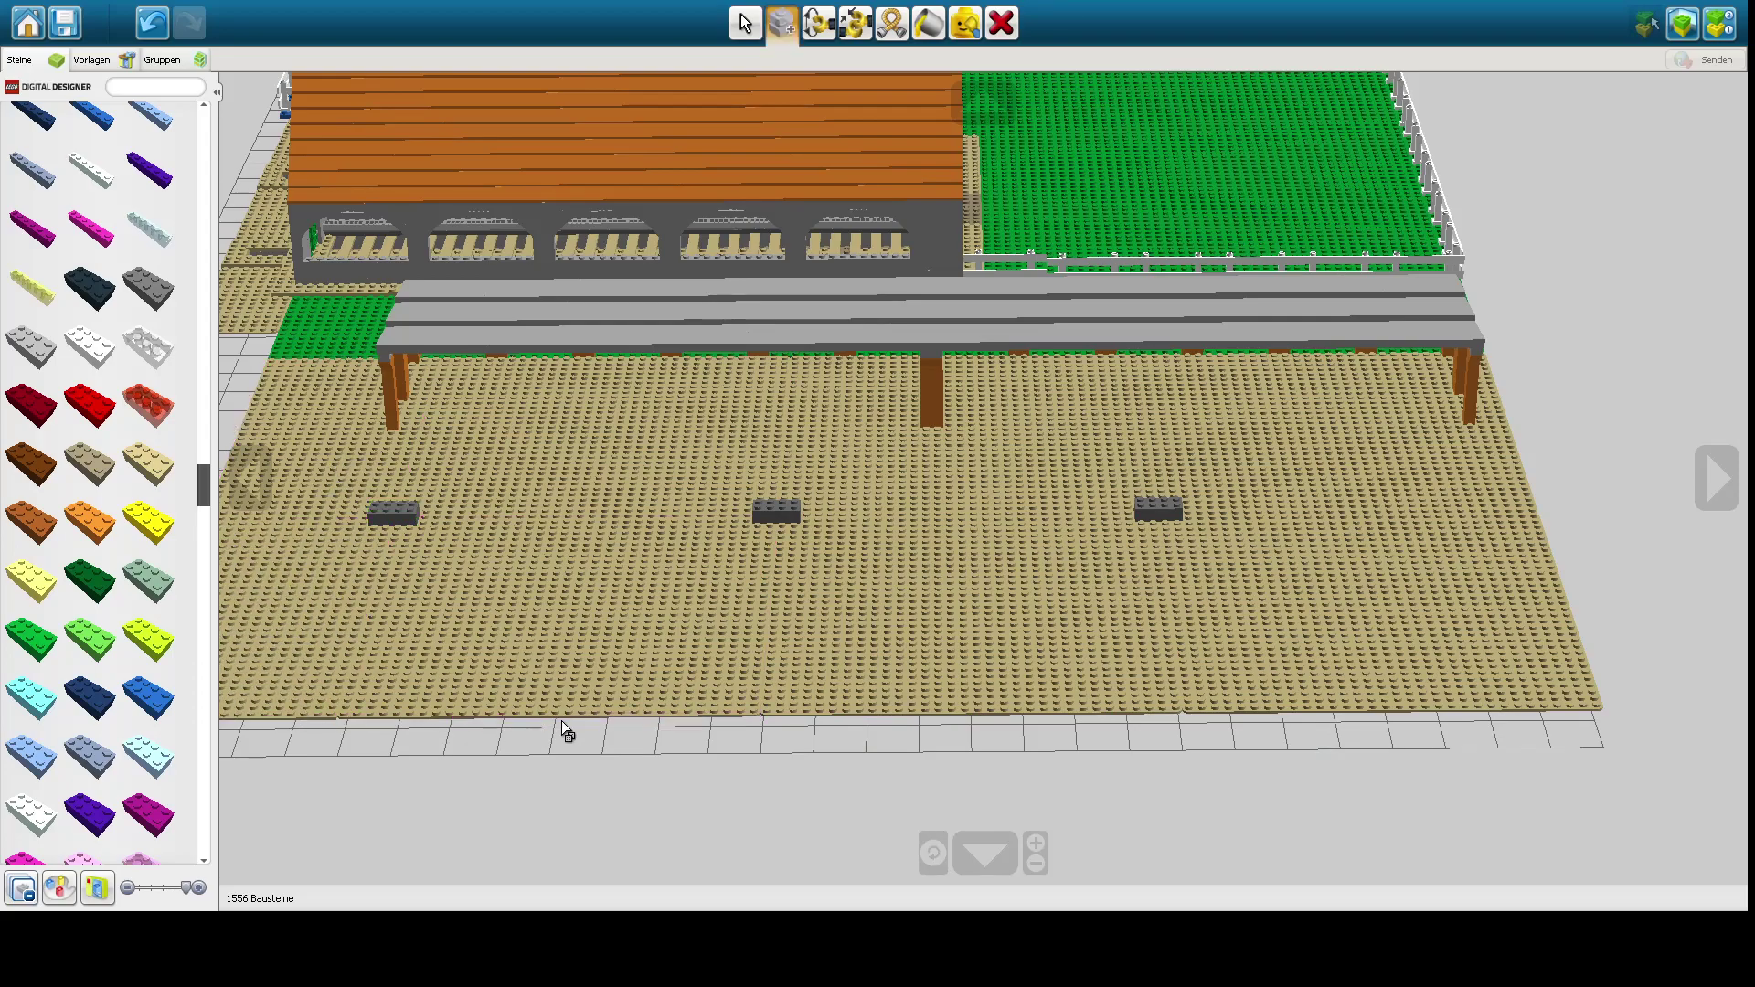
# - Delete the three dark grey 2x4 connector bricks from the tan baseplates
pyautogui.click(999, 32)
pyautogui.click(1168, 509)
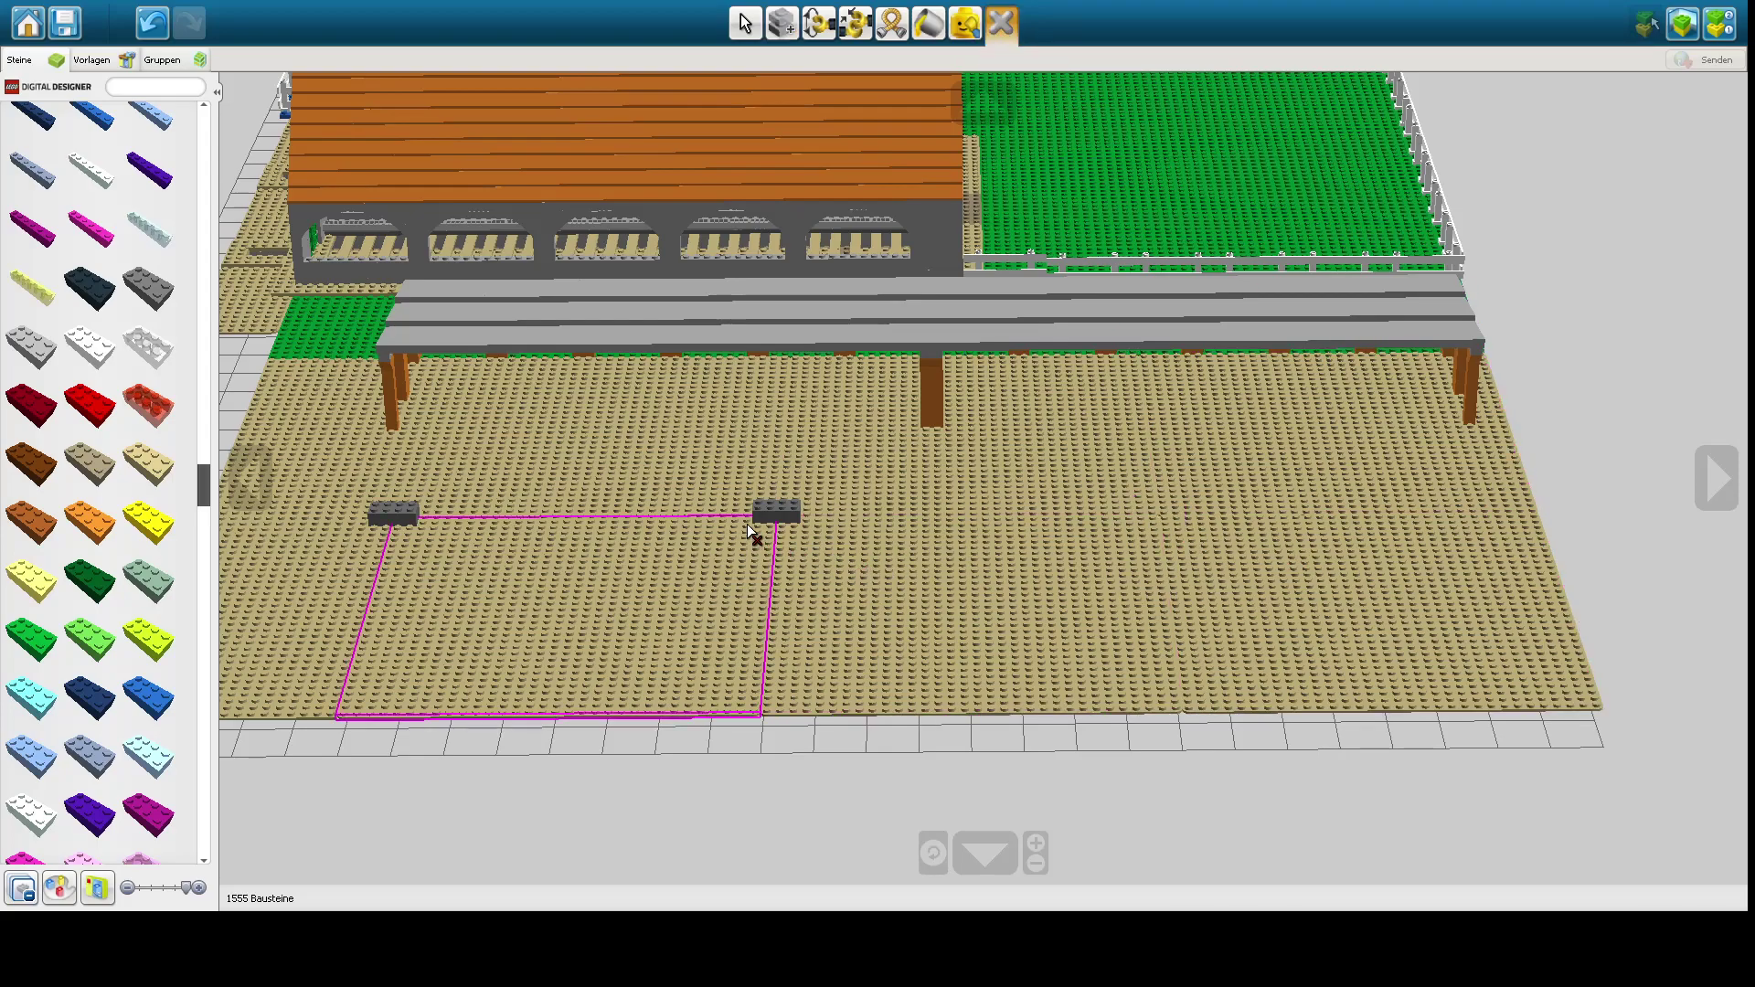
pyautogui.click(773, 513)
pyautogui.click(409, 516)
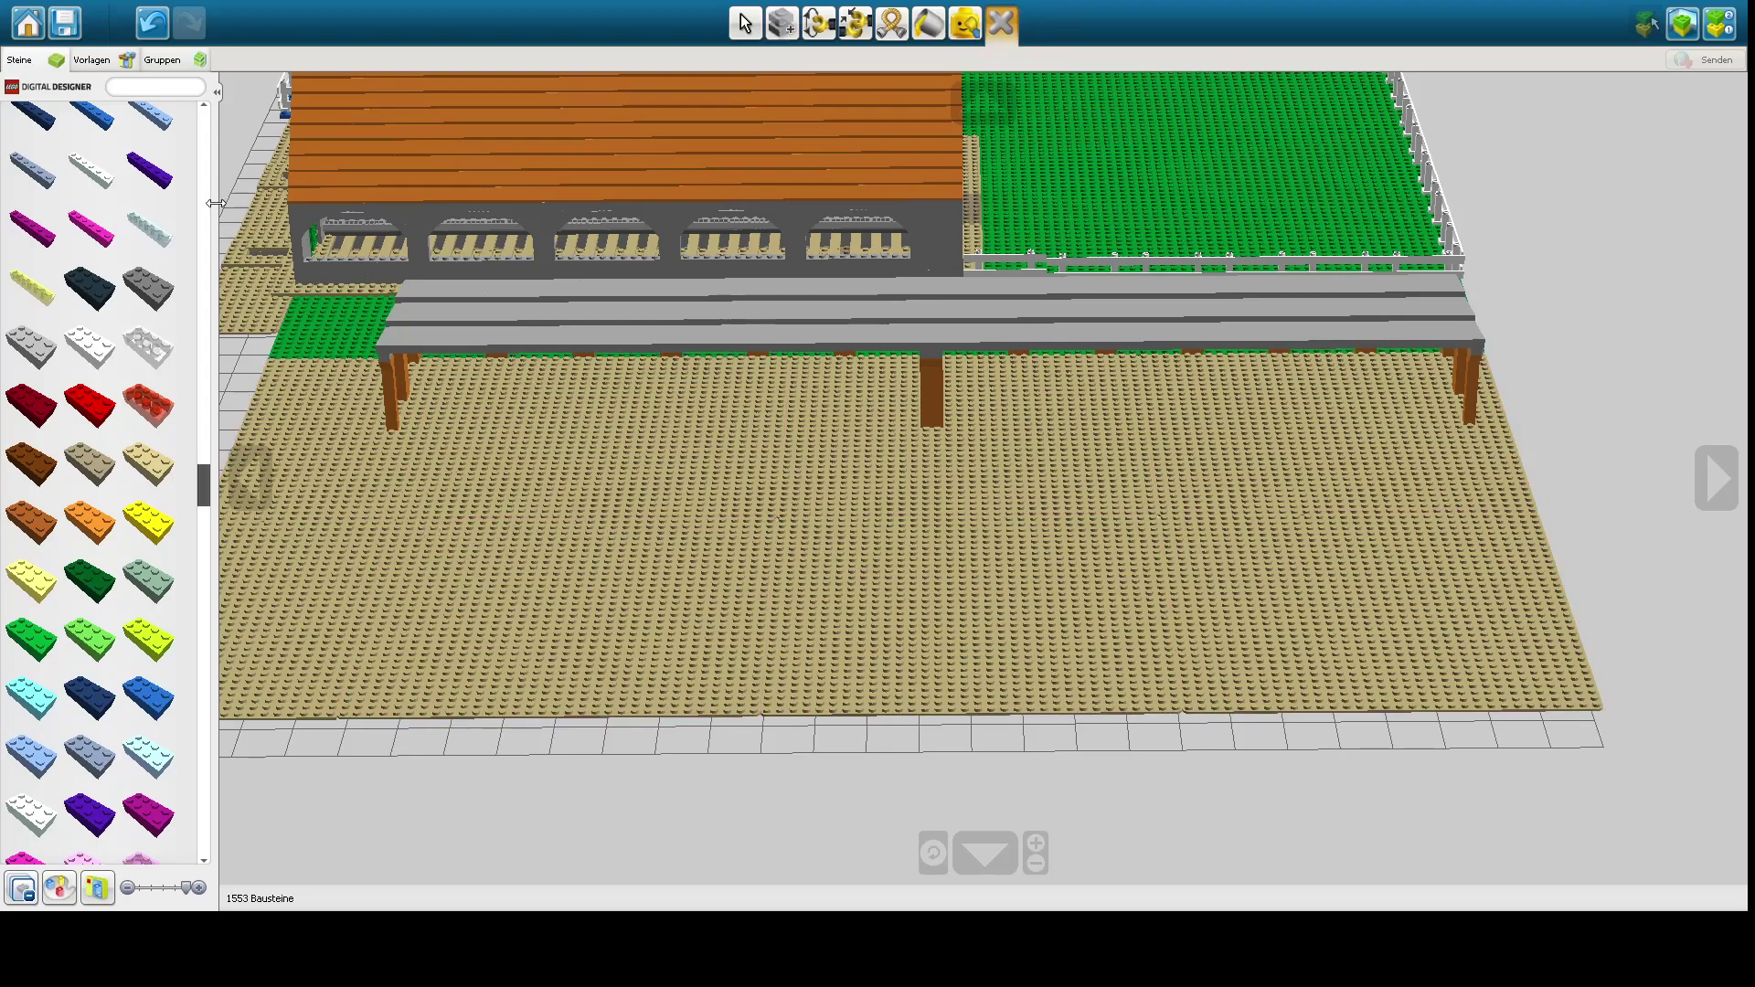
# - Insert the round tower template with the grey circular roof at the front edge of the new tan baseplate row
pyautogui.click(129, 61)
pyautogui.scroll(-8, 106, 722)
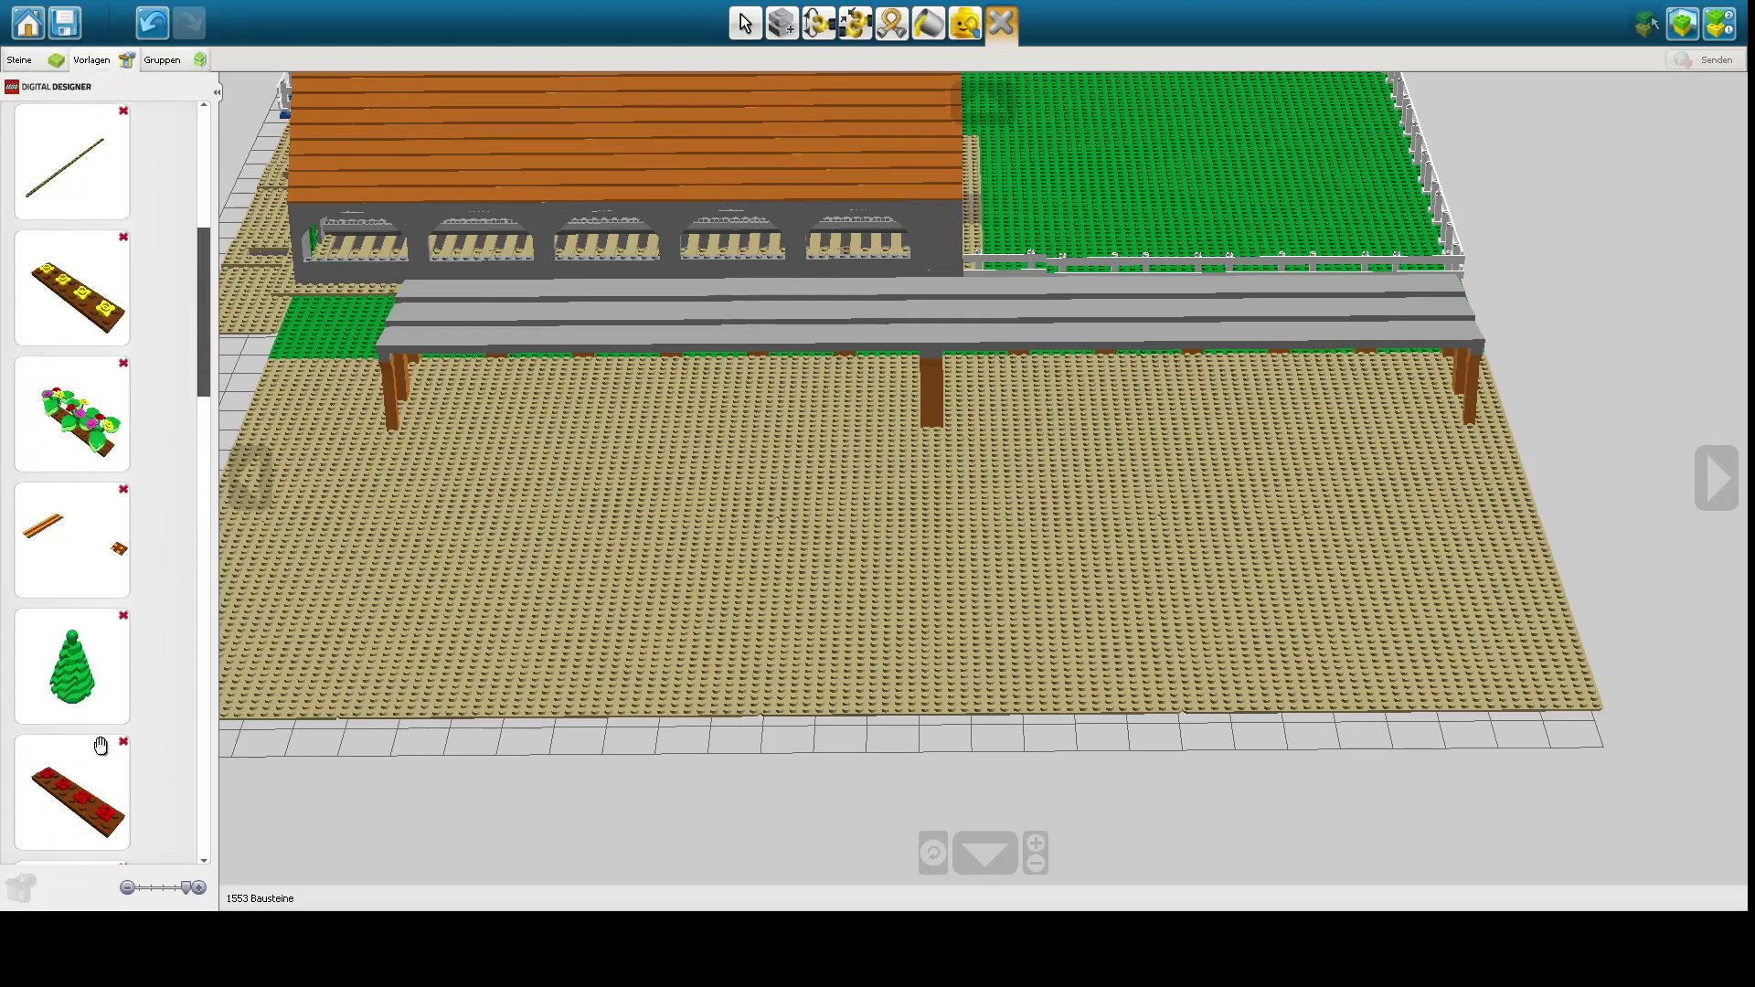
pyautogui.scroll(-10, 95, 782)
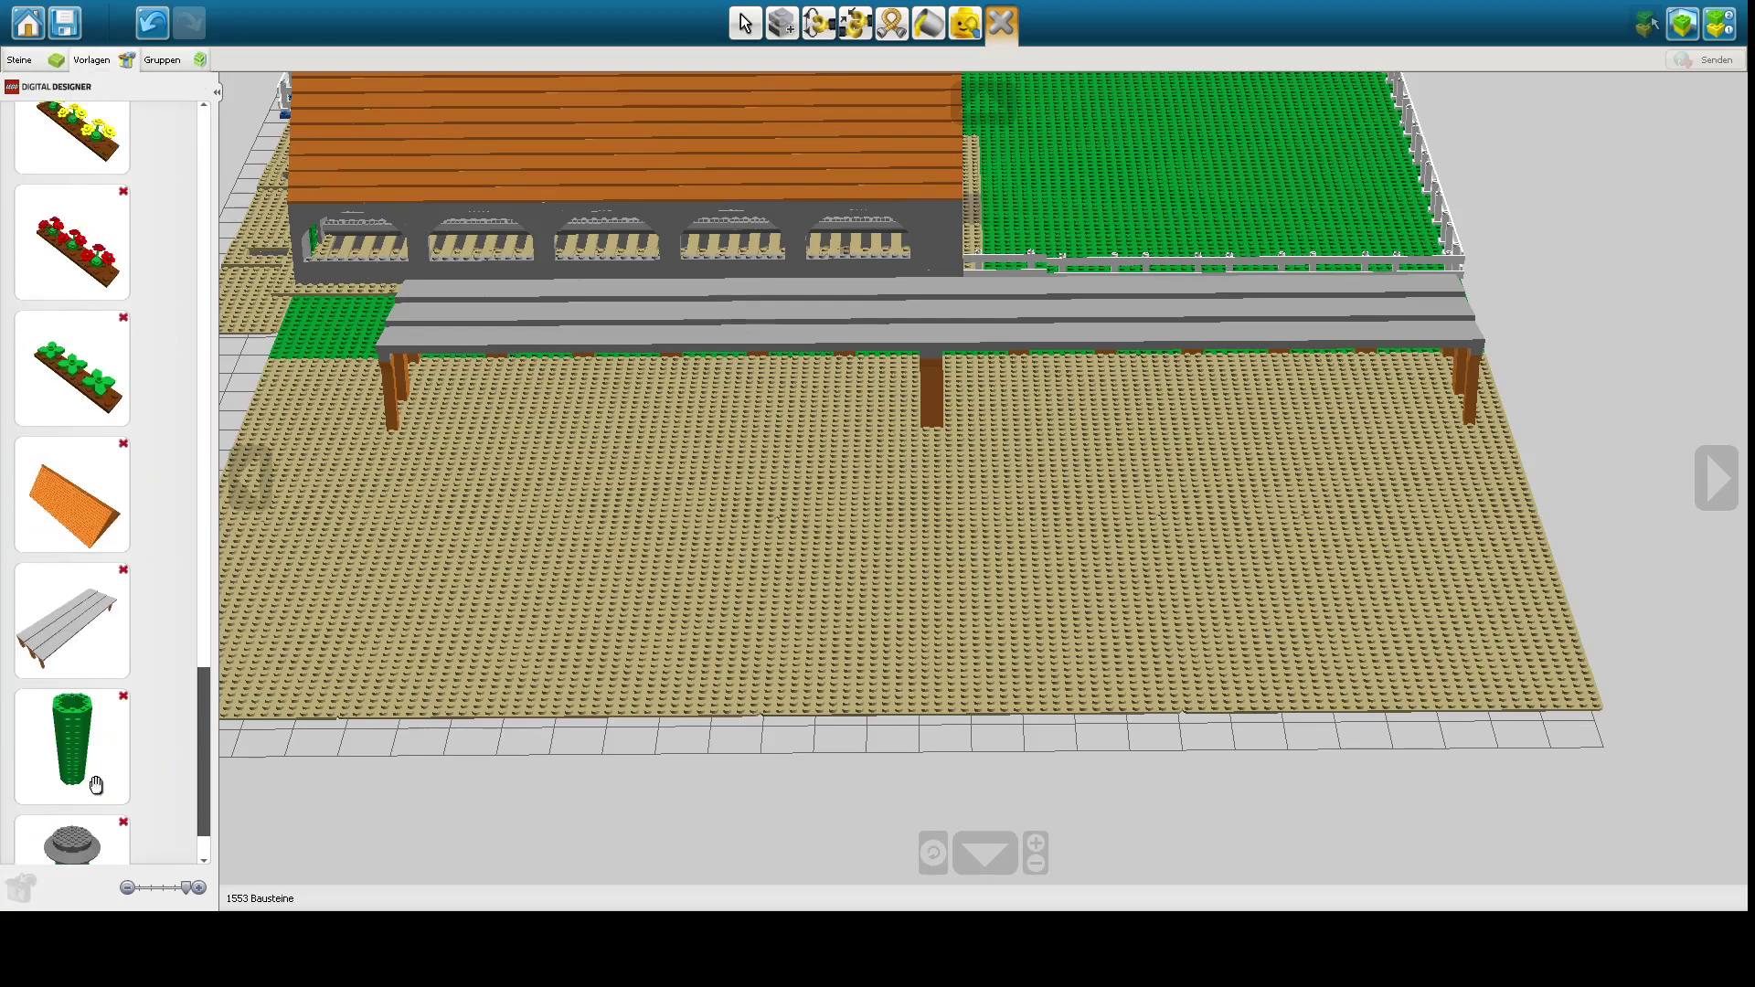
pyautogui.click(95, 786)
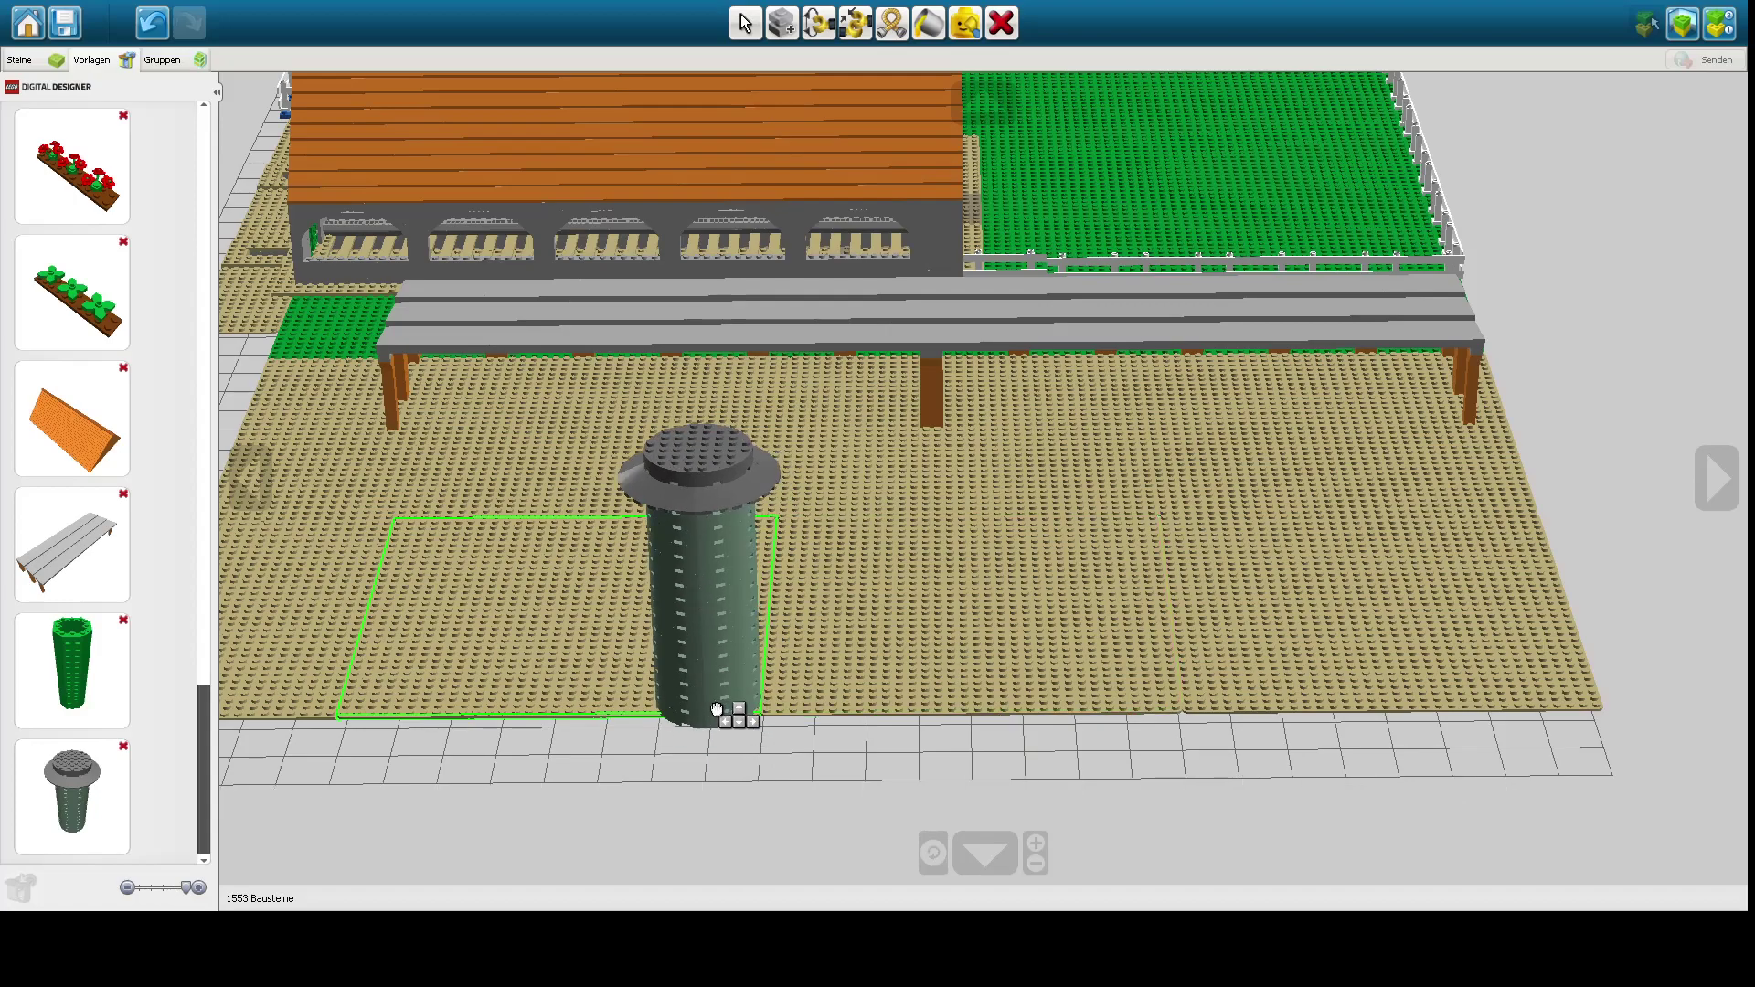
pyautogui.click(662, 691)
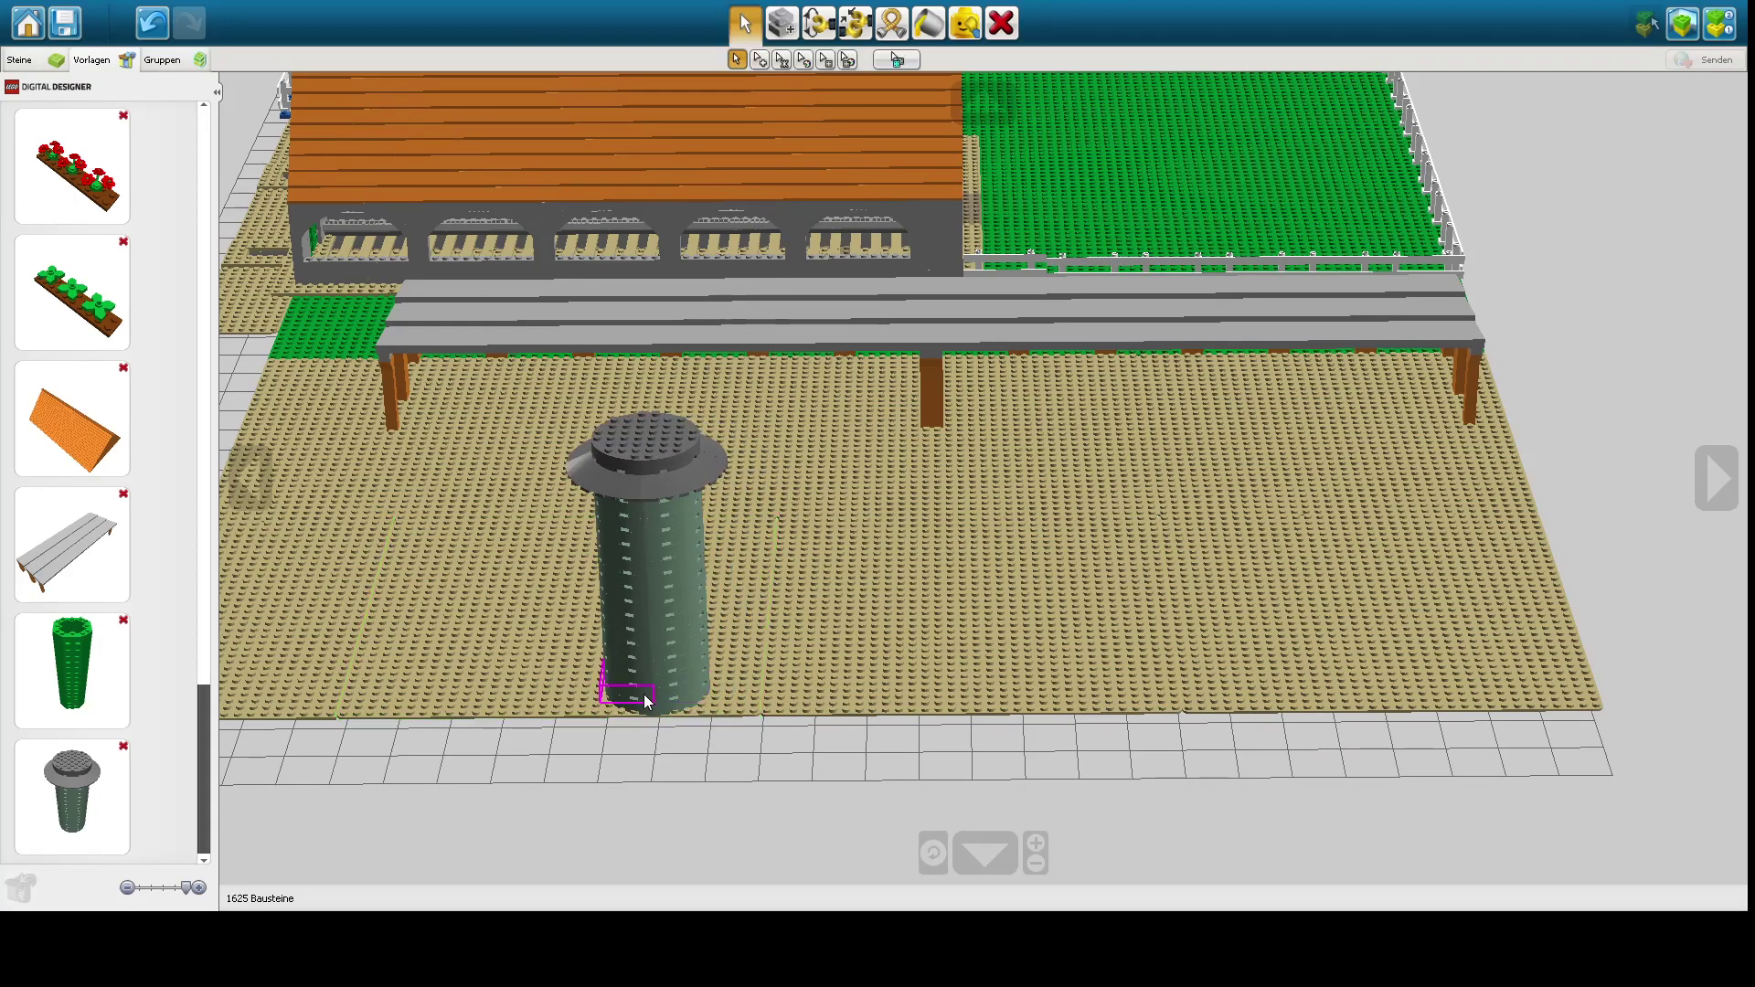
# - Add two more copies of the roofed round tower template in a row beside the first tower along the front edge
pyautogui.click(117, 779)
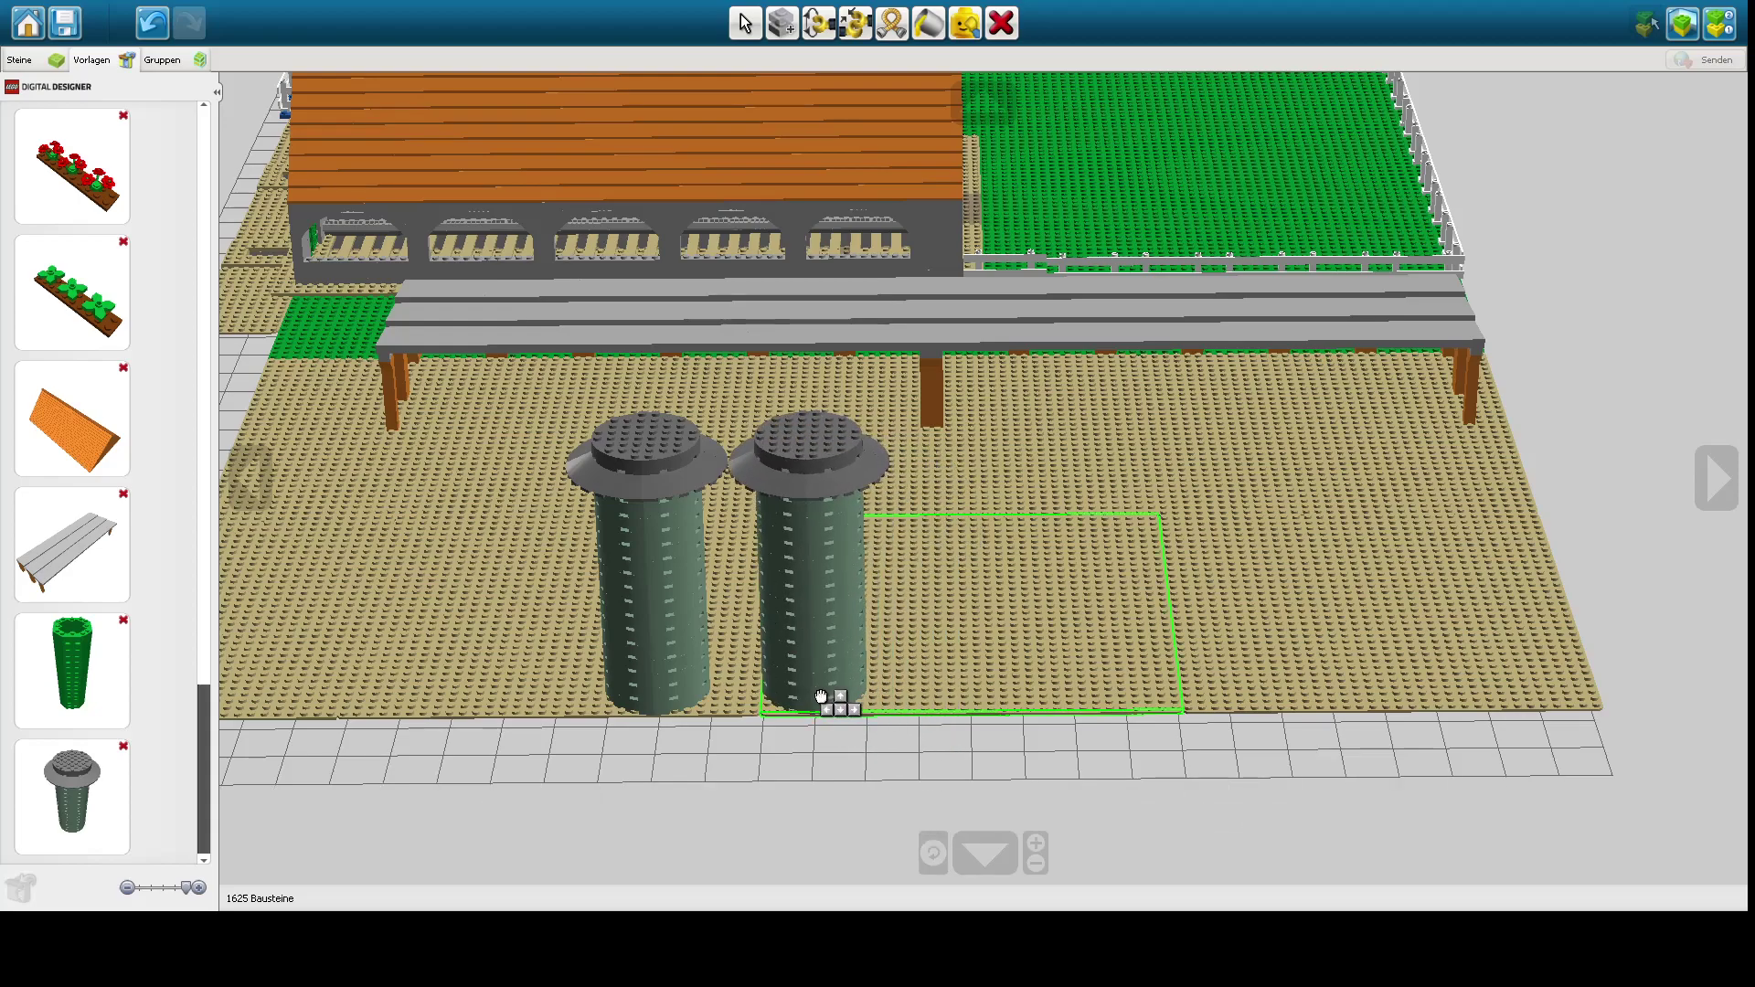
pyautogui.click(819, 697)
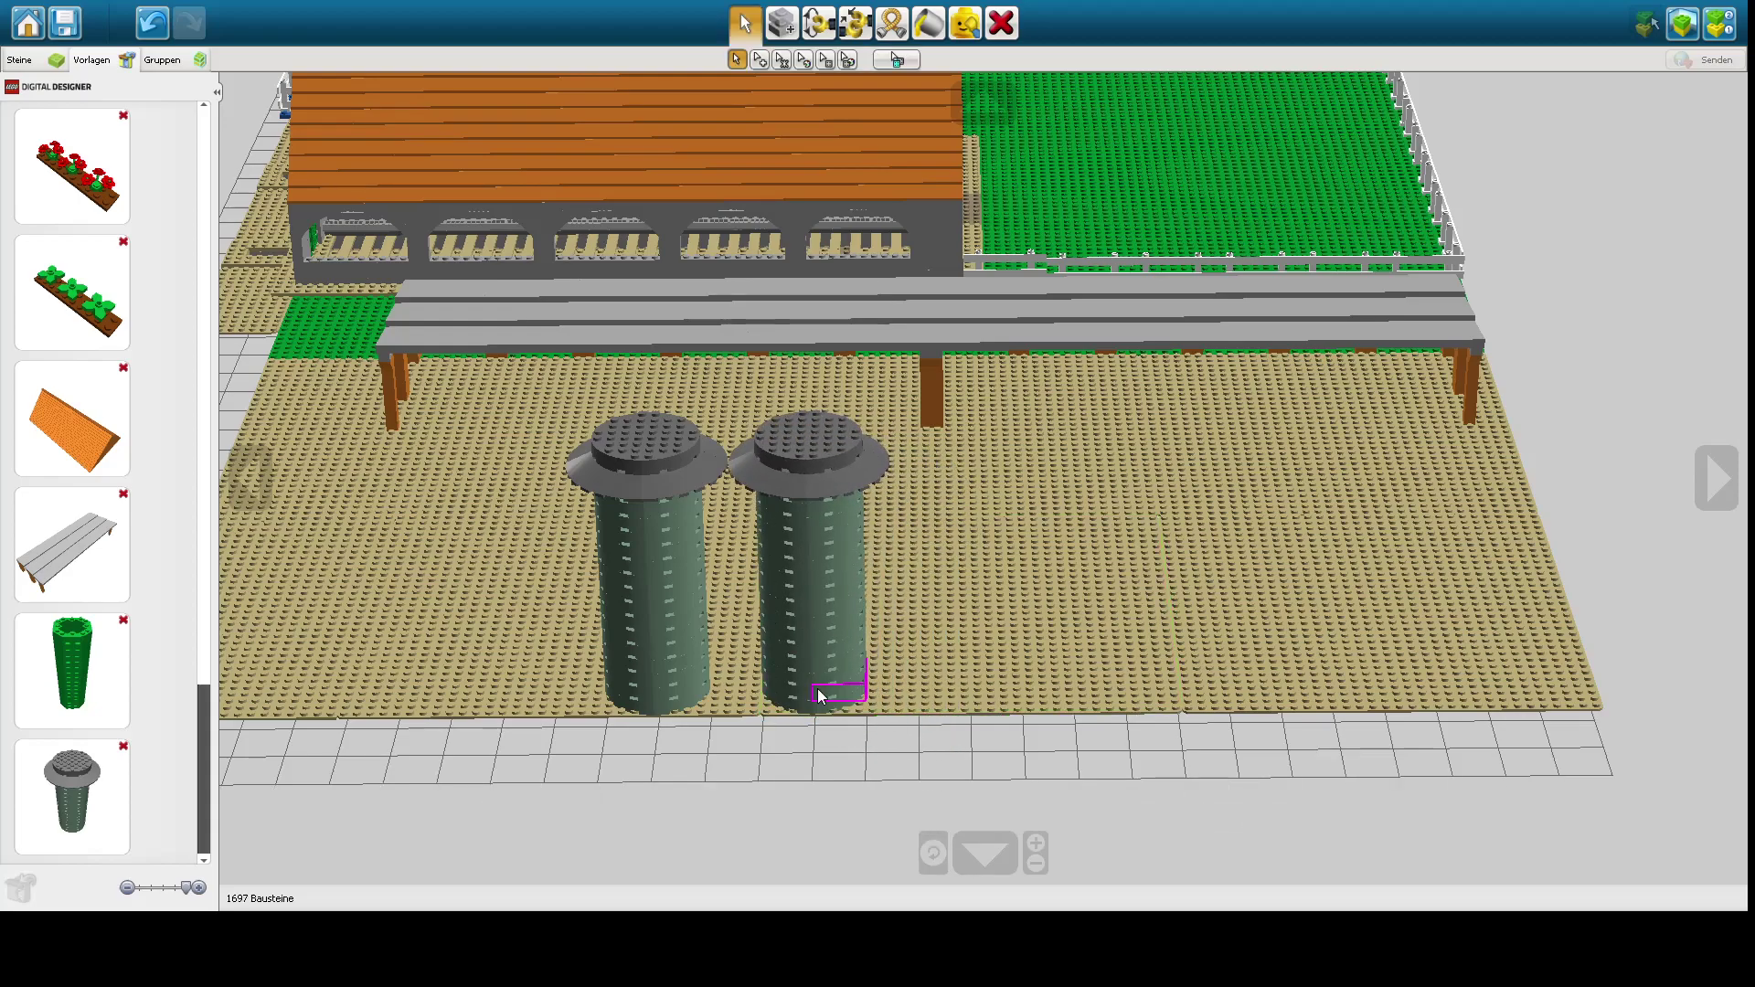
pyautogui.click(54, 802)
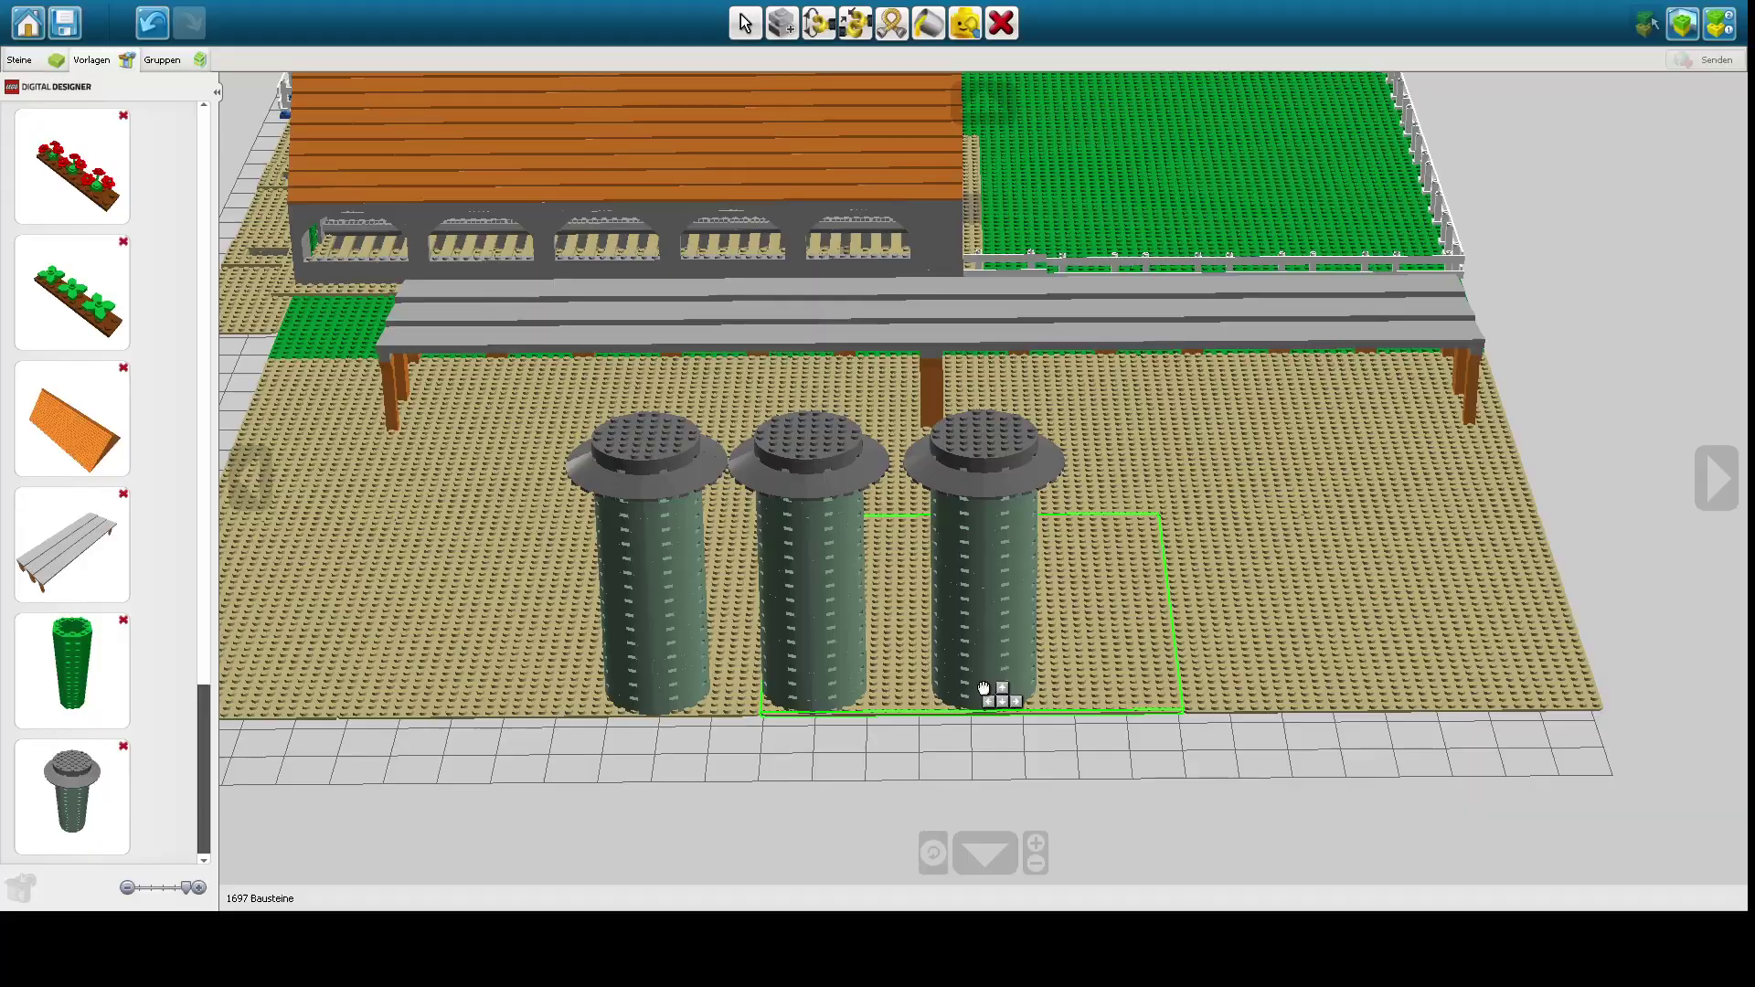